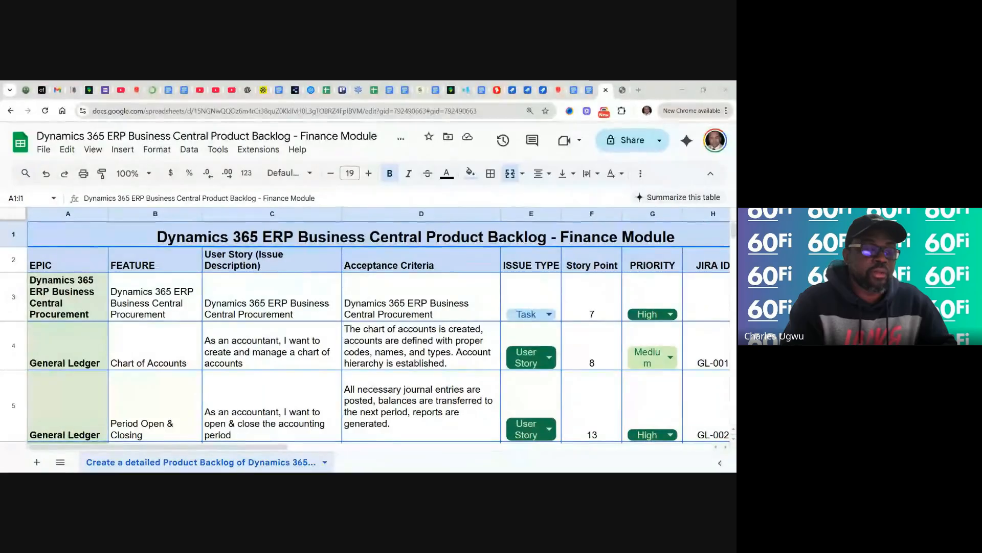
- Scroll through the Finance Module backlog sheet to review its items
scroll(429, 408, "down", 3)
scroll(428, 408, "up", 4)
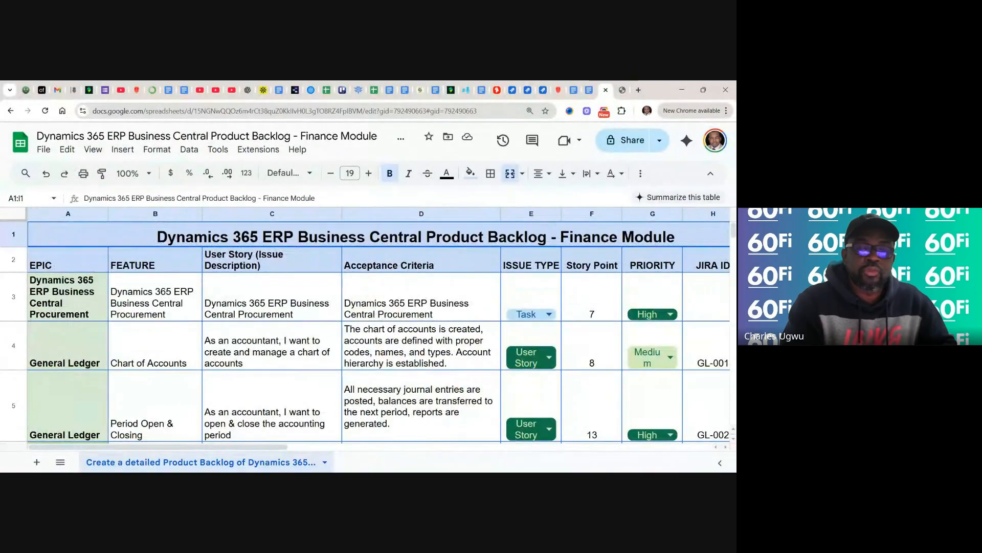
scroll(365, 328, "down", 2)
scroll(365, 328, "right", 1)
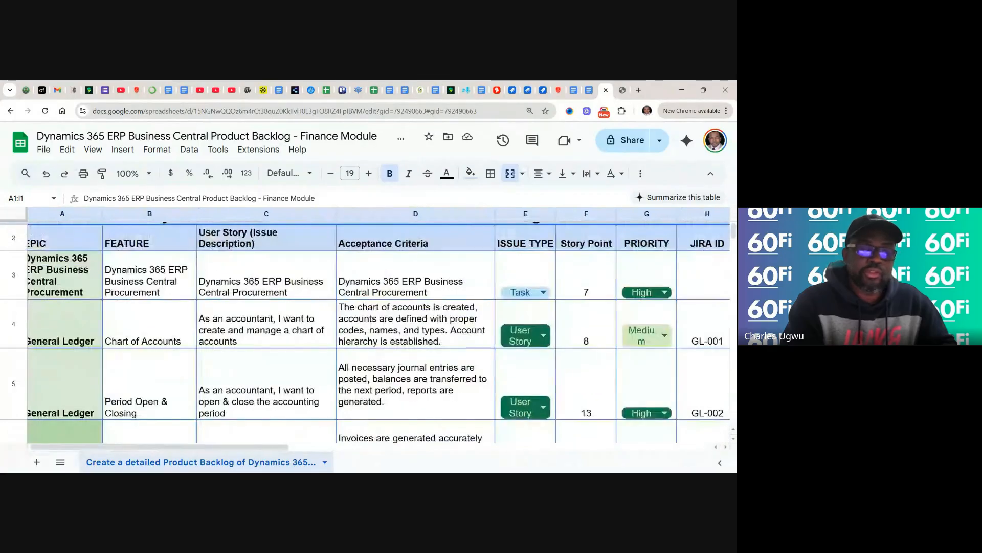
scroll(365, 328, "up", 2)
scroll(365, 327, "down", 4)
scroll(365, 328, "left", 1)
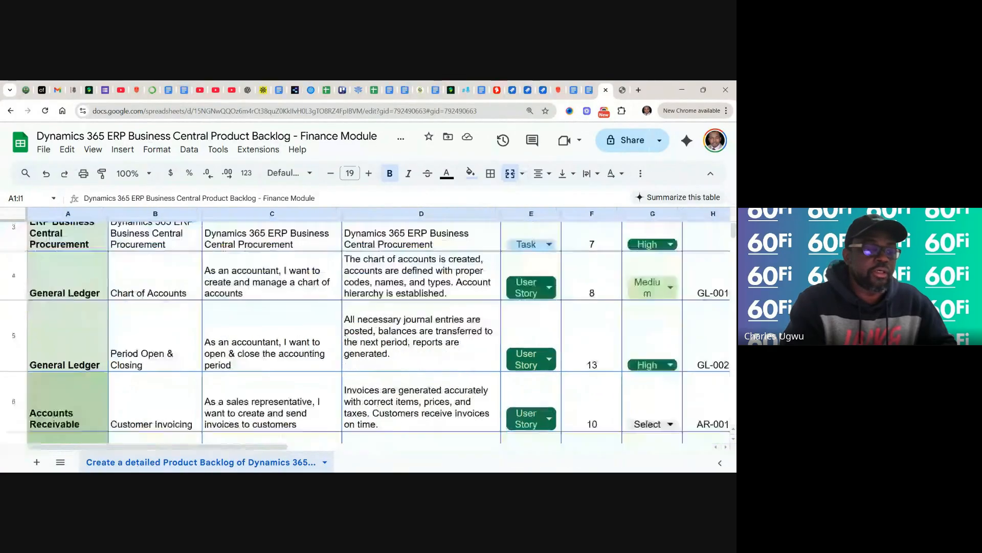
scroll(366, 332, "down", 5)
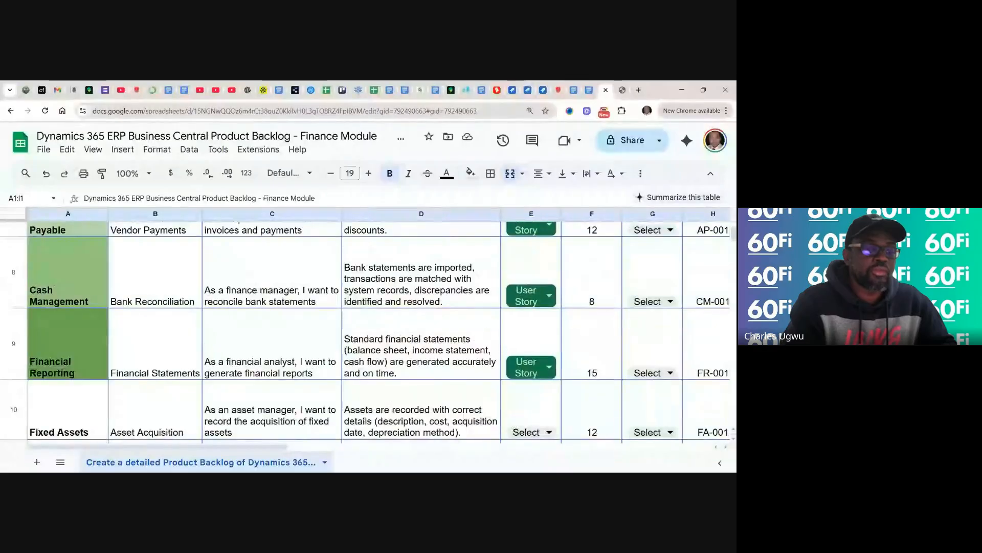
scroll(366, 333, "up", 2)
scroll(366, 333, "right", 1)
scroll(365, 327, "up", 7)
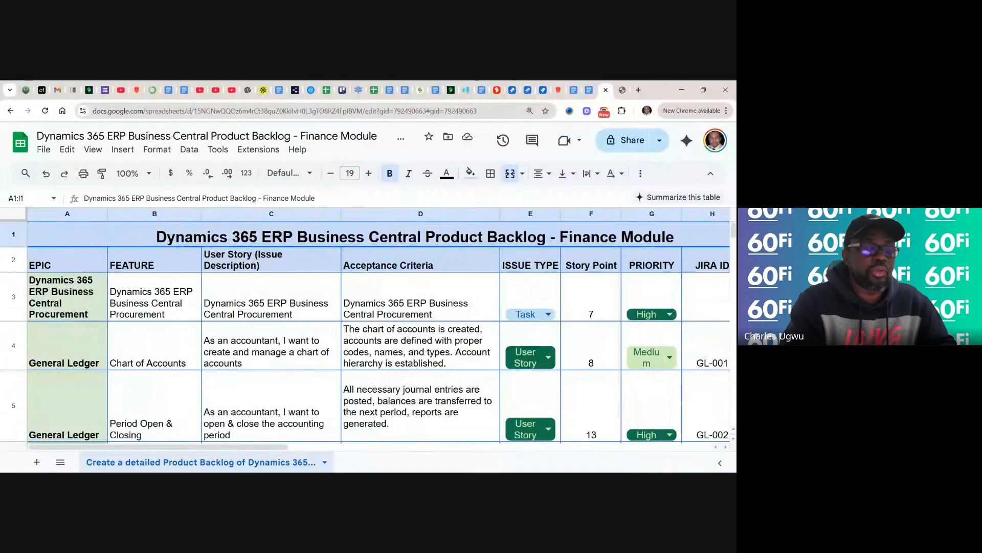
scroll(365, 327, "down", 1)
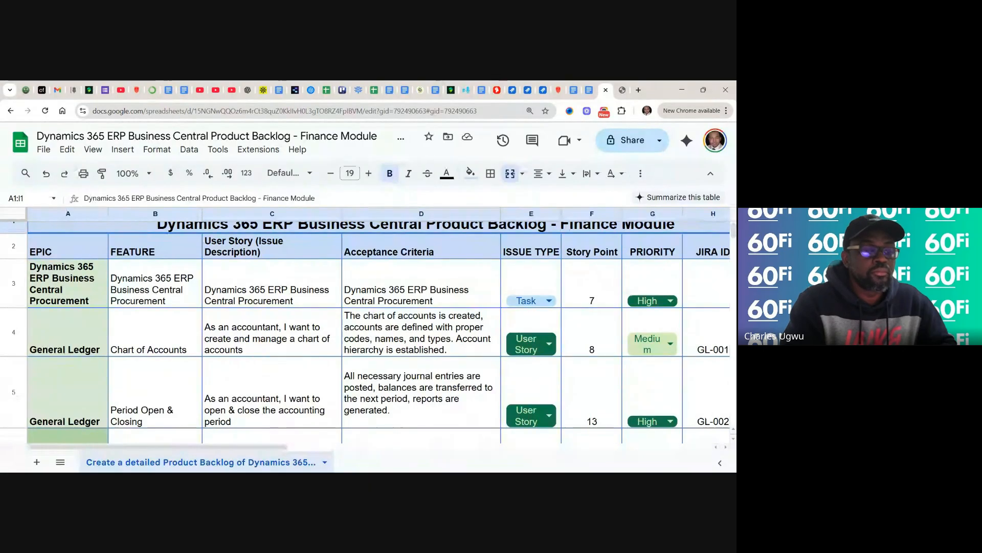
scroll(365, 328, "down", 1)
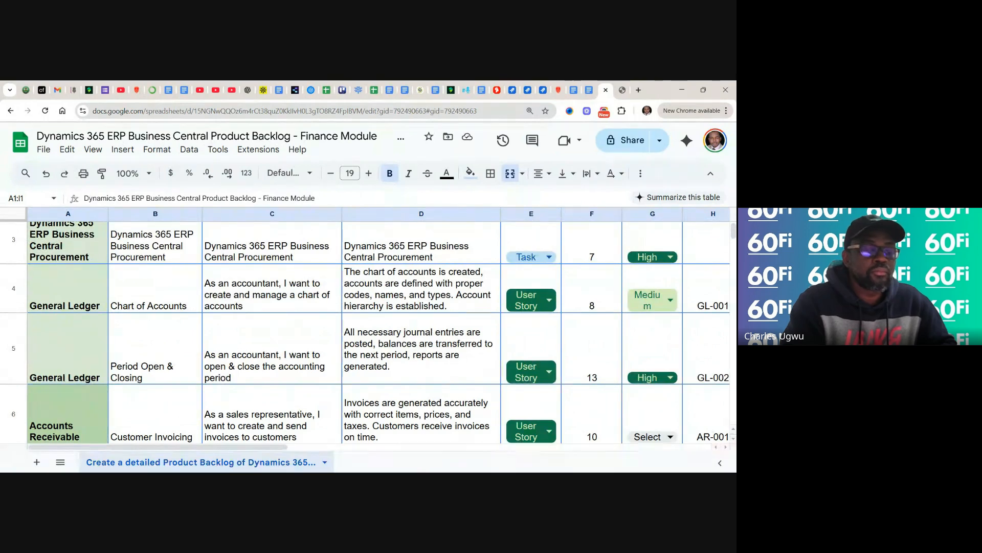
scroll(365, 332, "down", 1)
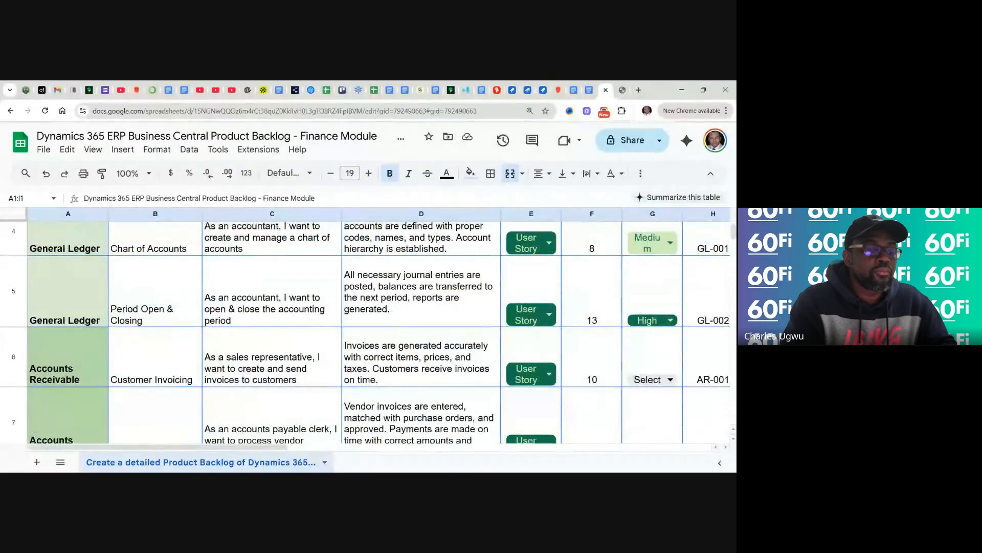
scroll(365, 332, "up", 1)
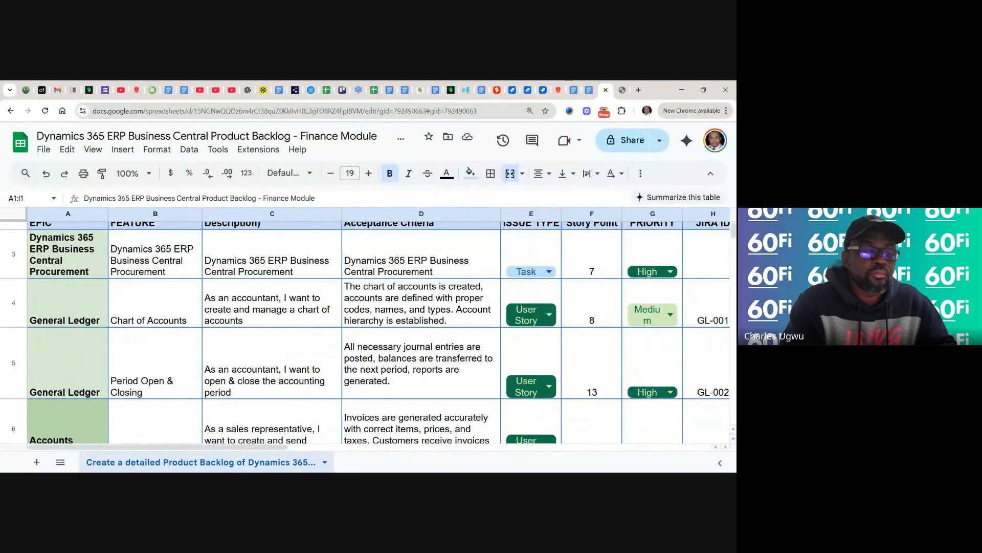
scroll(365, 332, "down", 2)
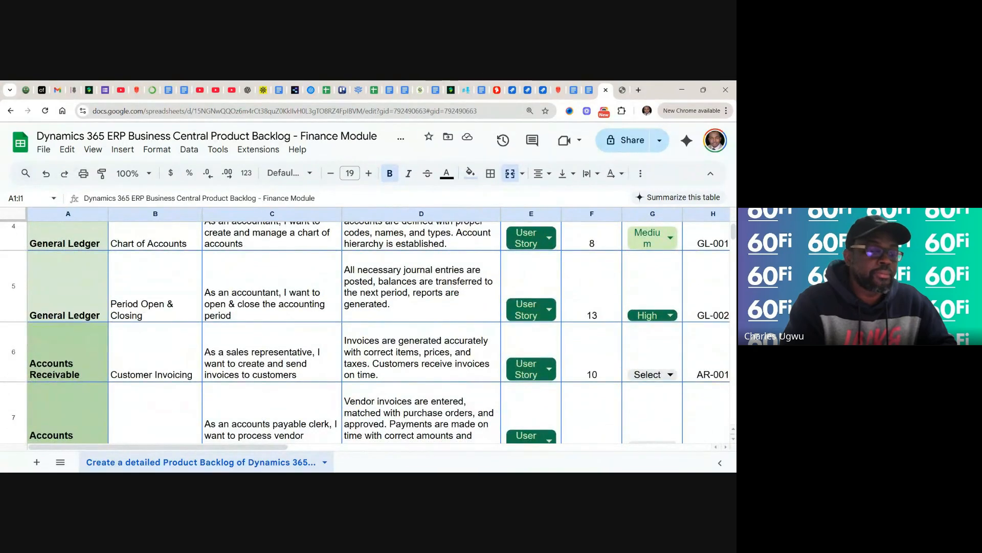
scroll(365, 332, "down", 2)
scroll(365, 332, "up", 2)
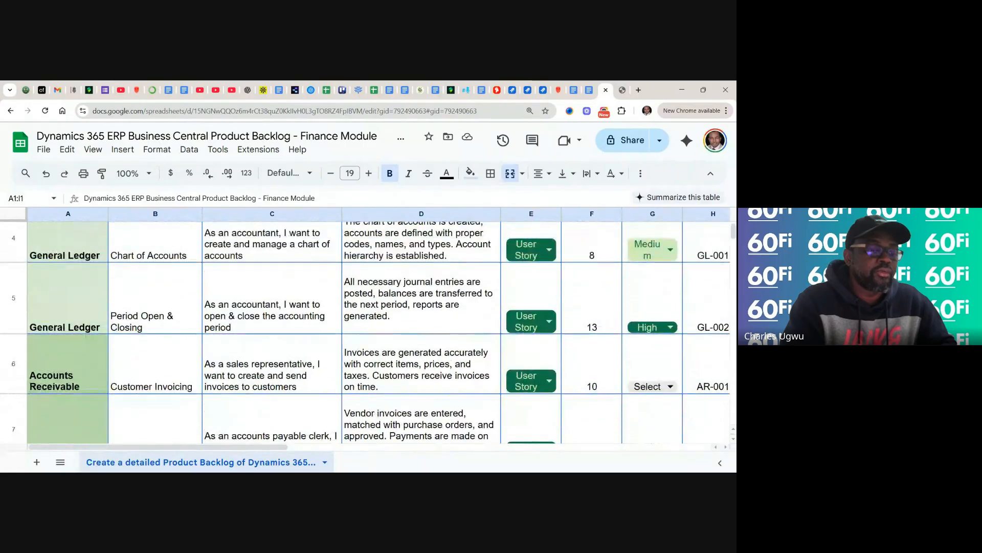
scroll(366, 332, "up", 3)
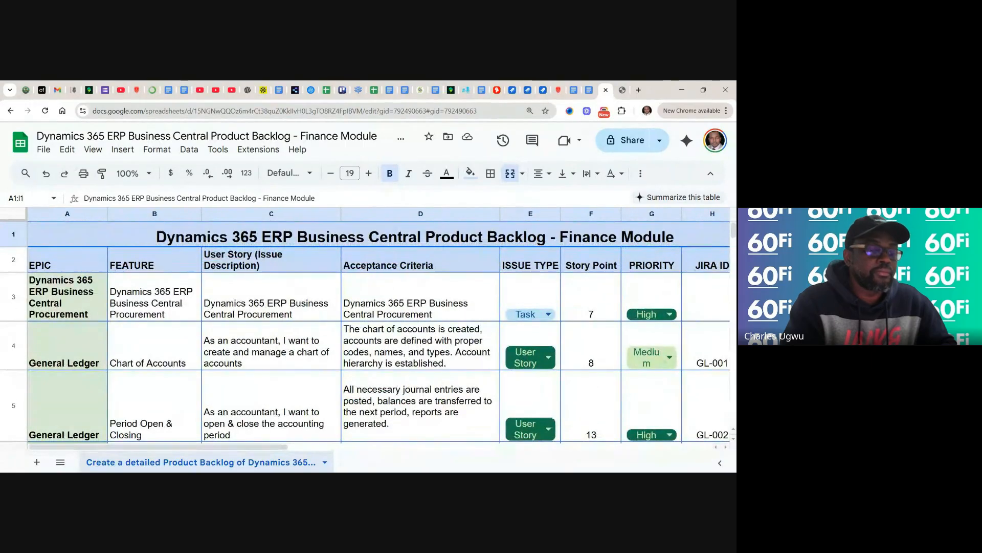
scroll(365, 333, "down", 1)
scroll(365, 333, "down", 1)
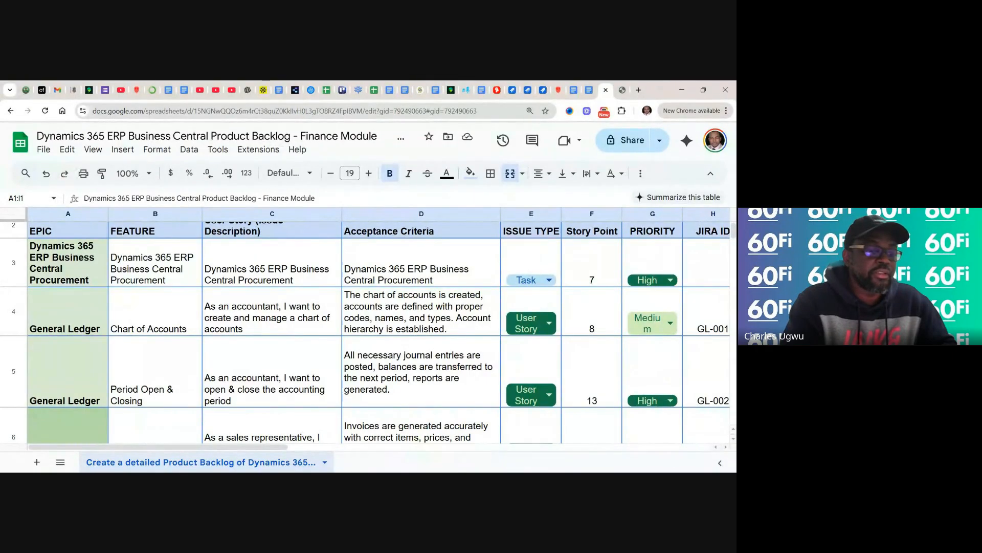
scroll(365, 332, "down", 3)
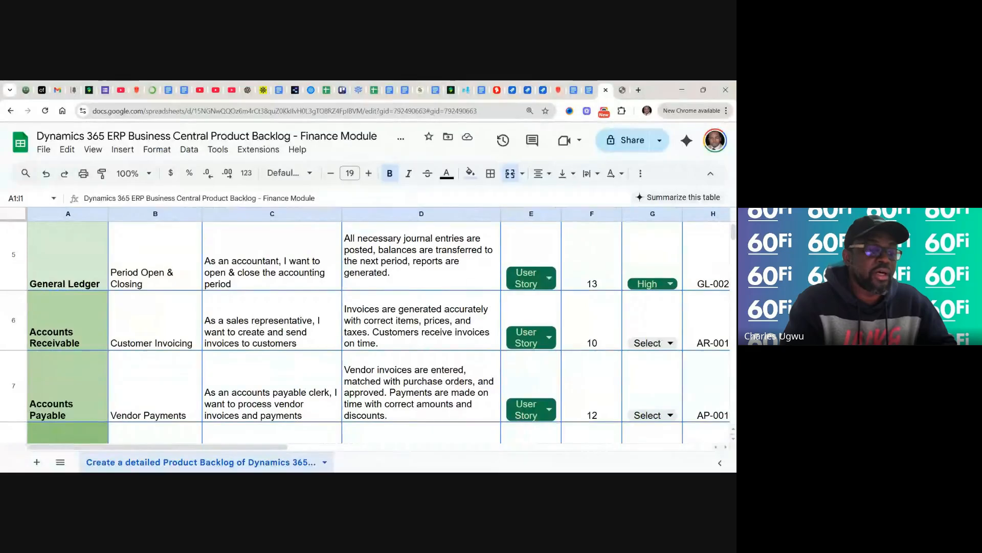
scroll(365, 332, "down", 3)
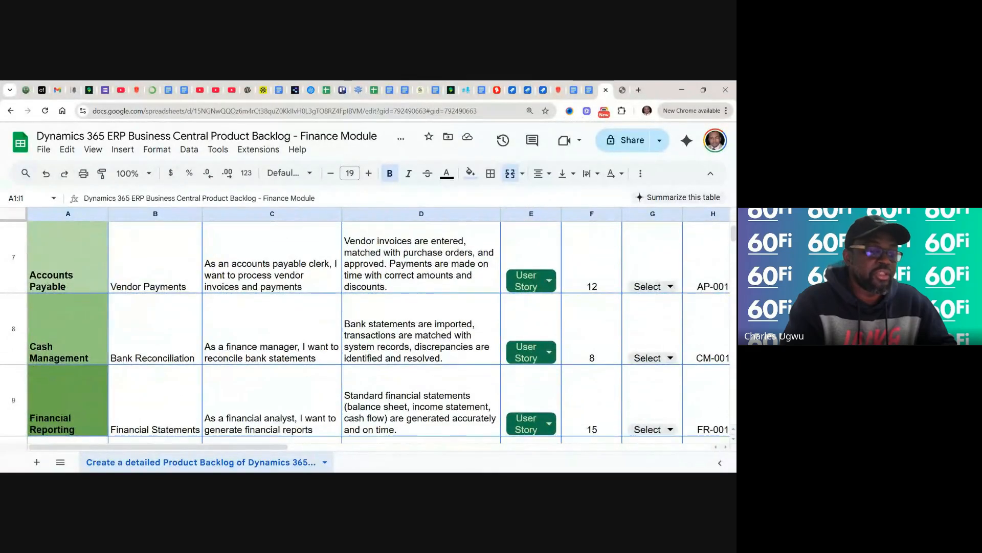
scroll(365, 331, "down", 1)
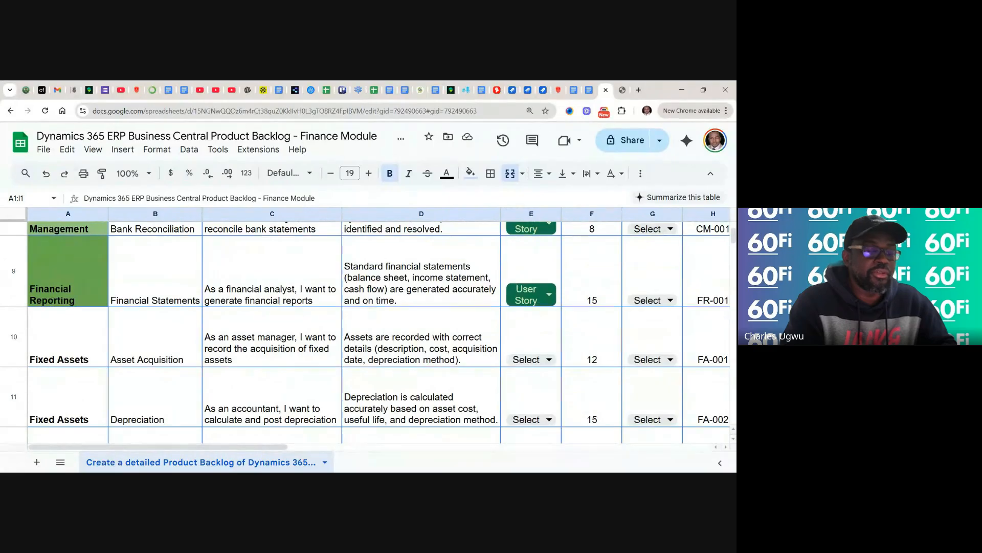
scroll(366, 331, "up", 4)
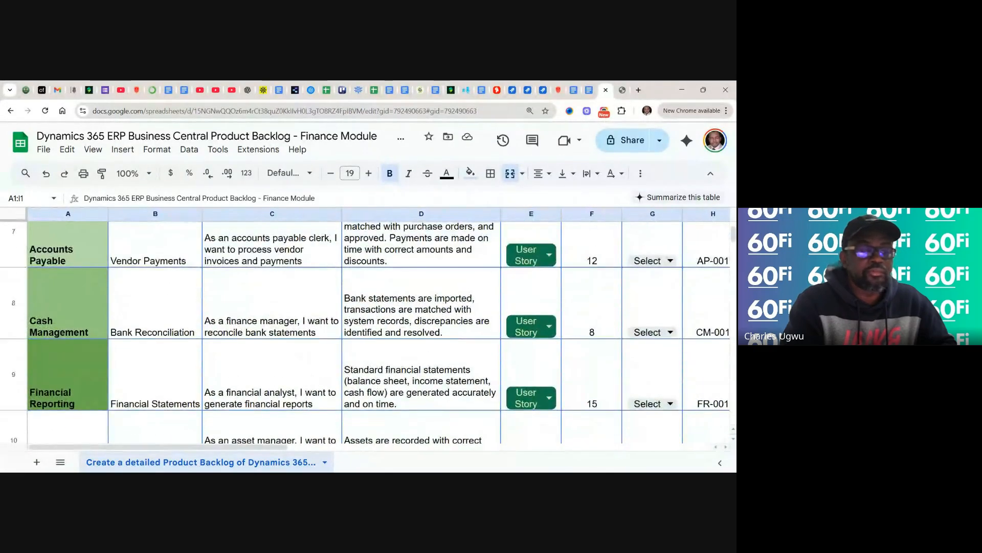
scroll(365, 331, "up", 4)
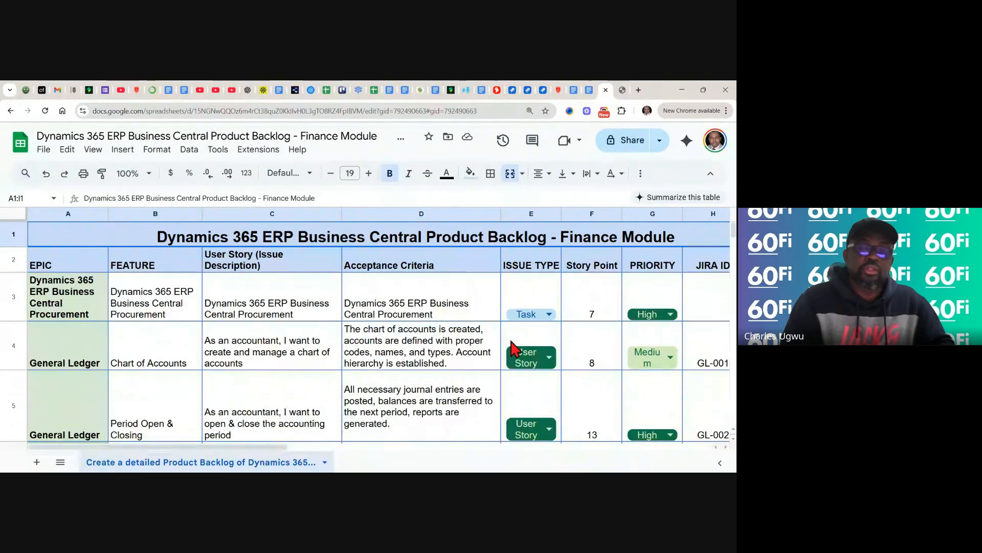
- Switch to a new tab with 'jira' in the address bar to show its suggestions
left_click(622, 90)
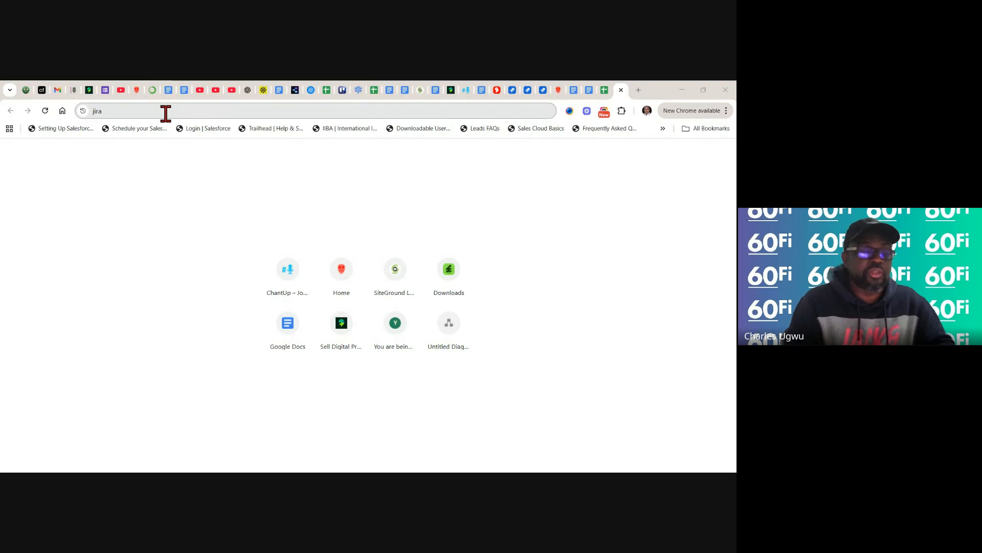
left_click(150, 112)
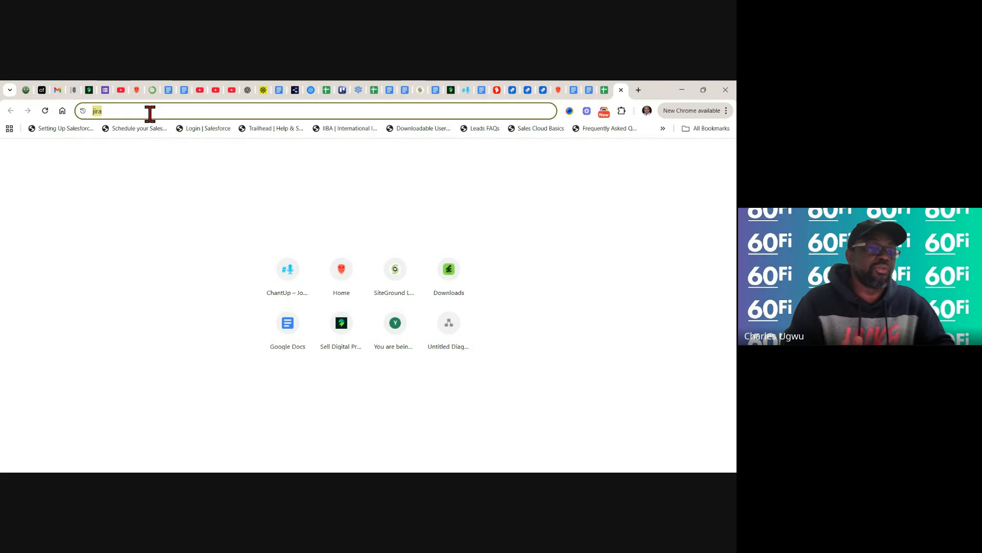
left_click(149, 113)
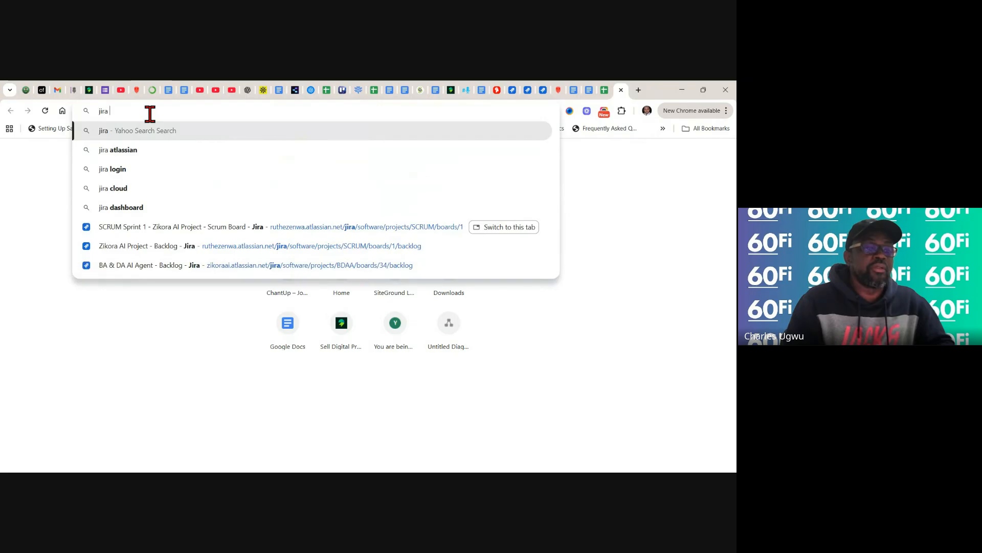
- Run a Yahoo web search for 'jira atlassian' from the address bar suggestions
left_click(129, 150)
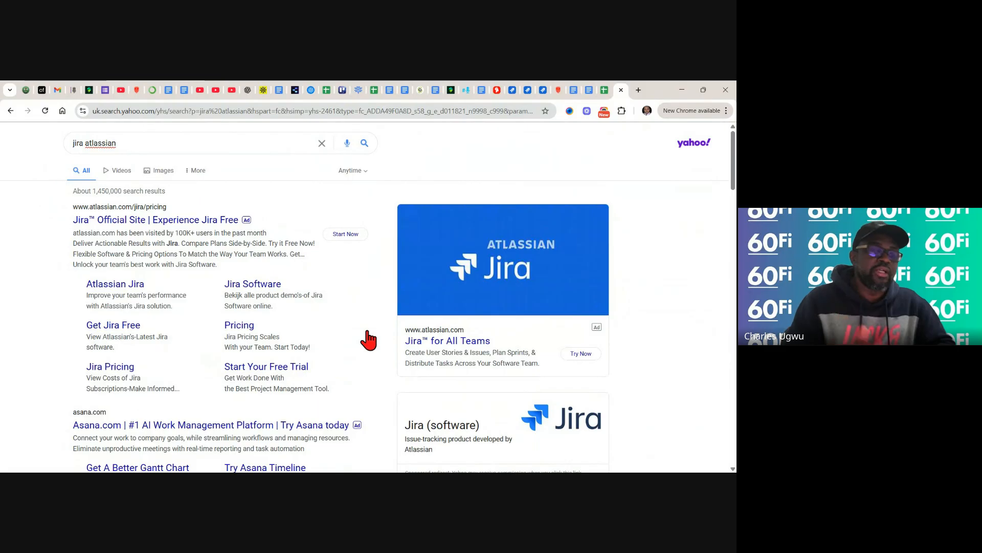
- Open the Jira Pricing sitelink and close the cookie banner to see the Free, Standard and Premium plans
left_click(237, 330)
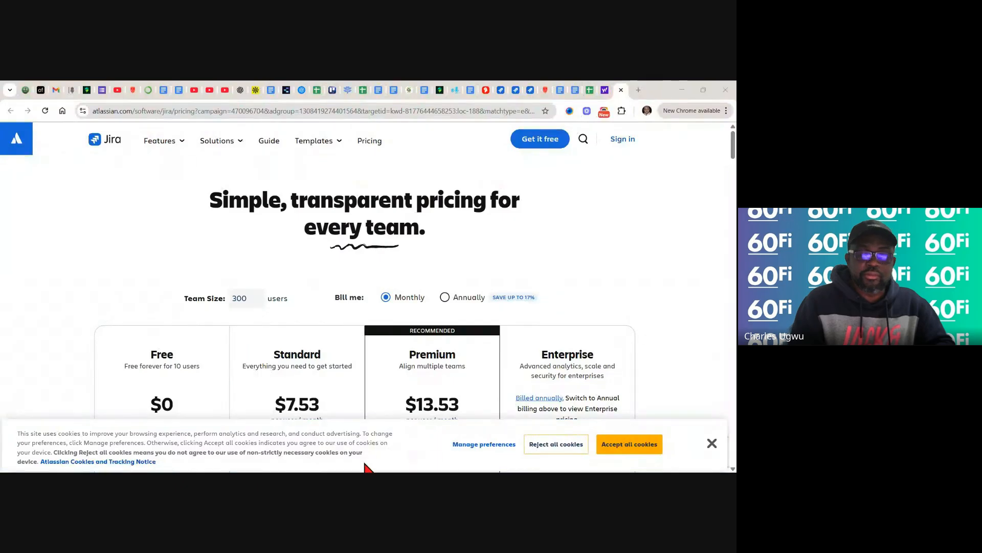
left_click(711, 447)
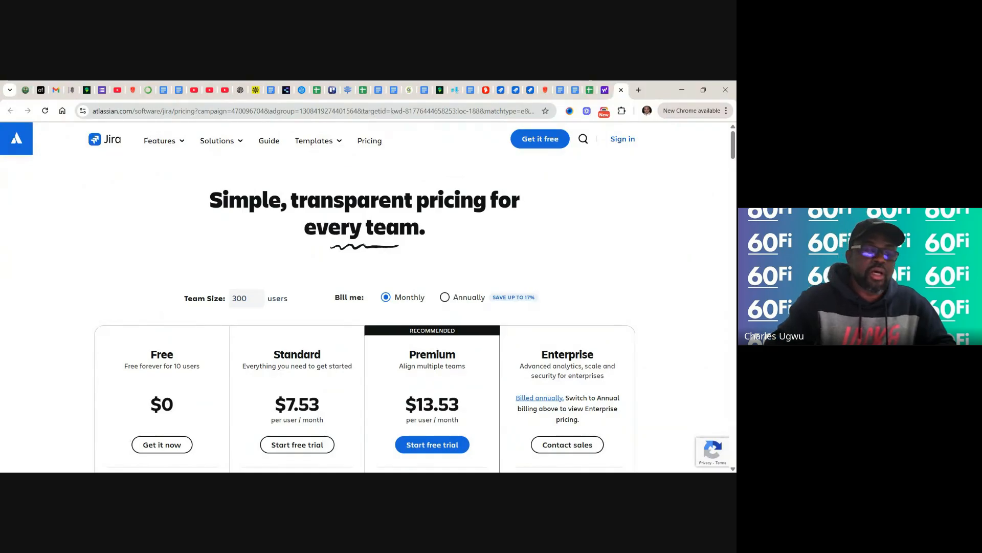
scroll(214, 321, "down", 1)
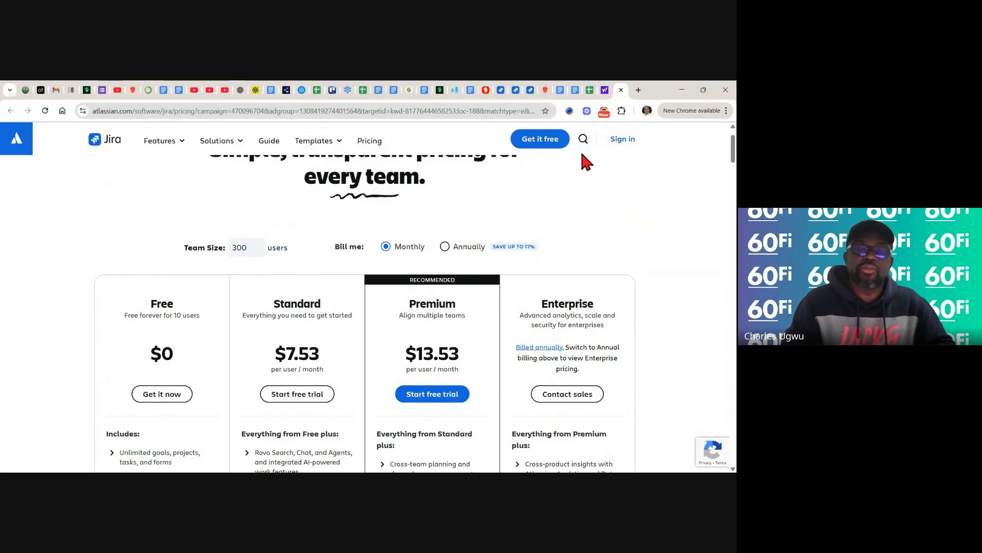
- Sign in with the Atlassian account to reach the Atlassian Home page
left_click(627, 141)
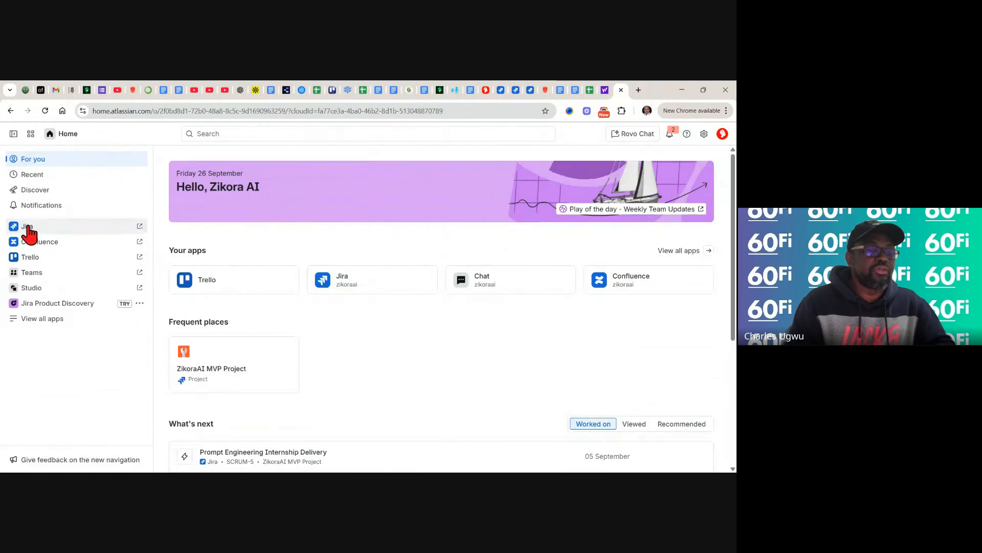
- Dismiss the app switcher and open Jira to list its projects
left_click(30, 134)
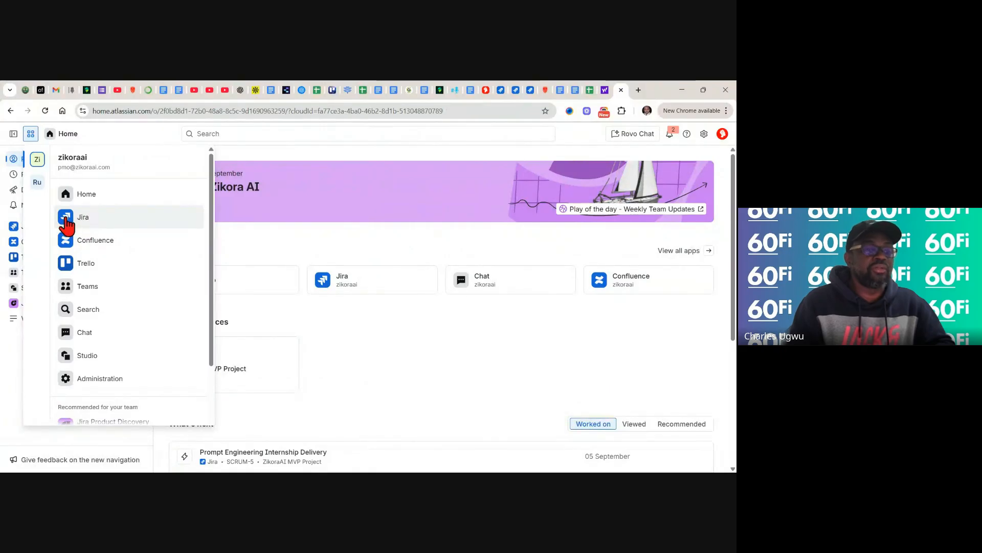
left_click(280, 149)
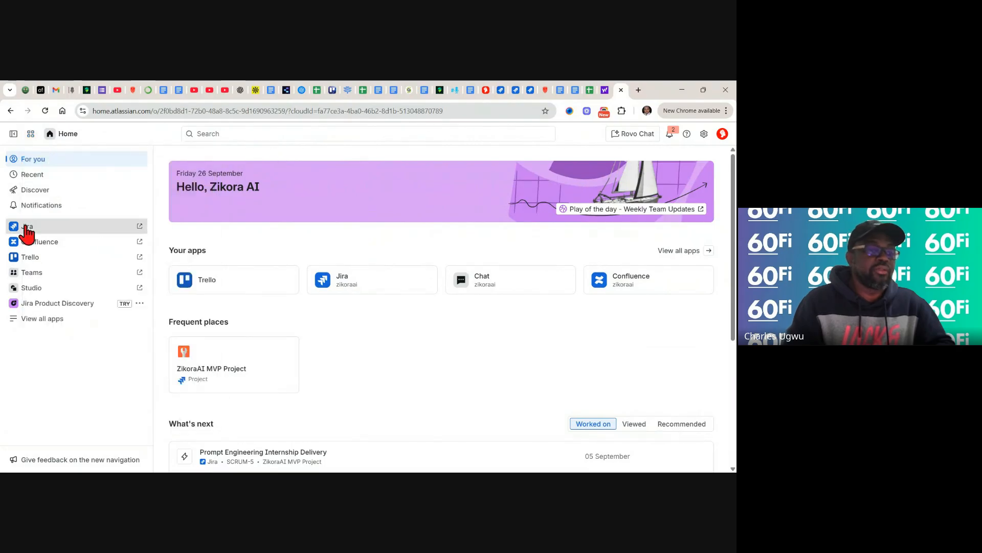
left_click(25, 227)
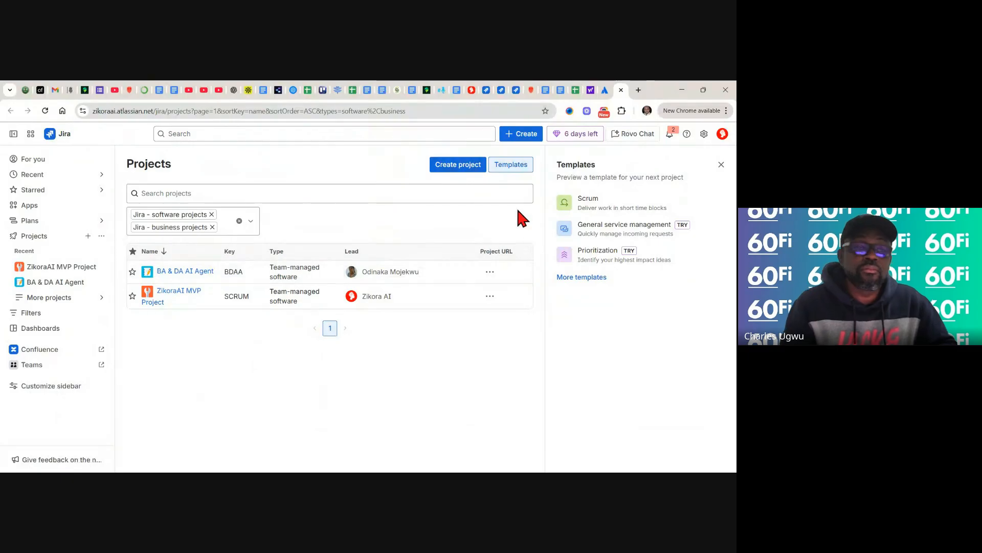
left_click(510, 136)
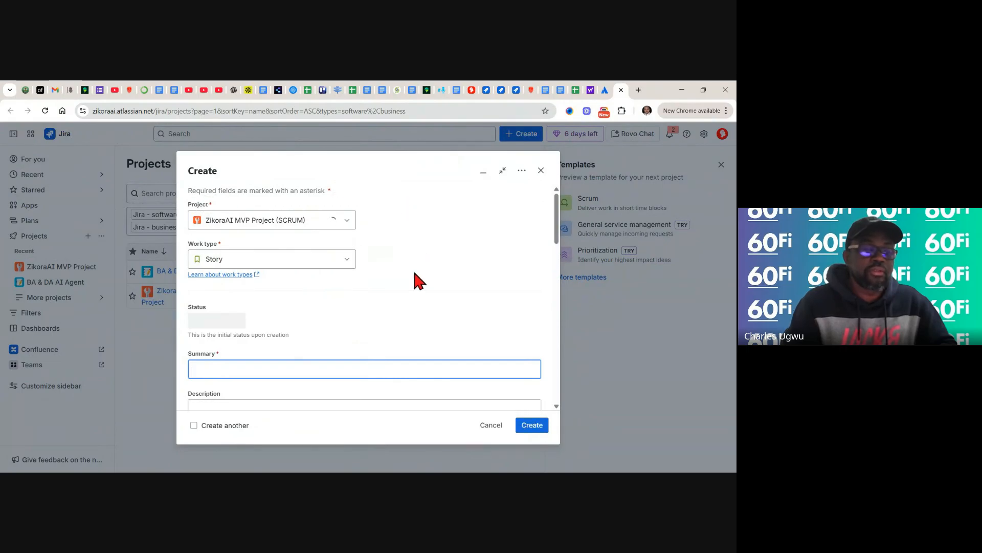
left_click(542, 170)
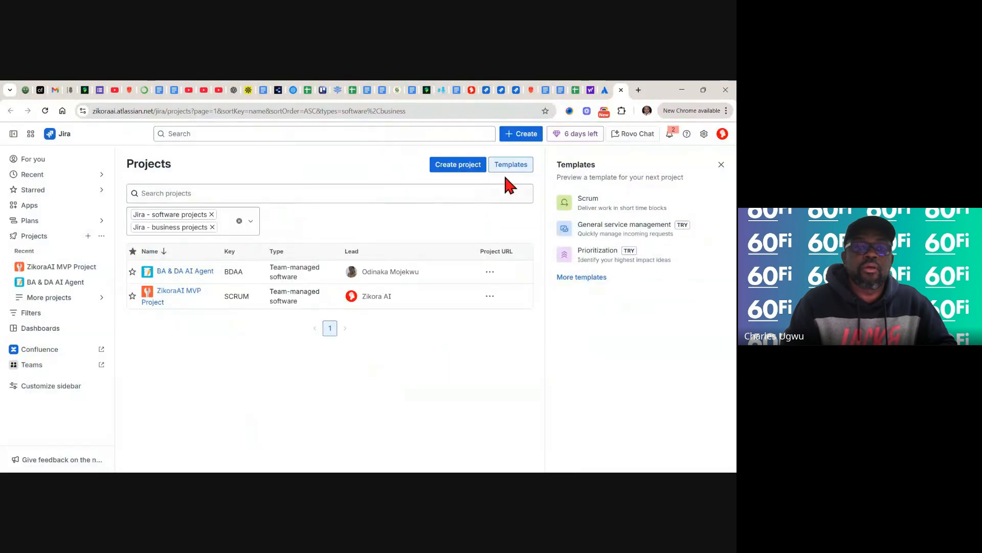
- Start a new project and open the Scrum template under Software development templates
left_click(462, 173)
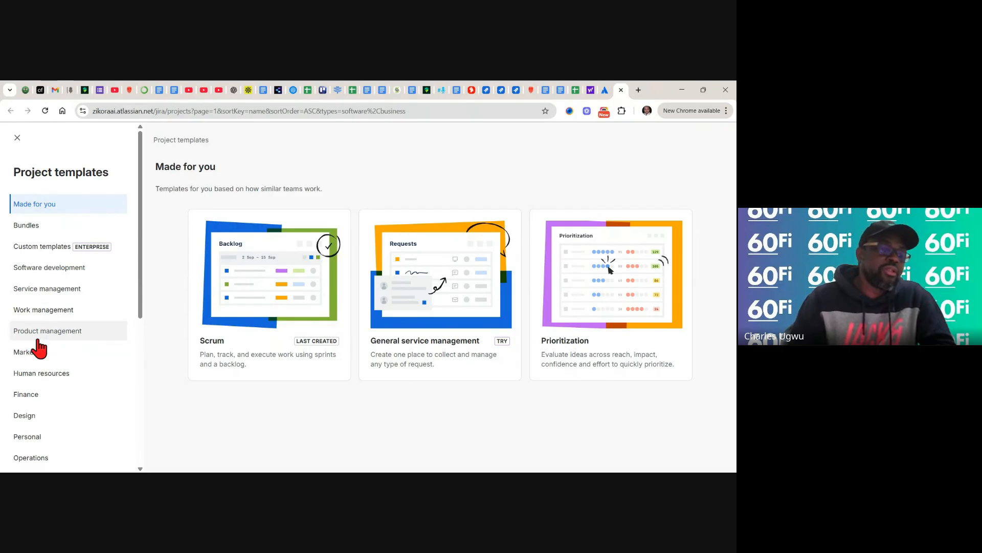
left_click(42, 273)
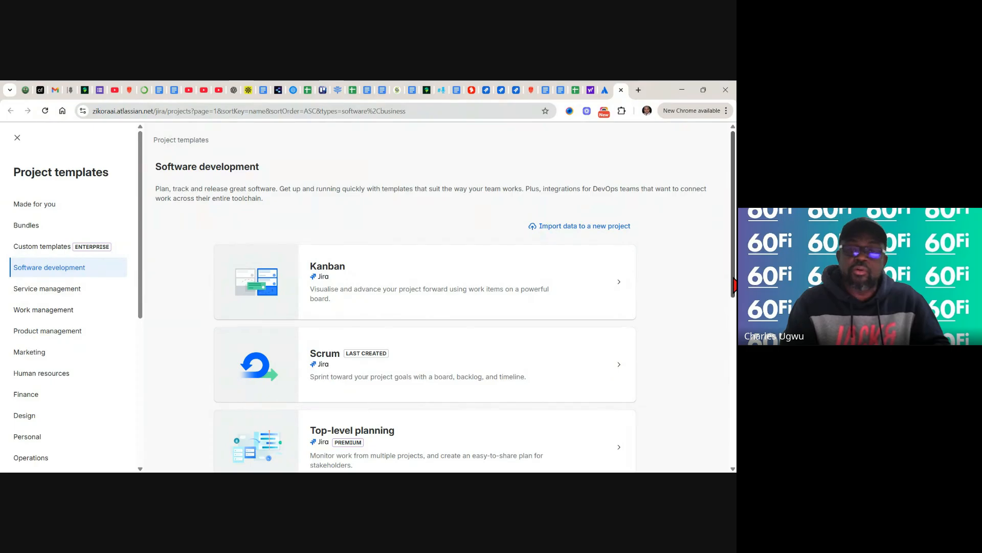
left_click_drag(735, 285, 735, 421)
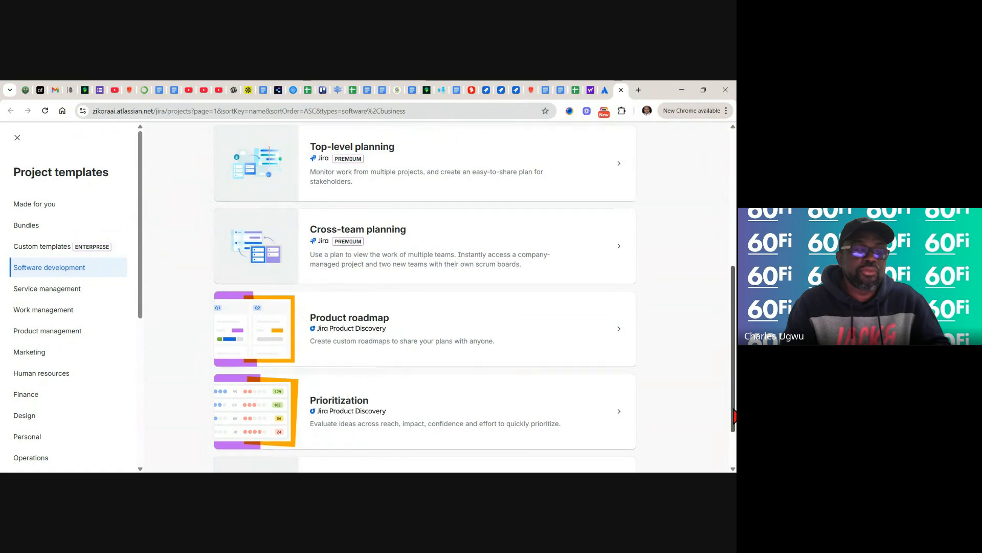
left_click_drag(735, 420, 733, 276)
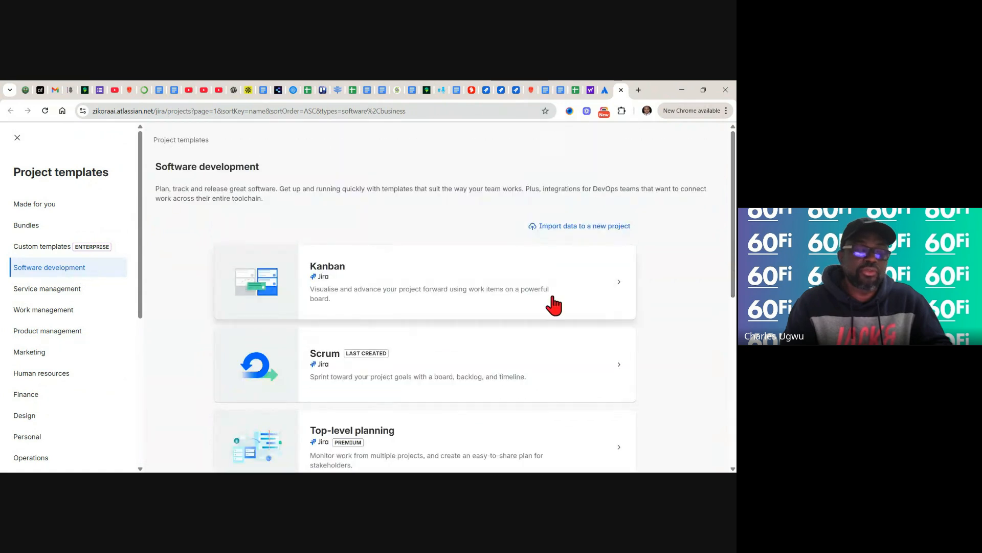
left_click(309, 352)
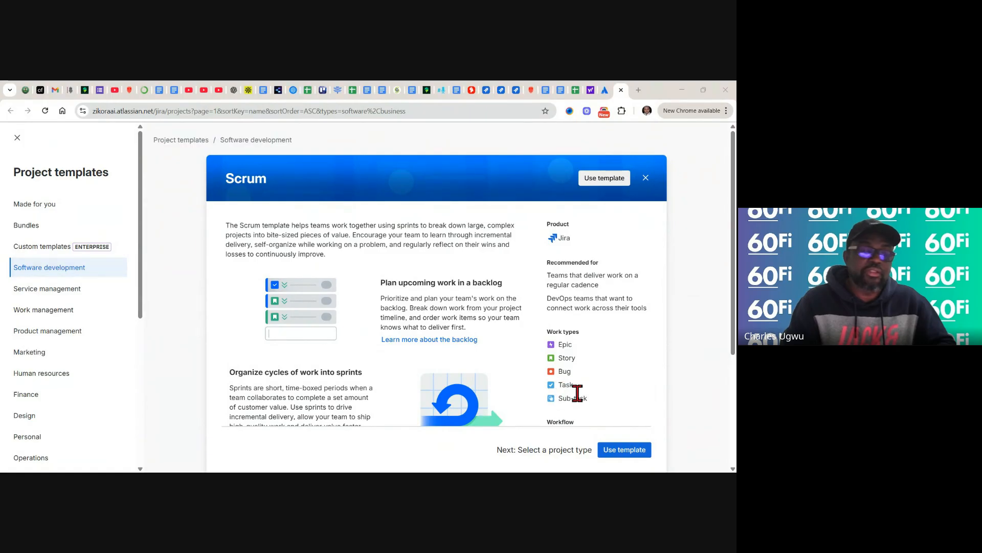
- Use the Scrum template and choose a team-managed project
left_click(620, 452)
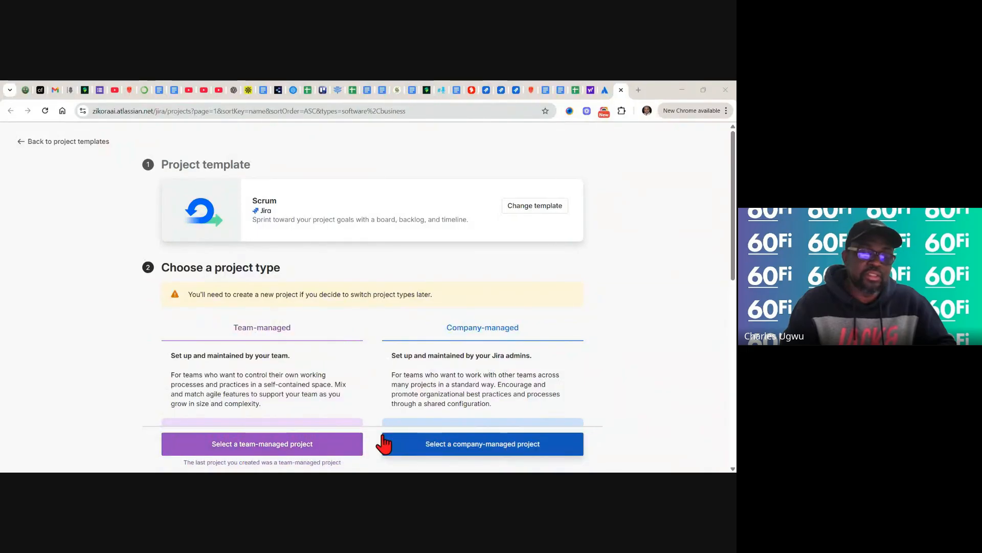
left_click(275, 445)
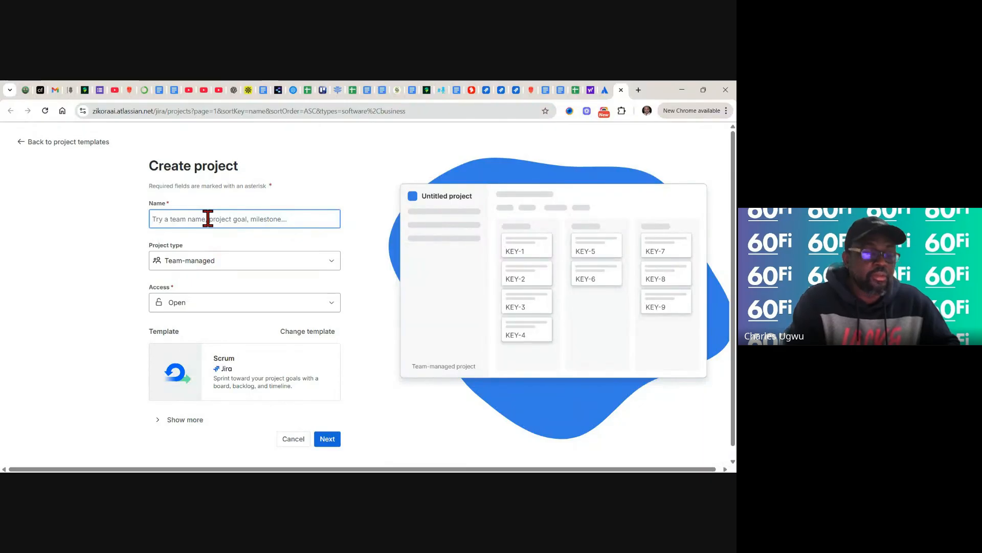
- Name the project 'Demo 60Fi - D356 ERP Bus Central', keeping Team-managed type and Open access
type("D")
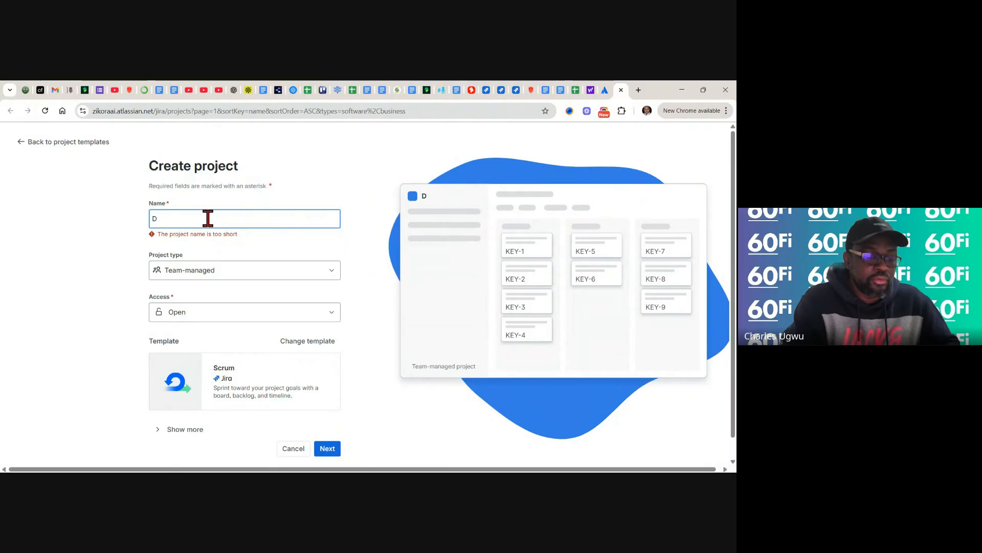
type("emo 60Fi")
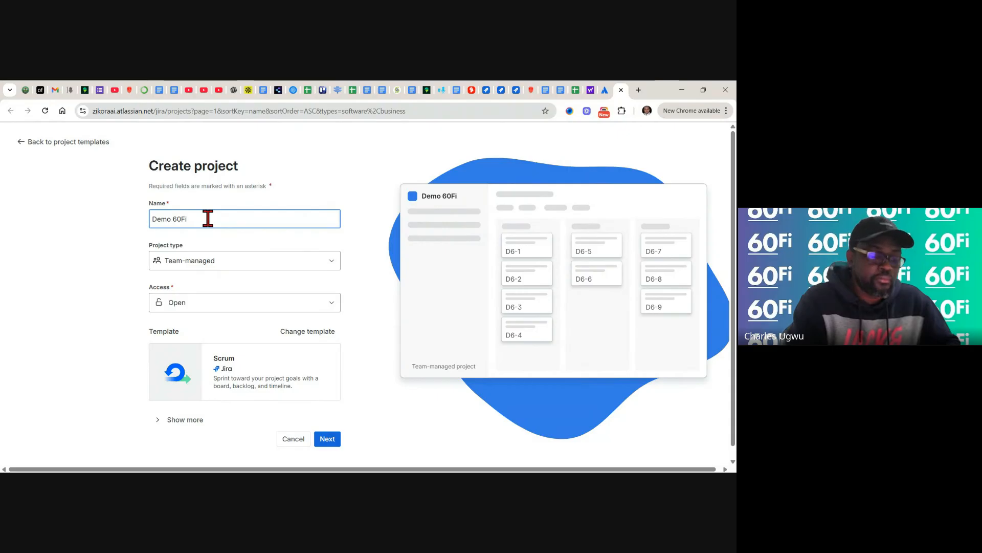
type("RP D356")
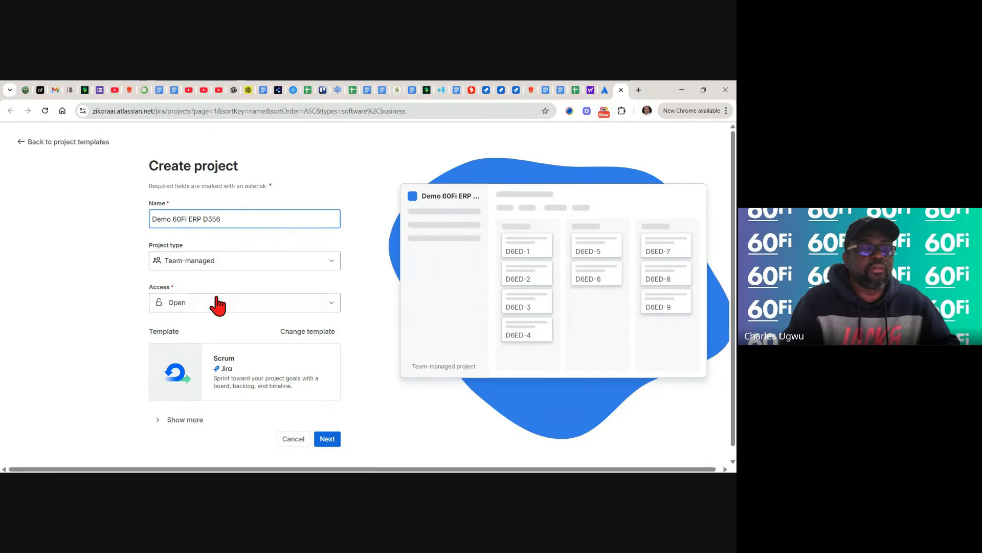
key("BackSpace")
key("BackSpace")
key("BackSpace")
key("BackSpace")
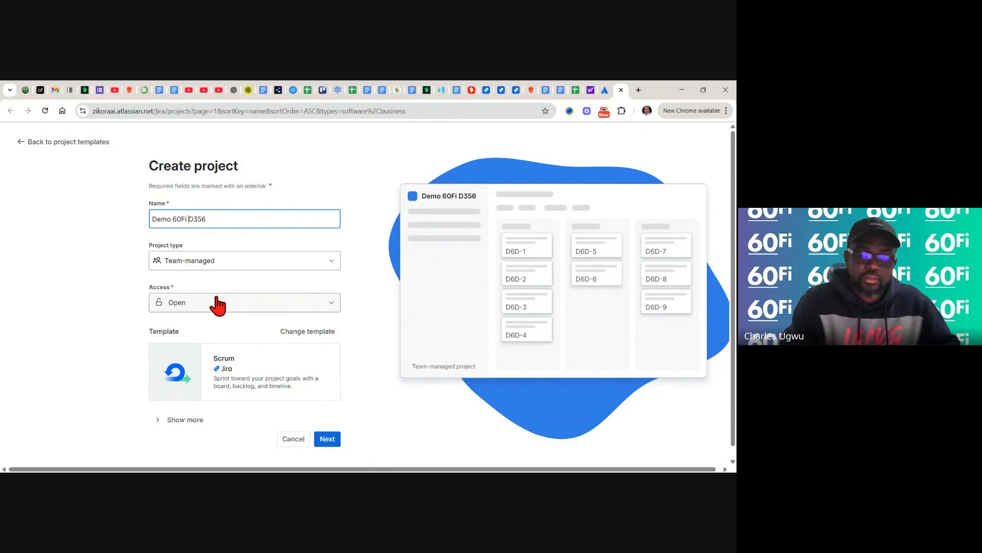
type("-")
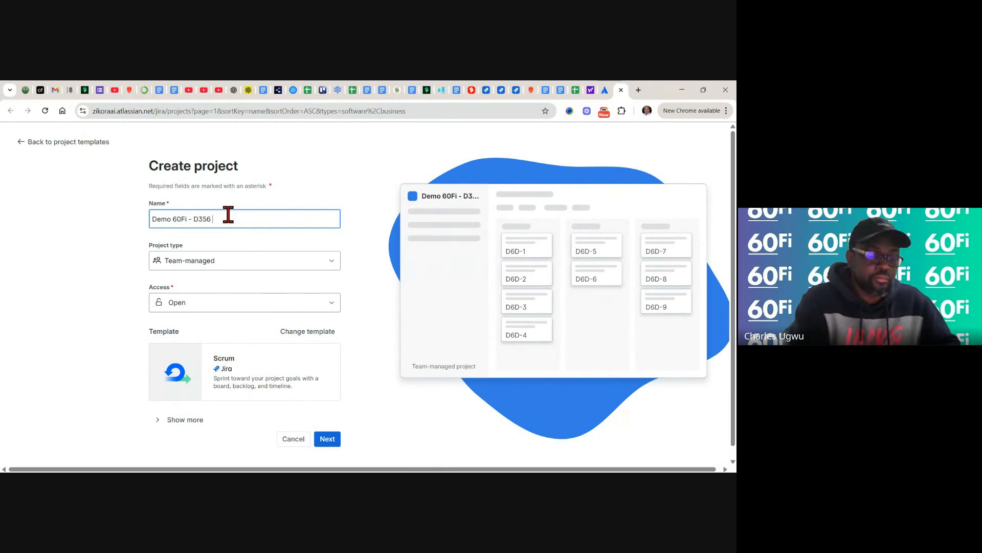
type("ERP")
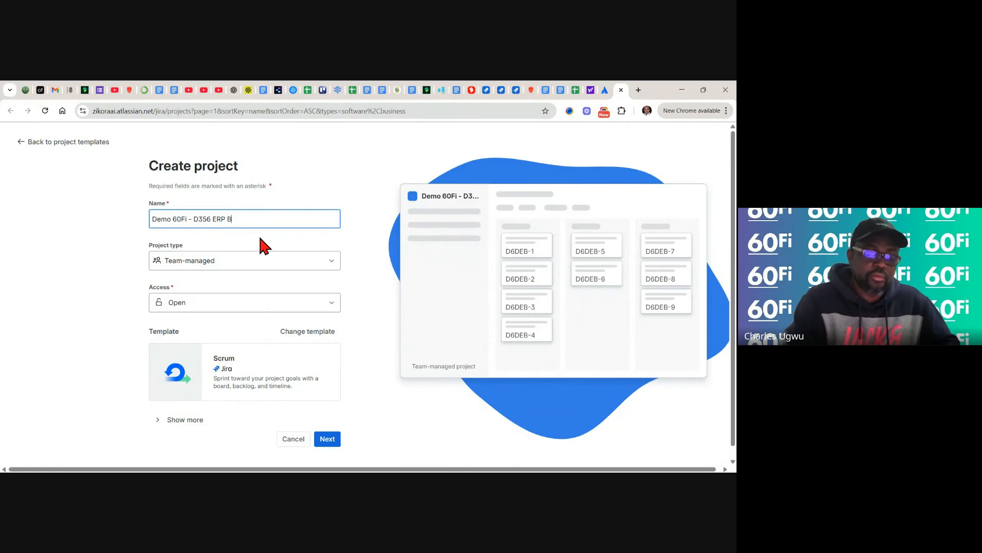
type("Bus")
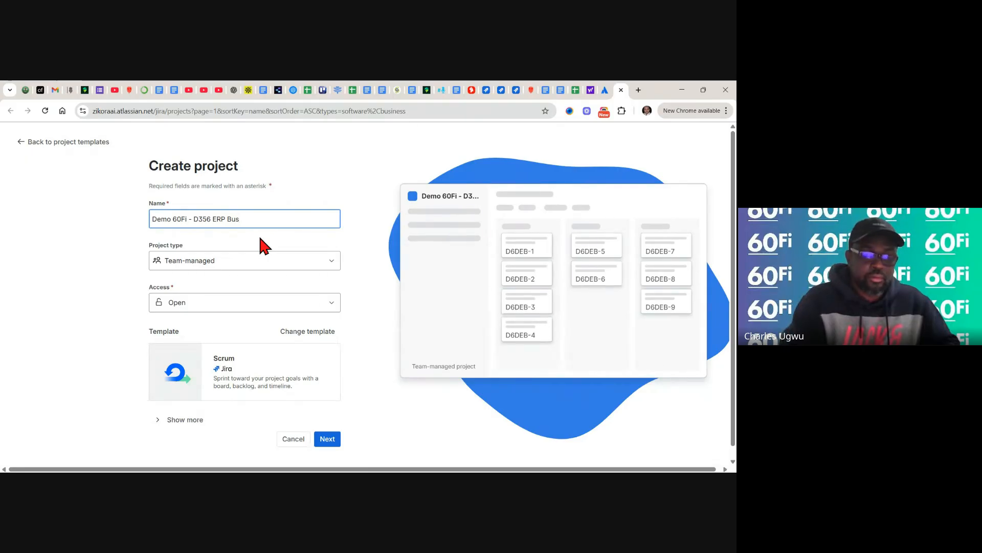
type(" Central")
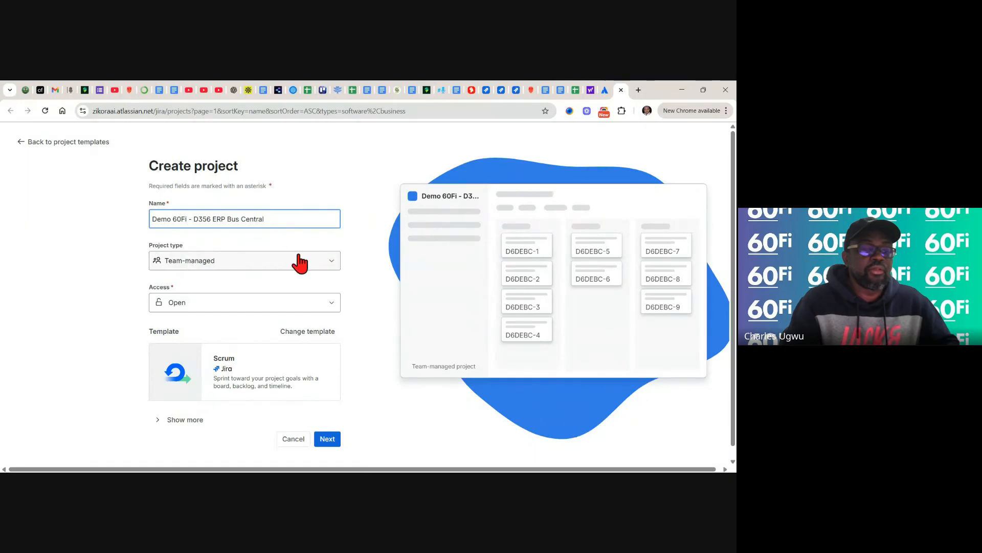
left_click(332, 266)
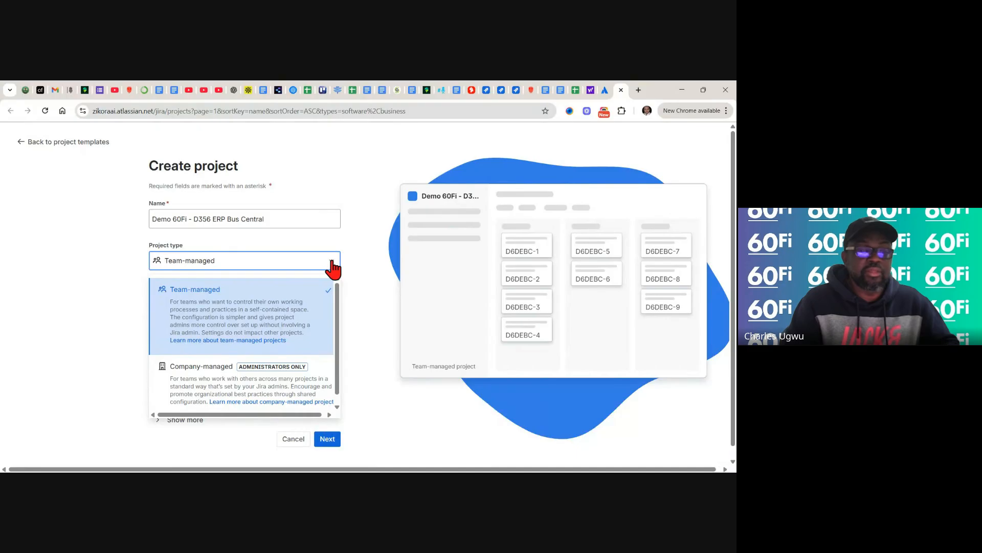
left_click(332, 266)
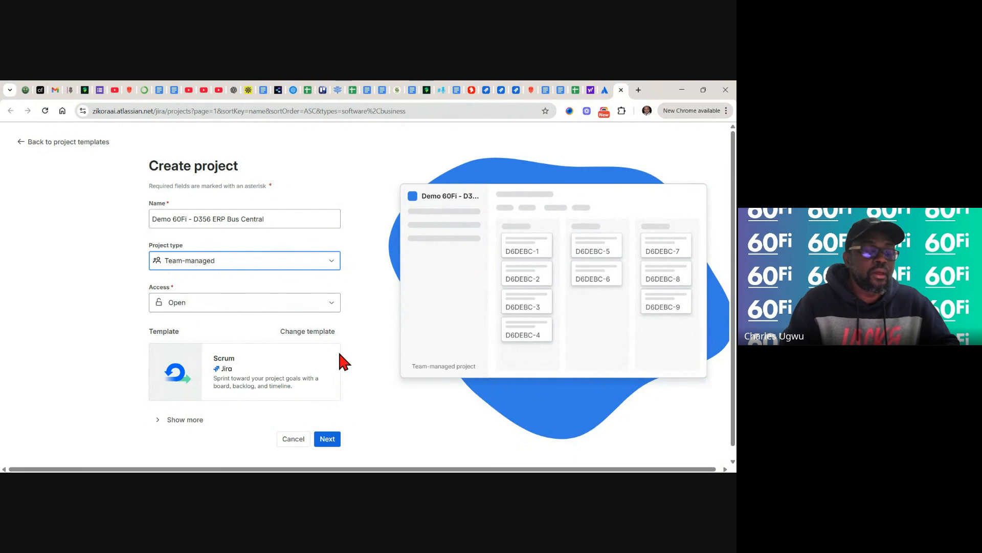
left_click(331, 303)
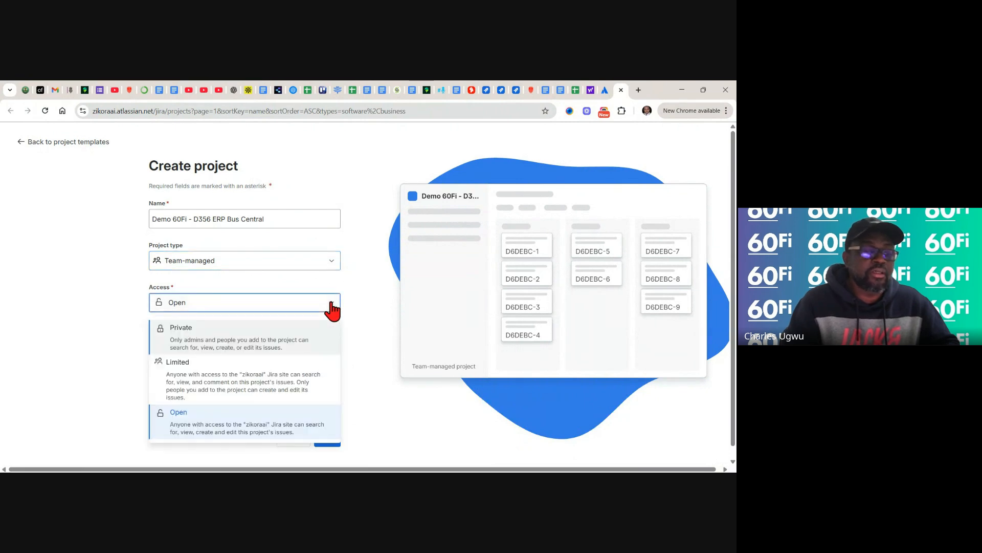
left_click(331, 306)
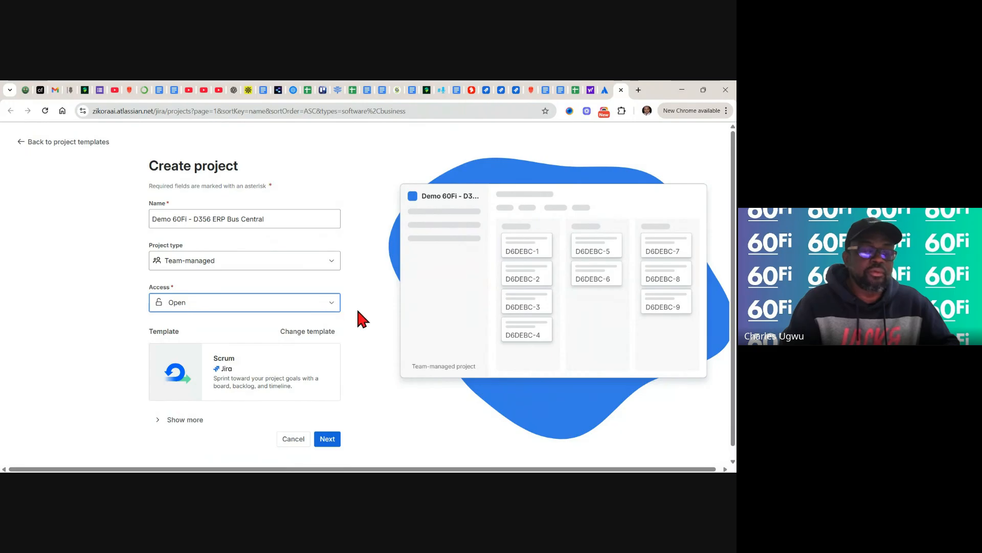
left_click(367, 341)
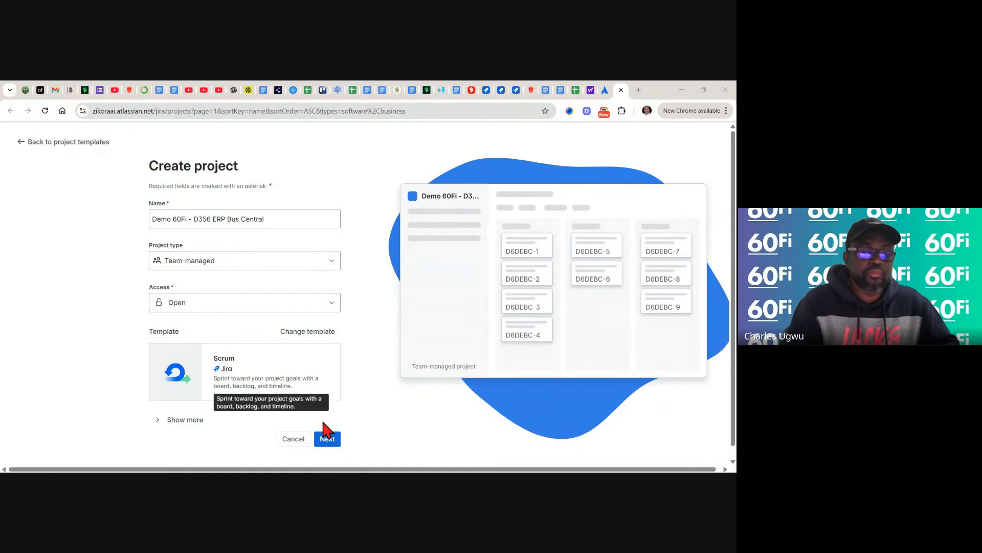
- Submit the project details, skip inviting teammates, and continue to the D6DEBC Sprint 1 backlog
left_click(327, 440)
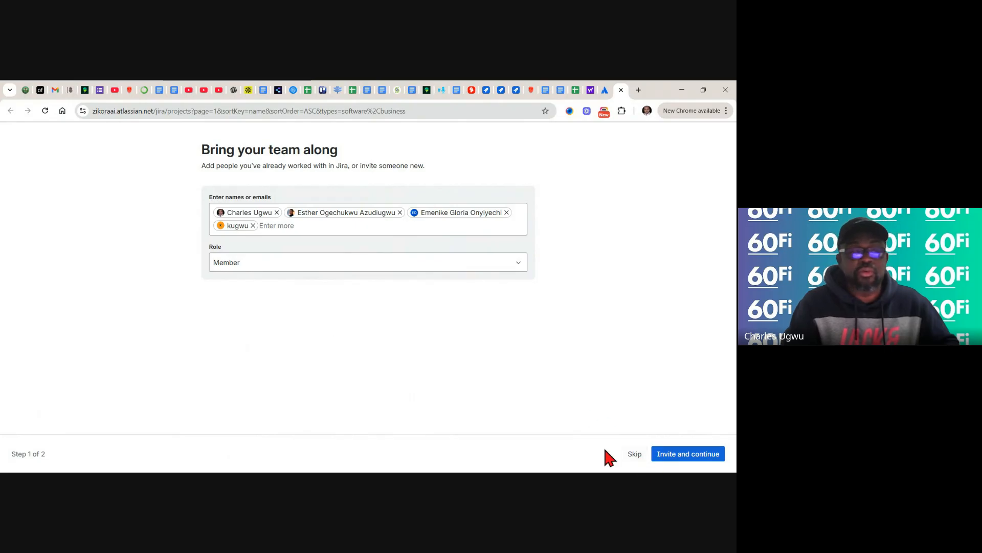
left_click(635, 454)
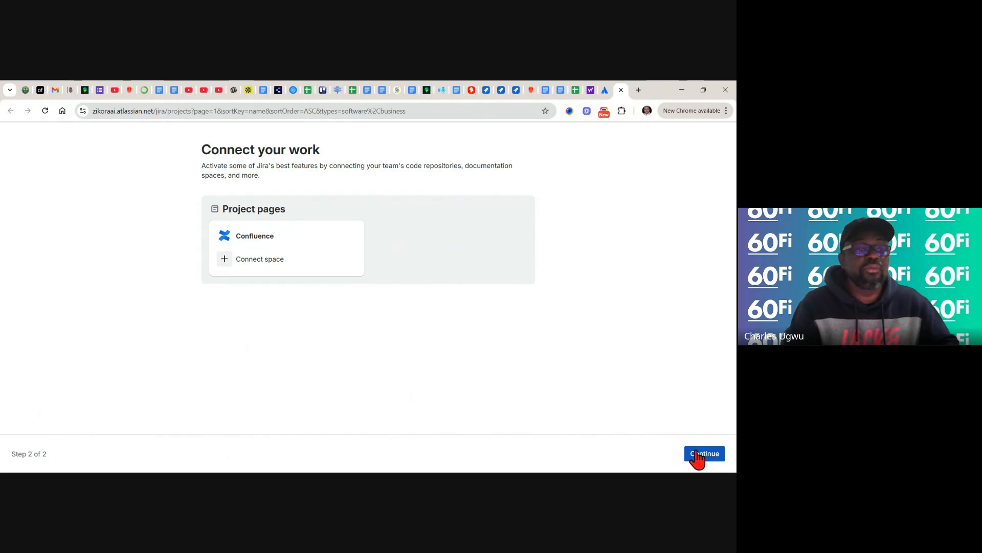
left_click(697, 457)
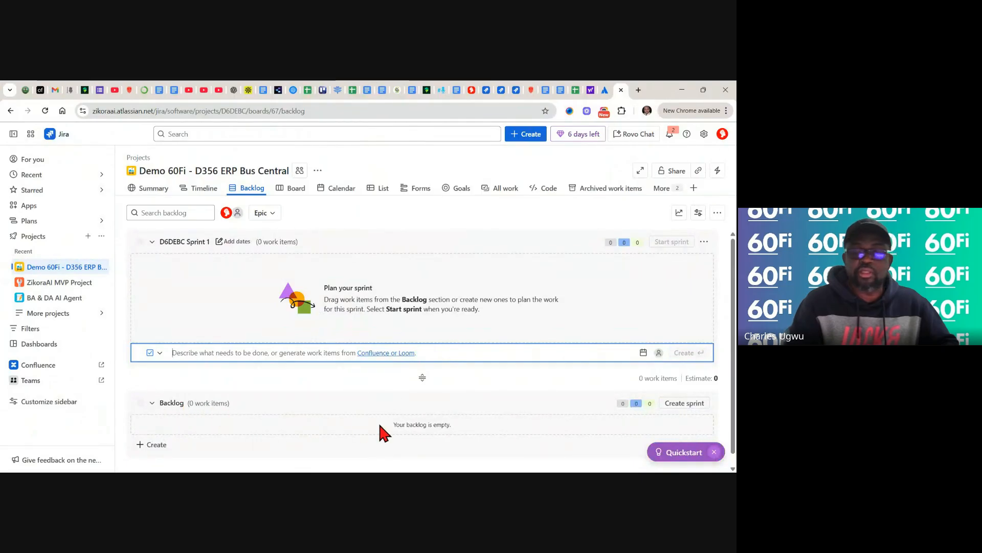
- Dismiss Quickstart, view Summary, Calendar, List, Forms and Goals, then settle on Timeline
left_click(717, 453)
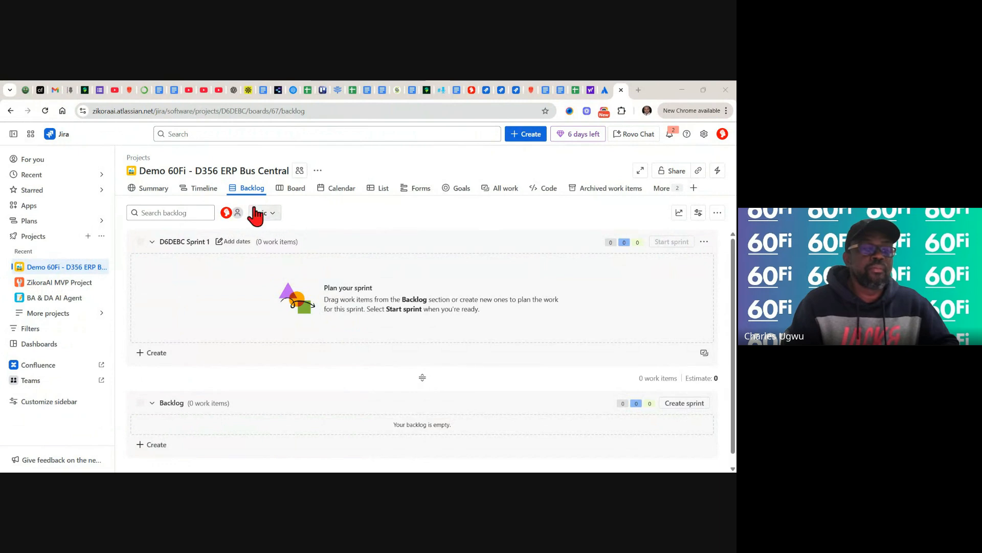
left_click(159, 190)
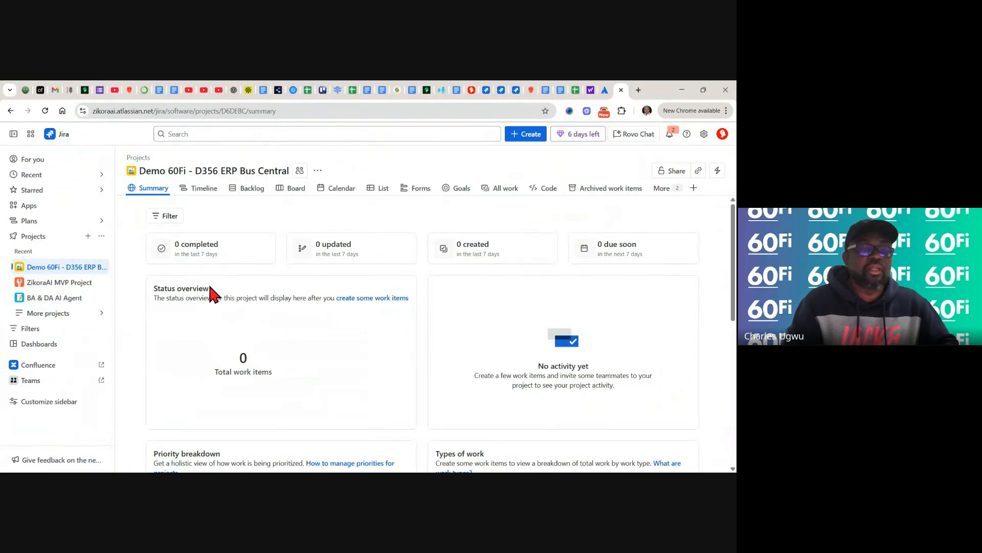
left_click(201, 197)
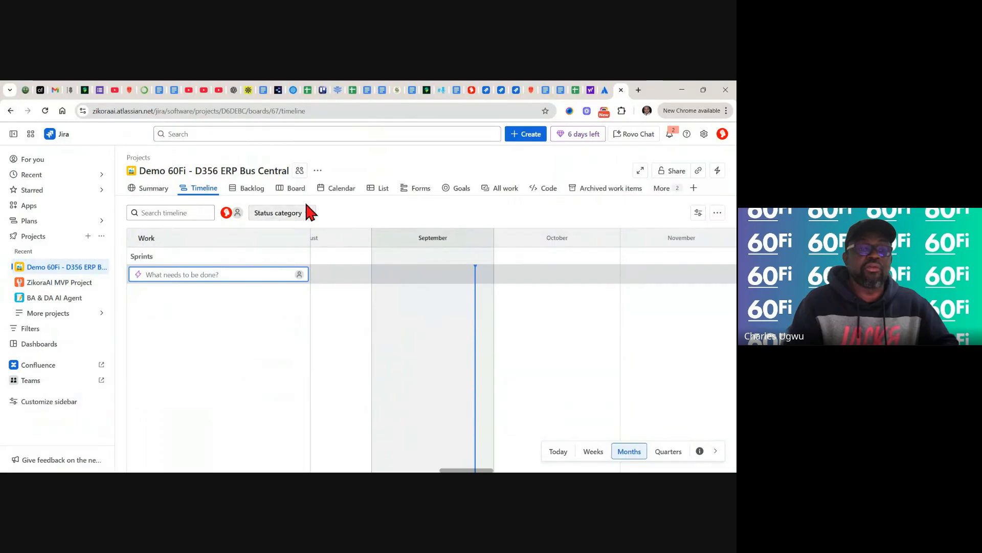
left_click(341, 191)
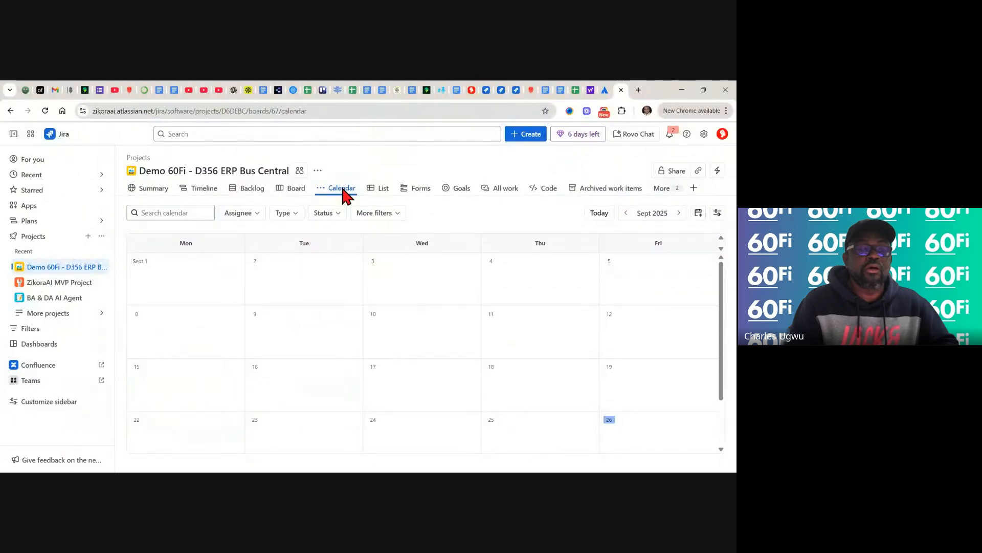
left_click(385, 188)
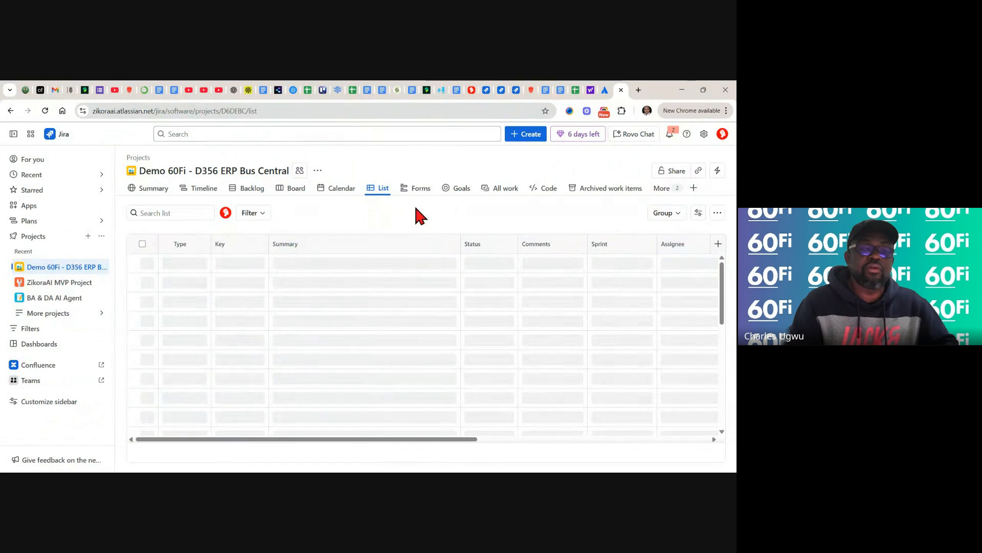
left_click(419, 189)
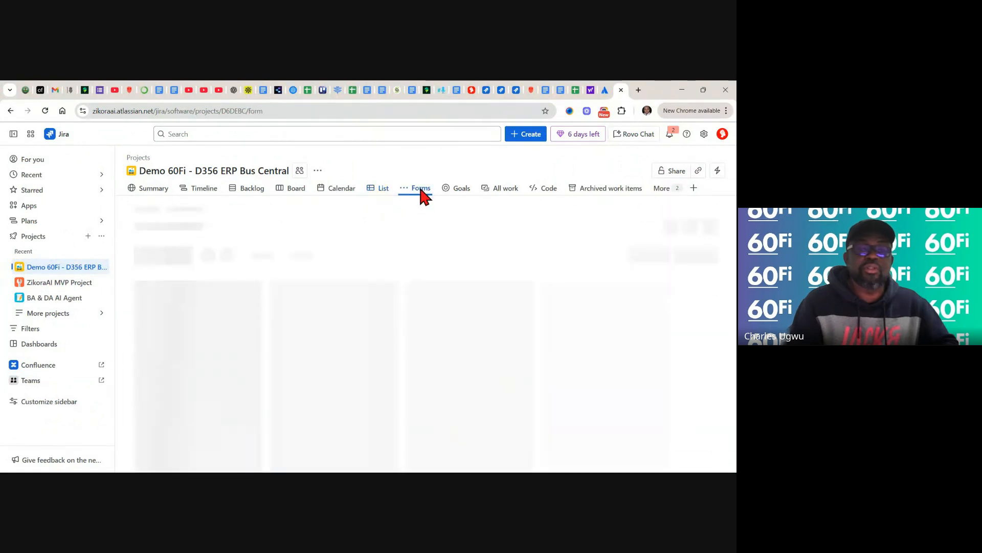
left_click(463, 190)
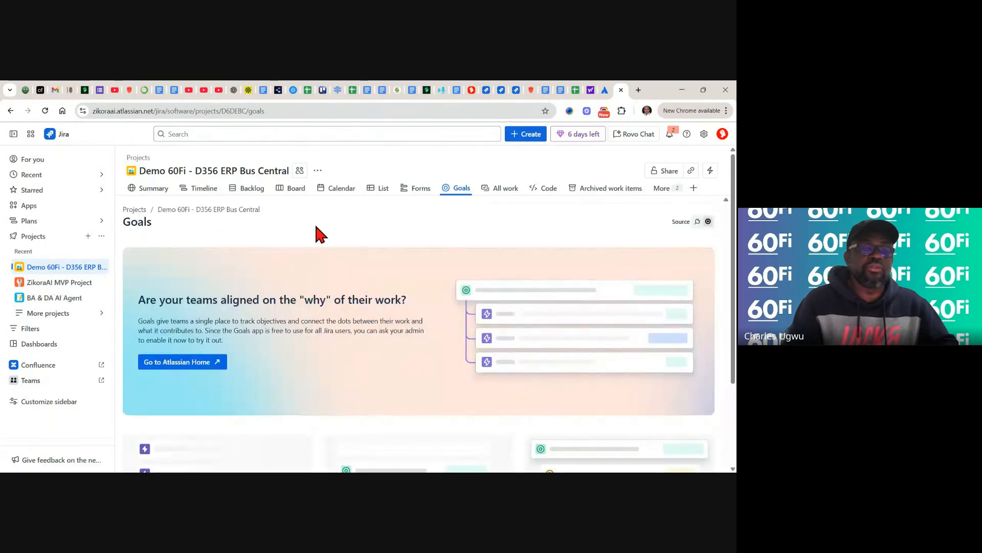
left_click(196, 192)
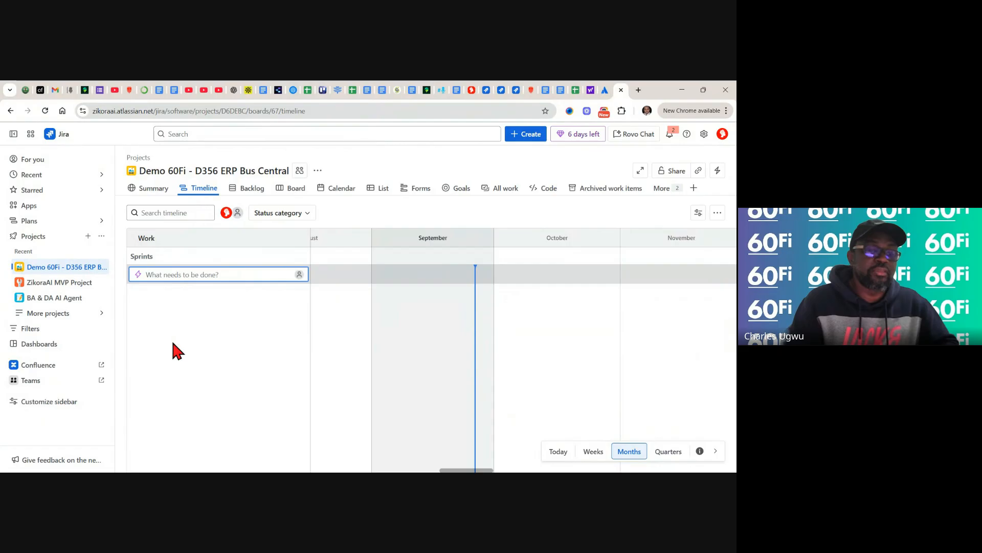
- Copy 'Dynamics 365 ERP Business Central Procurement' from backlog cell A3 and go back to Jira
left_click(576, 91)
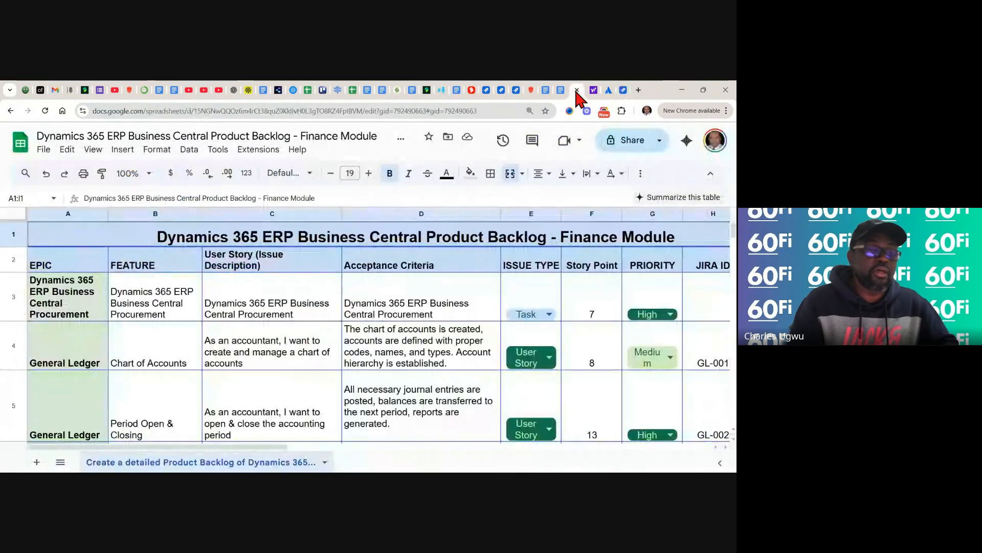
left_click(62, 314)
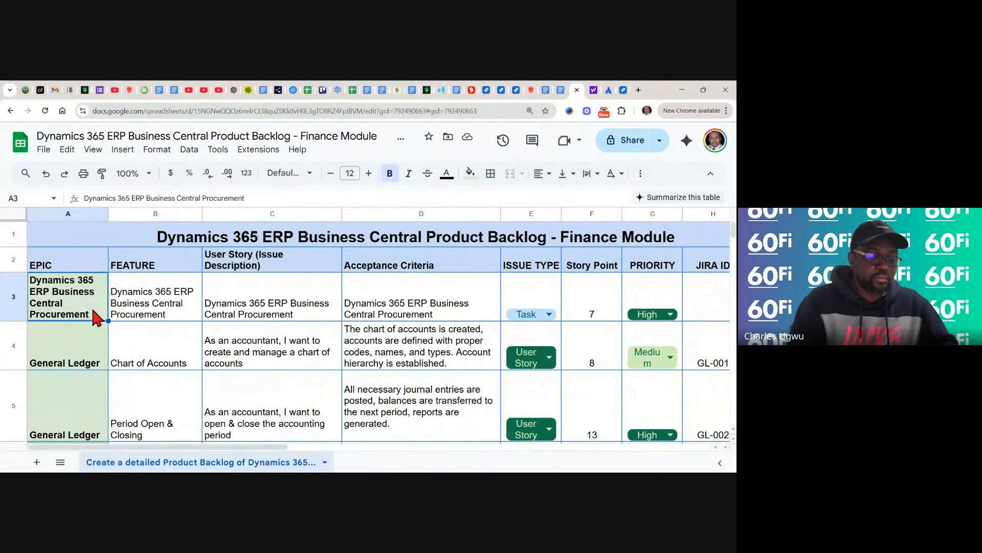
key("ctrl+c")
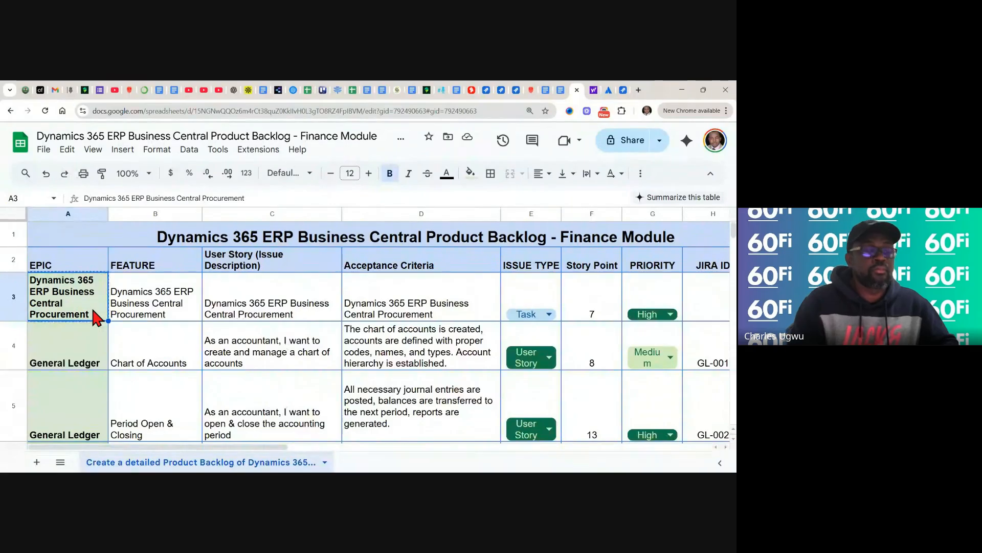
left_click(623, 90)
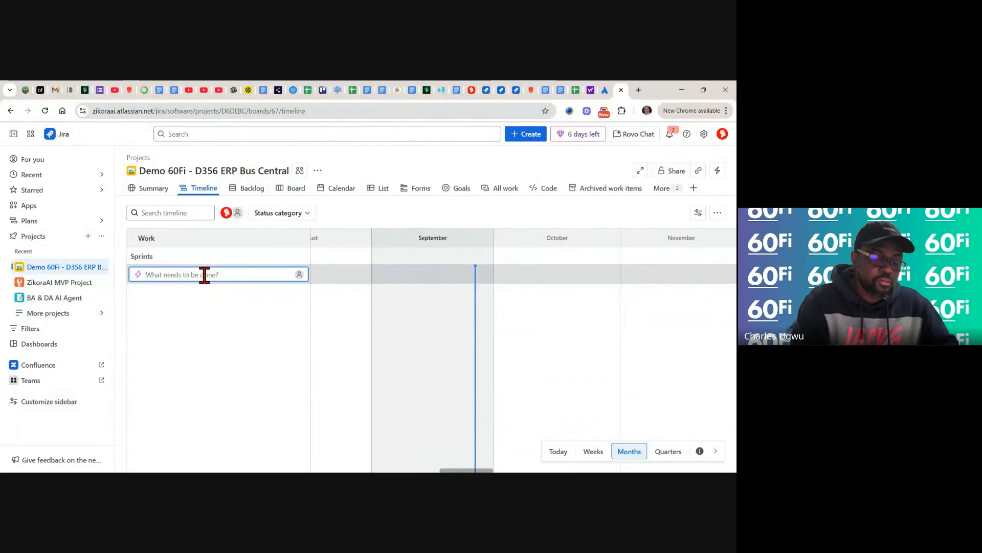
- Paste the copied name to create epic D6DEBC-1, Dynamics 365 ERP Business Central Procurement
key("ctrl+v")
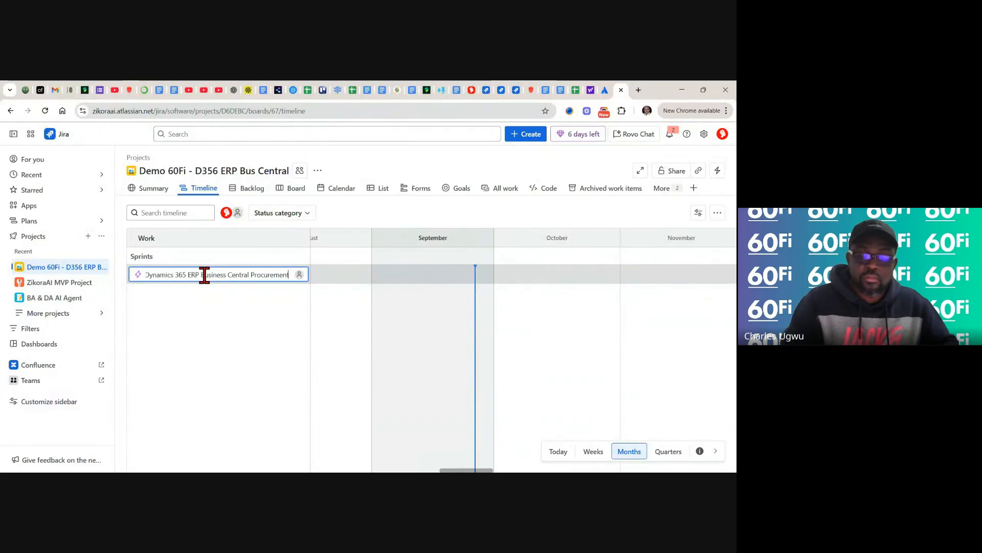
key("Return")
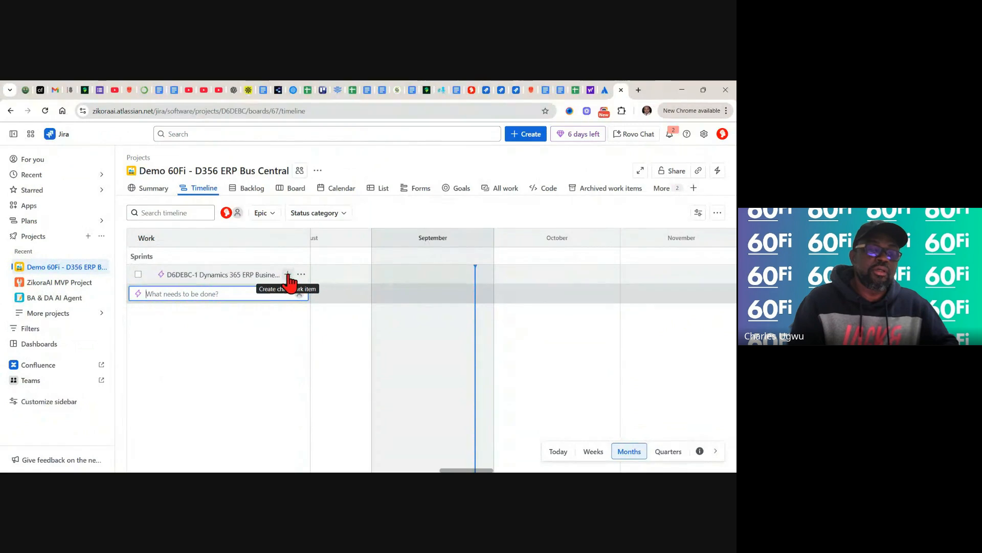
left_click(288, 276)
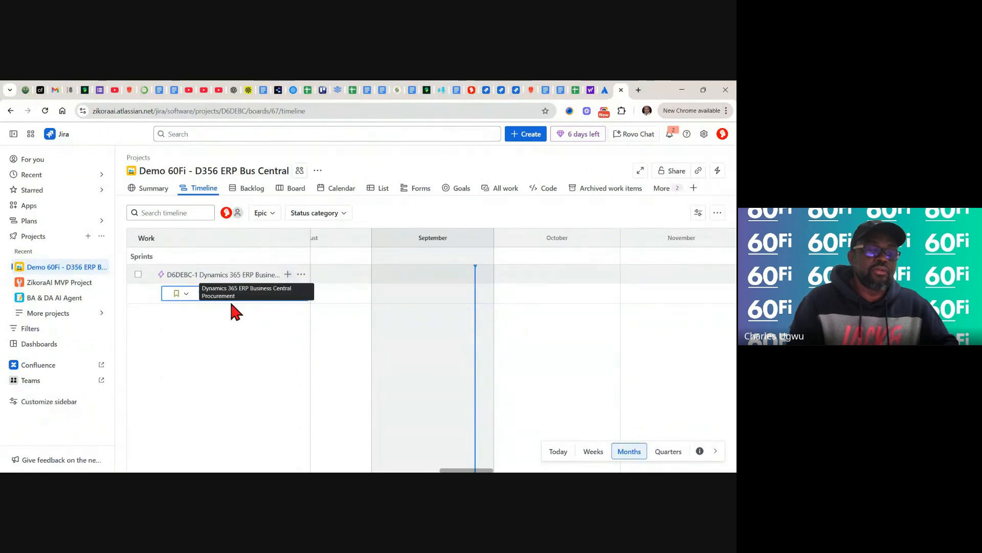
left_click(187, 294)
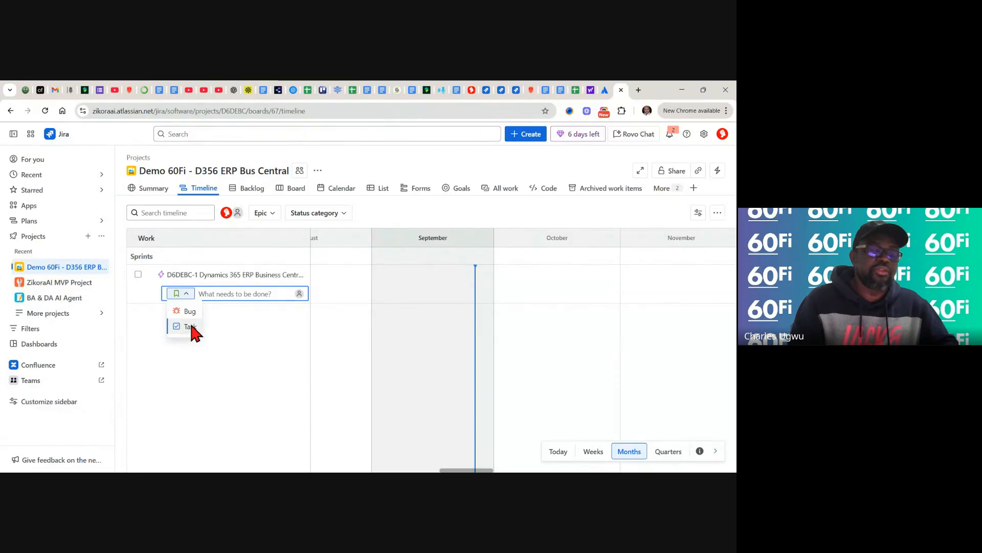
left_click(186, 300)
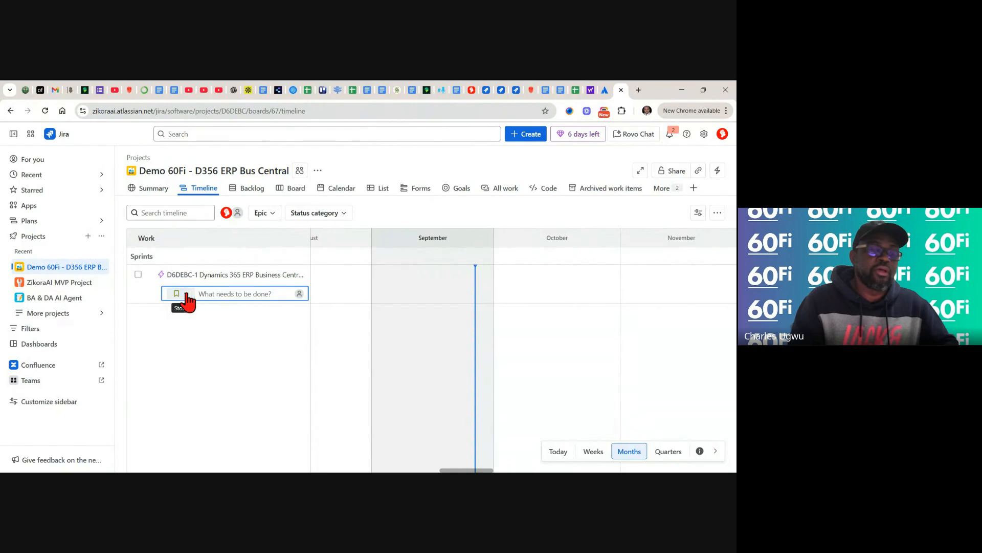
left_click(241, 323)
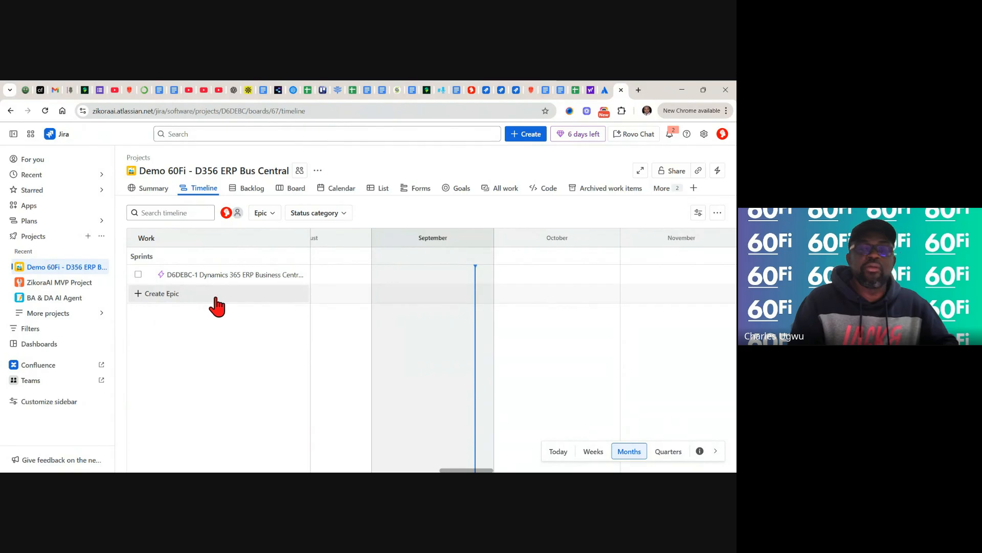
- Copy 'General Ledger' from backlog cell A4 and return to the Jira timeline
left_click(574, 92)
left_click(50, 355)
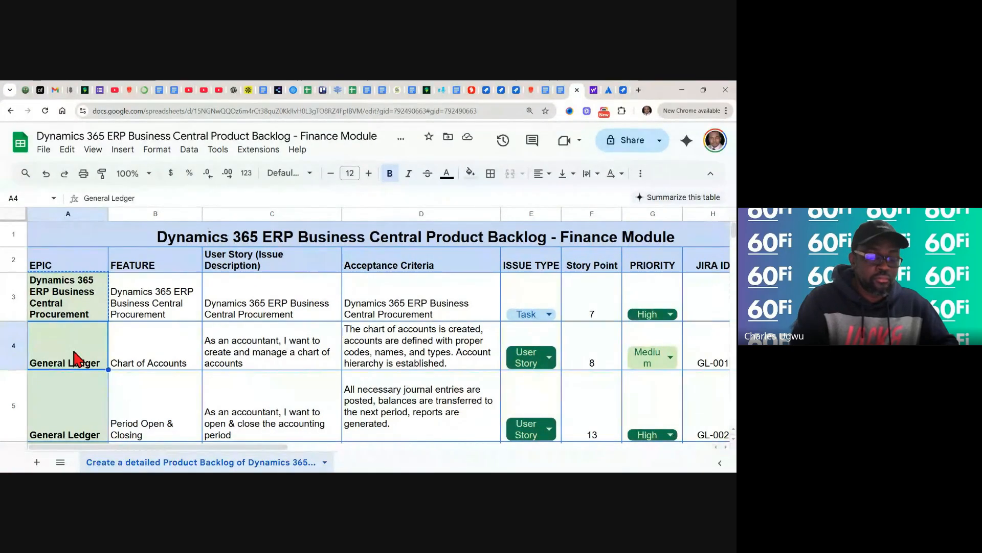
key("ctrl+c")
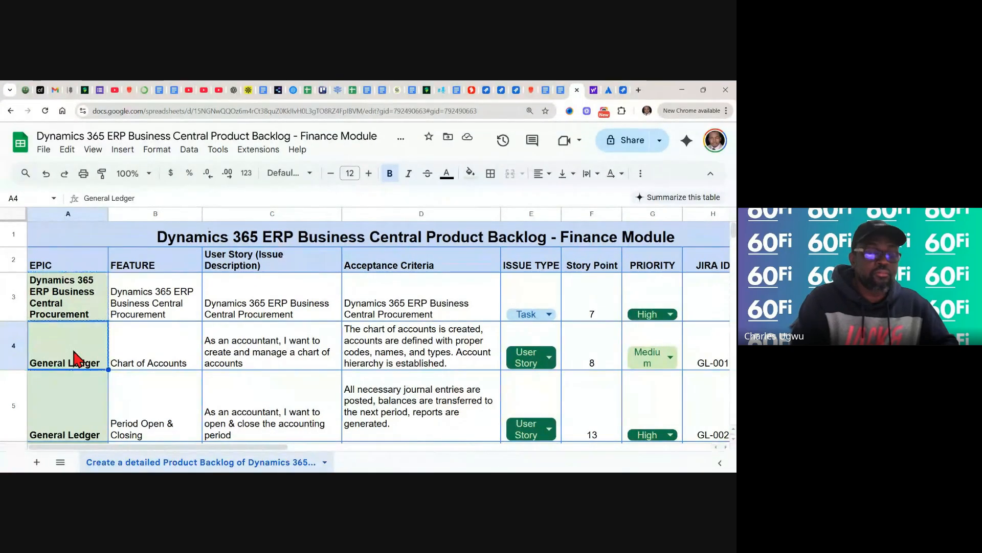
left_click(623, 90)
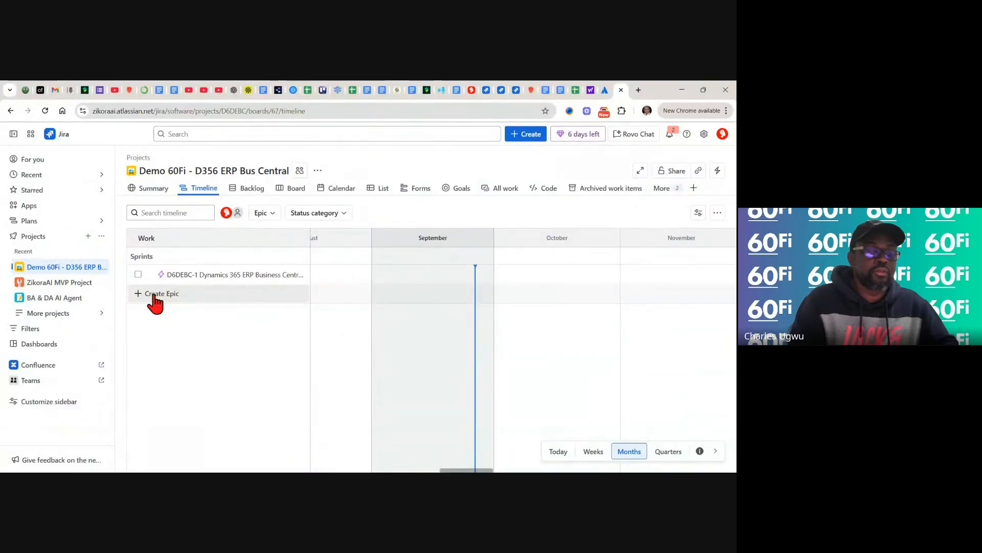
- Create epic D6DEBC-2 'General Ledger' from the pasted name, then go back to the spreadsheet
left_click(155, 296)
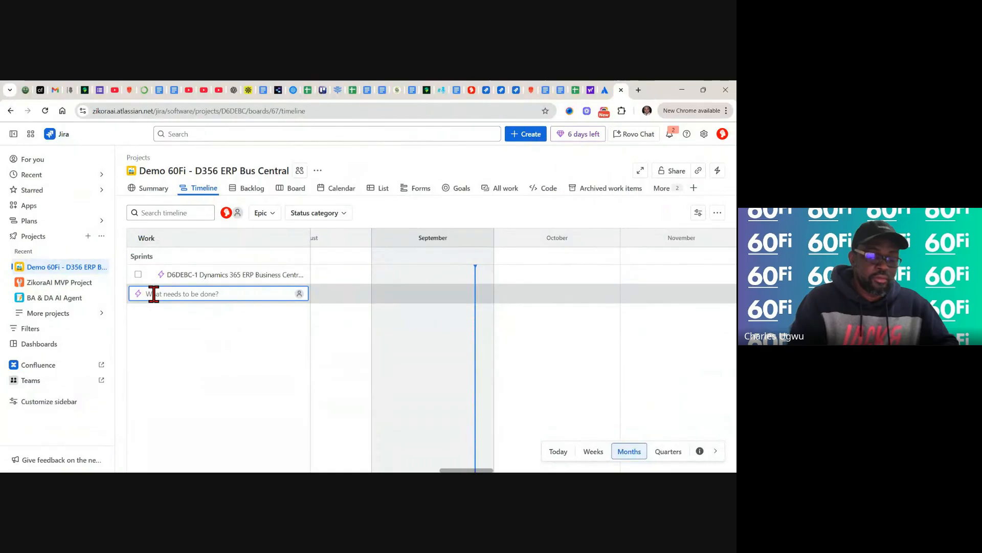
key("ctrl+v")
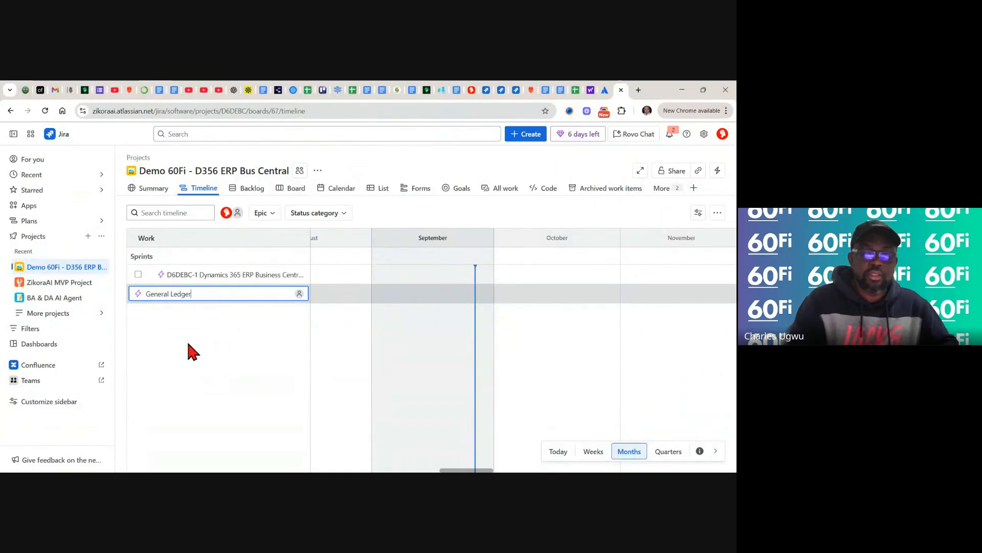
key("Return")
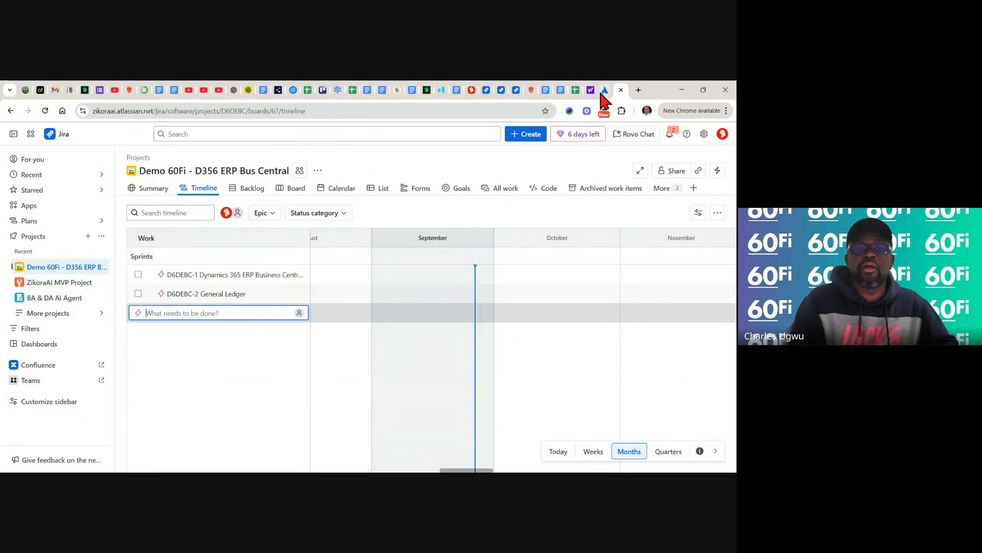
left_click(574, 89)
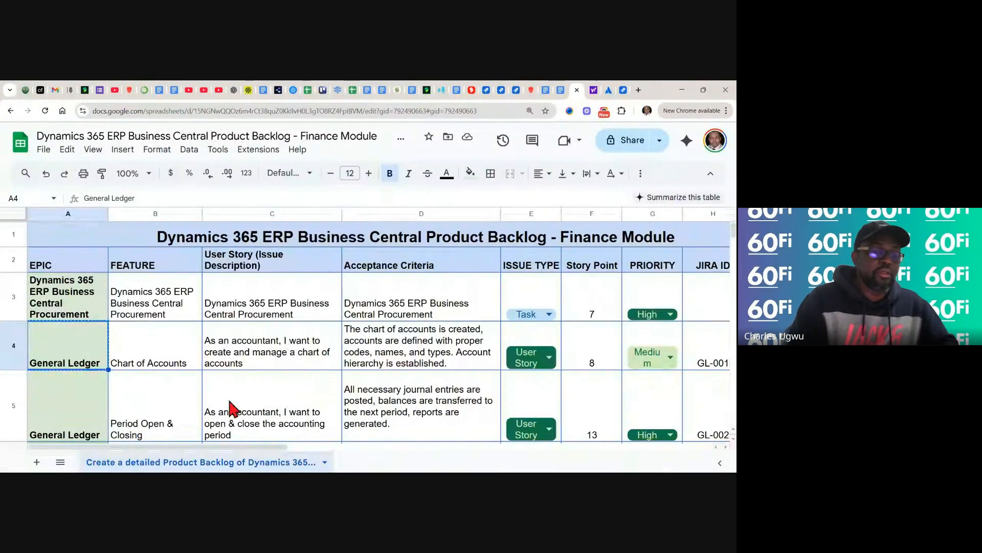
- Recheck the General Ledger cell, then copy 'Accounts Receivable' via the cell's right-click menu
left_click(166, 407)
left_click(84, 401)
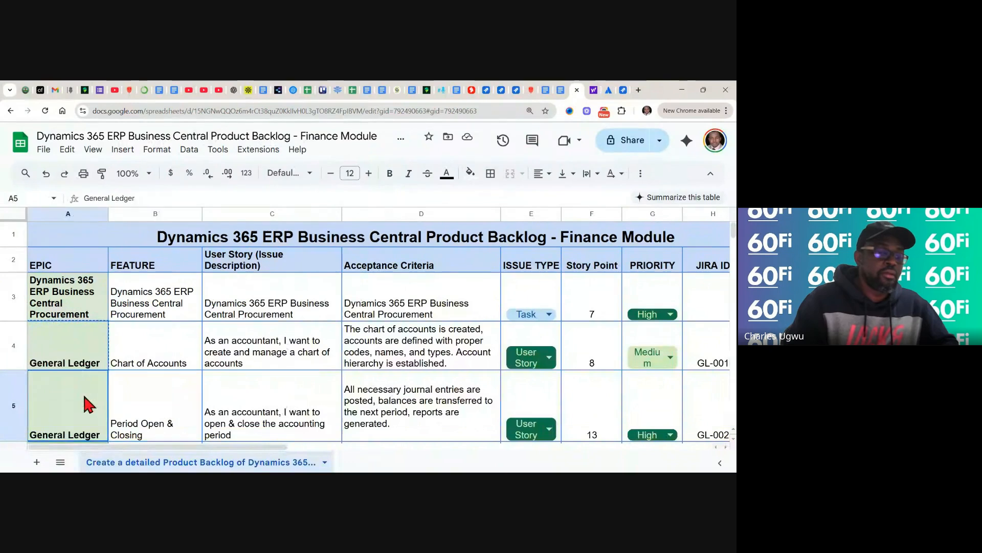
double_click(85, 353)
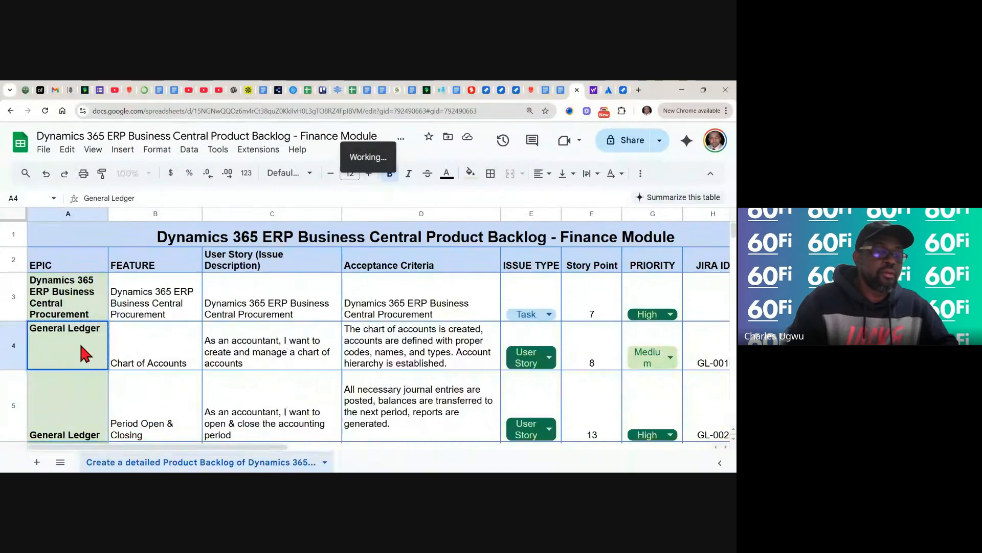
left_click(71, 402)
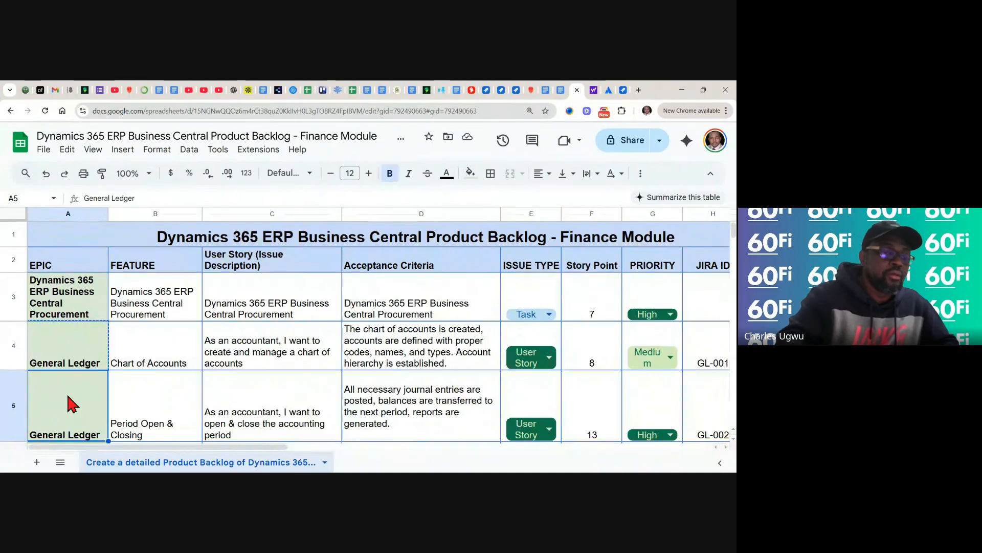
scroll(72, 405, "down", 3)
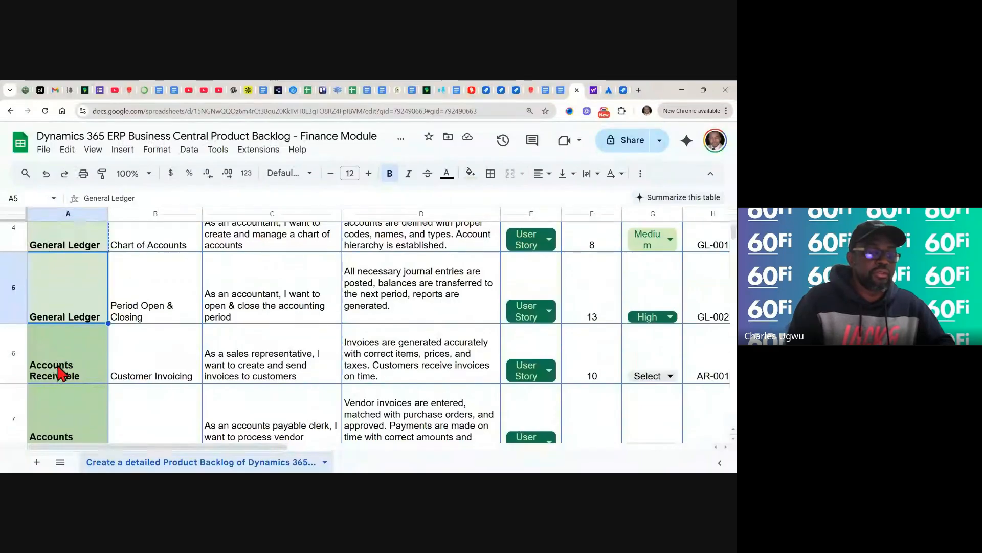
scroll(61, 373, "down", 2)
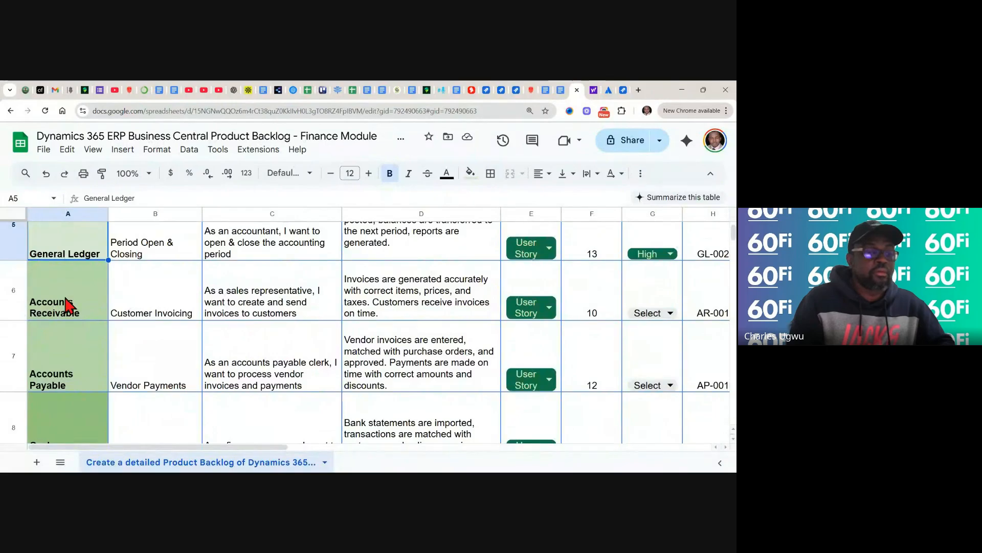
left_click(68, 306)
right_click(66, 305)
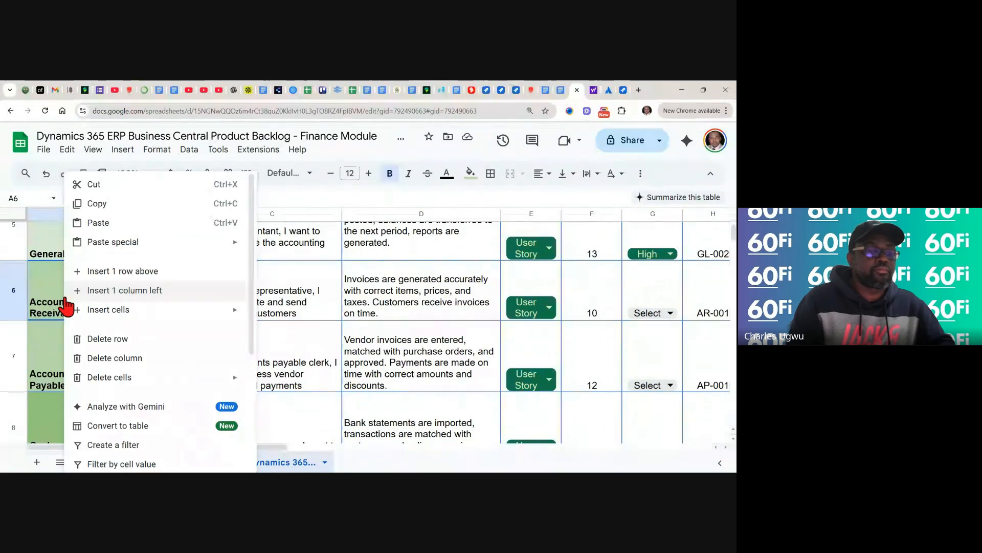
left_click(95, 205)
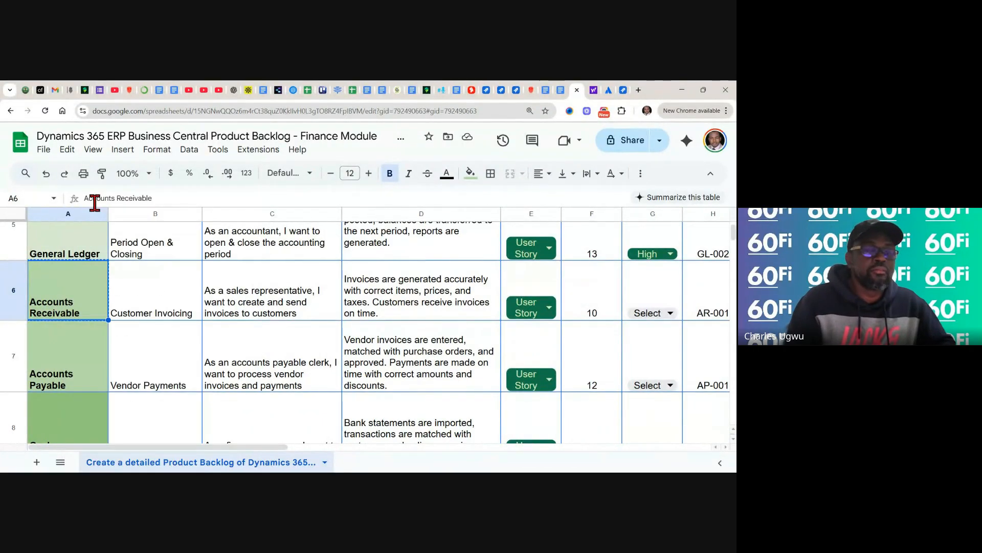
- Paste it in Jira to create epic D6DEBC-3 'Accounts Receivable', then return to the sheet
left_click(622, 91)
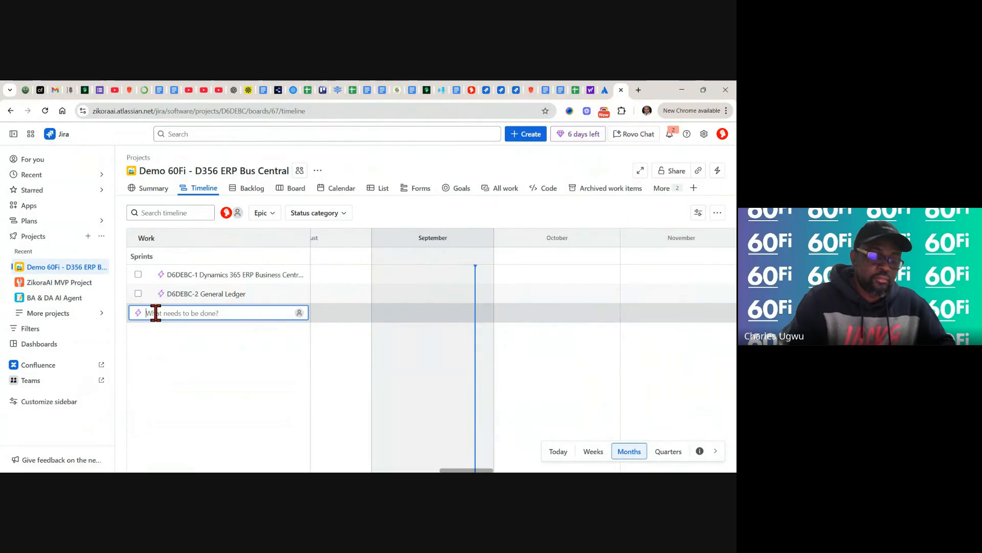
key("ctrl+v")
key("Return")
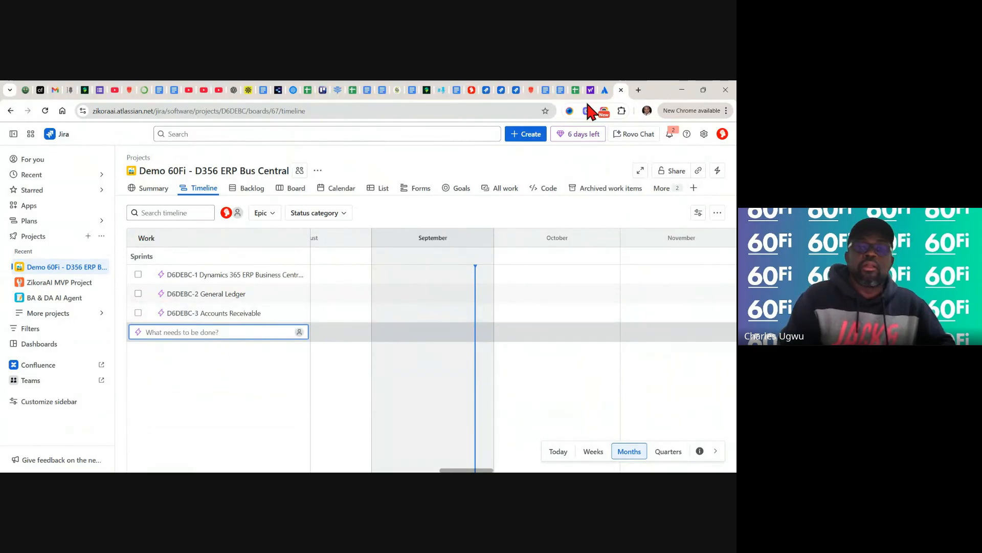
left_click(575, 89)
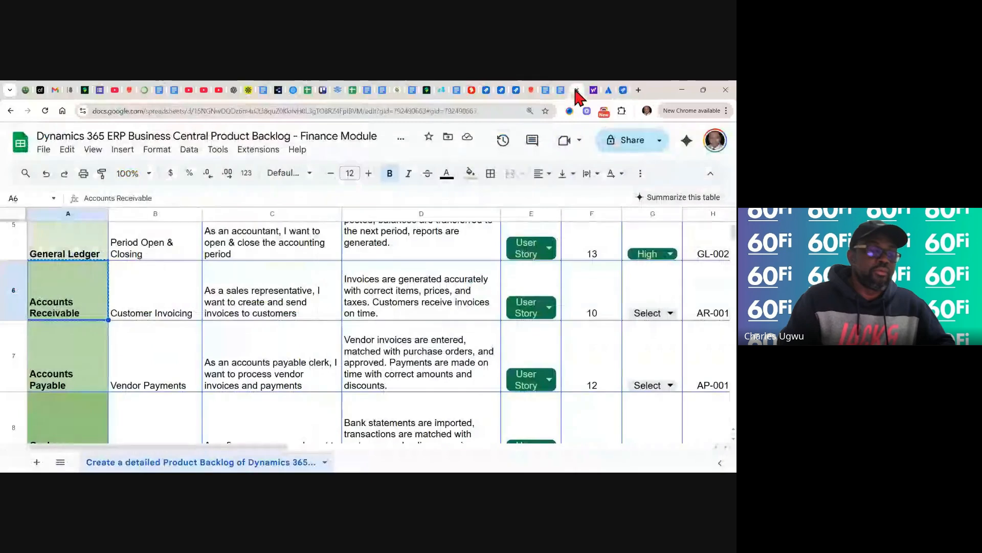
- Copy the 'Accounts Payable' epic name from cell A7 of the backlog
left_click(66, 384)
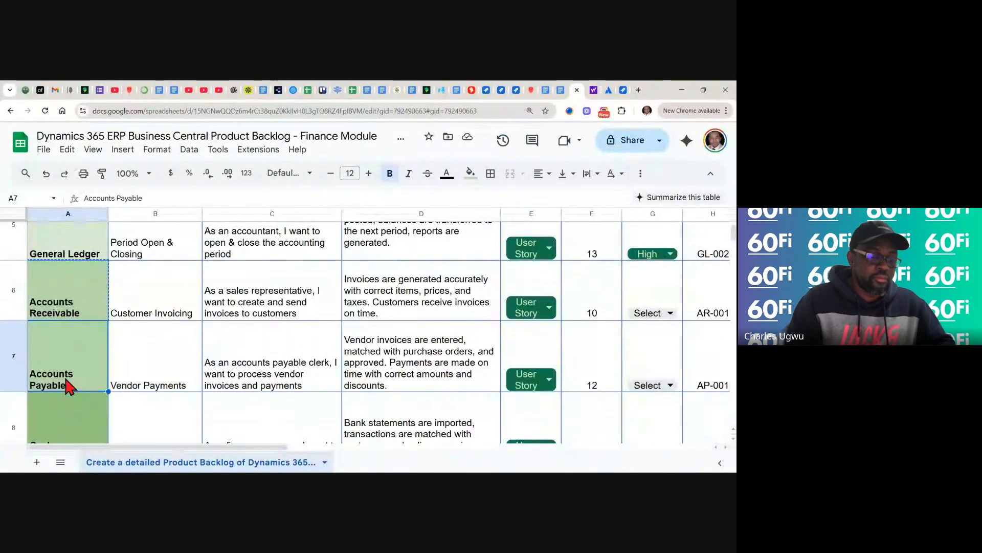
key("ctrl+c")
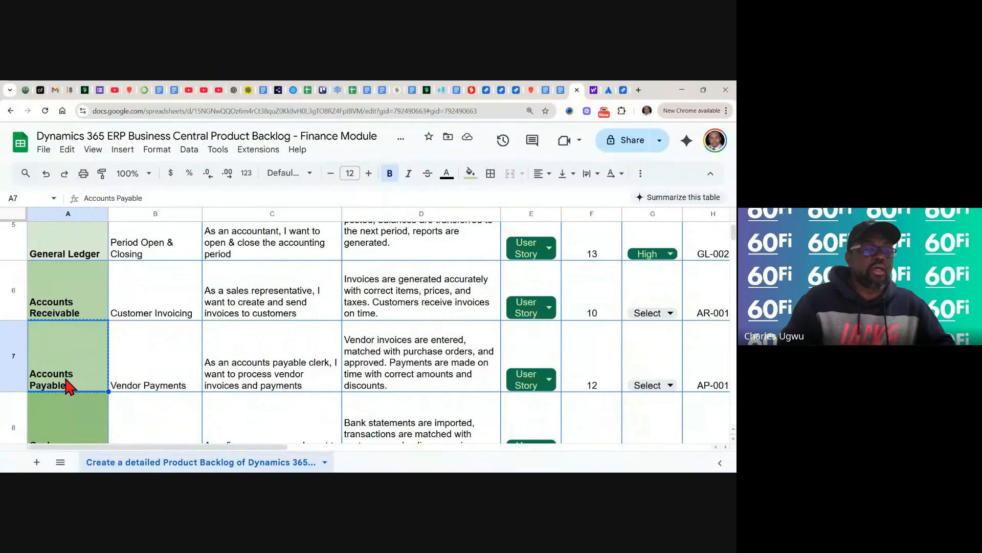
scroll(67, 386, "down", 3)
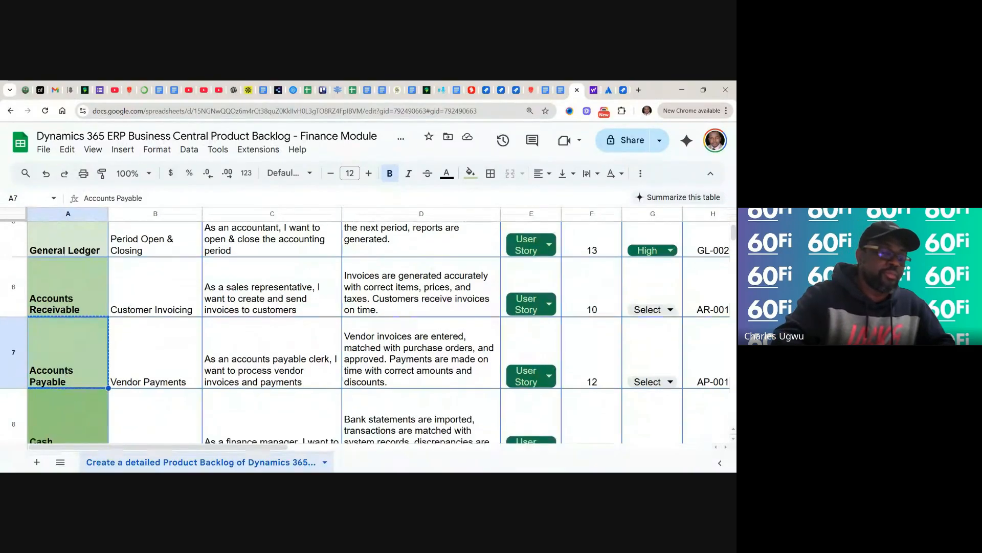
scroll(365, 333, "down", 7)
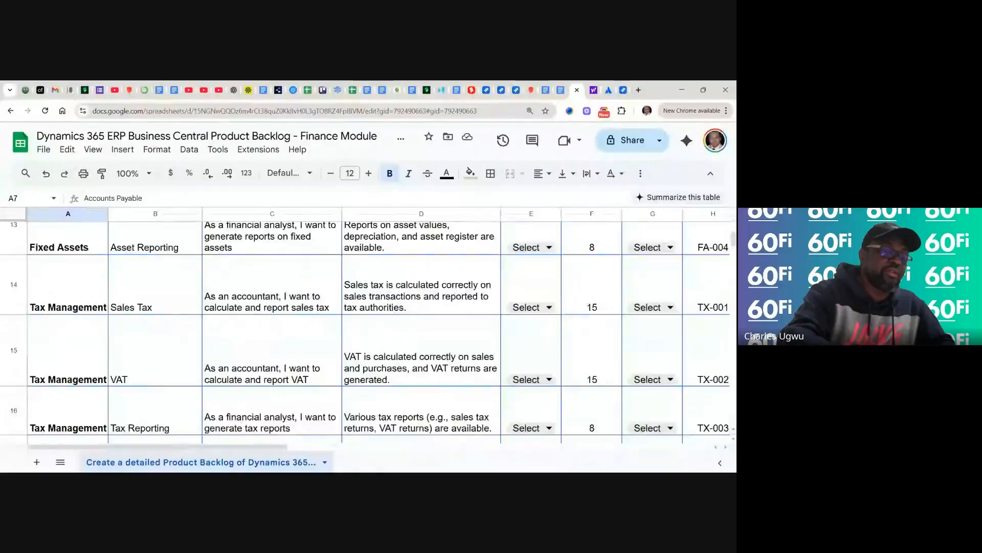
scroll(366, 332, "down", 10)
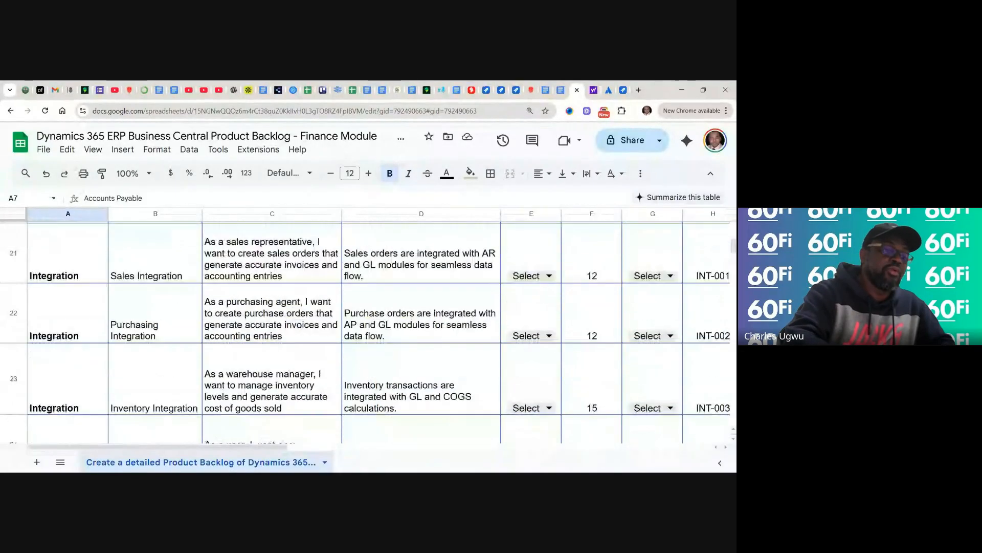
scroll(365, 327, "up", 8)
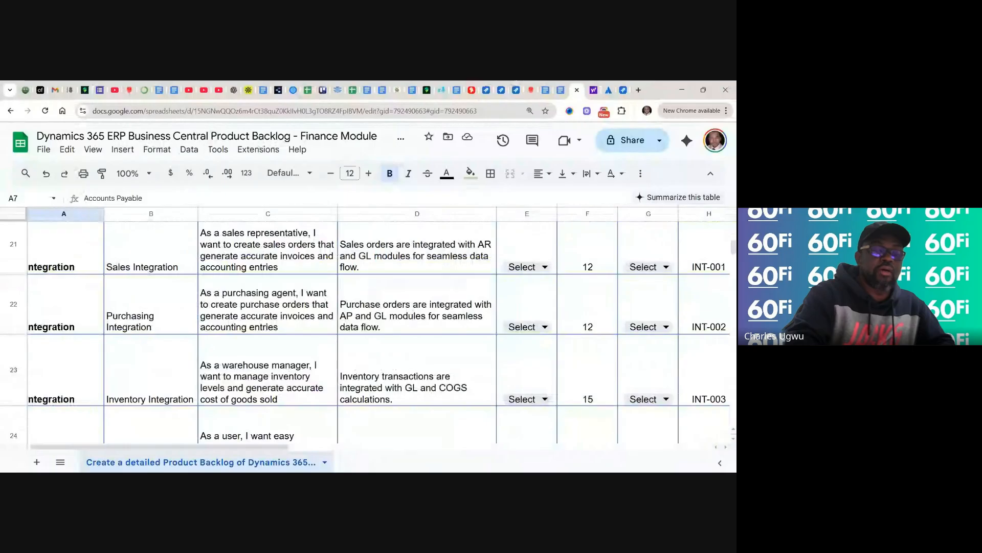
scroll(366, 327, "up", 10)
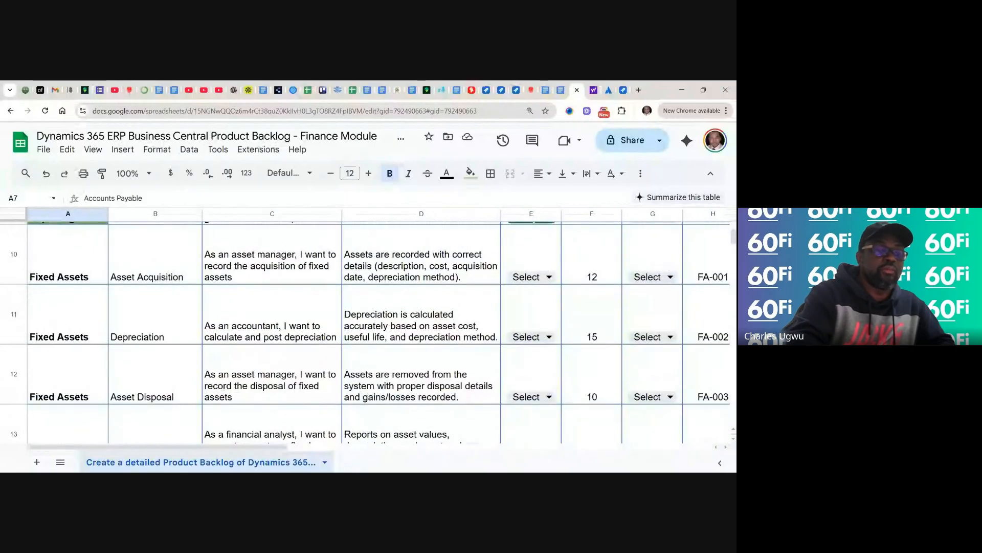
scroll(365, 327, "up", 3)
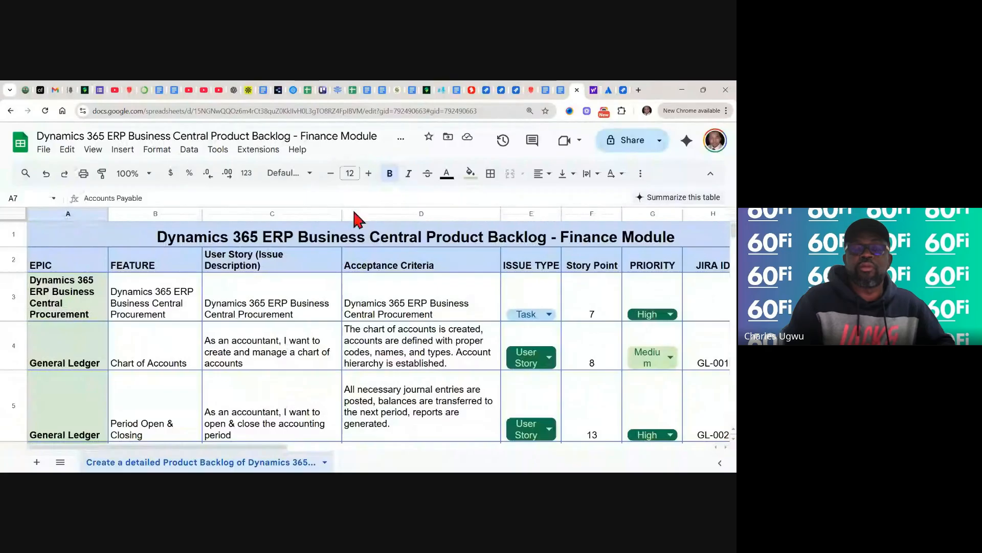
- Create epic D6DEBC-4 'Accounts Payable' in Jira, dismiss the empty entry, and return to the sheet
left_click(623, 92)
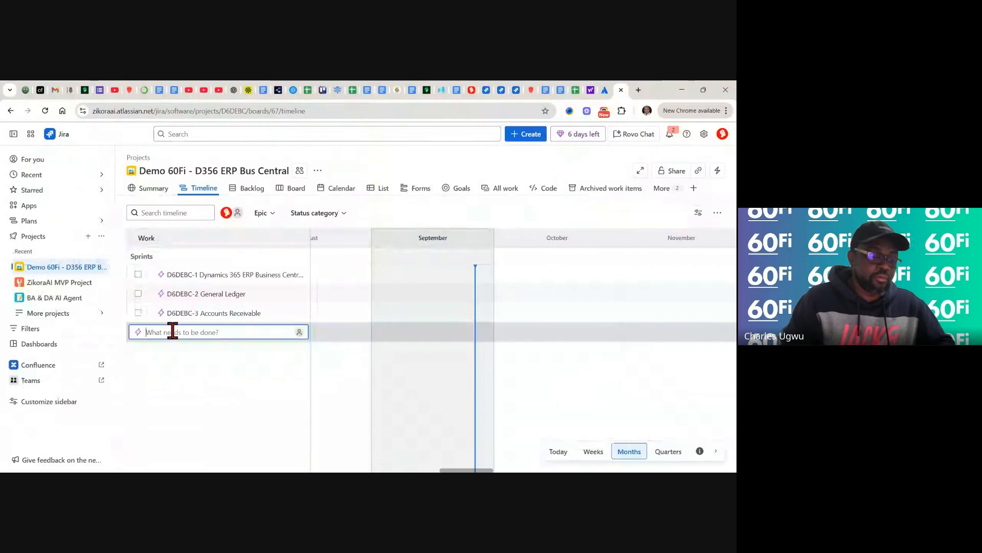
key("ctrl+v")
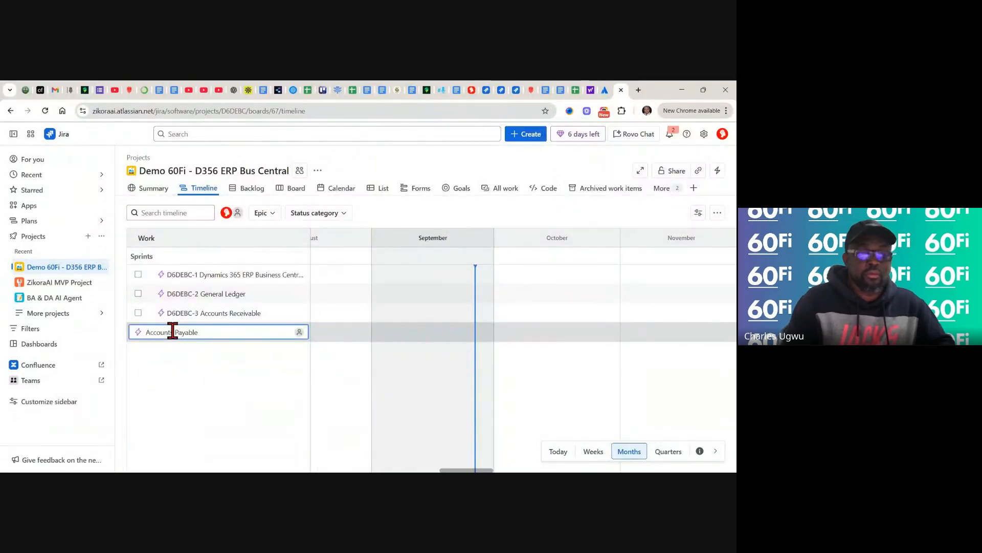
key("Return")
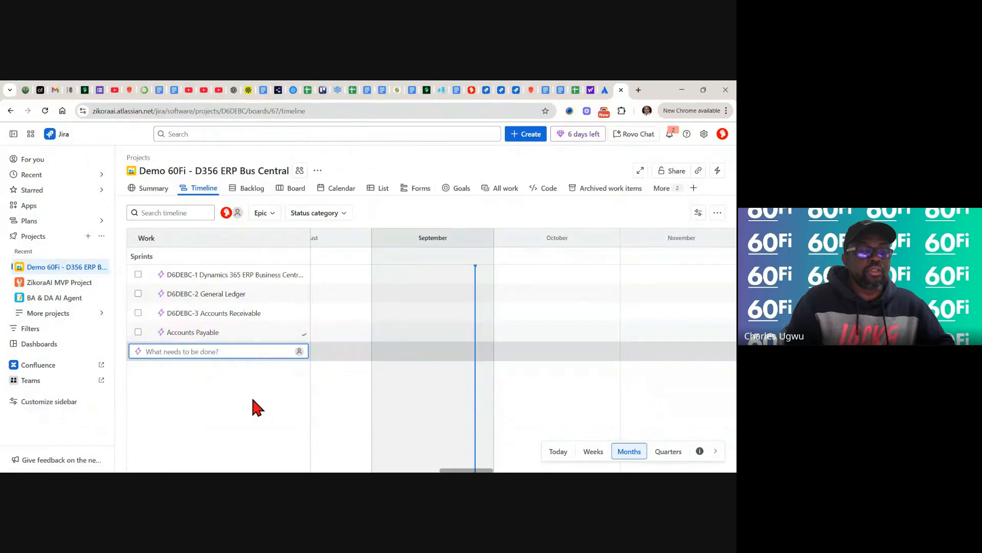
left_click(253, 400)
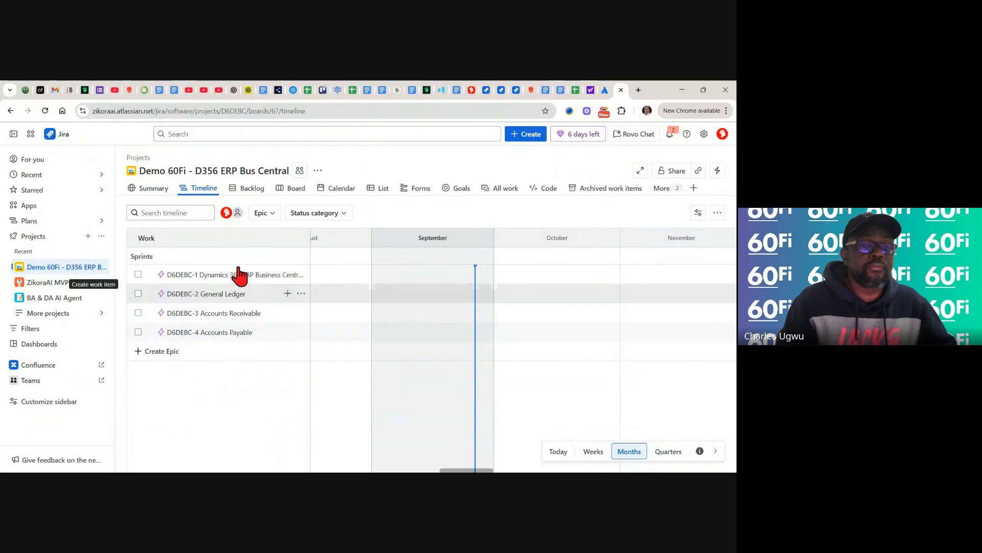
left_click(573, 86)
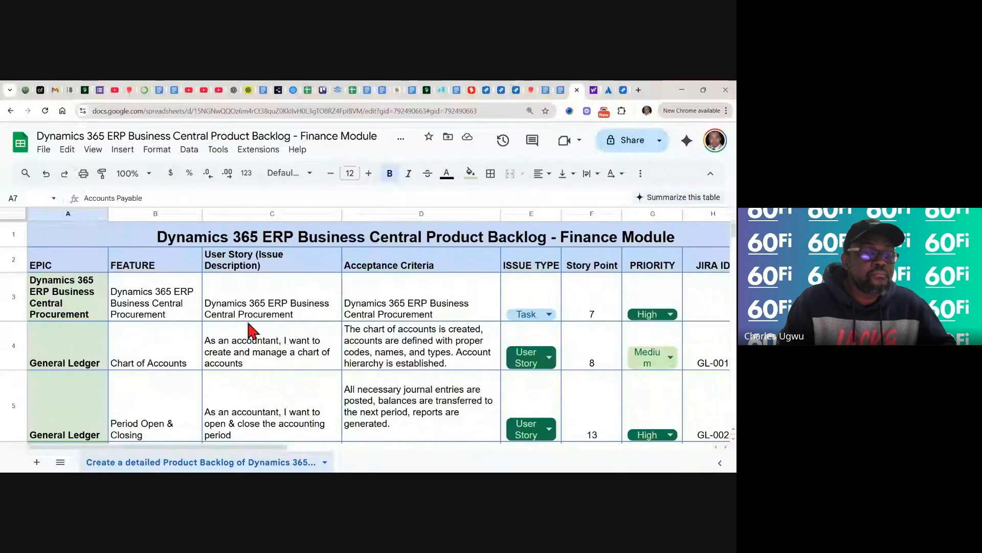
- Copy the C3 user story 'Dynamics 365 ERP Business Central Procurement' and go back to Jira
left_click(165, 317)
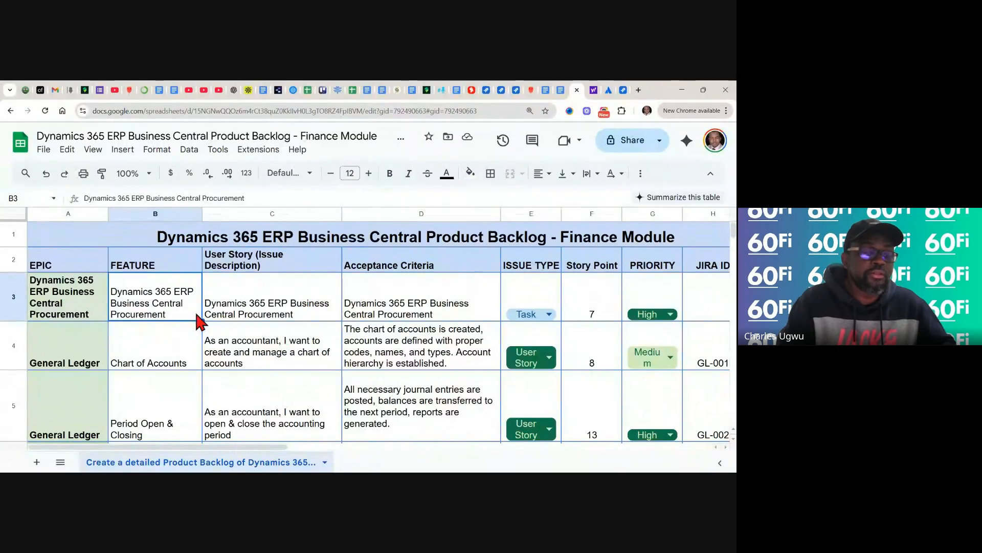
left_click(247, 306)
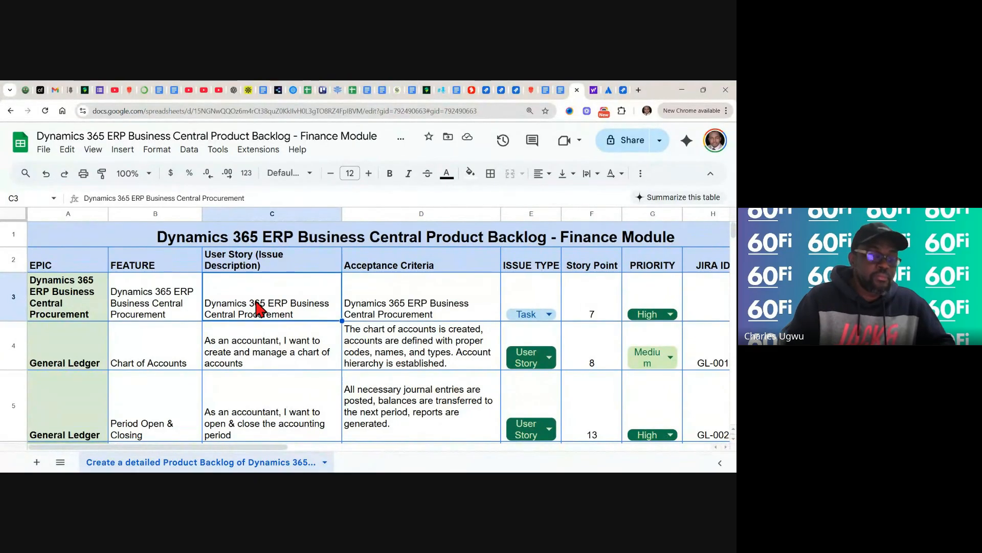
key("ctrl+c")
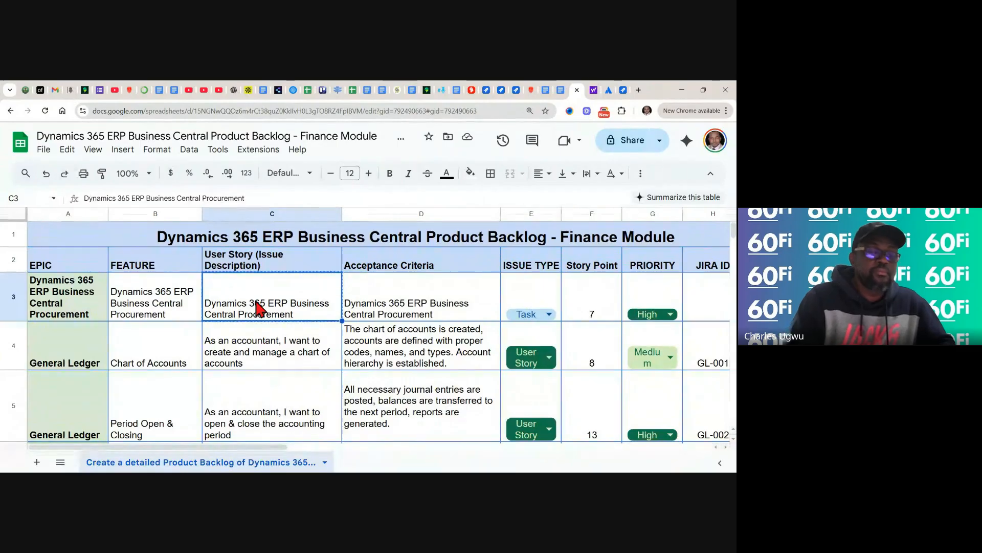
left_click(624, 92)
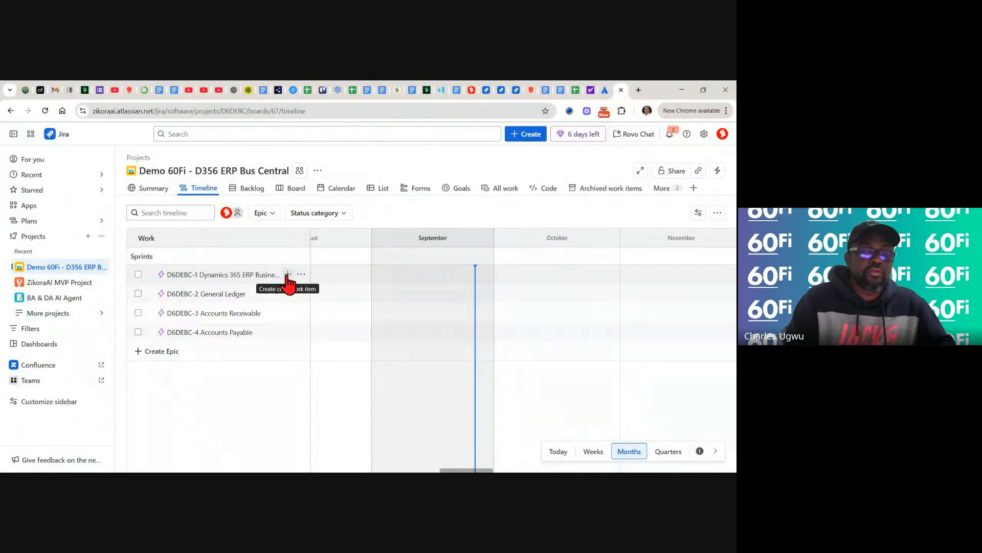
- Add Task D6DEBC-5 'Dynamics 365 ERP Business Central Procurement' under epic D6DEBC-1, closing the empty row
left_click(287, 276)
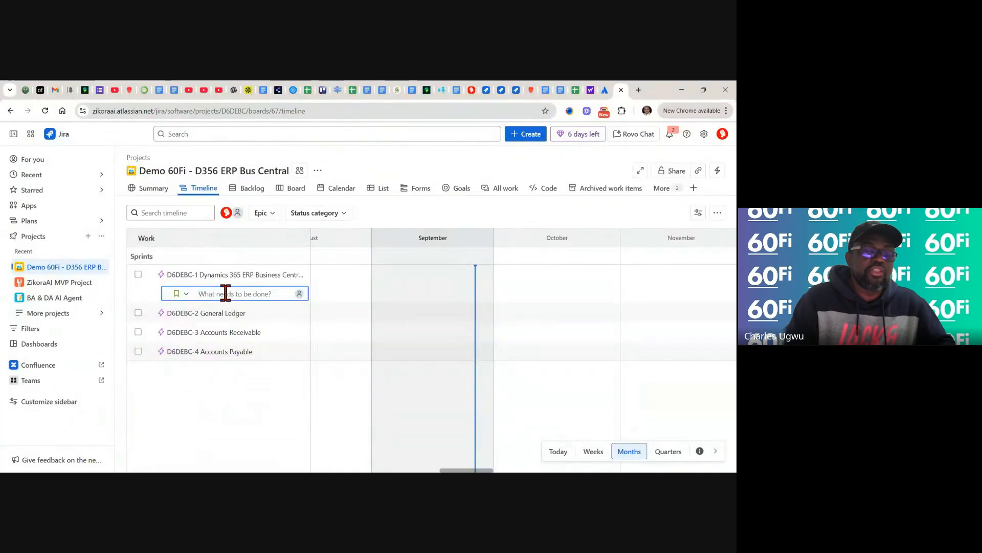
left_click(186, 295)
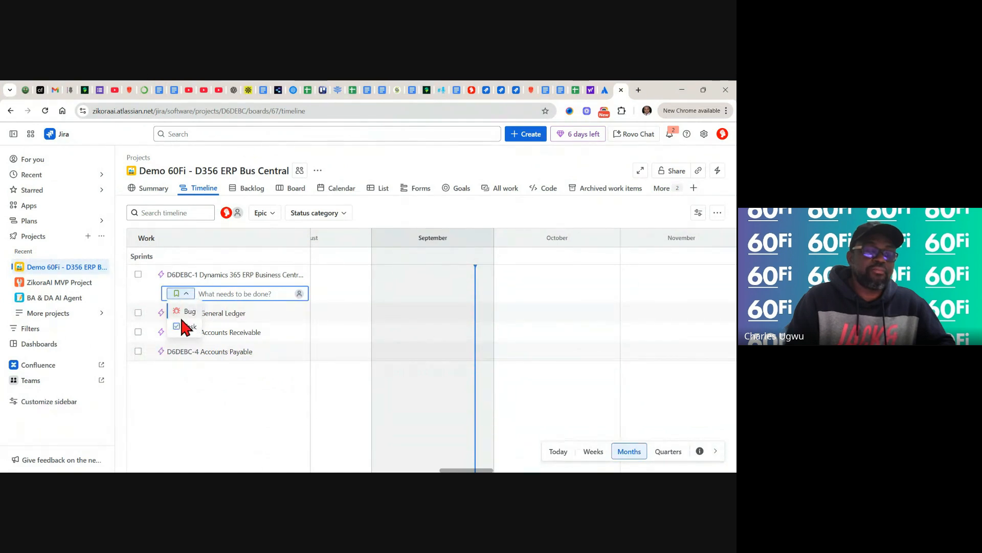
left_click(176, 328)
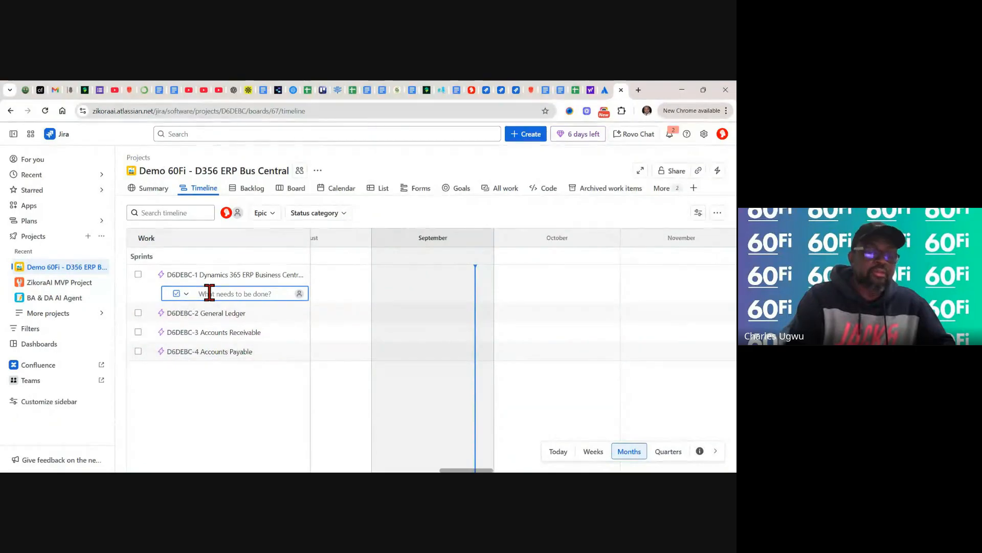
key("ctrl+v")
key("Return")
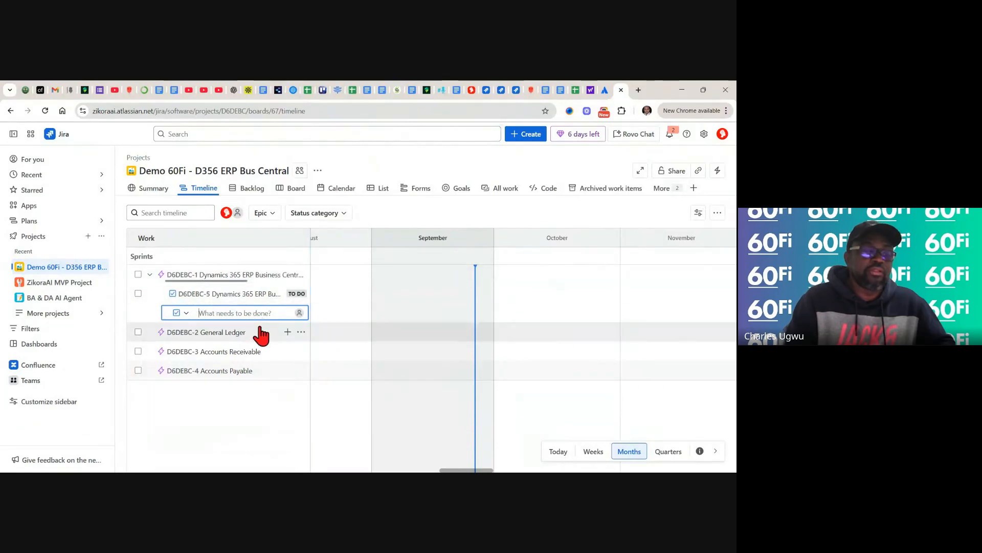
left_click(144, 317)
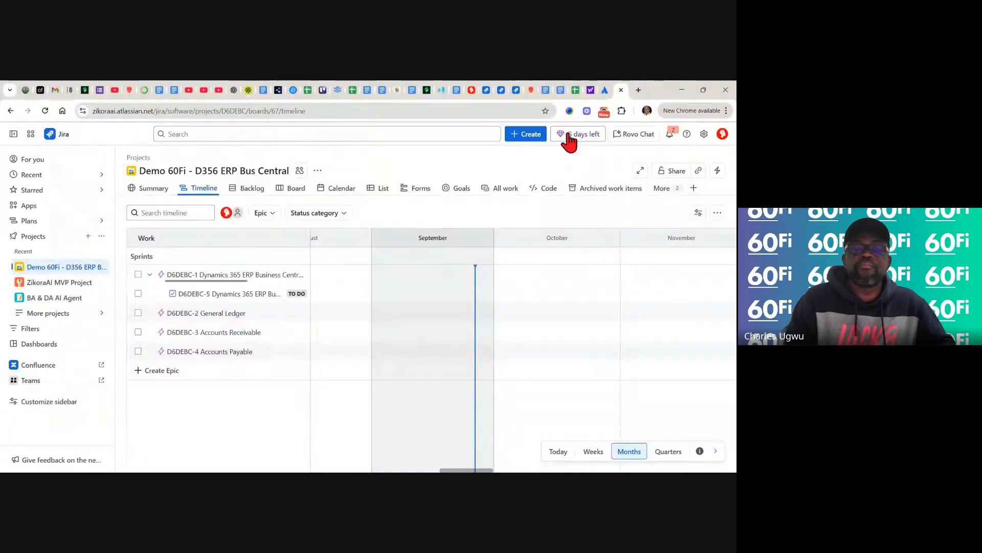
- Copy the 'Chart of Accounts' feature name from cell B4 and return to the Jira timeline
left_click(575, 91)
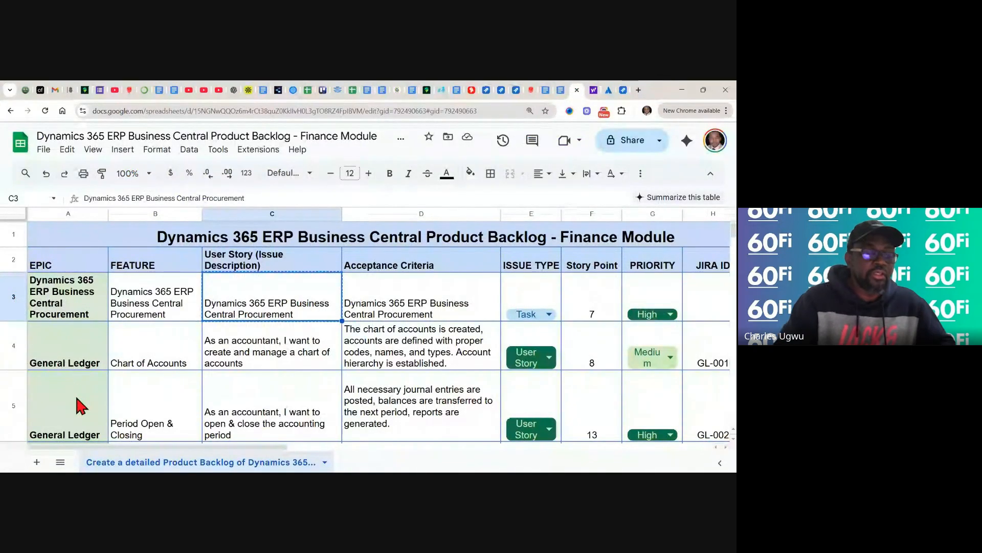
scroll(88, 410, "down", 1)
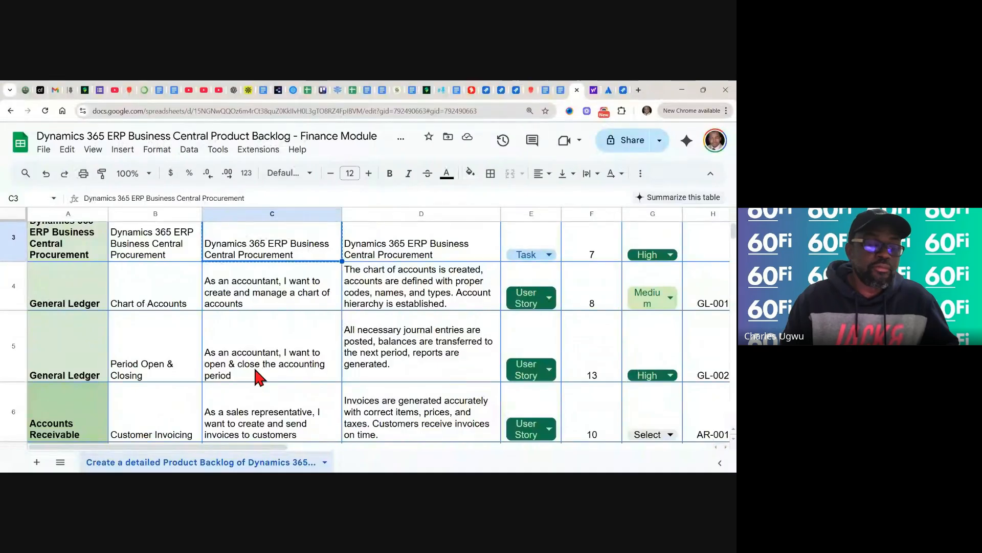
left_click(165, 292)
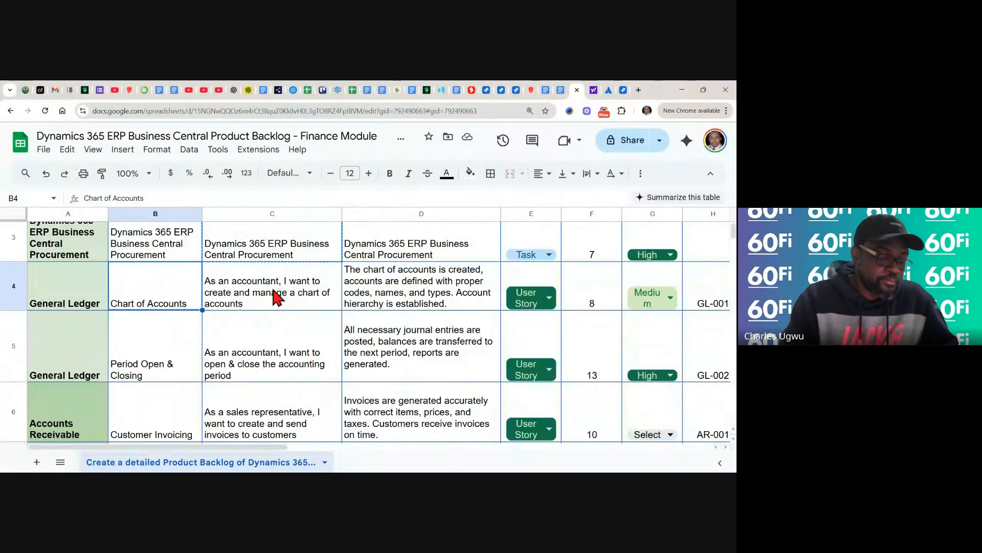
key("ctrl+c")
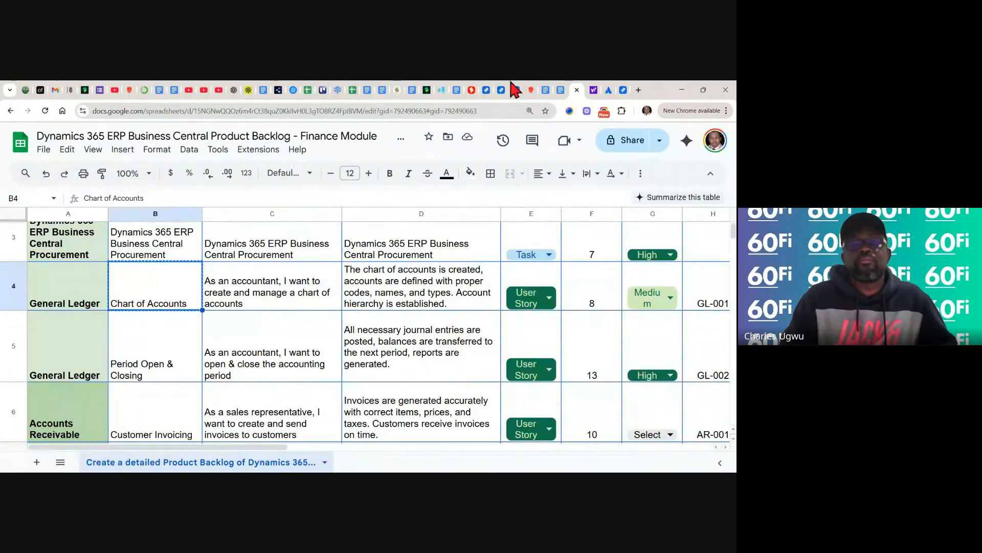
left_click(623, 95)
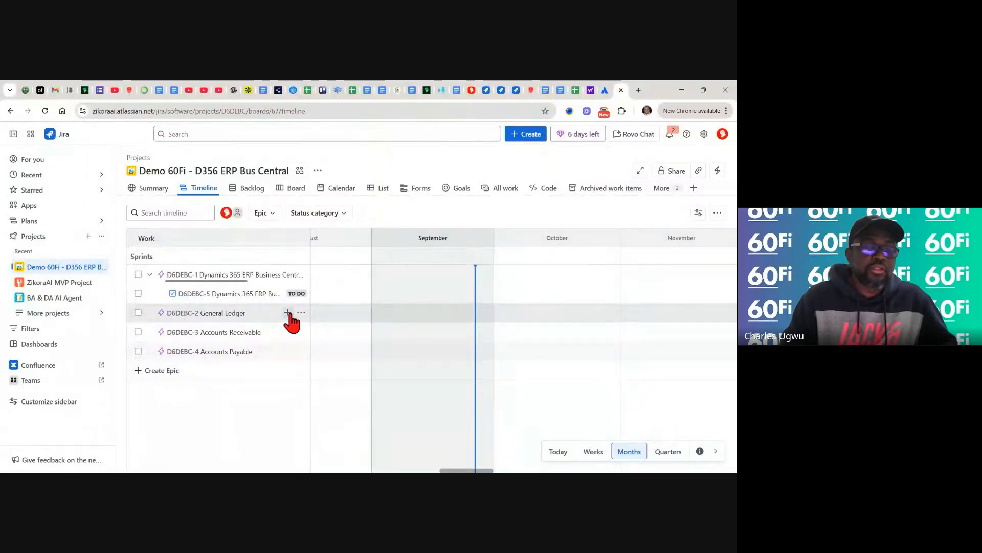
- Add Story D6DEBC-6 'Chart of Accounts' under epic D6DEBC-2 General Ledger, then return to the sheet
left_click(288, 312)
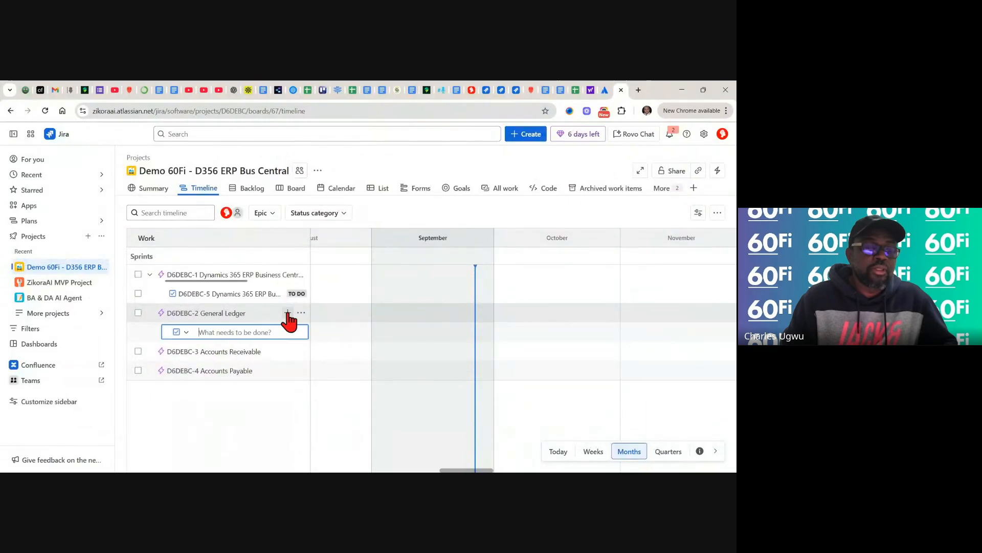
left_click(186, 333)
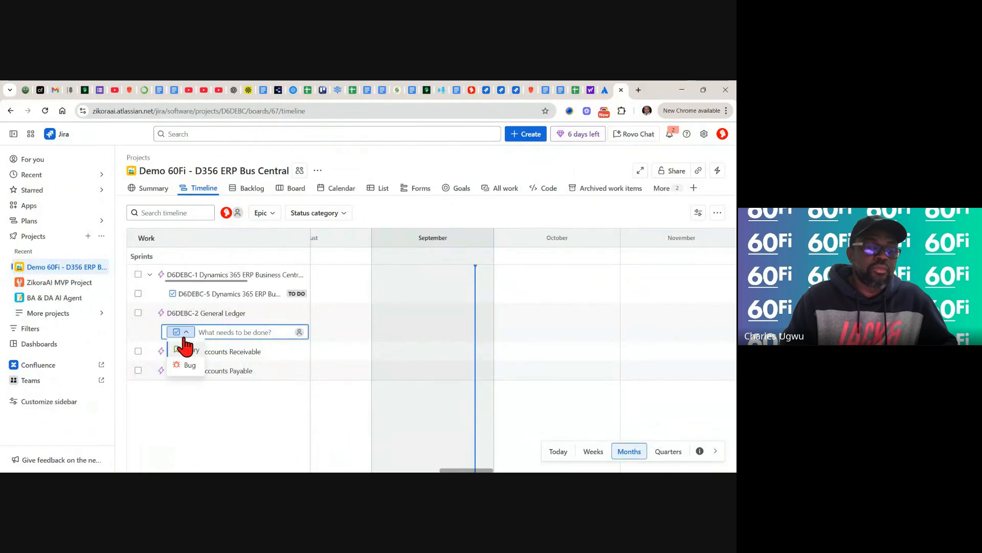
left_click(178, 348)
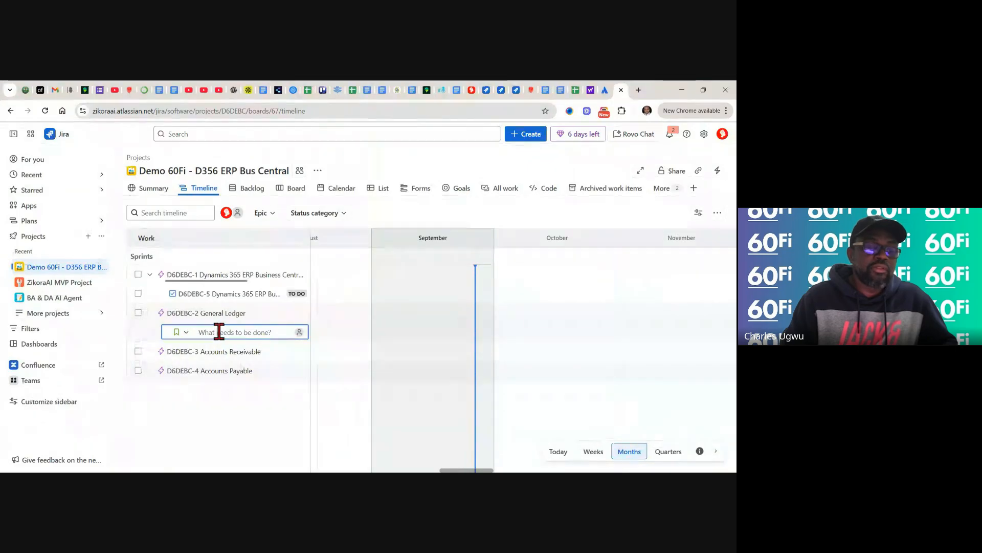
type("Chart of Accounts")
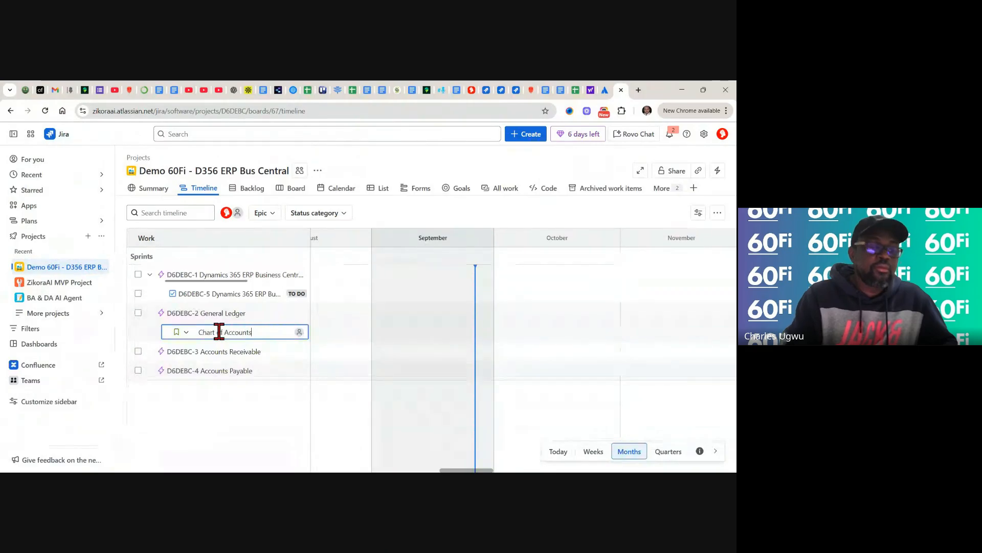
key("Return")
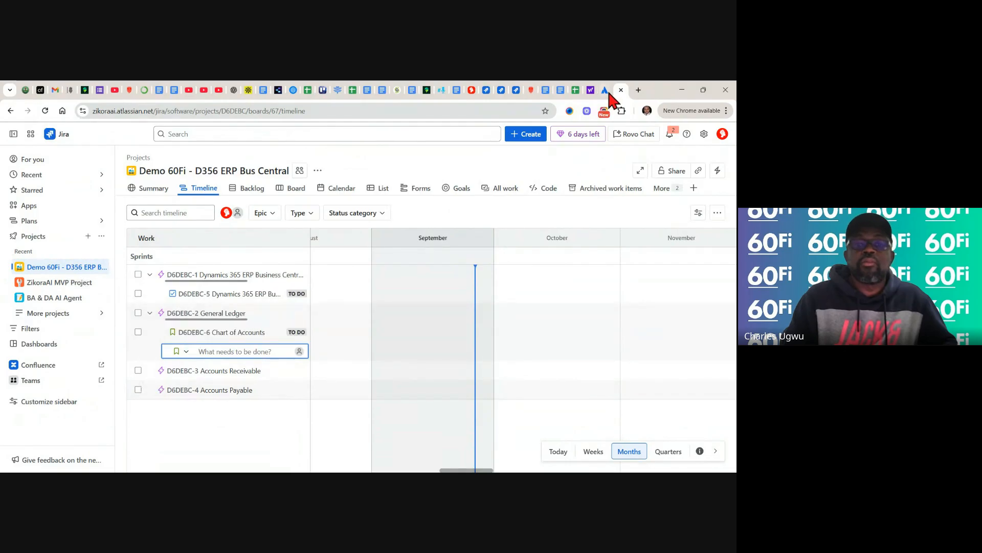
left_click(576, 91)
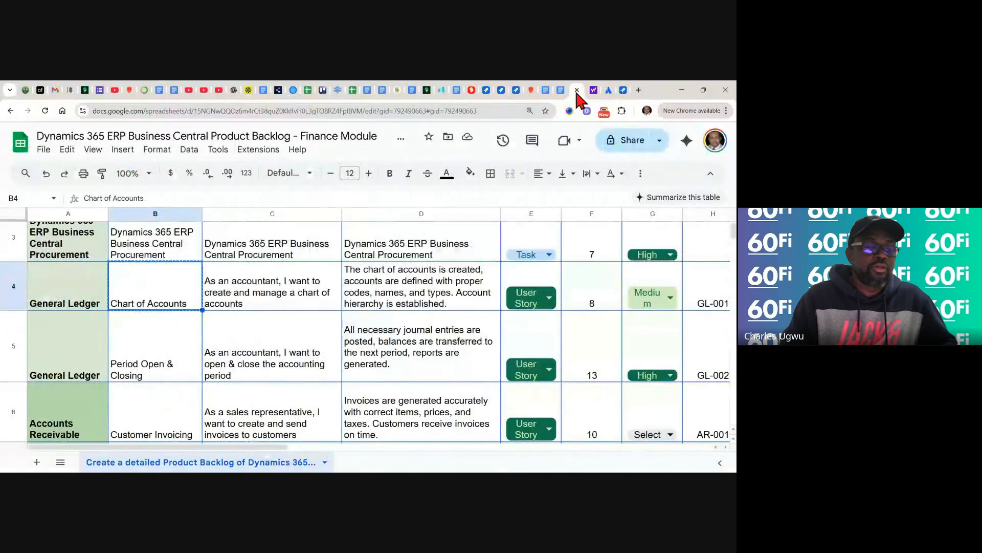
- Copy 'Period Open & Closing' from cell B5 of the backlog sheet and return to Jira
left_click(147, 361)
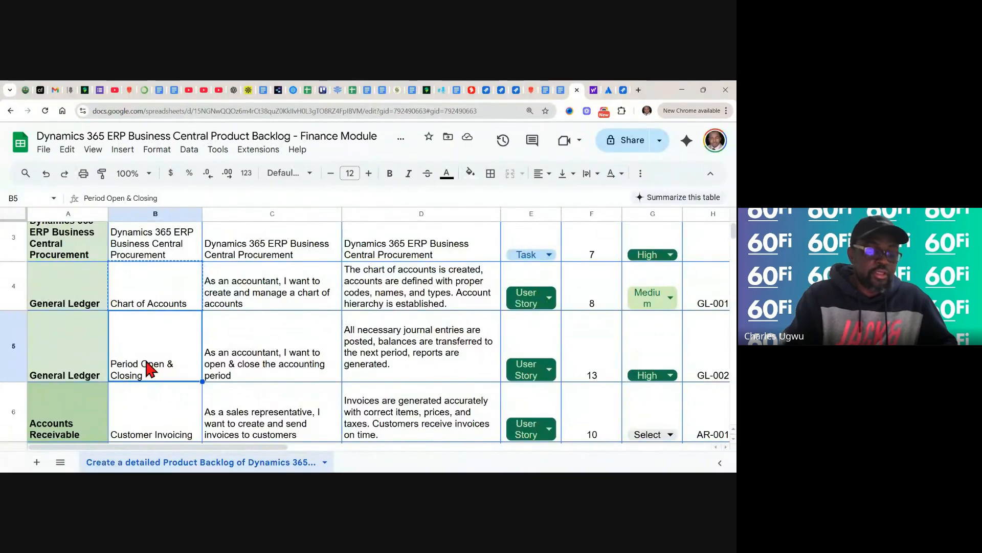
key("ctrl+c")
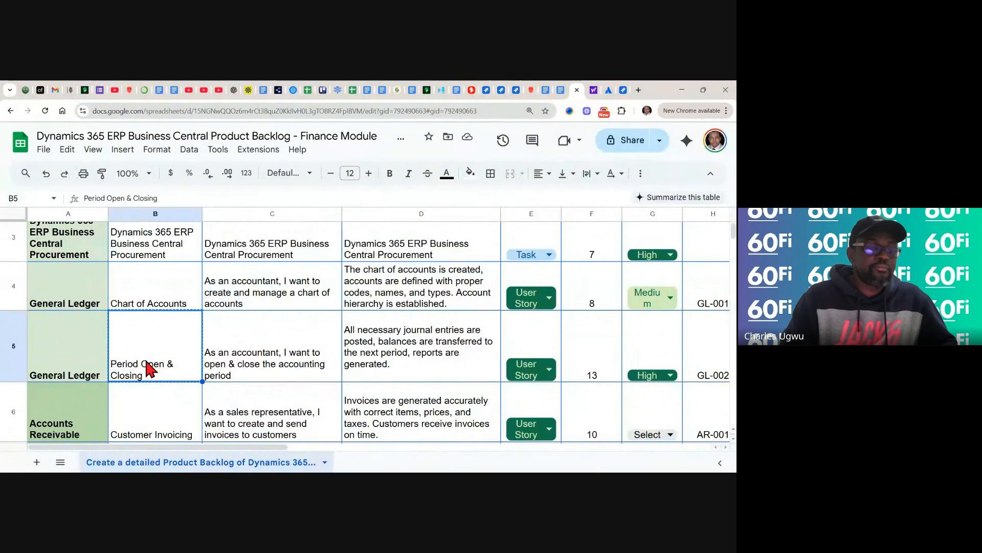
left_click(623, 91)
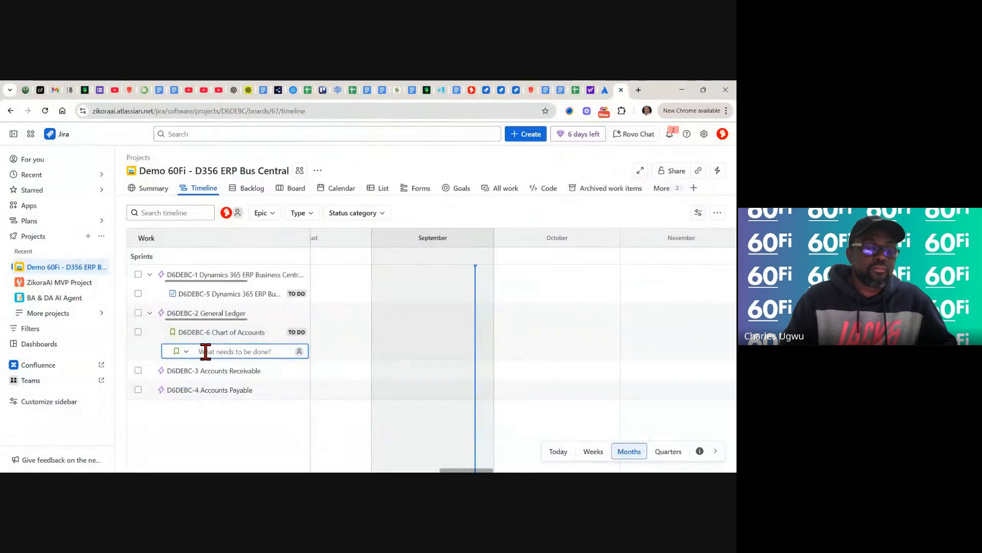
- Create story D6DEBC-7 'Period Open & Closing' under epic D6DEBC-2 General Ledger and close the empty row
key("ctrl+v")
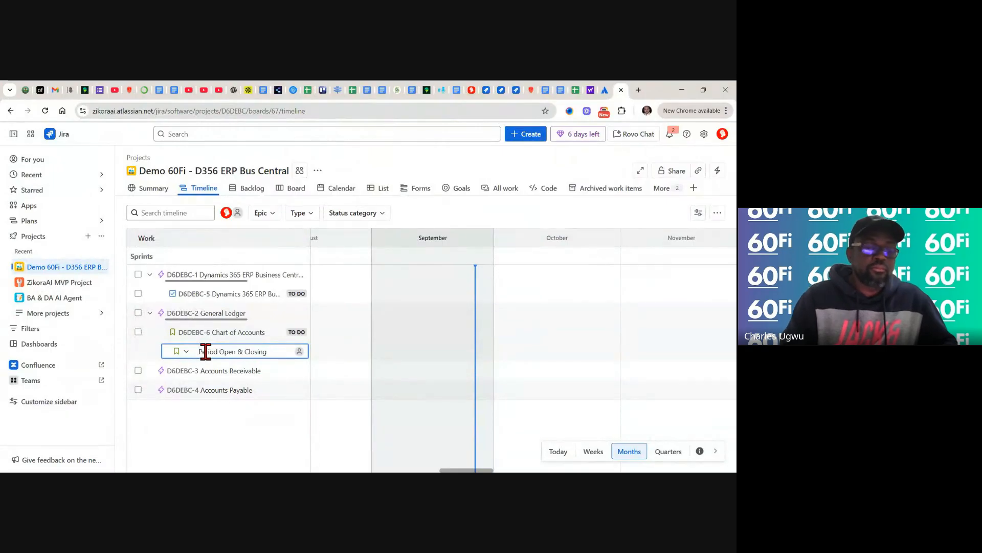
key("Return")
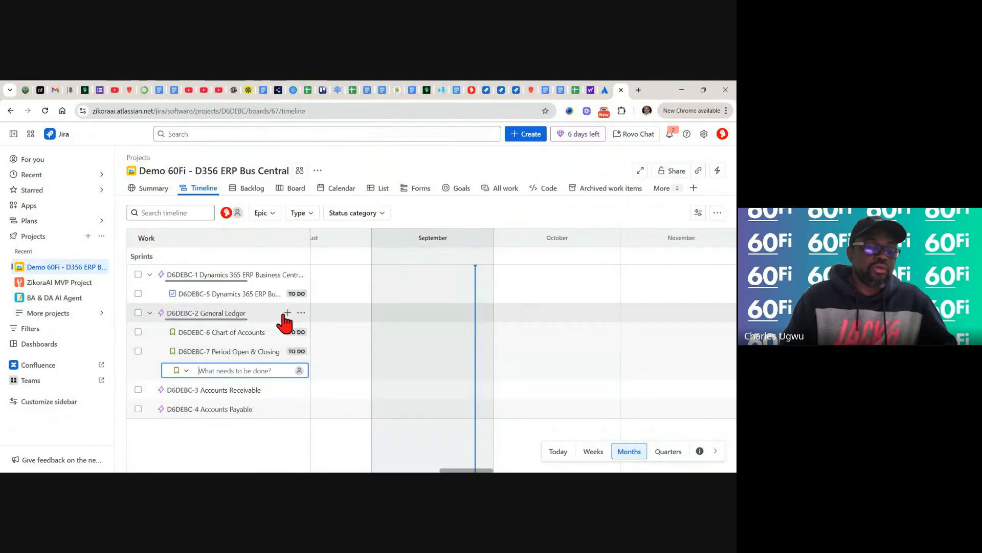
left_click(142, 369)
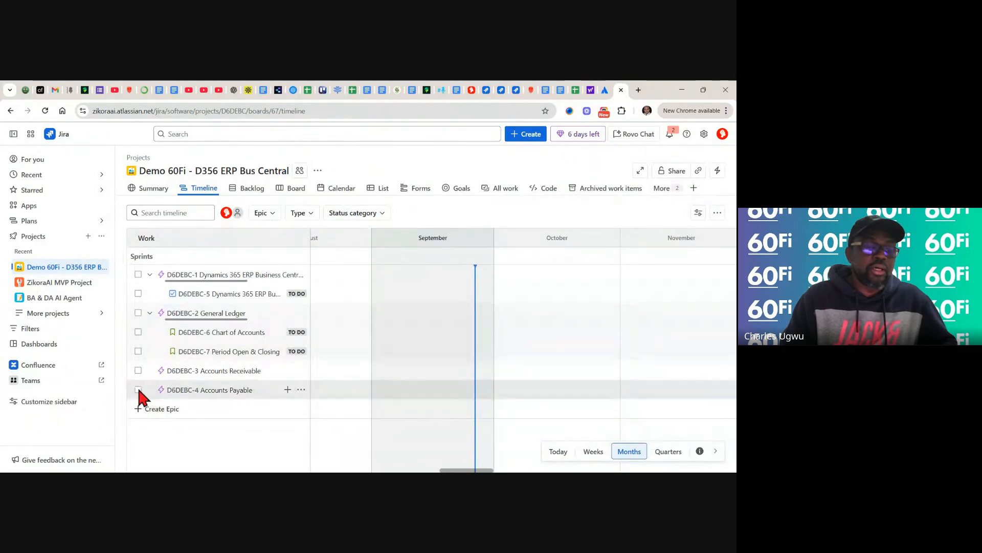
- Copy 'Customer Invoicing' from cell B6 of the backlog spreadsheet
left_click(573, 88)
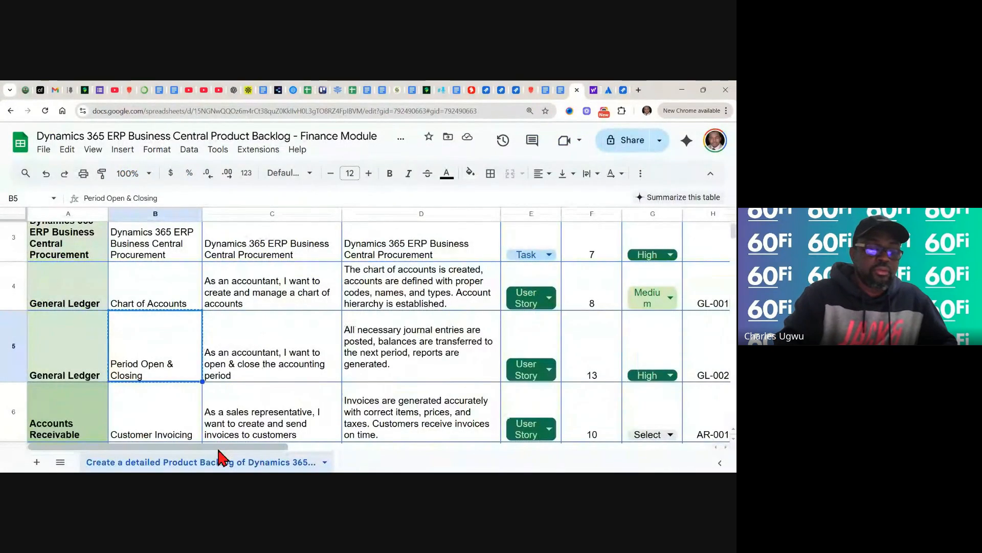
scroll(220, 429, "down", 1)
scroll(235, 435, "down", 1)
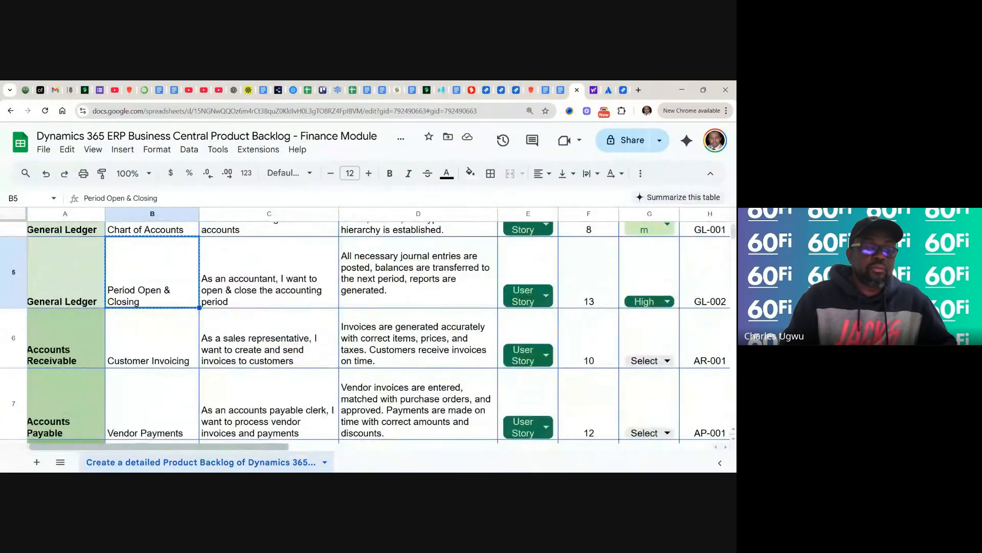
left_click(165, 358)
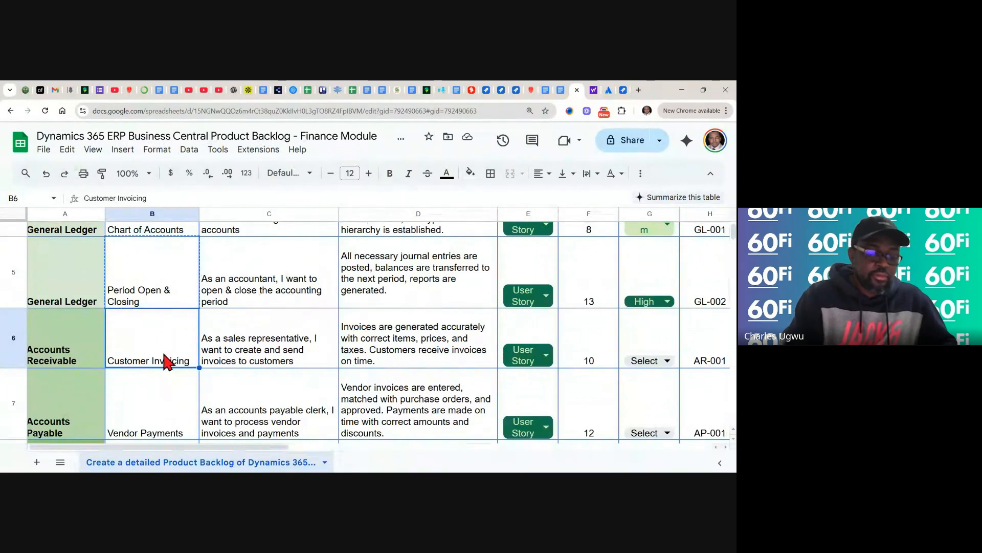
key("ctrl+c")
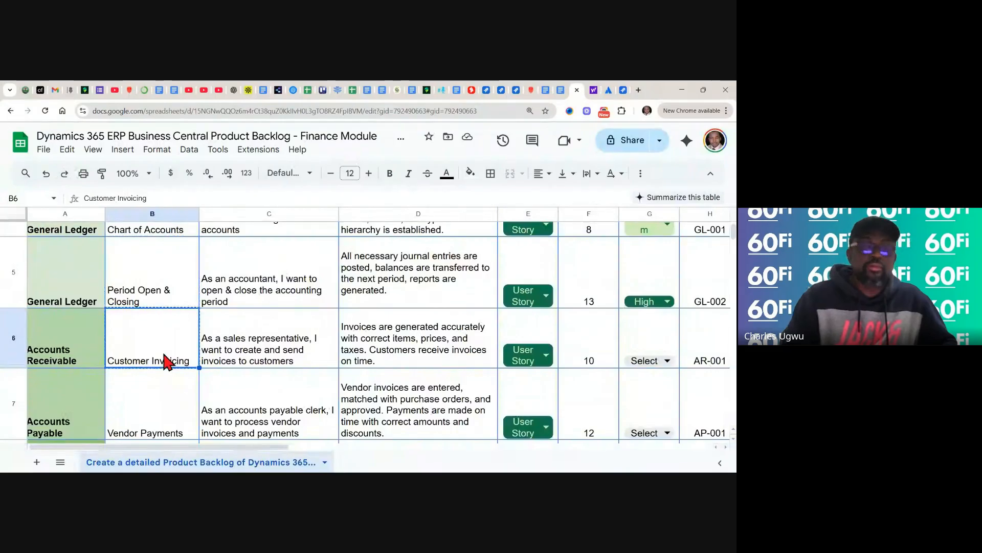
- Create story D6DEBC-8 'Customer Invoicing' under epic D6DEBC-3 Accounts Receivable, then return to the spreadsheet
left_click(623, 90)
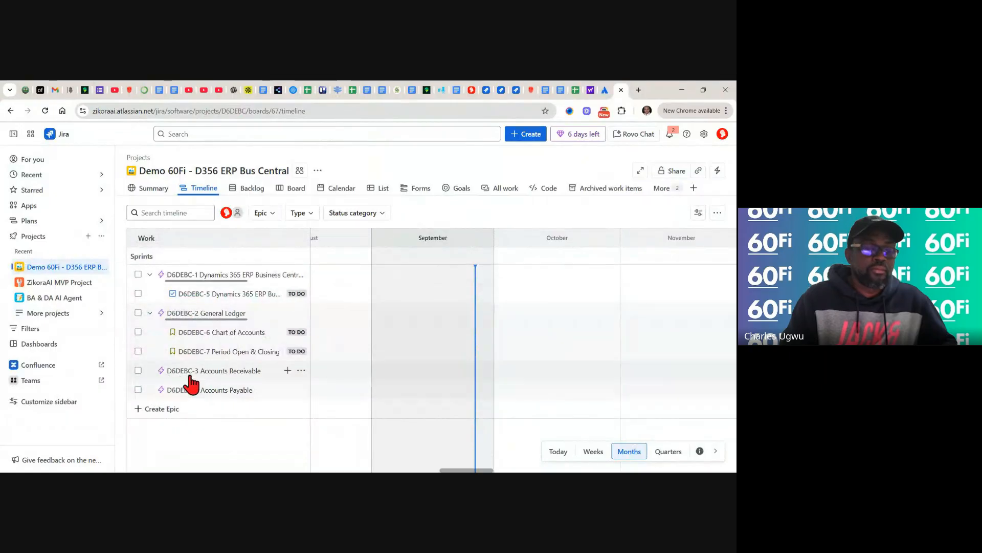
left_click(287, 371)
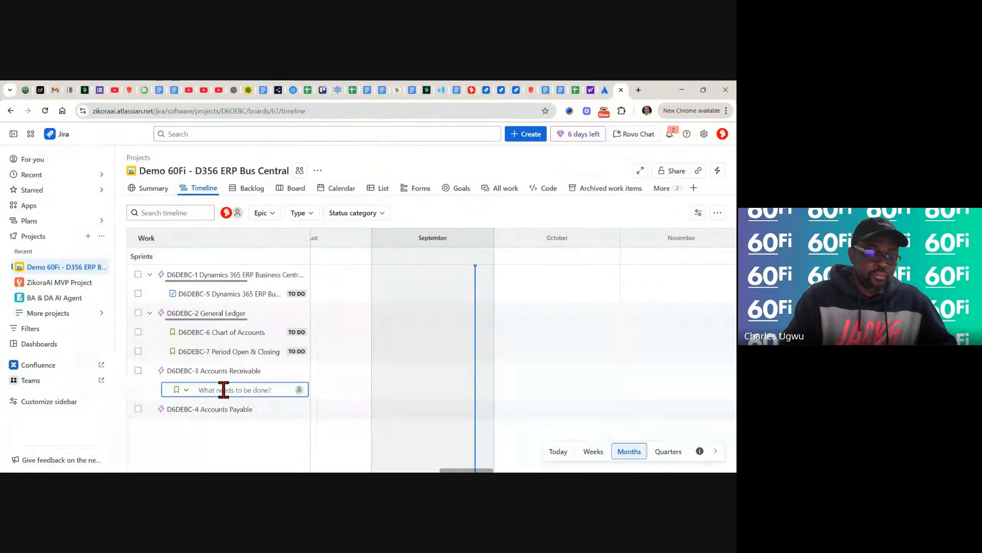
key("ctrl+v")
key("Return")
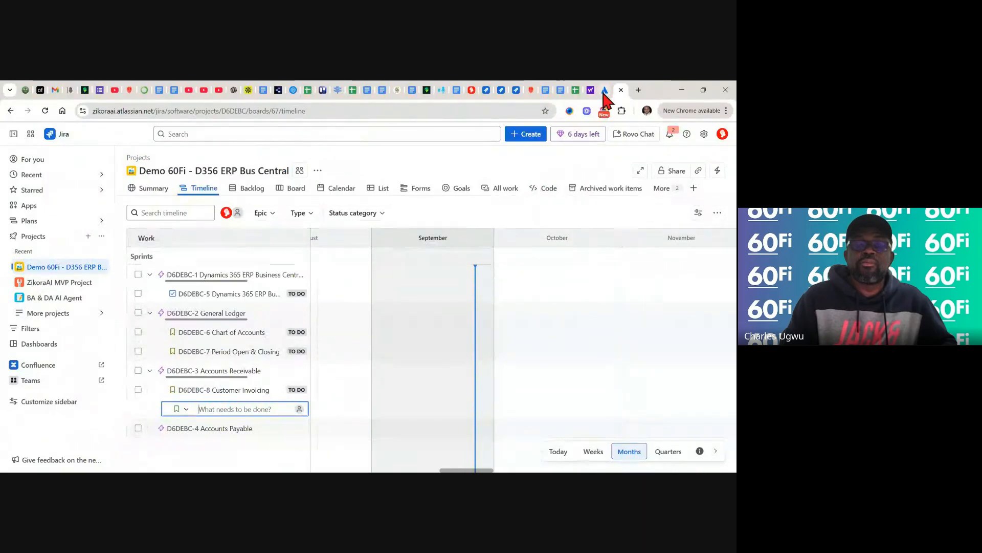
left_click(575, 91)
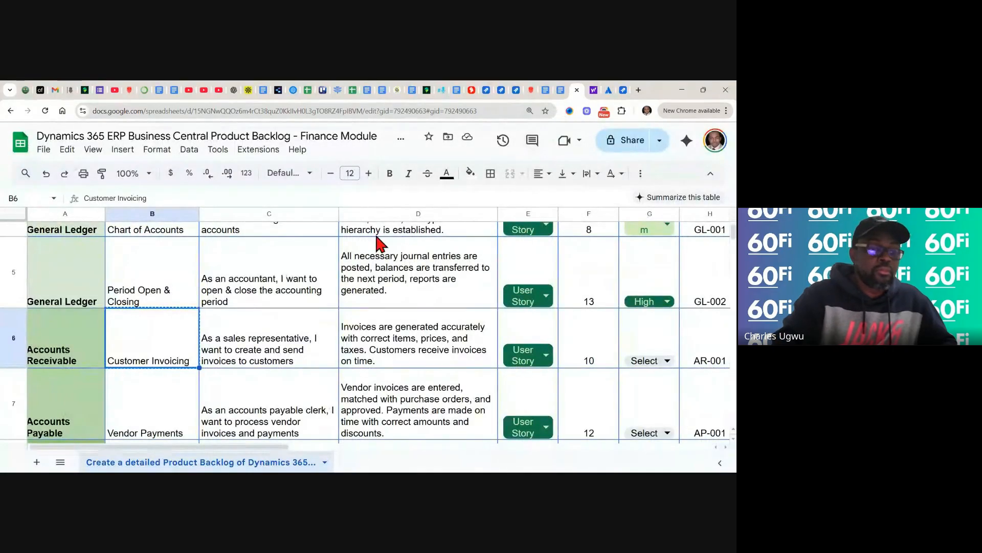
- Copy 'Vendor Payments' from cell B7 of the backlog sheet and return to Jira
scroll(377, 240, "down", 3)
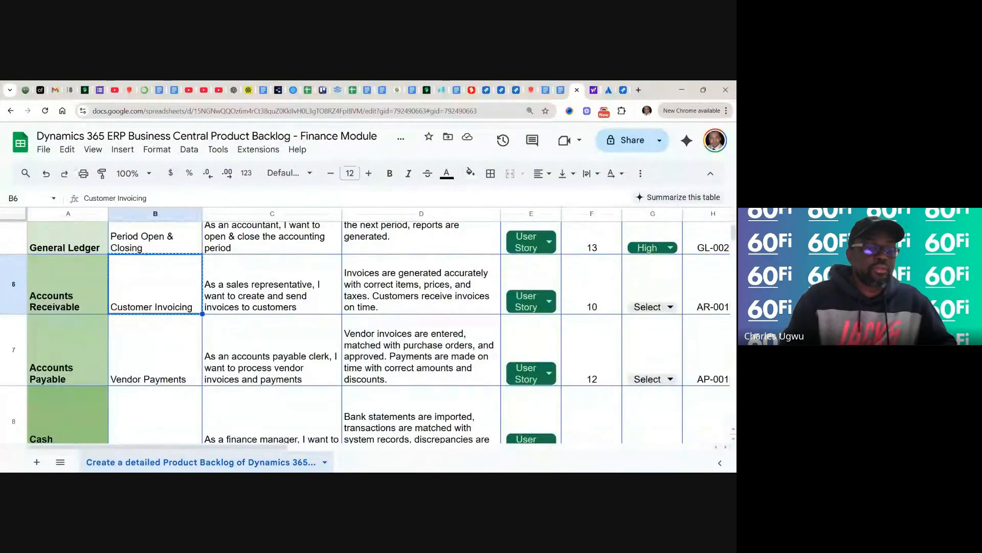
left_click(133, 358)
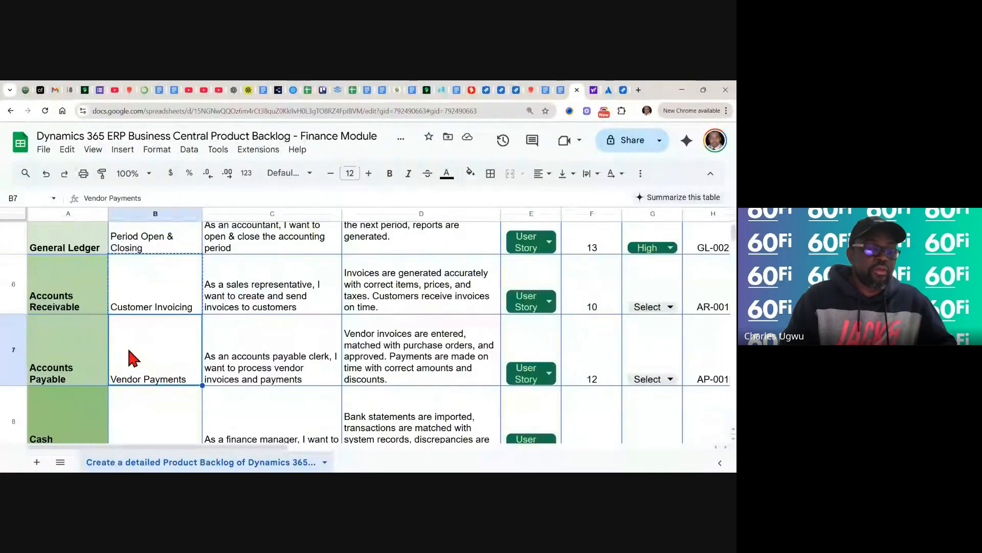
key("ctrl+c")
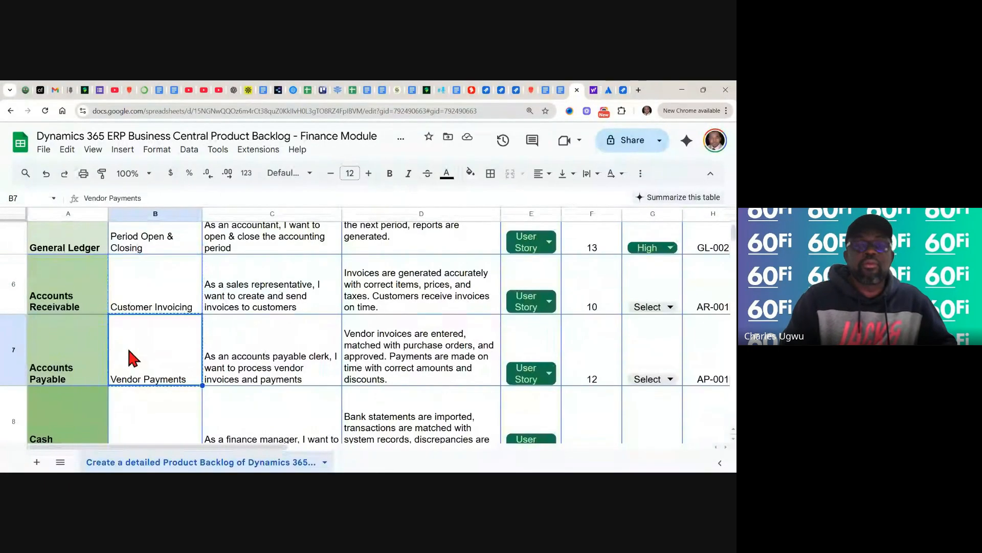
left_click(623, 91)
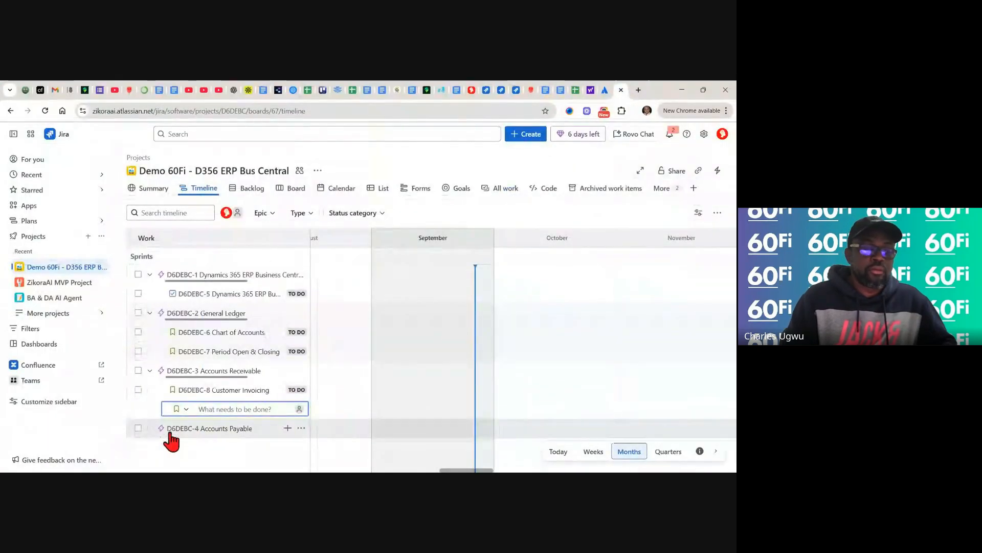
- Create story D6DEBC-9 'Vendor Payments' under epic D6DEBC-4 Accounts Payable and close the empty entry
left_click(287, 428)
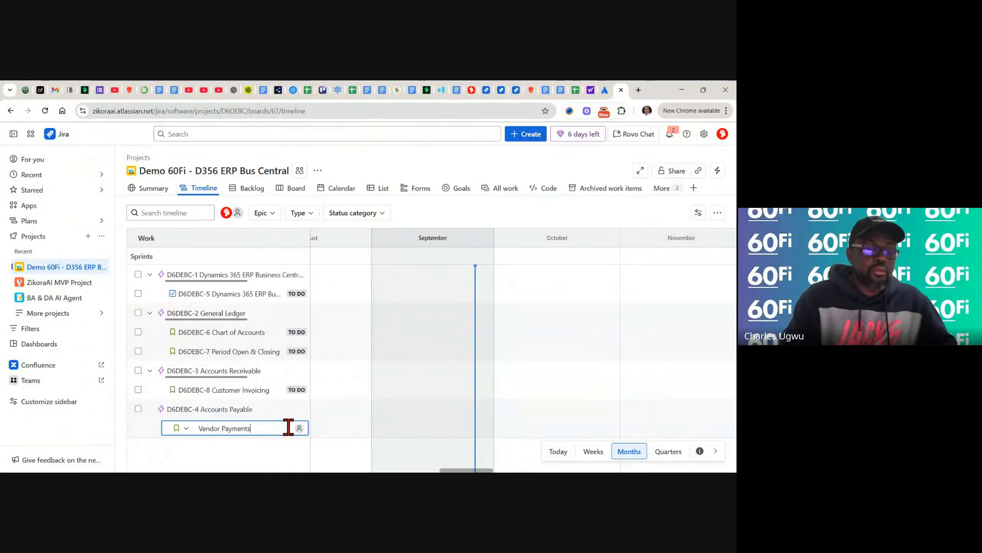
key("Return")
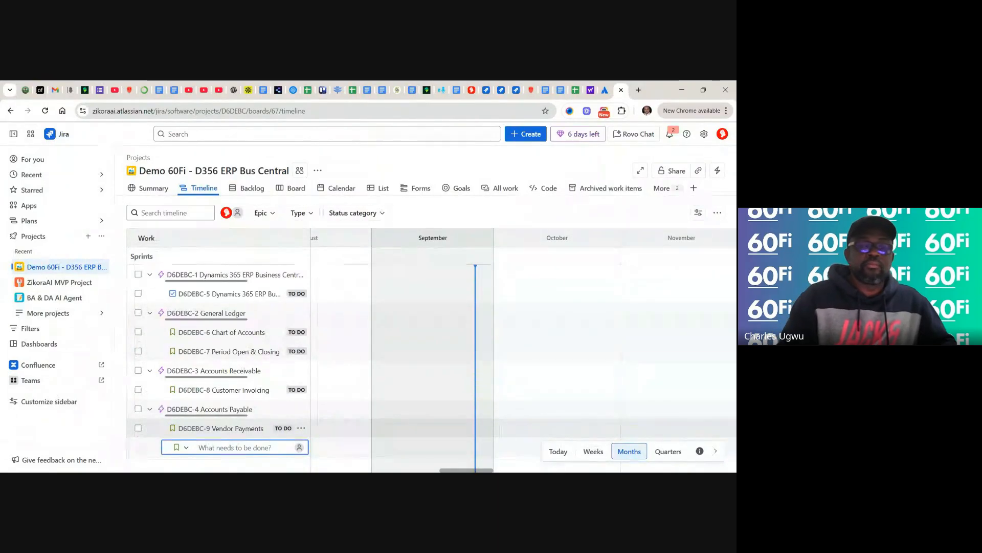
left_click(440, 224)
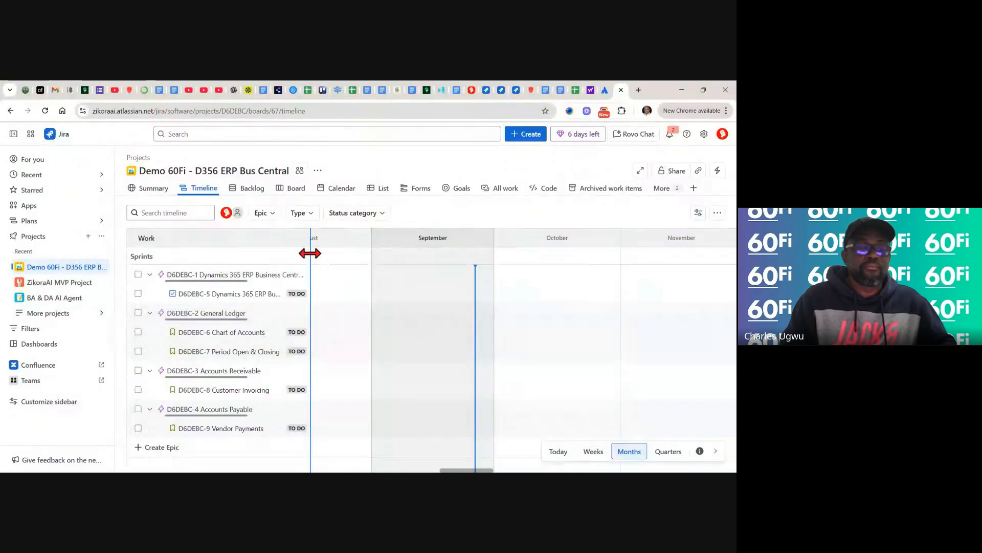
- Widen the Work column to show full item titles, then view the project Backlog
left_click_drag(309, 254, 377, 255)
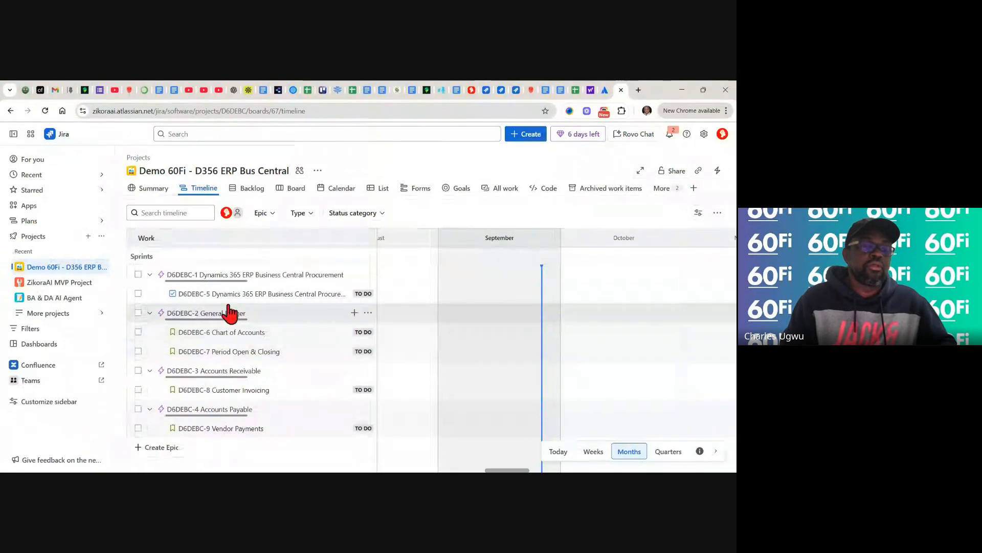
left_click(251, 189)
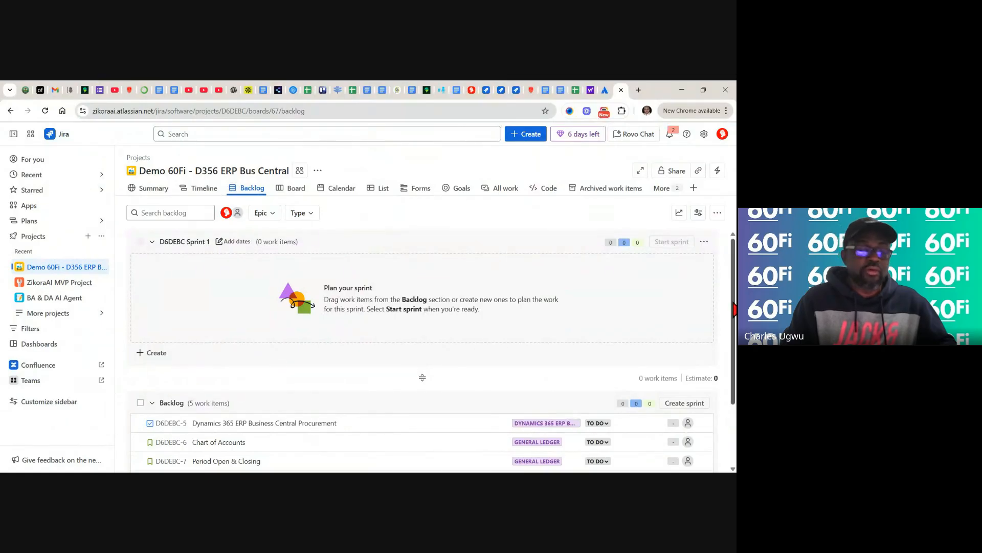
scroll(734, 309, "down", 2)
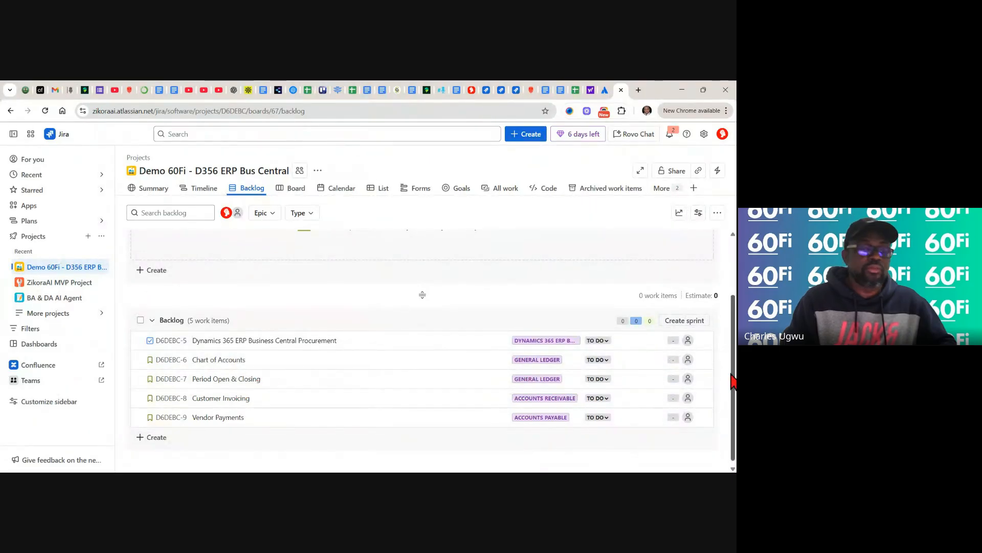
scroll(733, 382, "up", 2)
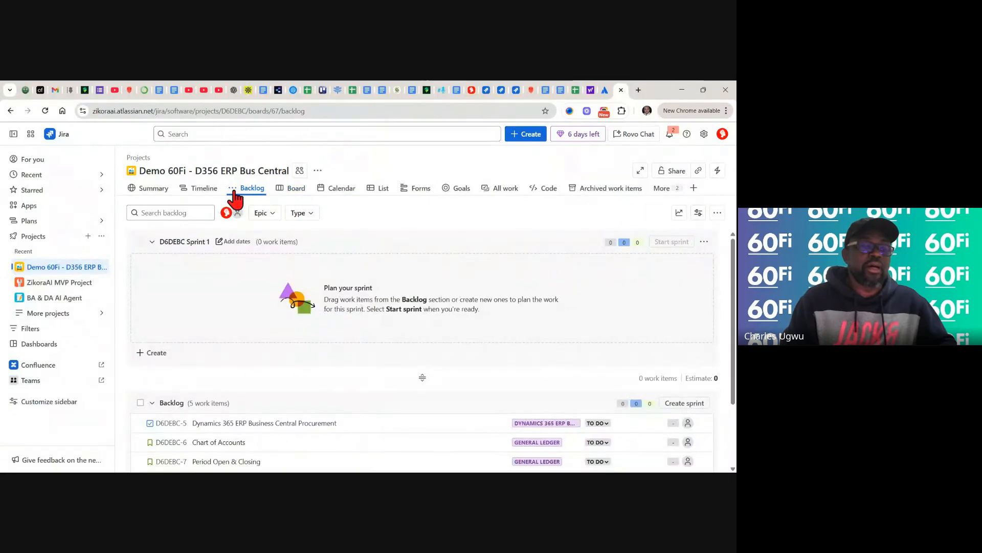
- Return to the Timeline and expand epic D6DEBC-1 to reveal task D6DEBC-5
left_click(202, 189)
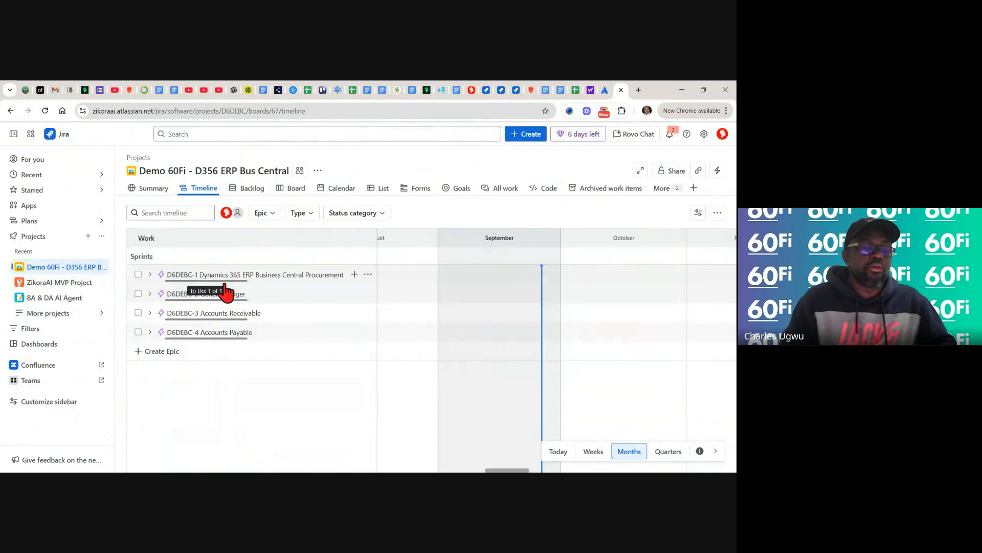
left_click(150, 275)
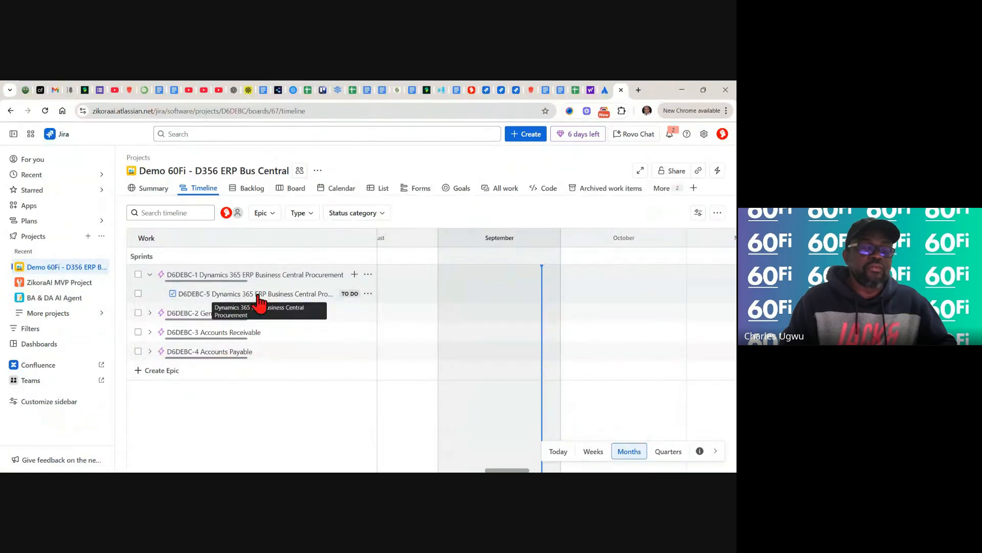
- Open the detail panel for task D6DEBC-5, Dynamics 365 ERP Business Central Procurement
left_click(258, 297)
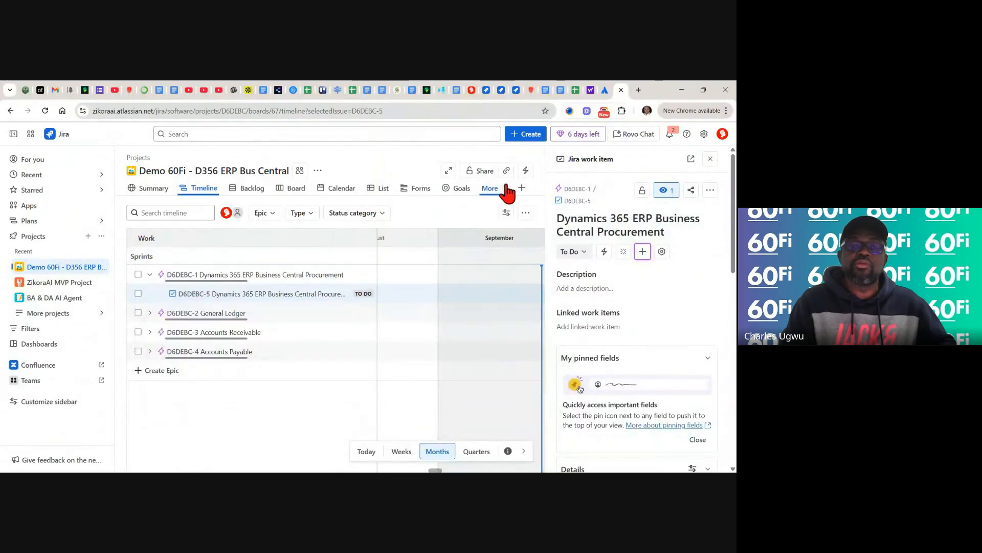
- Copy the Procurement user story text from cell C3 of the backlog spreadsheet
left_click(576, 90)
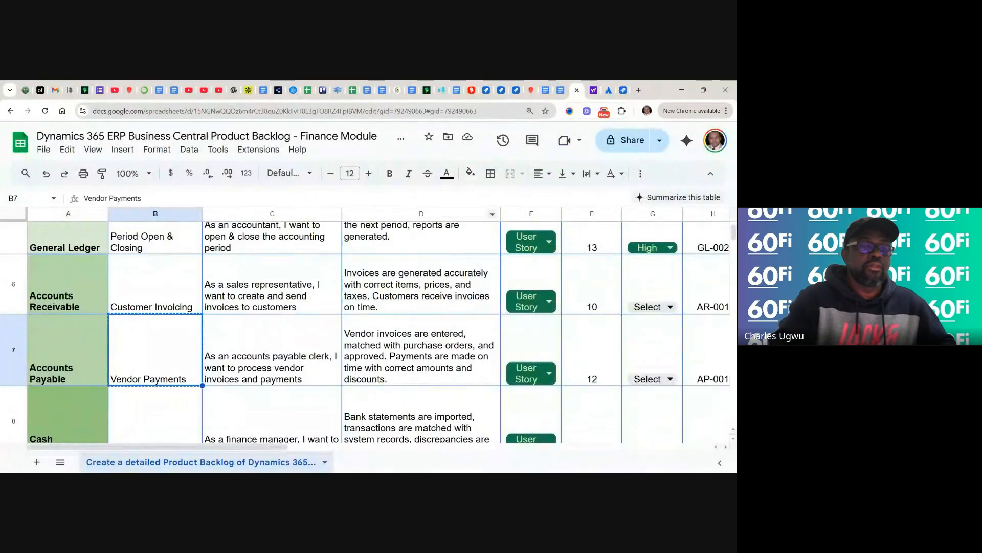
scroll(495, 228, "up", 5)
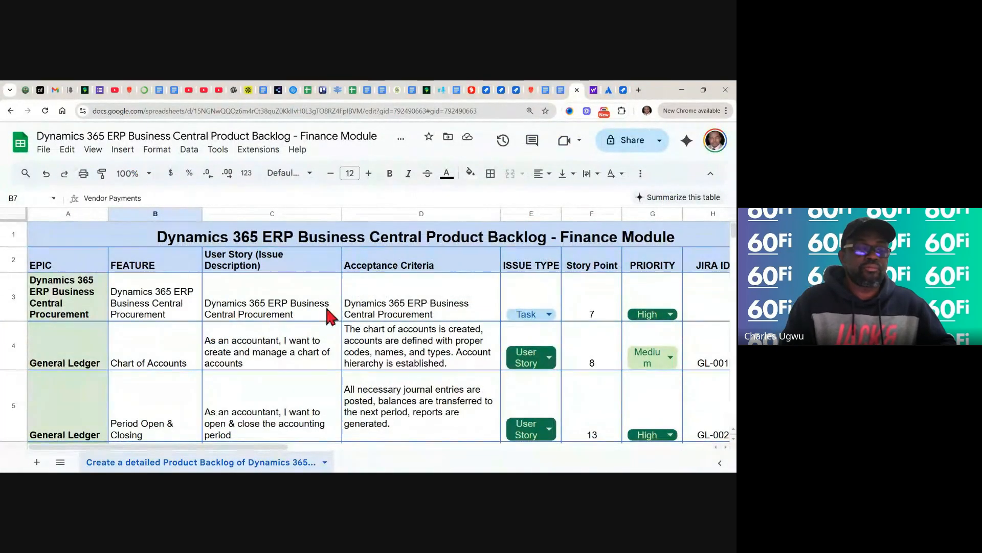
left_click(280, 316)
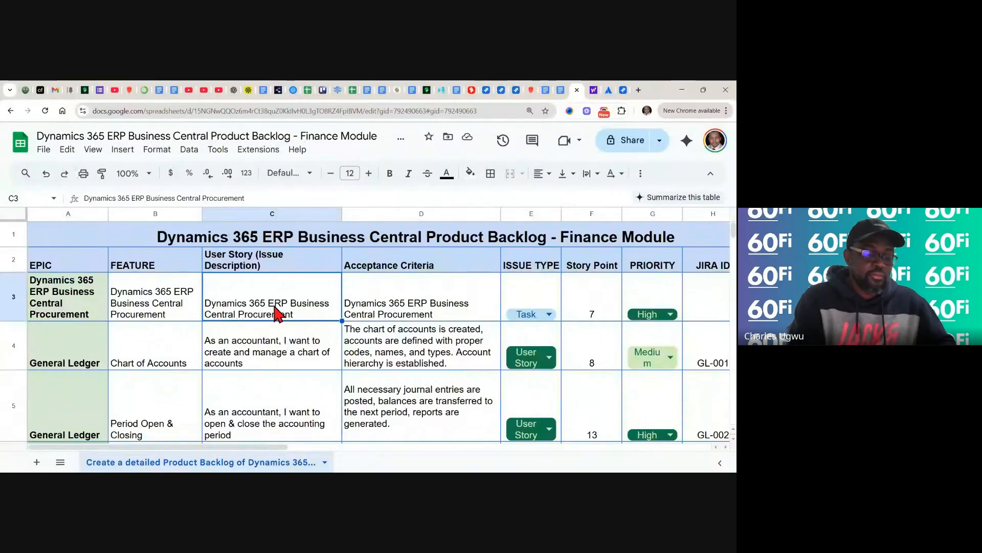
key("ctrl+c")
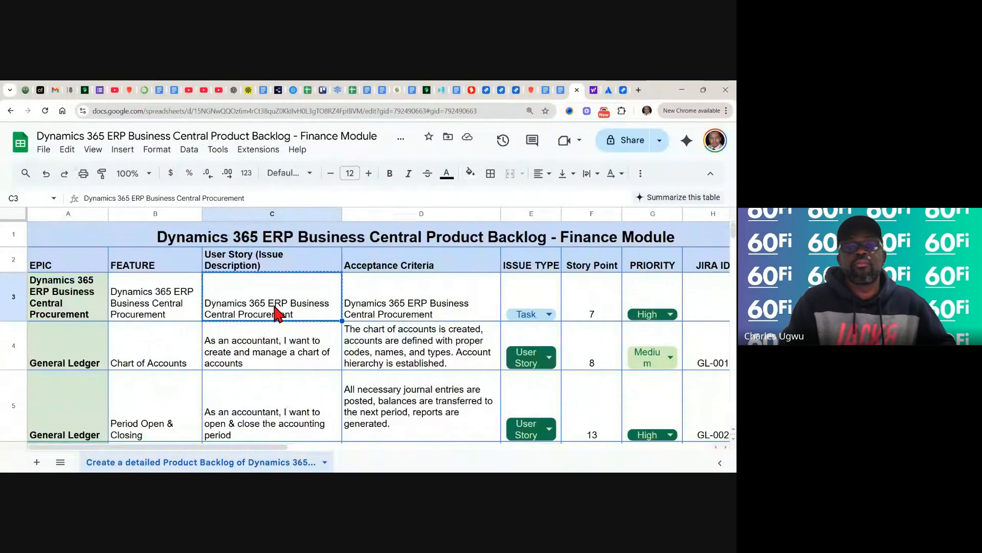
- Paste 'Dynamics 365 ERP Business Central Procurement' as the D6DEBC-5 description and save it
left_click(623, 91)
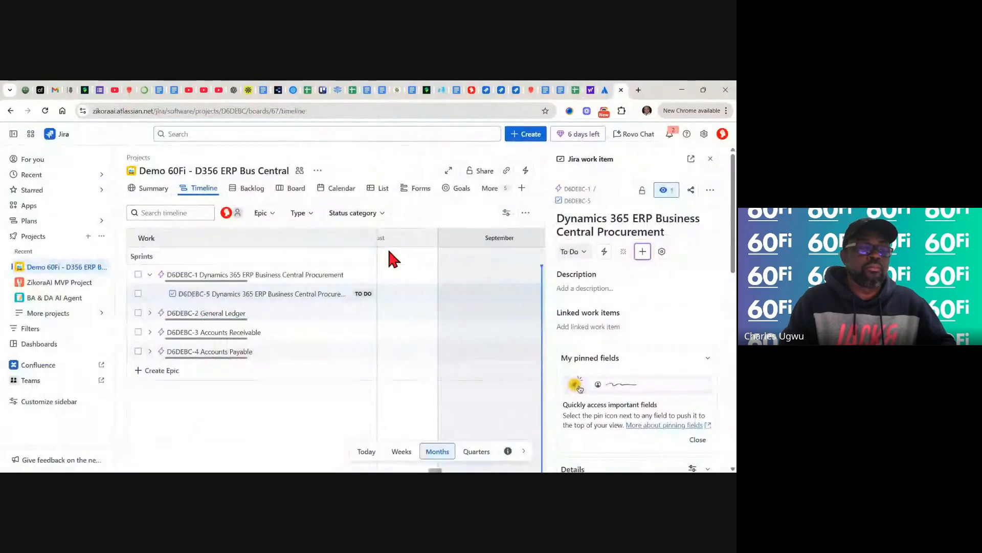
left_click(599, 288)
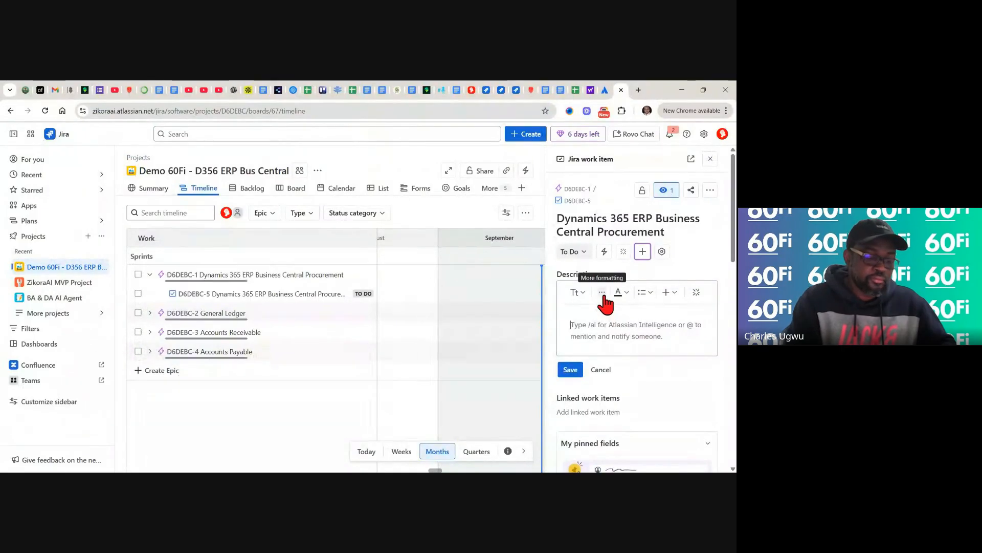
key("ctrl+v")
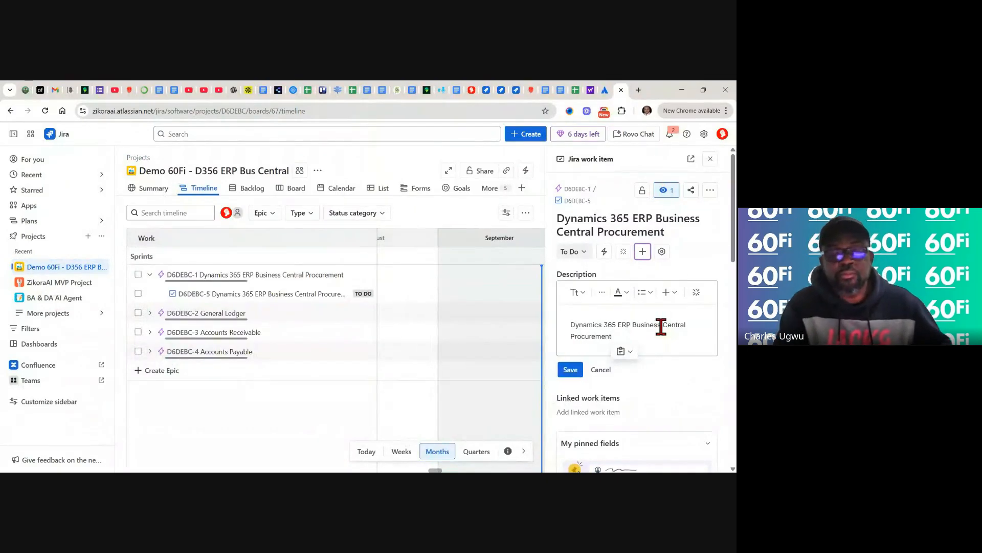
left_click(569, 372)
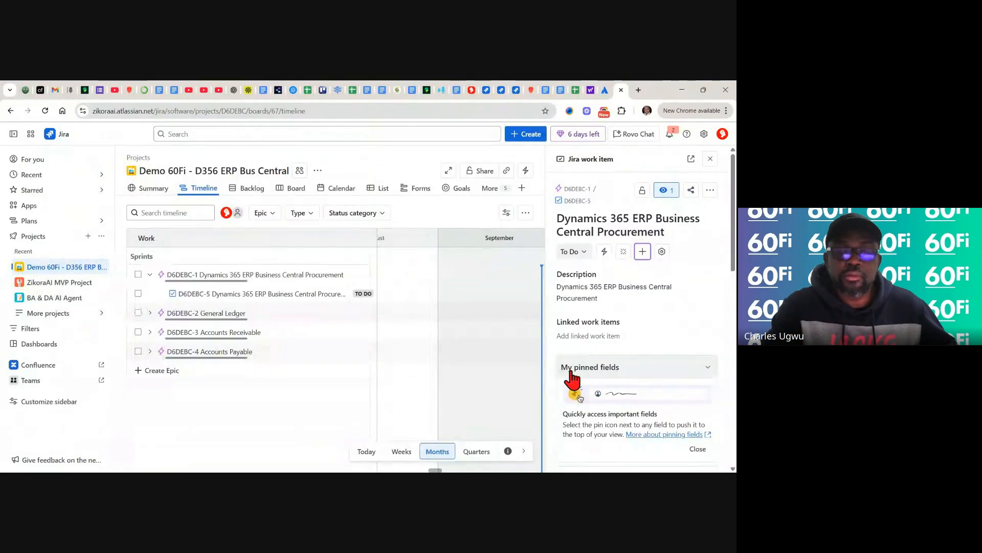
scroll(572, 379, "down", 3)
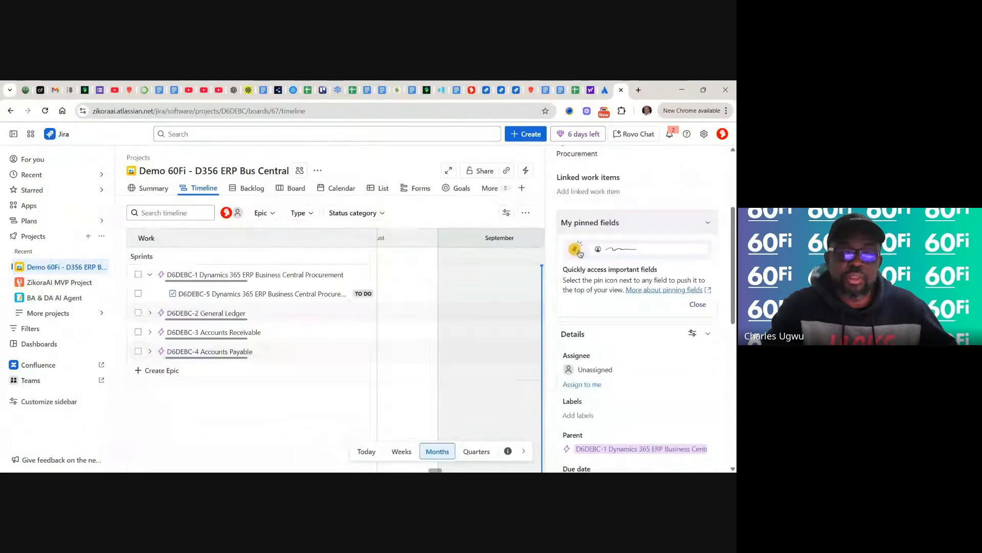
scroll(637, 307, "down", 2)
scroll(579, 170, "down", 1)
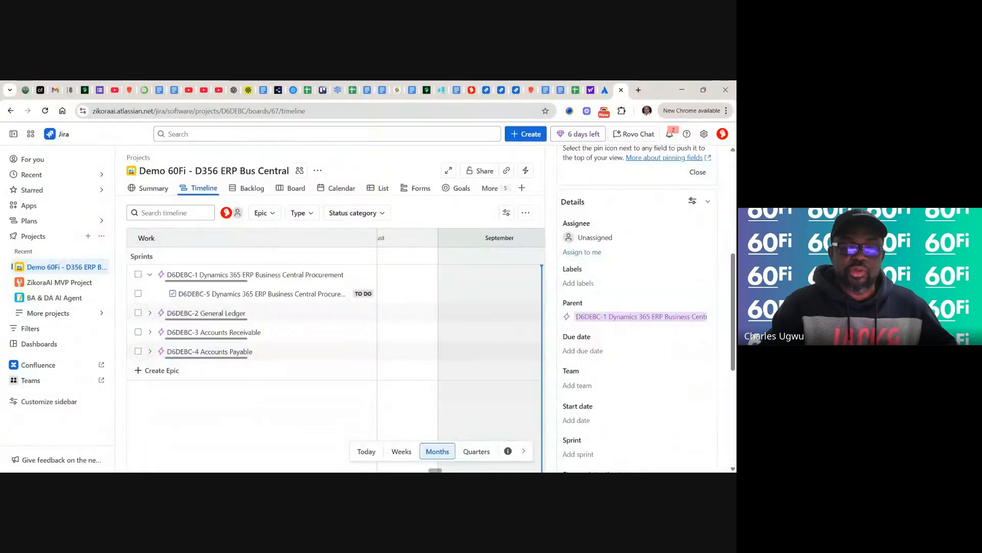
scroll(634, 307, "down", 2)
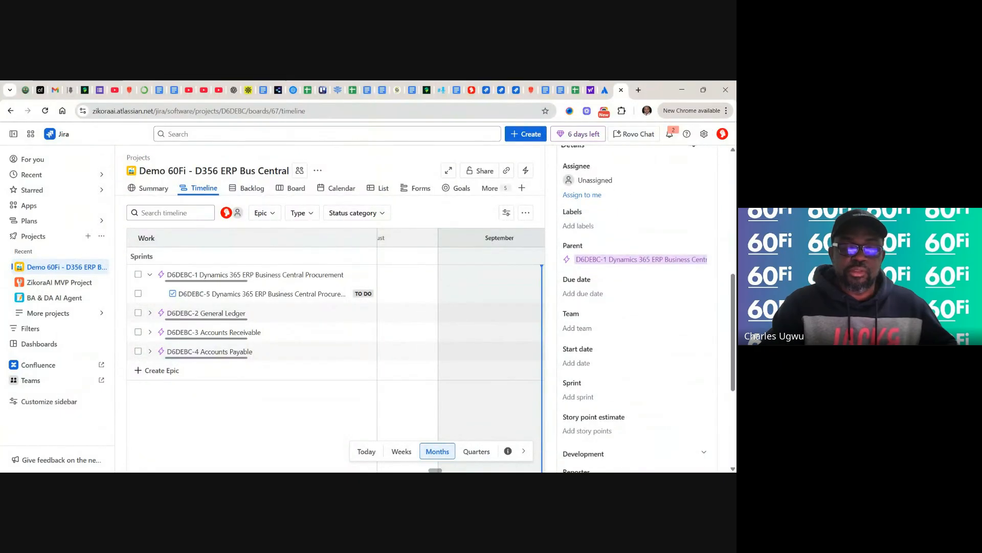
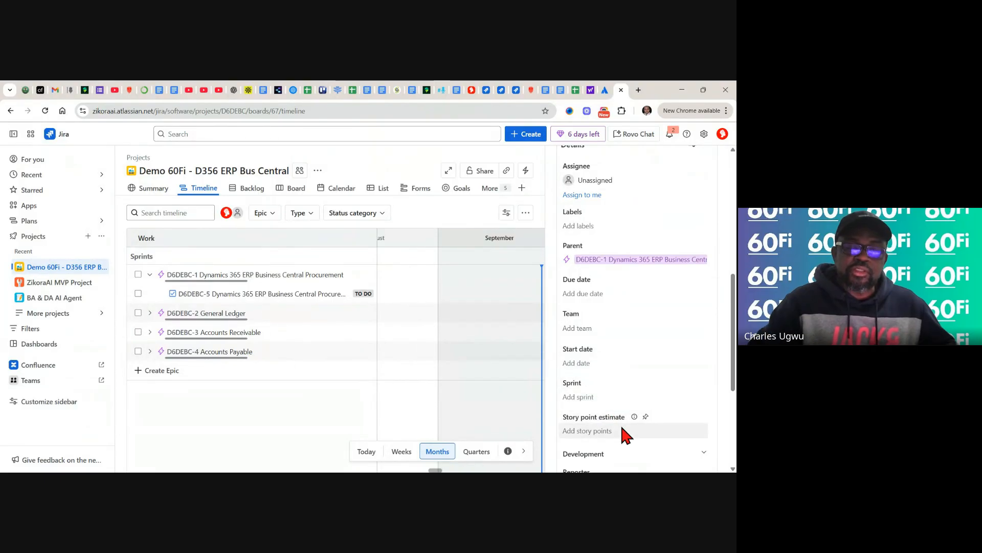
- Enter 5 as the story point estimate for D6DEBC-5 Procurement and save it
scroll(619, 425, "down", 1)
scroll(584, 366, "down", 1)
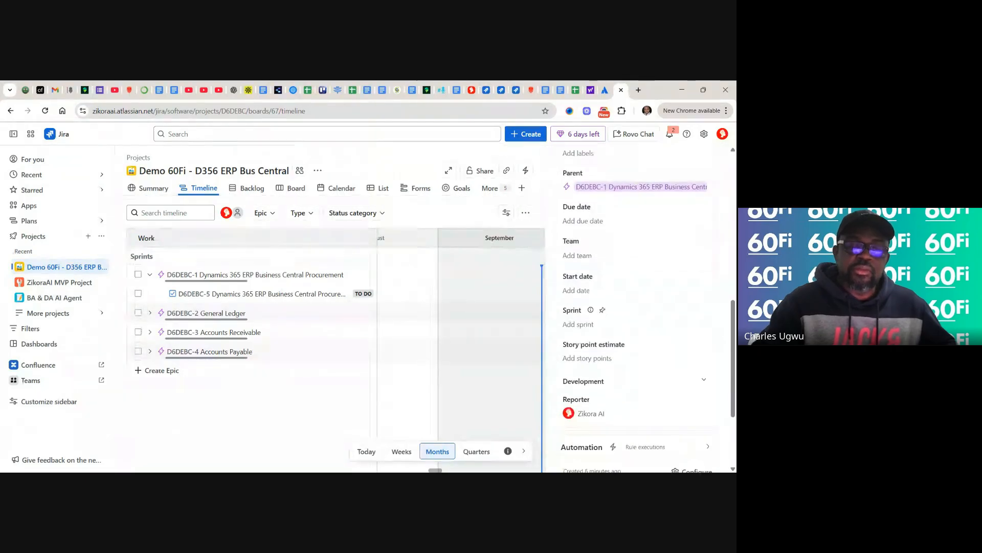
left_click(604, 360)
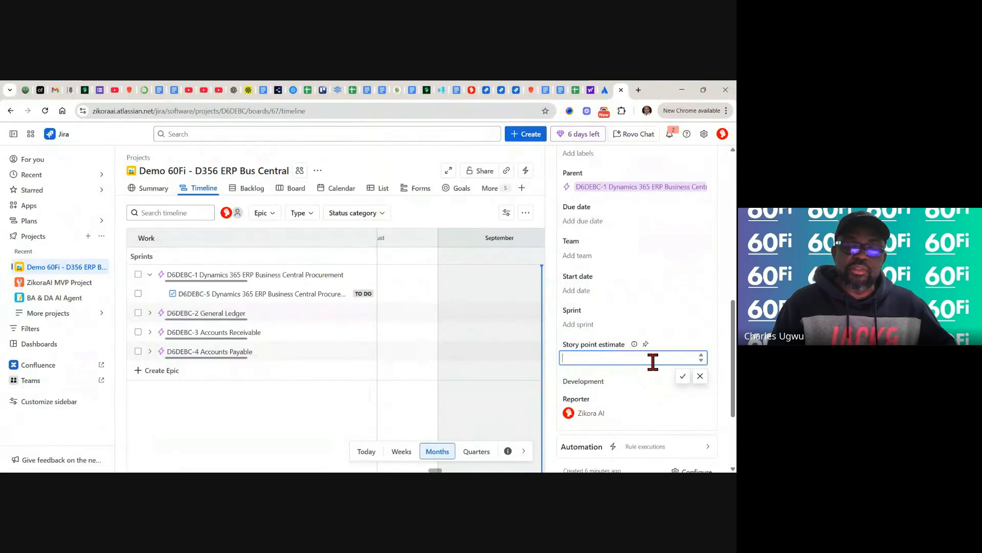
type("5")
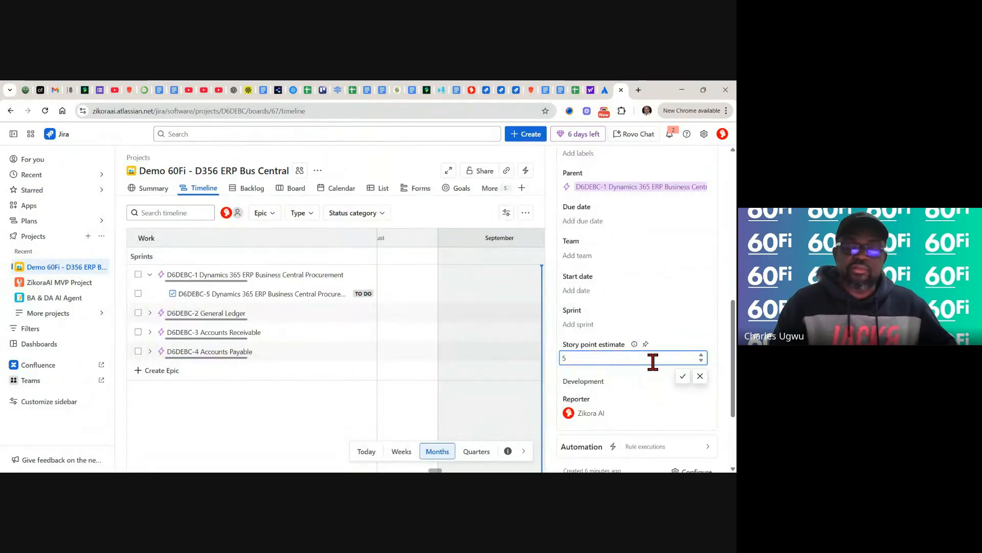
left_click(683, 377)
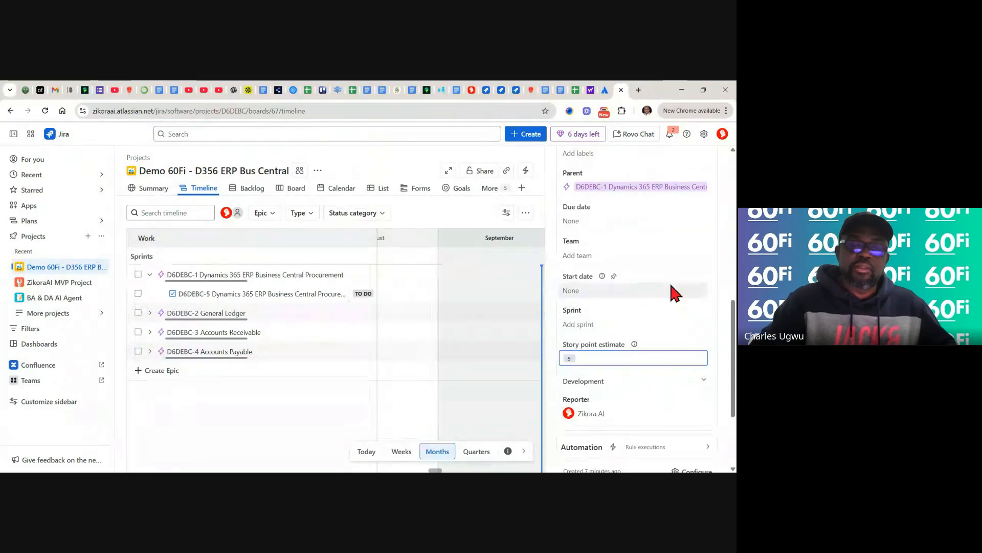
scroll(669, 280, "up", 2)
scroll(669, 281, "down", 2)
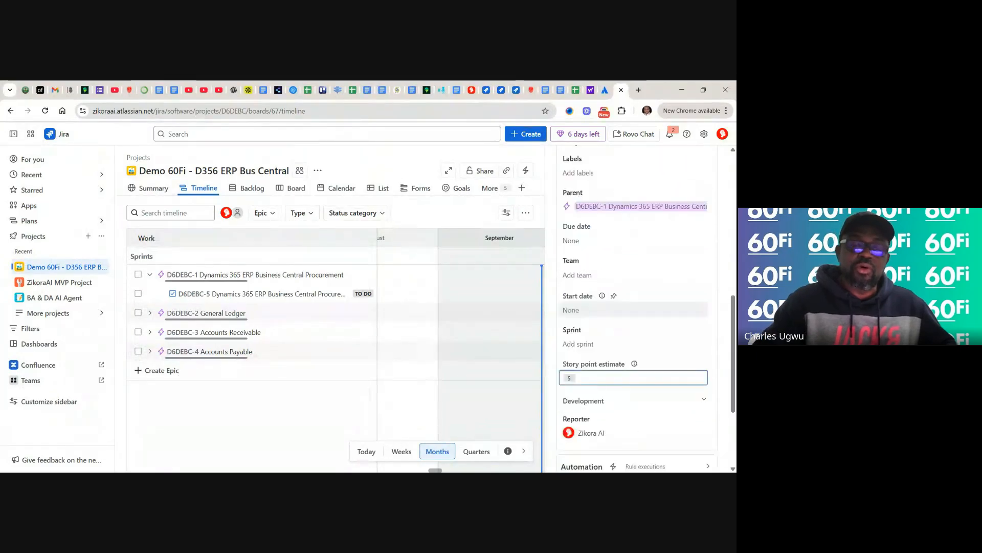
scroll(634, 307, "down", 1)
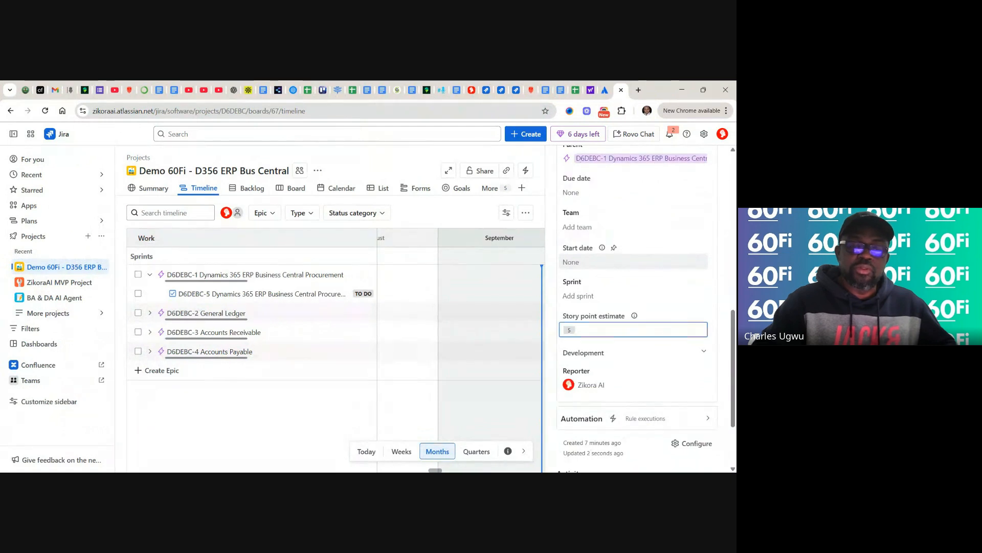
scroll(634, 307, "down", 1)
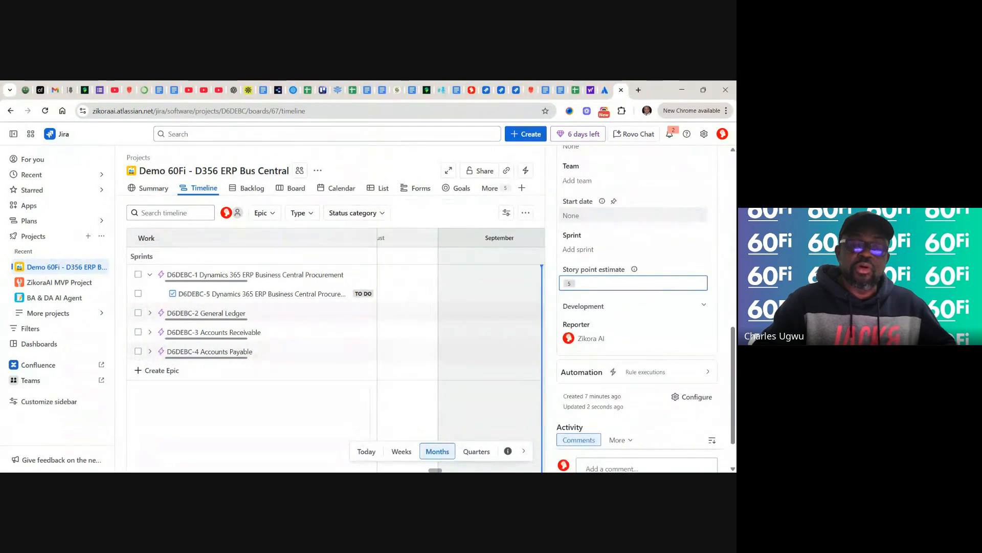
scroll(579, 232, "up", 6)
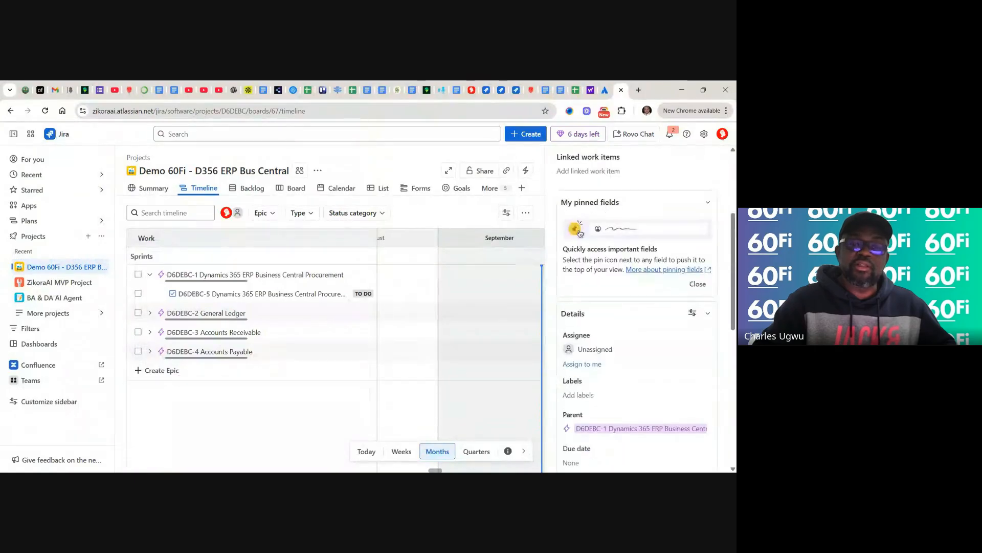
scroll(634, 307, "up", 3)
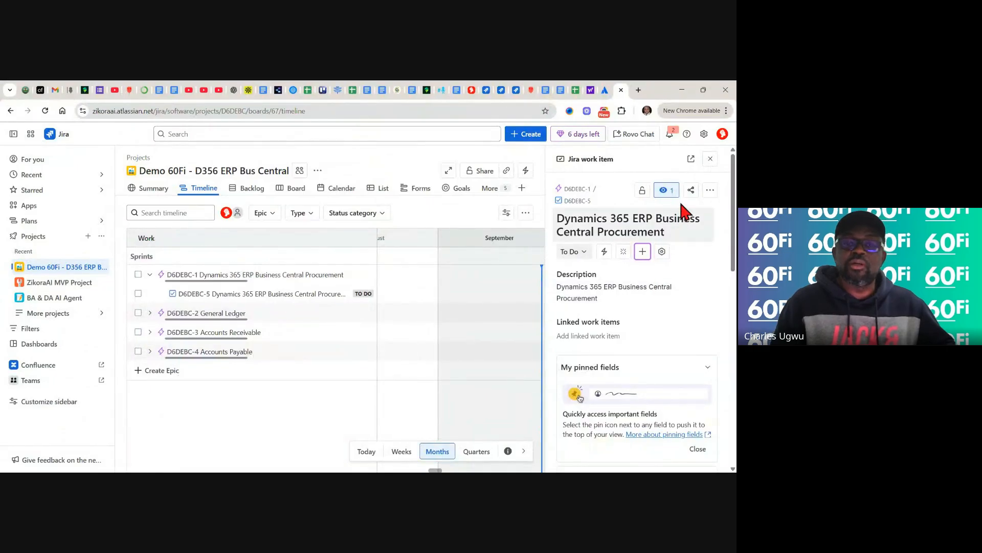
- Reopen D6DEBC-5 to confirm its 5 story points were kept, then close its details
left_click(710, 160)
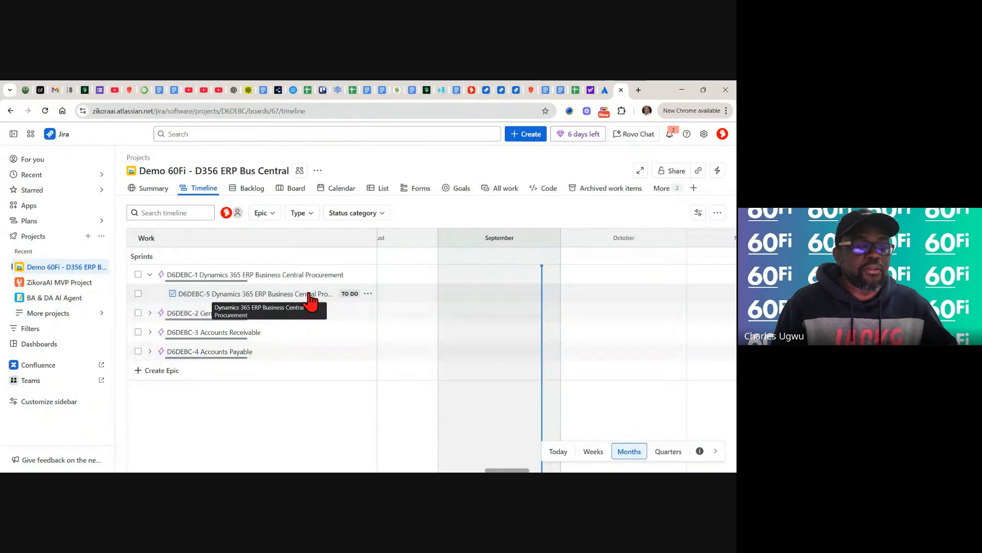
left_click(302, 295)
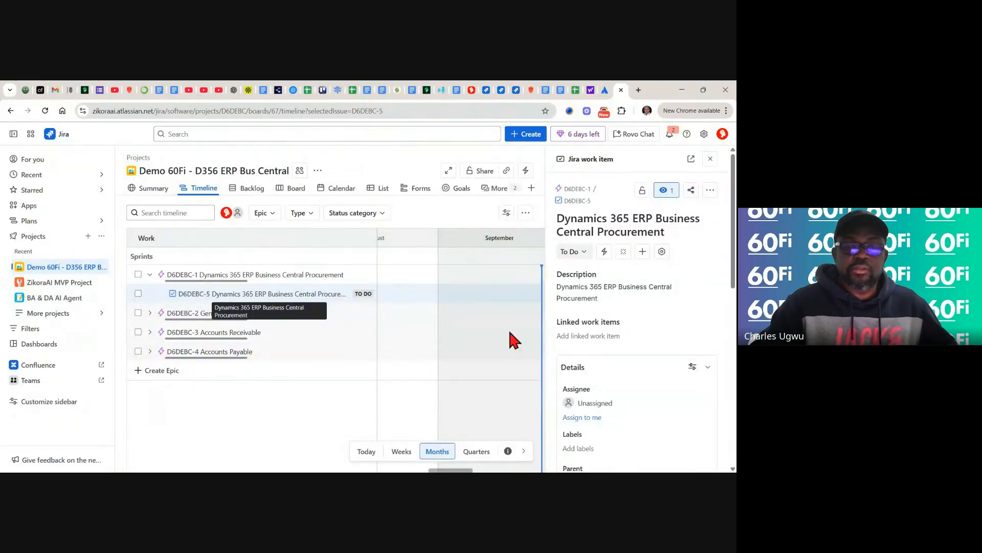
scroll(635, 307, "down", 4)
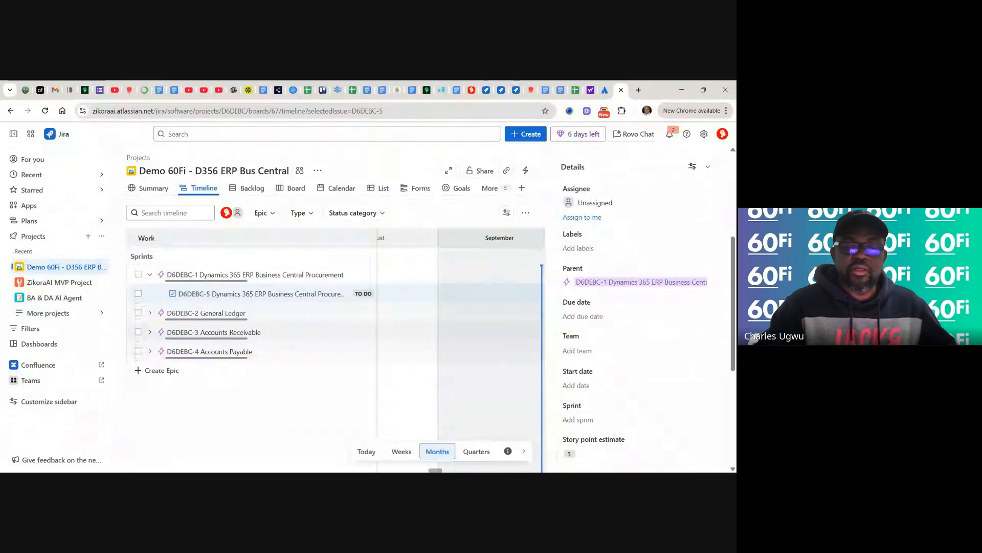
scroll(635, 307, "down", 3)
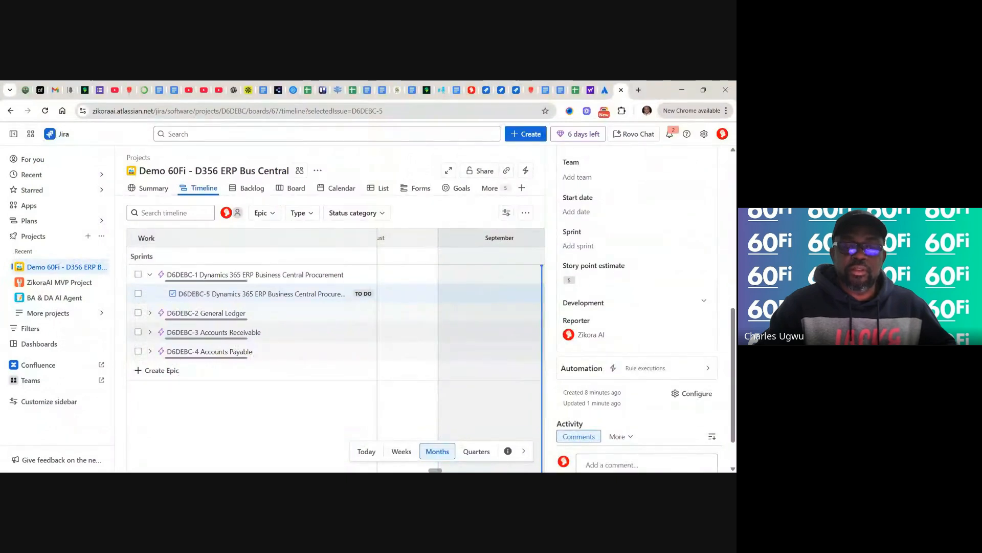
scroll(634, 307, "down", 1)
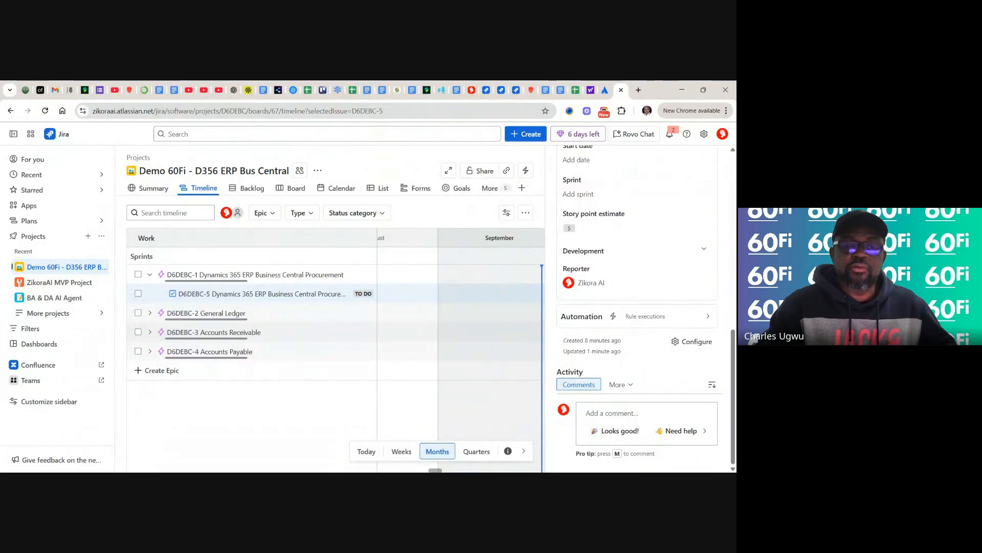
scroll(636, 307, "up", 5)
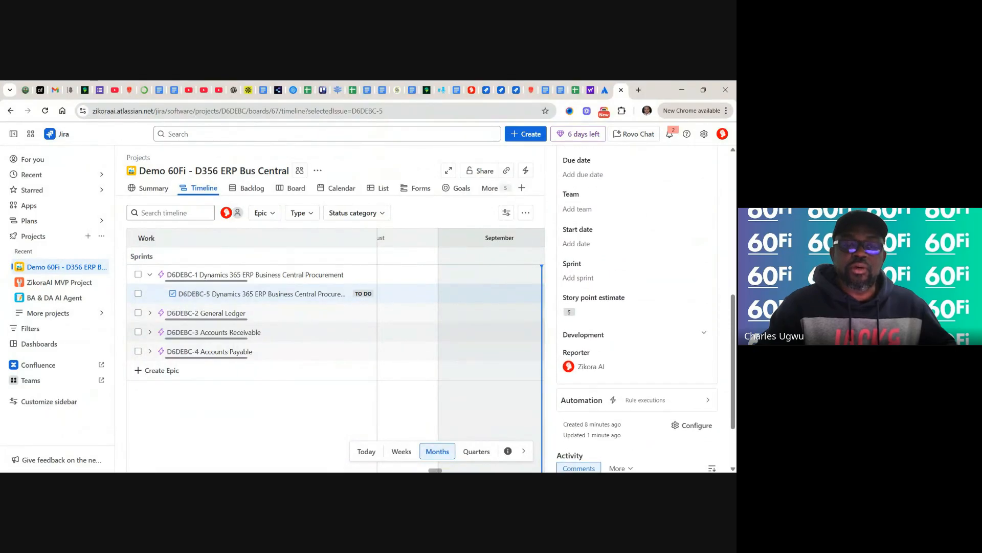
scroll(637, 307, "up", 3)
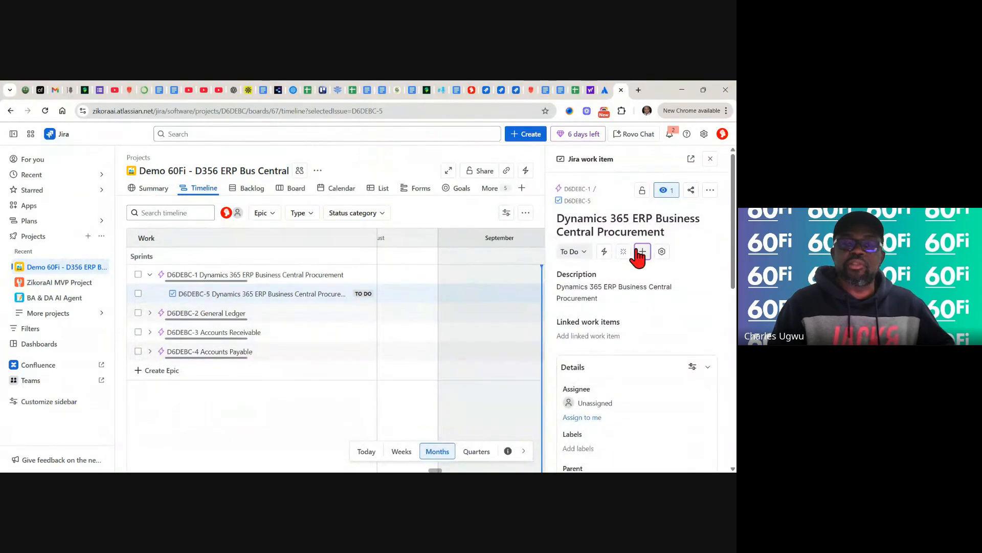
left_click(710, 160)
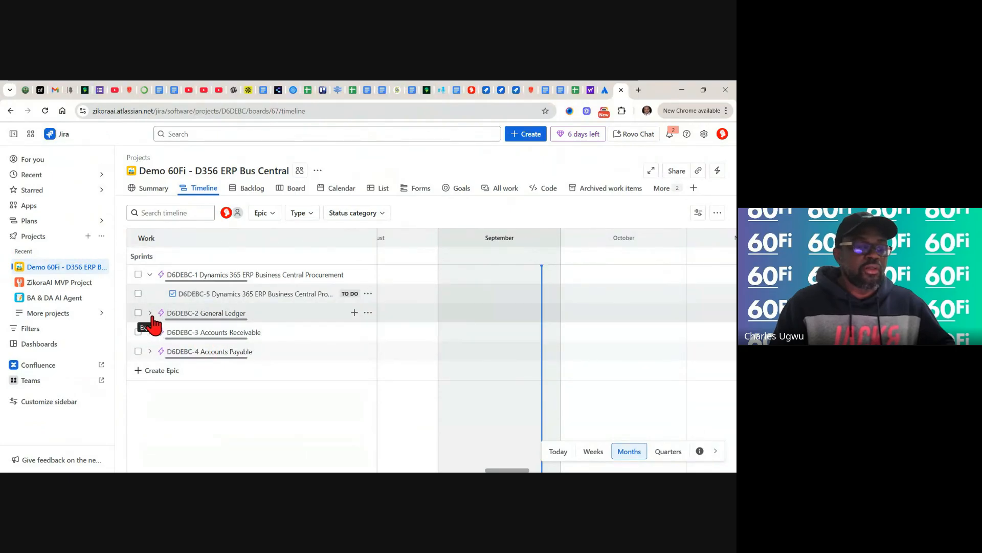
- Collapse the Procurement epic, expand General Ledger, and open D6DEBC-6 Chart of Accounts
left_click(149, 277)
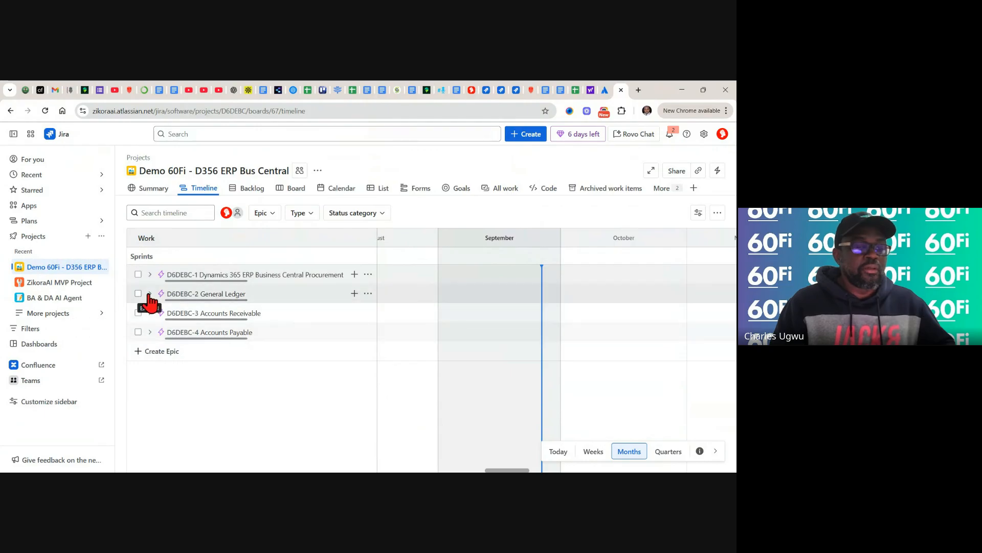
left_click(150, 294)
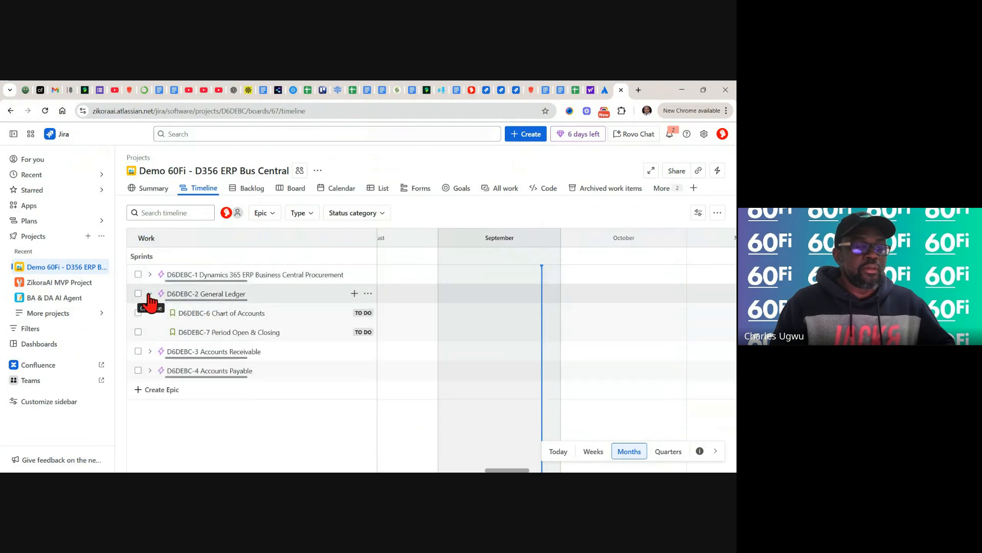
left_click(211, 314)
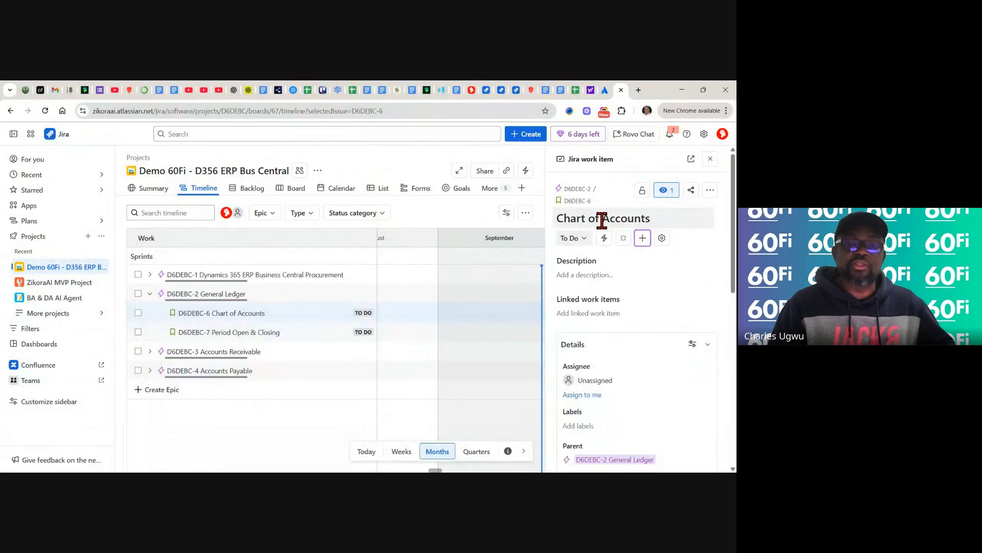
- Copy the Chart of Accounts user story from backlog cell C4 and return to Jira
left_click(573, 90)
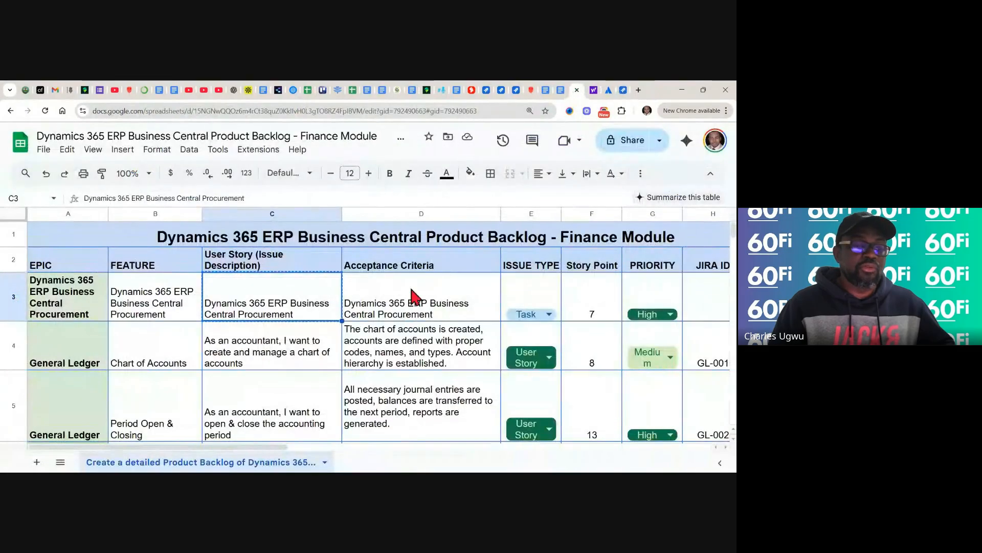
left_click(284, 346)
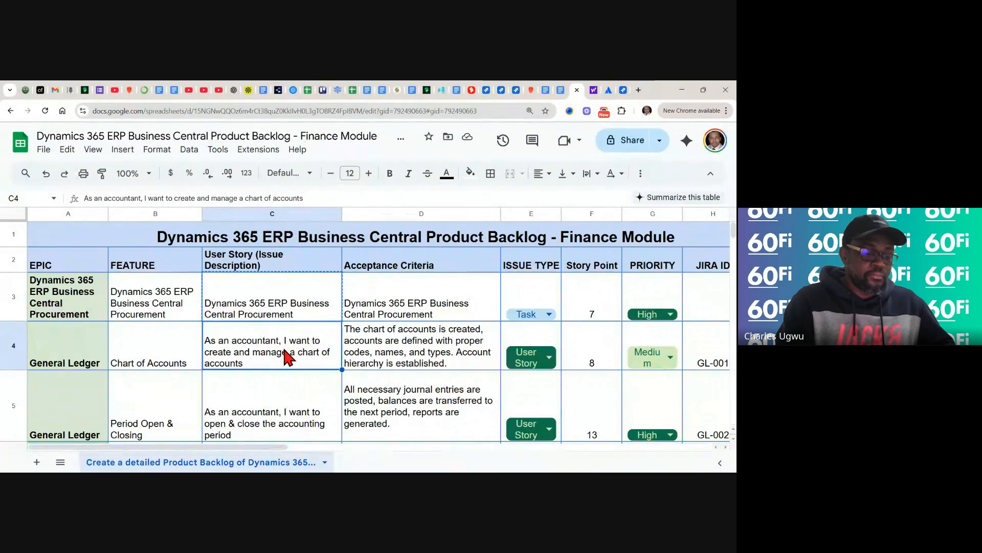
key("ctrl+c")
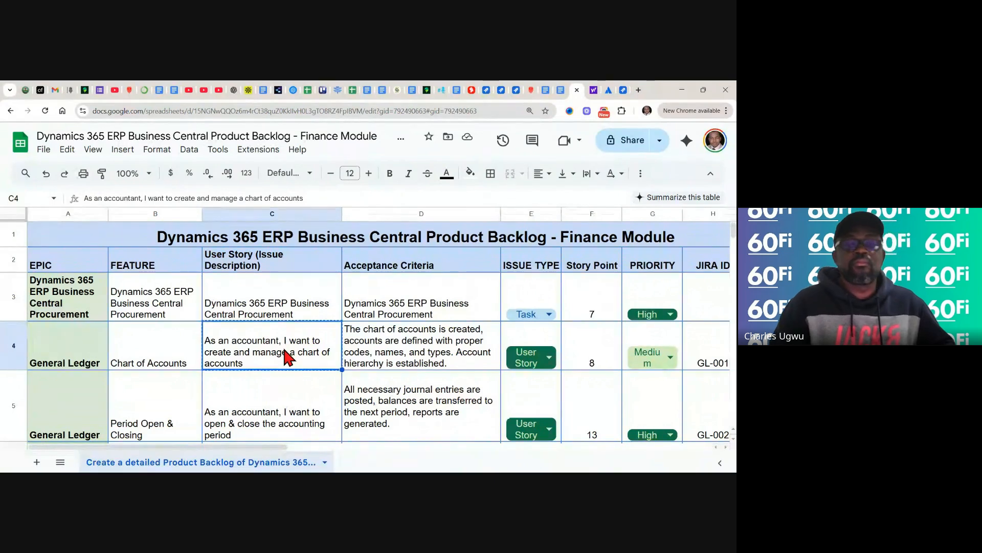
left_click(623, 90)
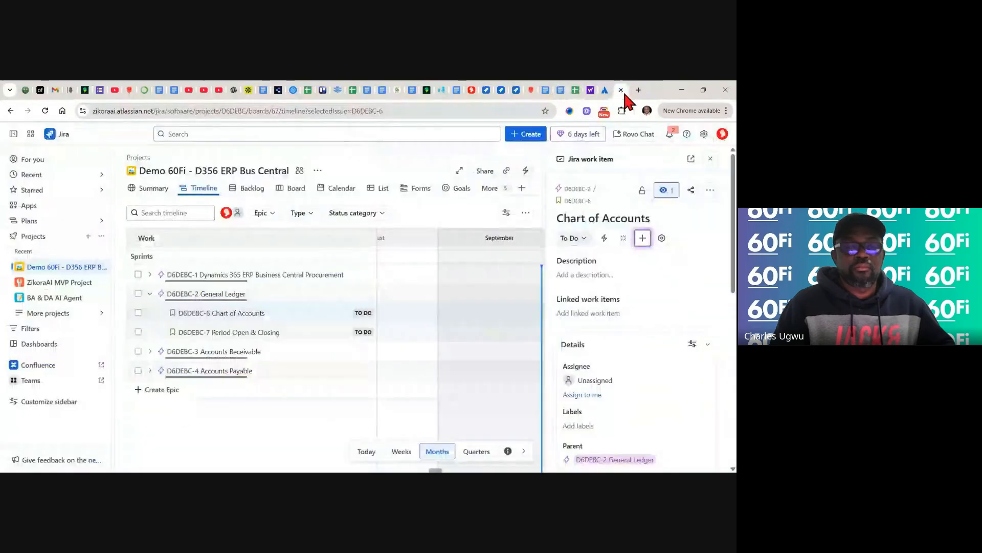
- Paste the copied user story into the Chart of Accounts description with a blank line after it
left_click(599, 275)
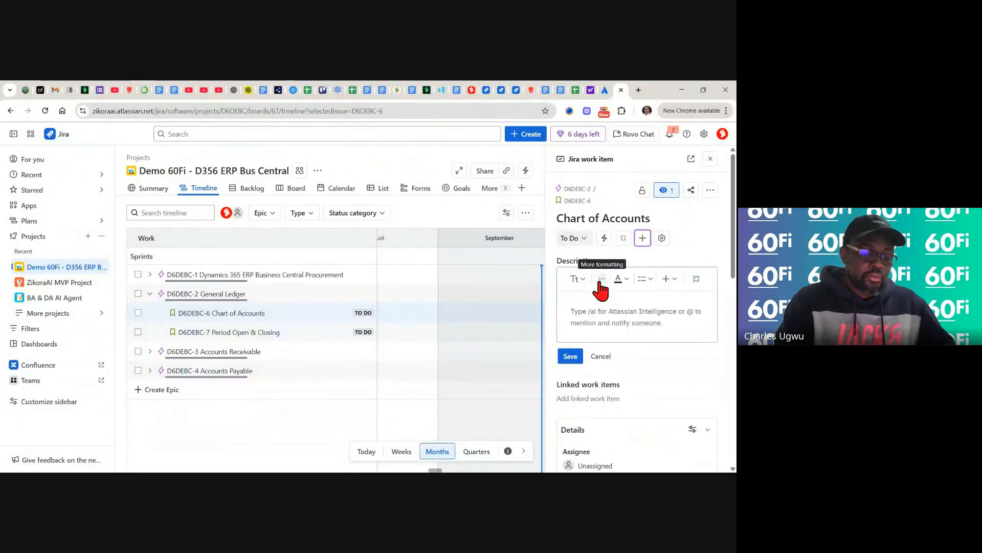
key("ctrl+v")
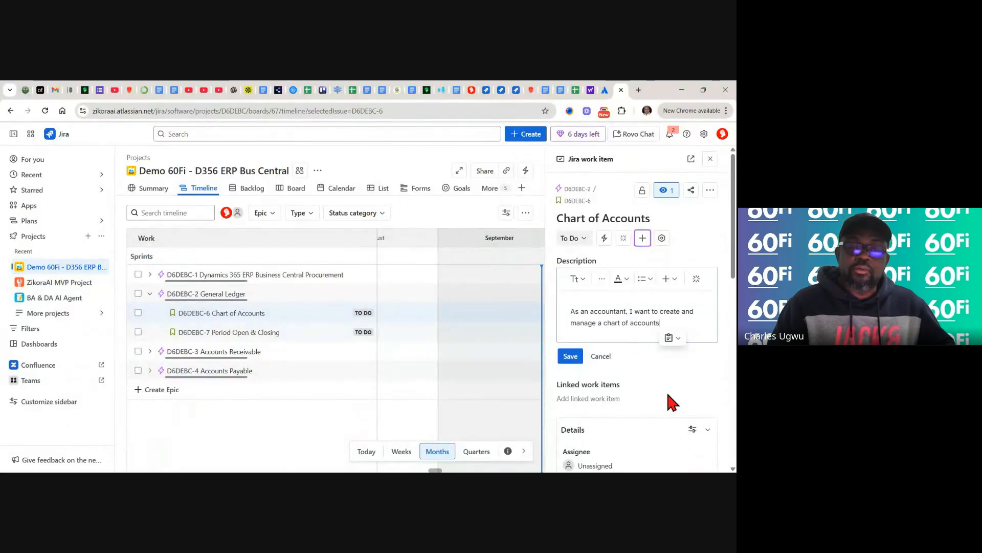
key("Return")
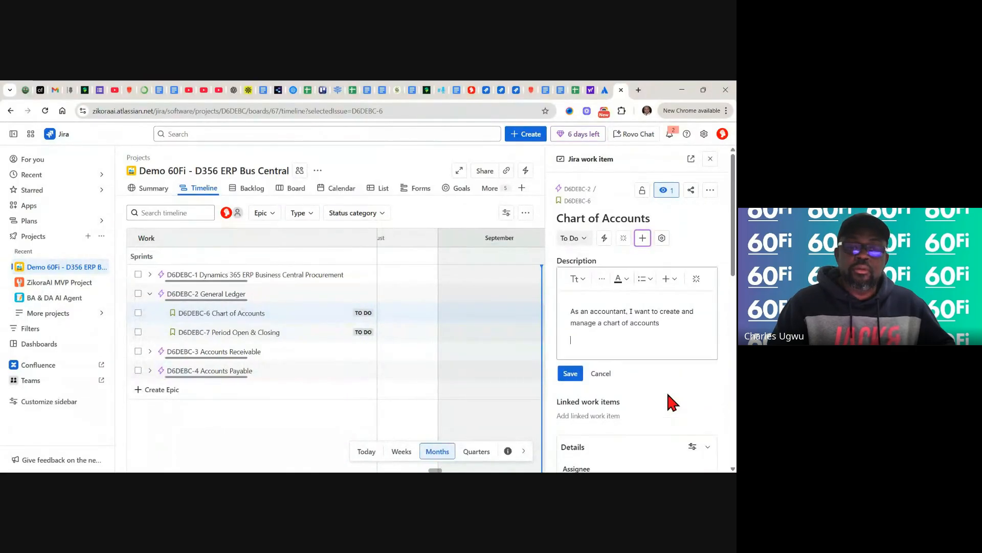
key("Return")
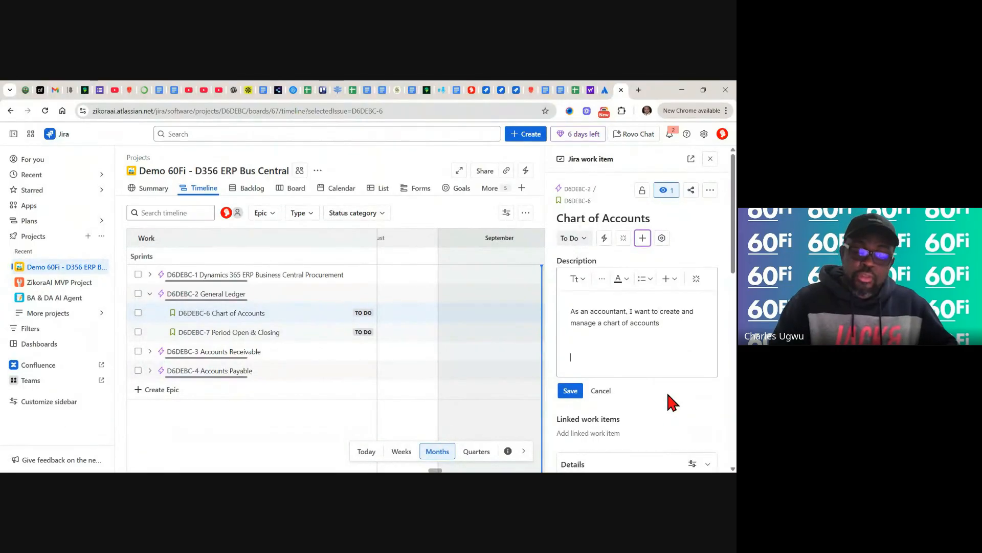
key("BackSpace")
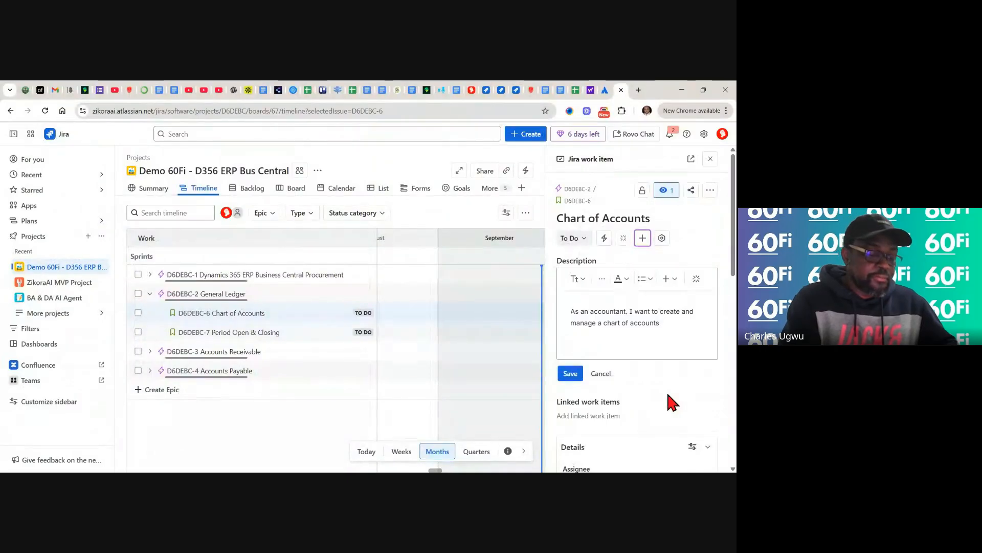
- Add an 'Acceptance Criteria:' heading below the user story, then go back to the spreadsheet
type("Ac")
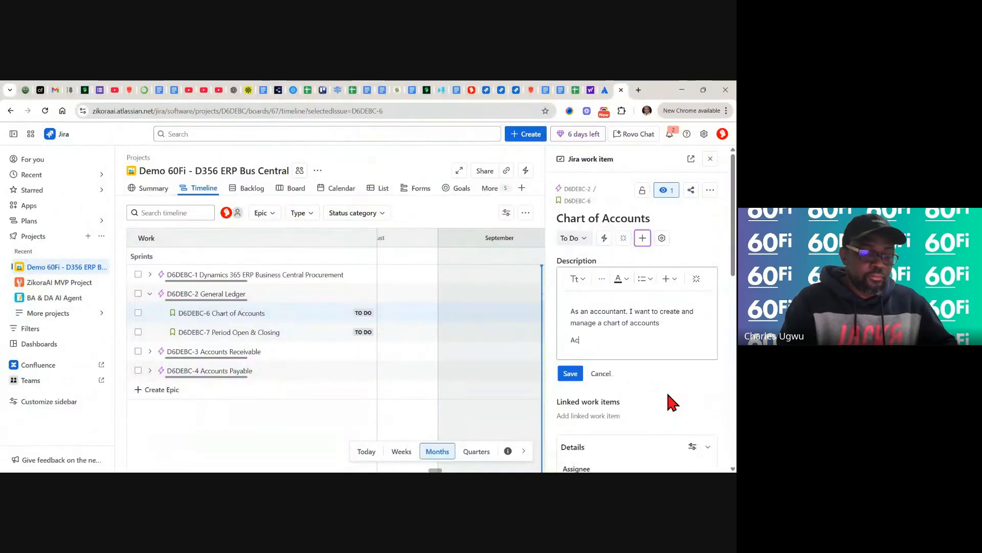
type("ceptance ")
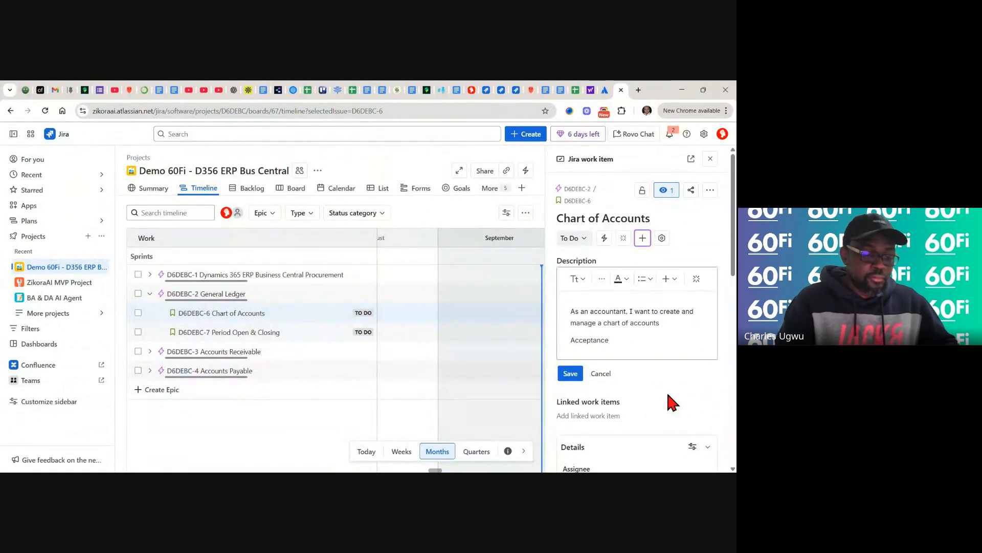
type("Crite")
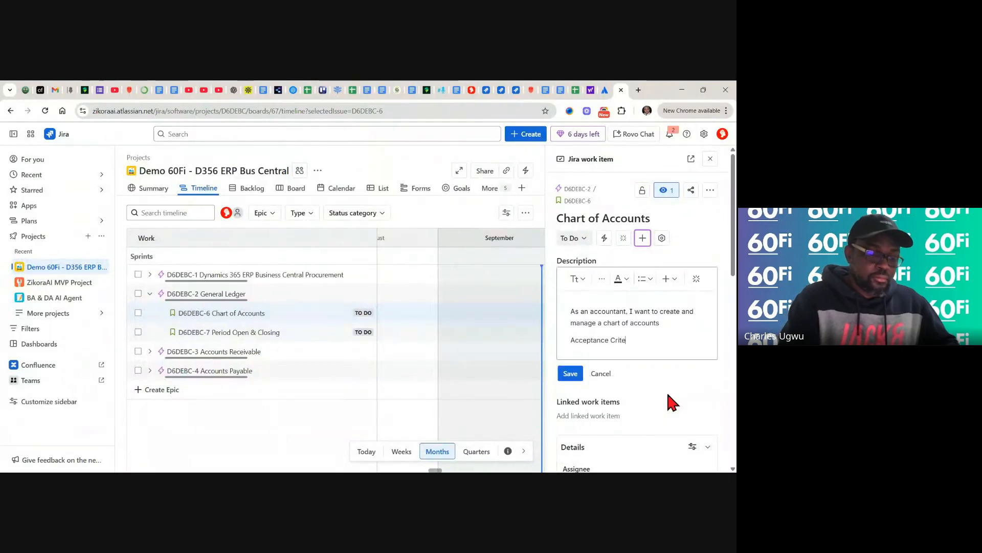
type("ria")
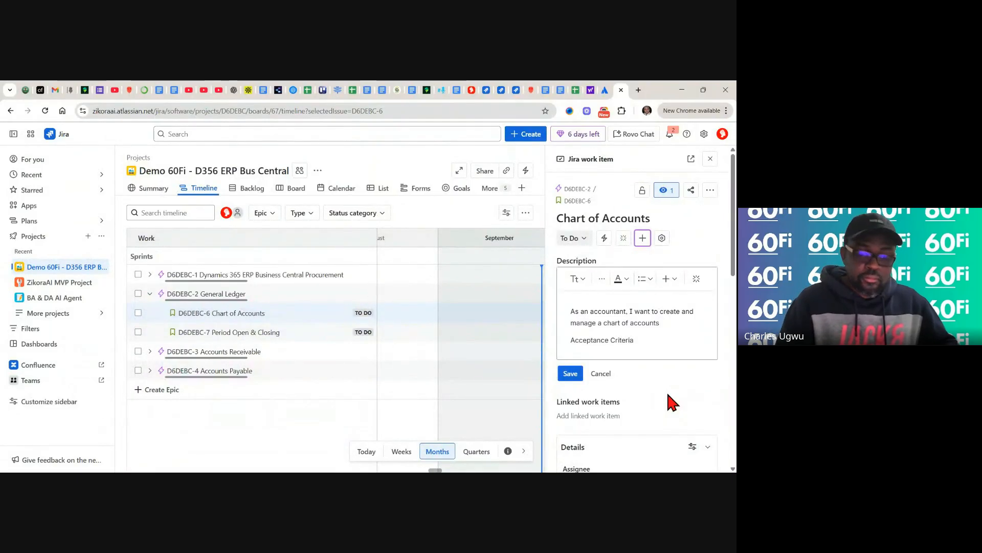
type(":")
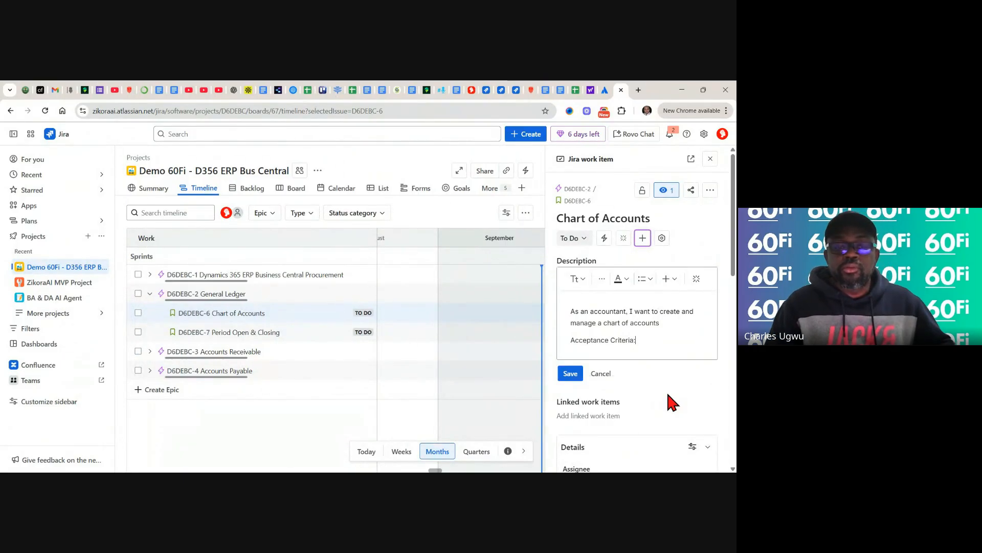
key("Return")
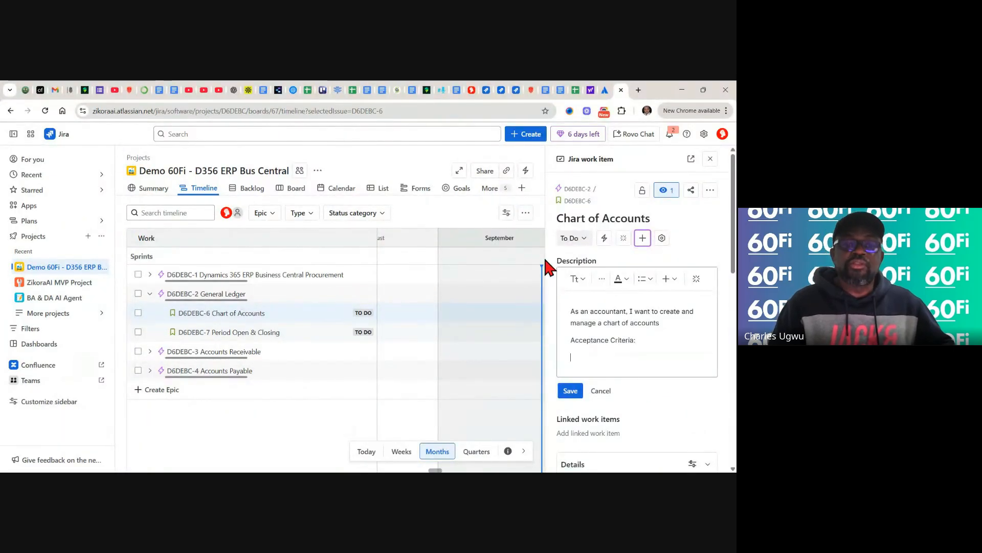
left_click(575, 90)
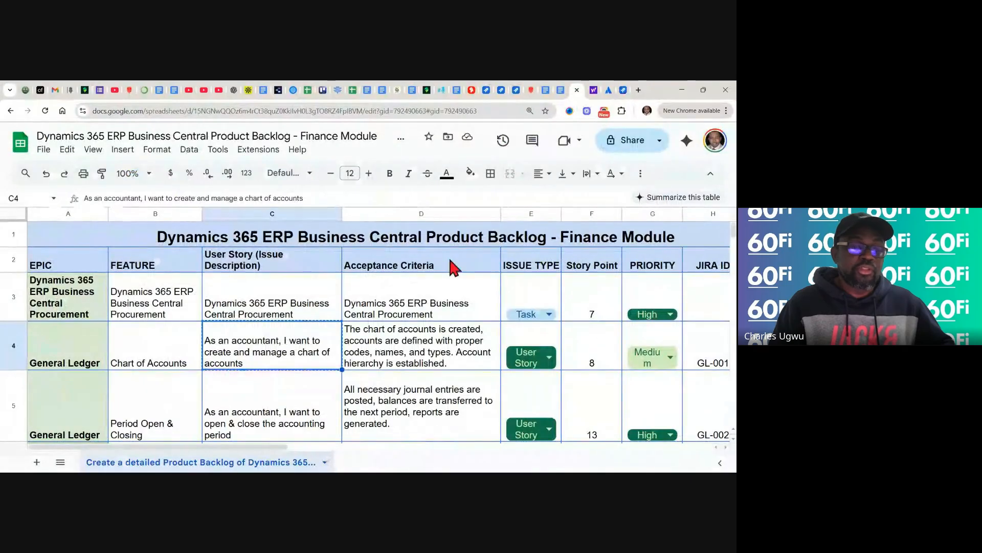
- Copy the Chart of Accounts acceptance criteria from cell D4 and return to Jira
left_click(385, 358)
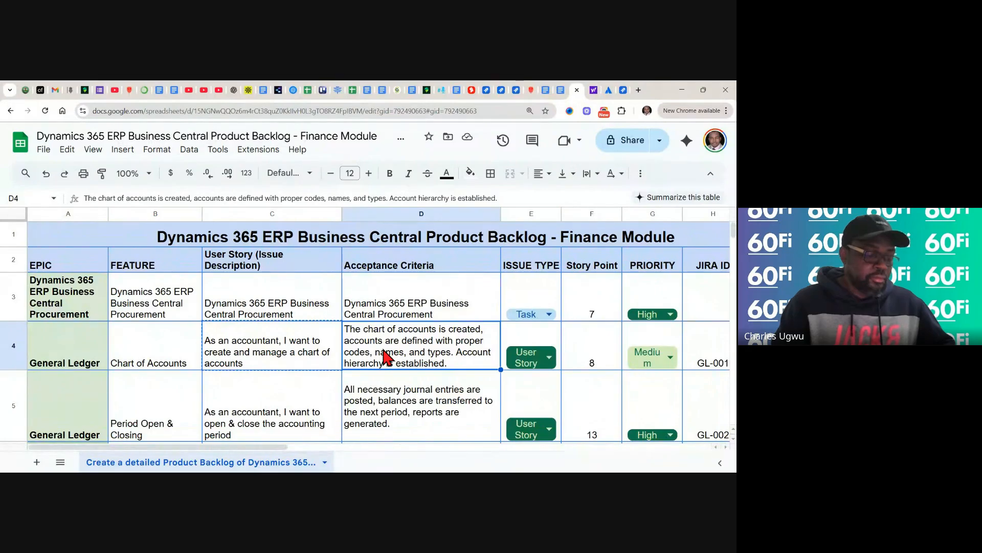
key("ctrl+c")
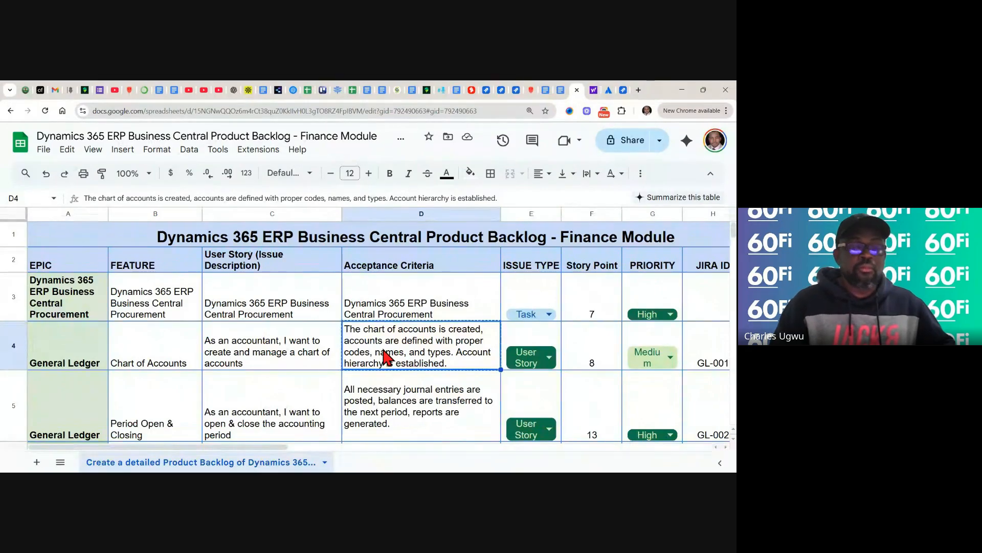
left_click(624, 90)
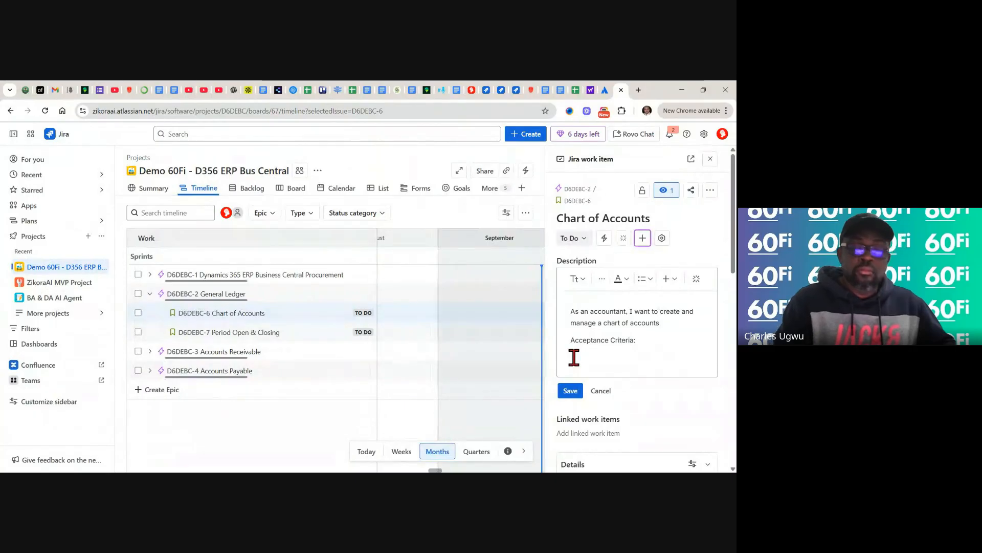
- Paste the D4 acceptance criteria below 'Acceptance Criteria:' and save the Chart of Accounts description
key("ctrl+v")
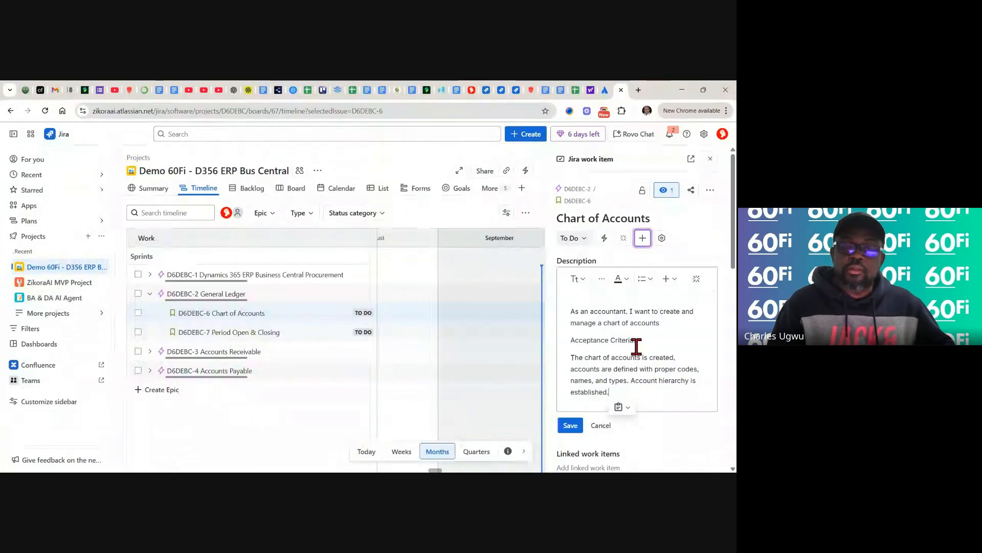
scroll(722, 391, "down", 1)
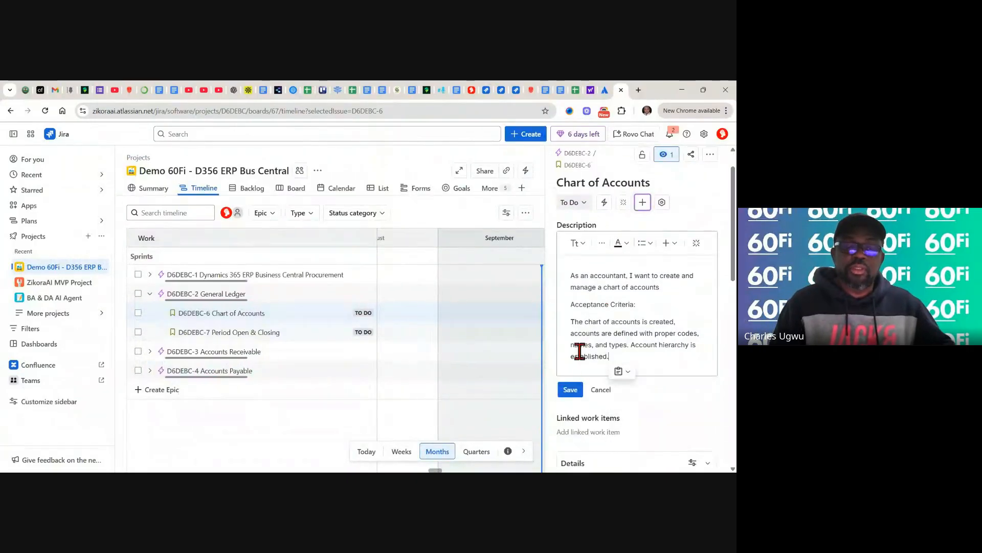
left_click(572, 391)
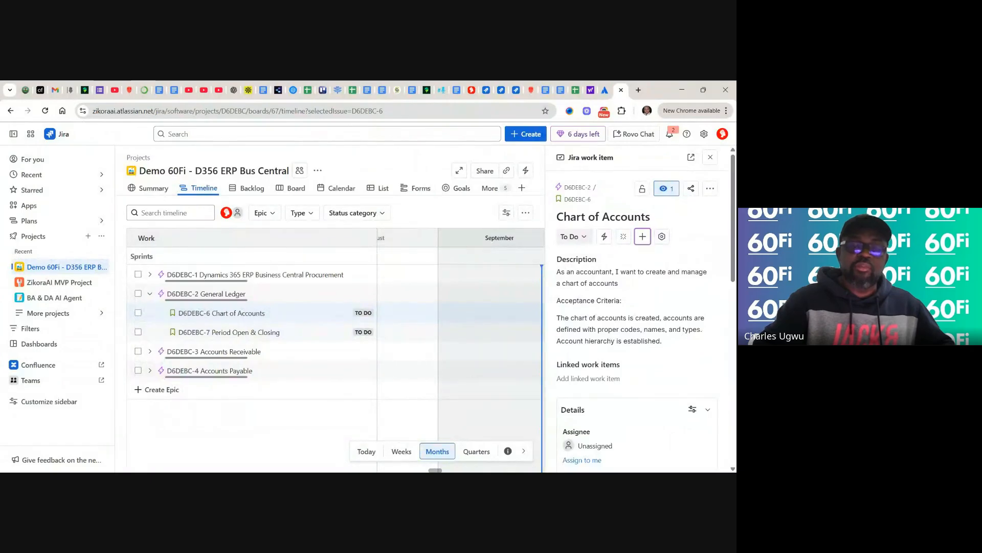
scroll(634, 286, "down", 1)
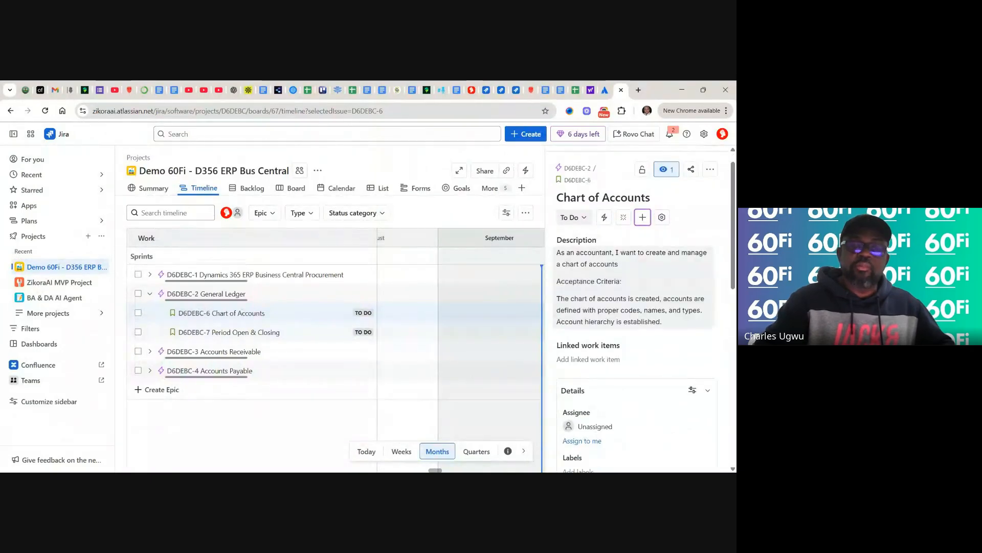
scroll(634, 306, "down", 3)
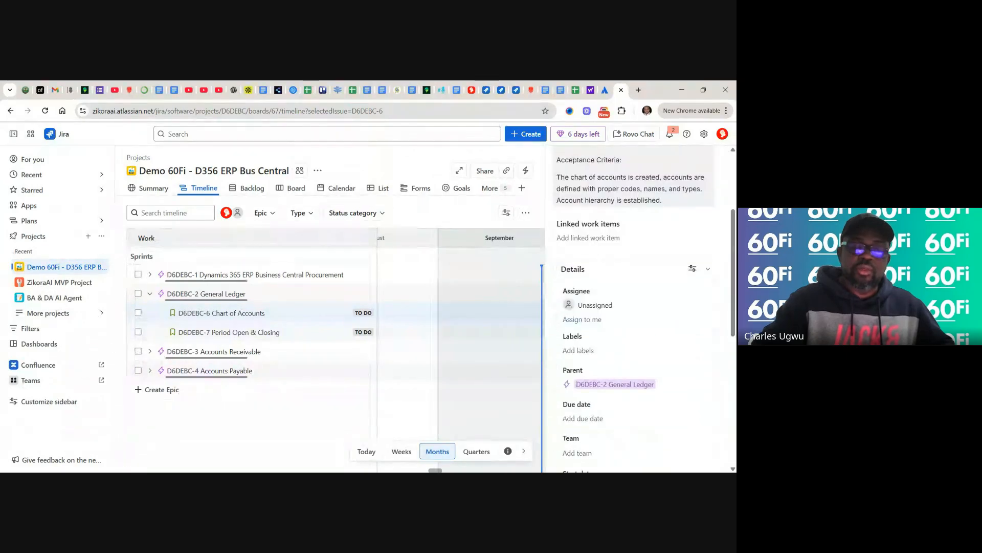
scroll(634, 307, "down", 2)
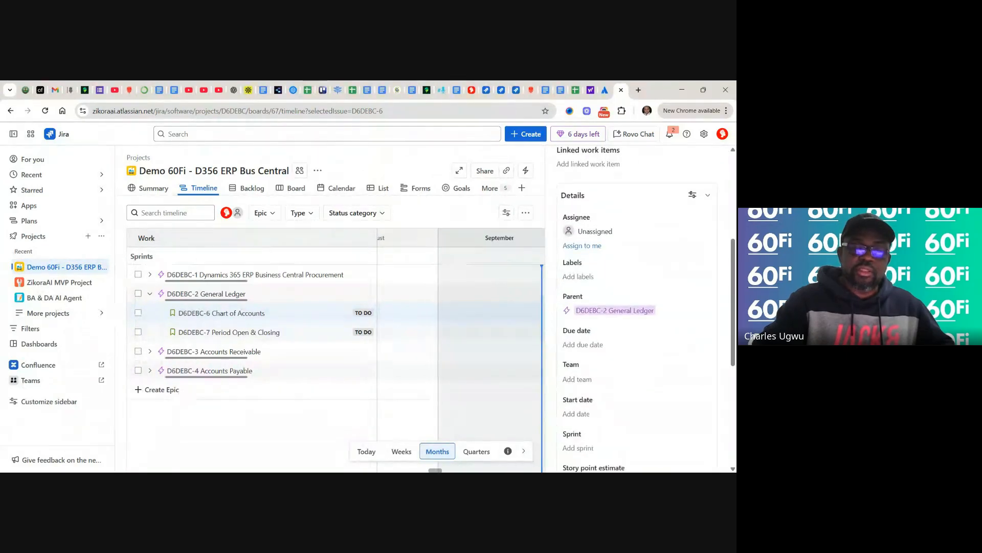
scroll(634, 307, "down", 3)
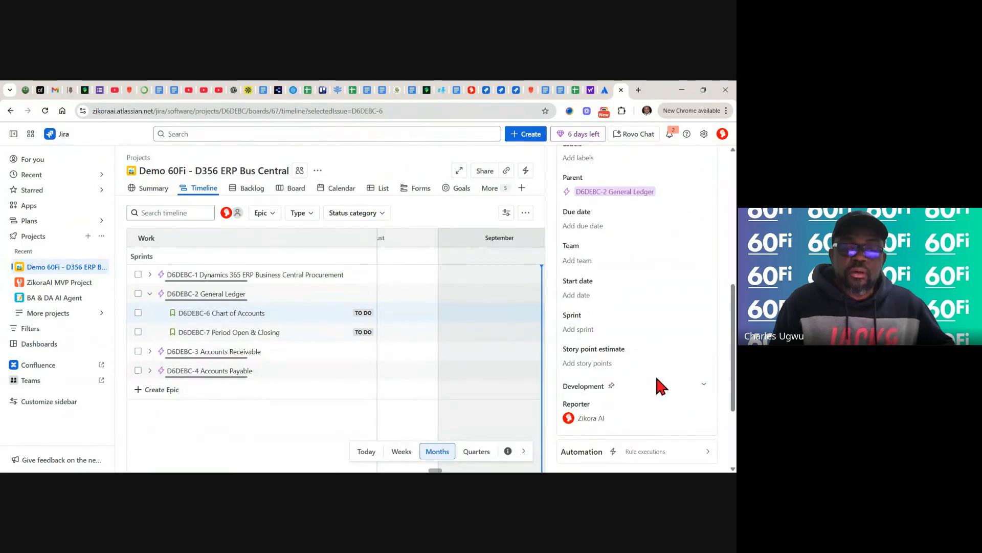
- Set the Chart of Accounts story point estimate to 9, correcting a mistyped 8
left_click(585, 363)
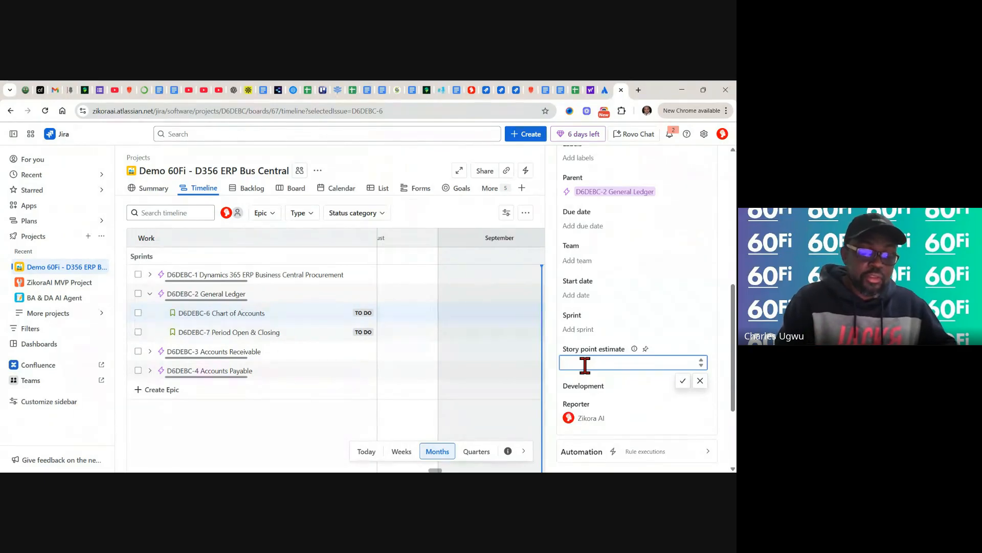
type("8")
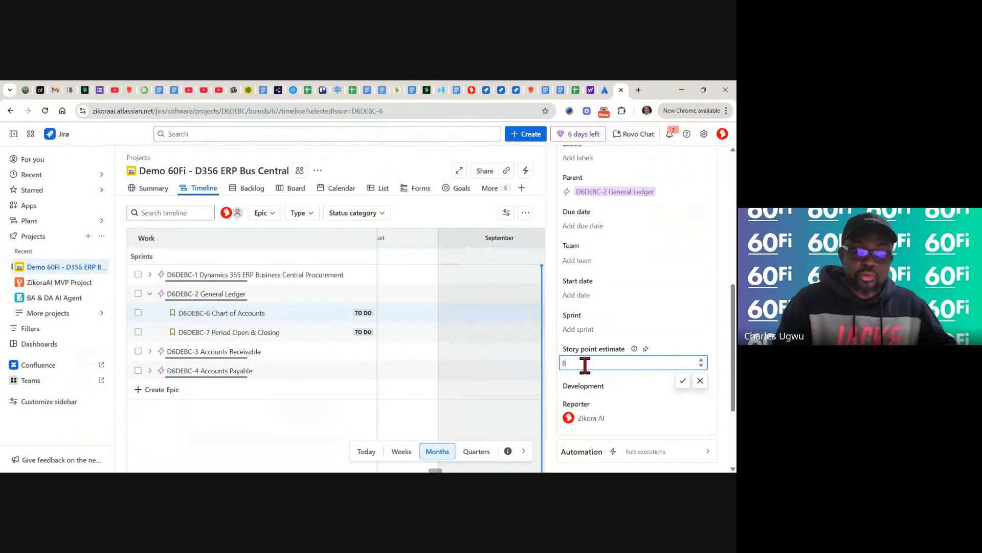
key("BackSpace")
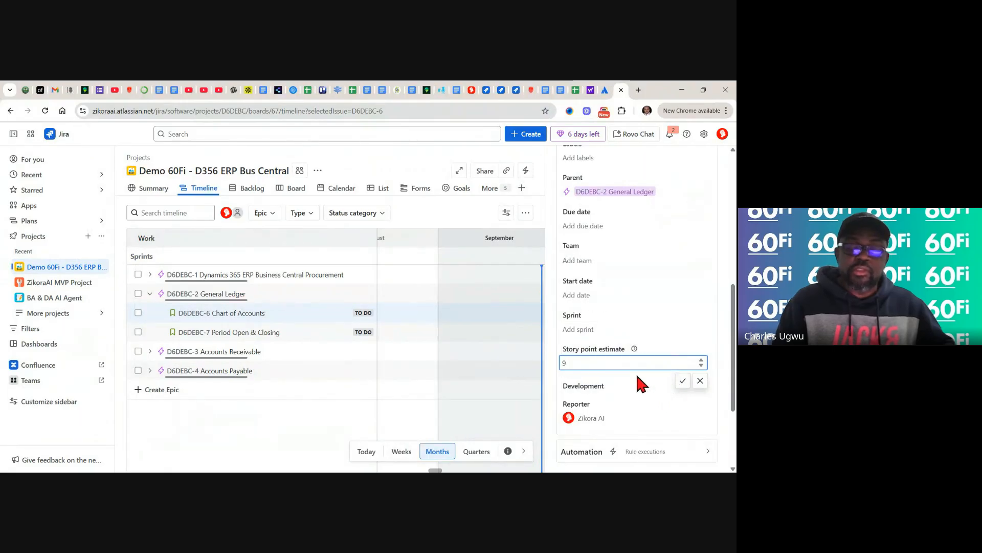
left_click(684, 382)
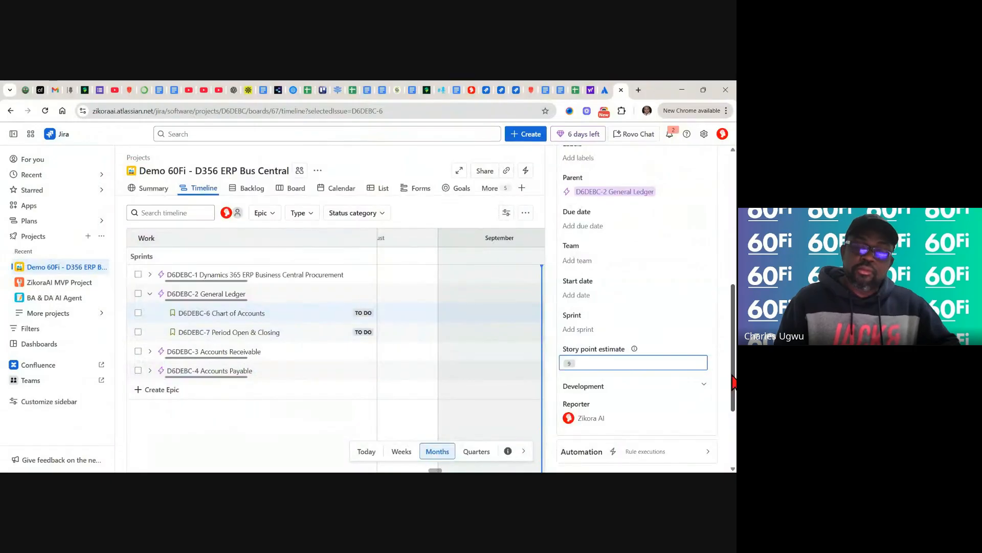
left_click_drag(733, 378, 728, 221)
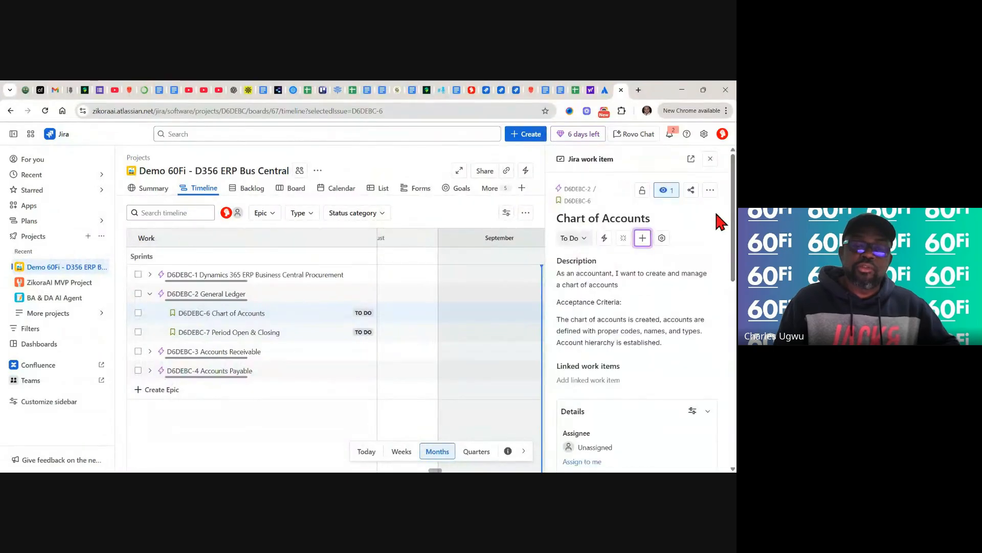
- Close Chart of Accounts and open the D6DEBC-7 Period Open & Closing work item
left_click(711, 162)
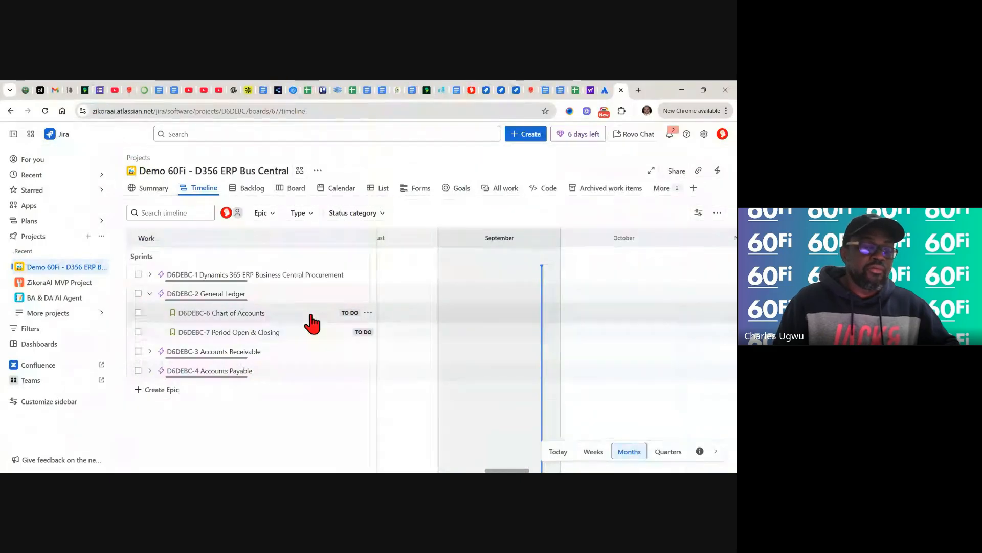
left_click(224, 337)
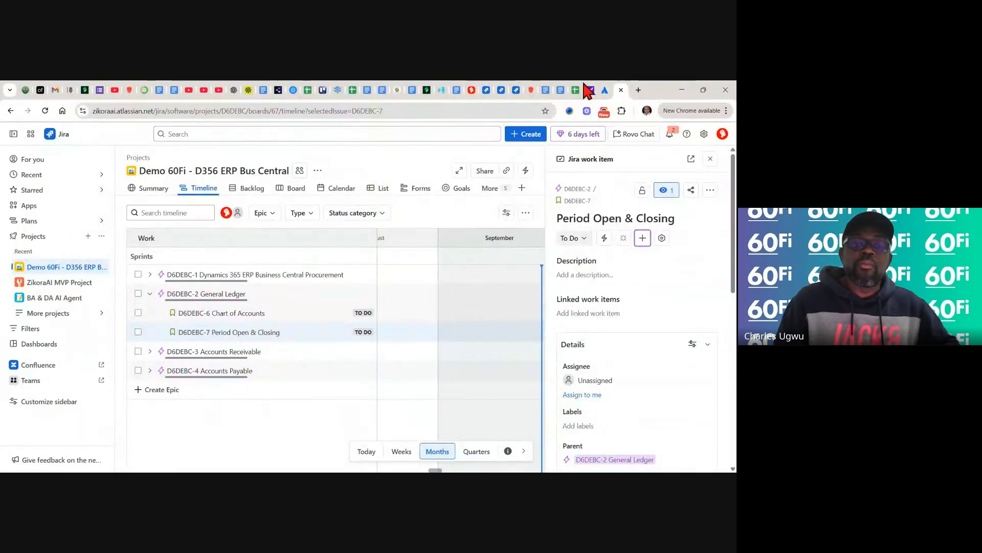
- Copy the Period Open & Closing user story from cell C5 of the backlog spreadsheet
left_click(575, 90)
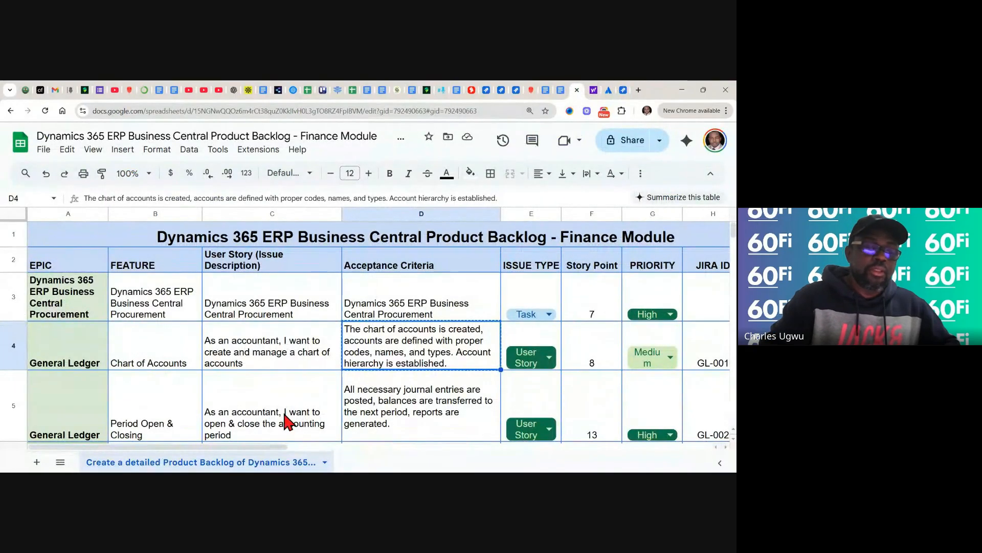
scroll(252, 352, "down", 2)
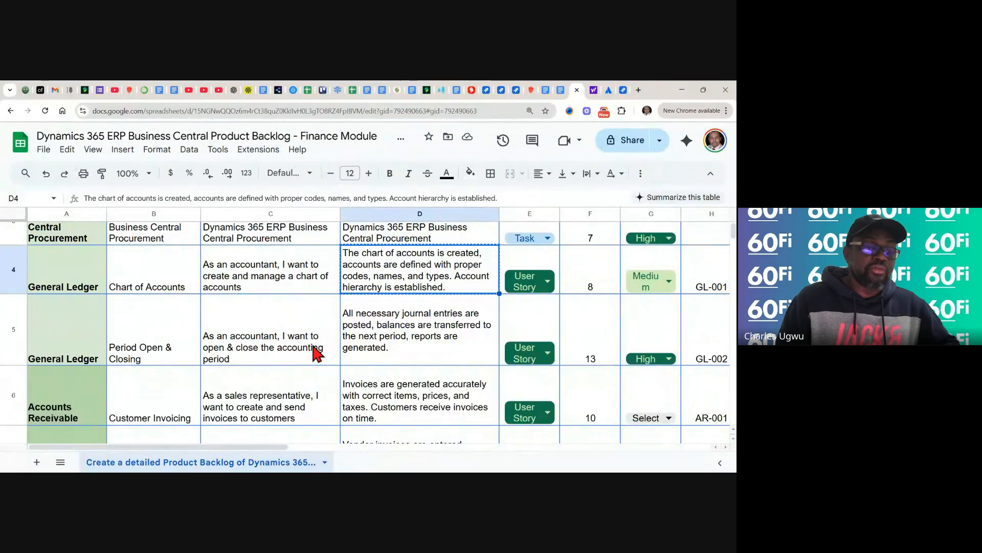
left_click(262, 350)
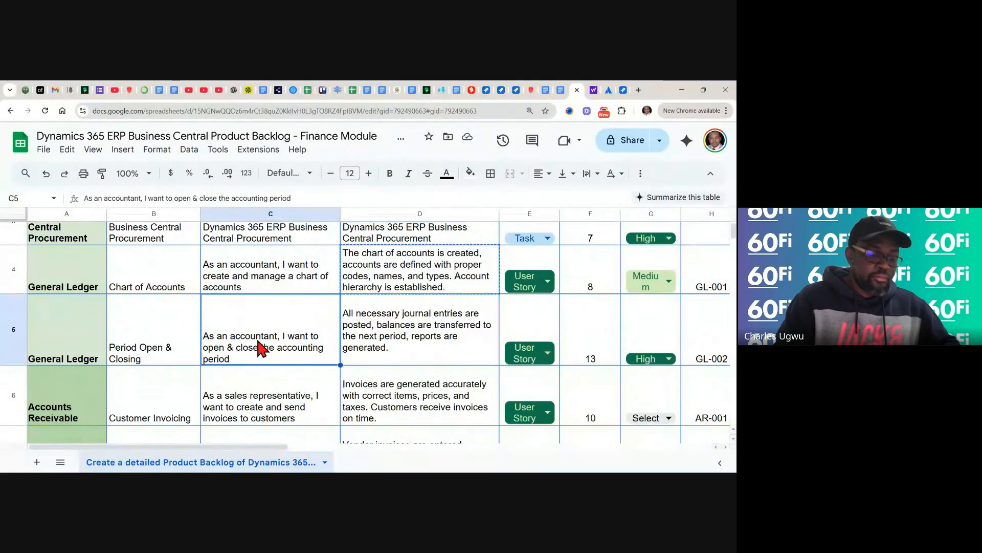
key("ctrl+c")
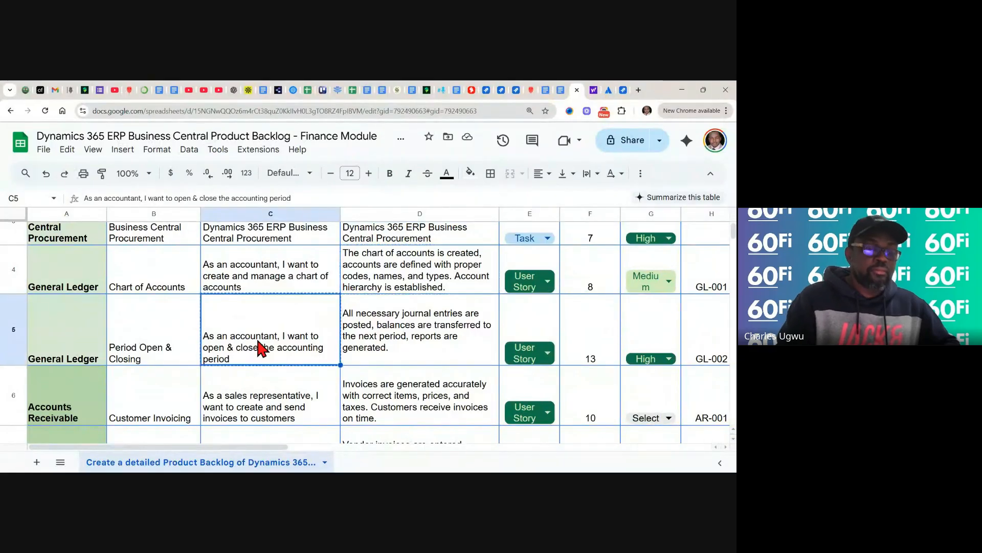
- Paste the accountant user story into the Period Open & Closing description, then add an 'Acceptance Criteria:' line
left_click(622, 91)
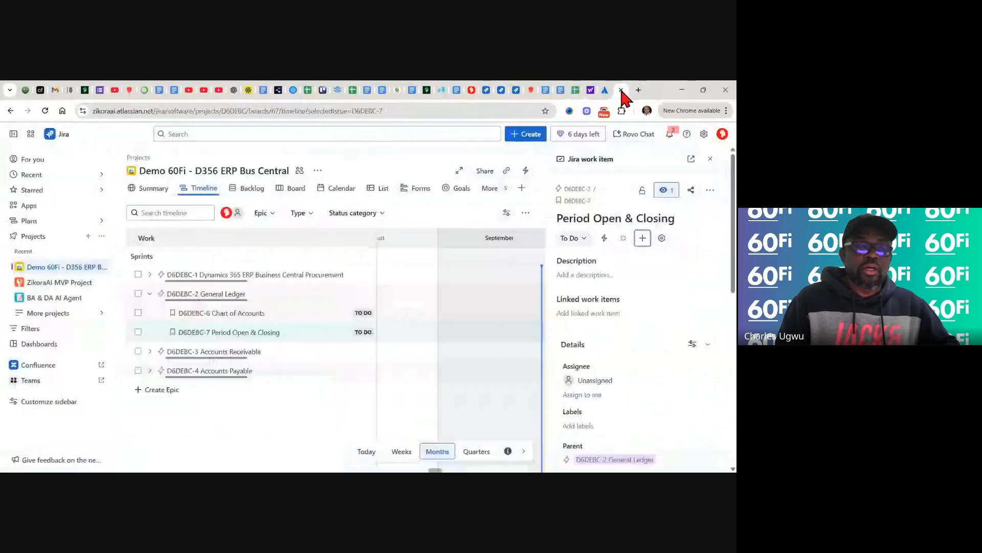
left_click(597, 275)
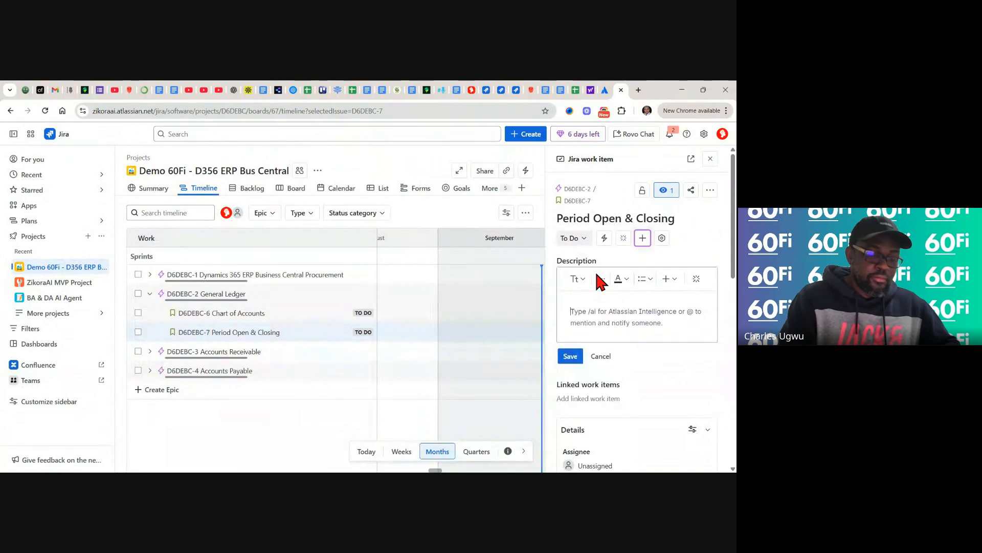
key("ctrl+v")
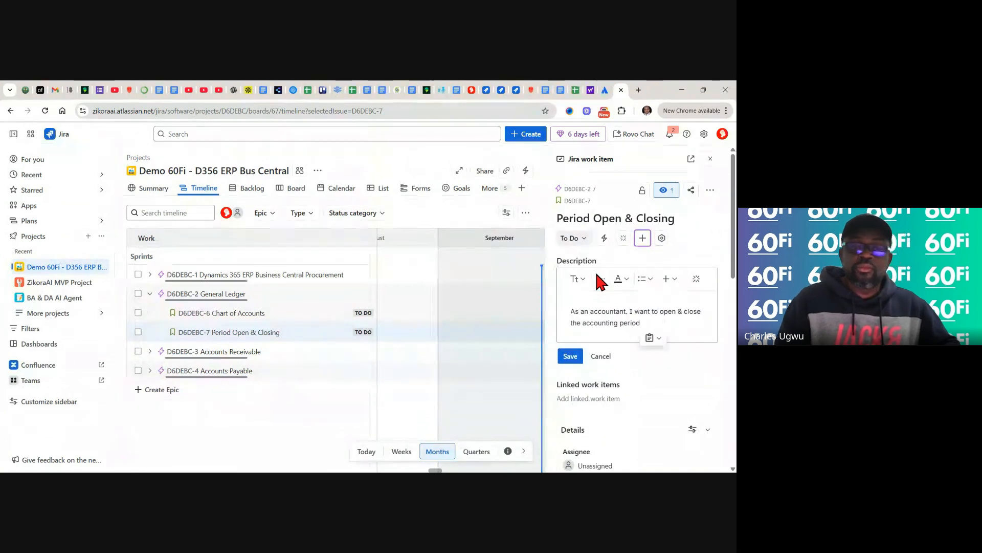
key("Return")
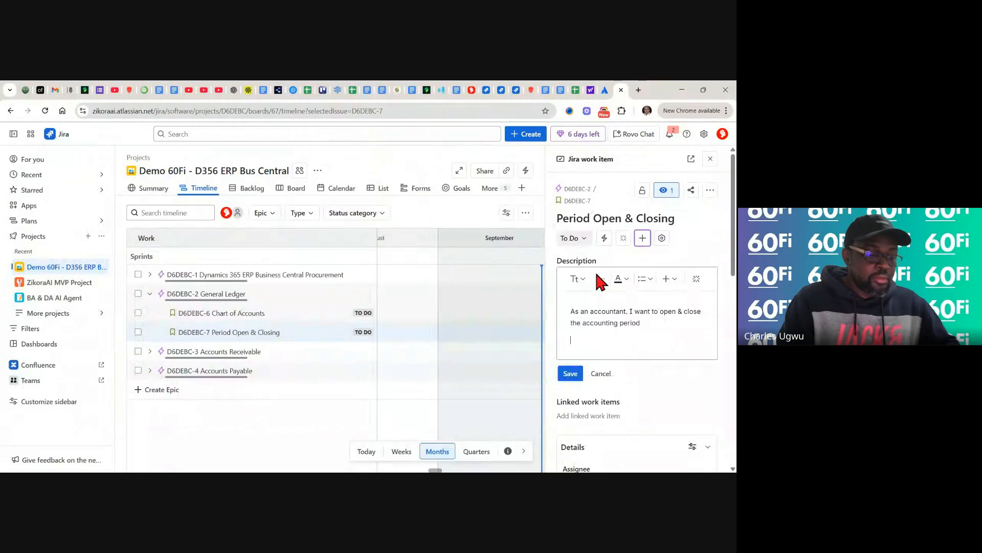
type("A")
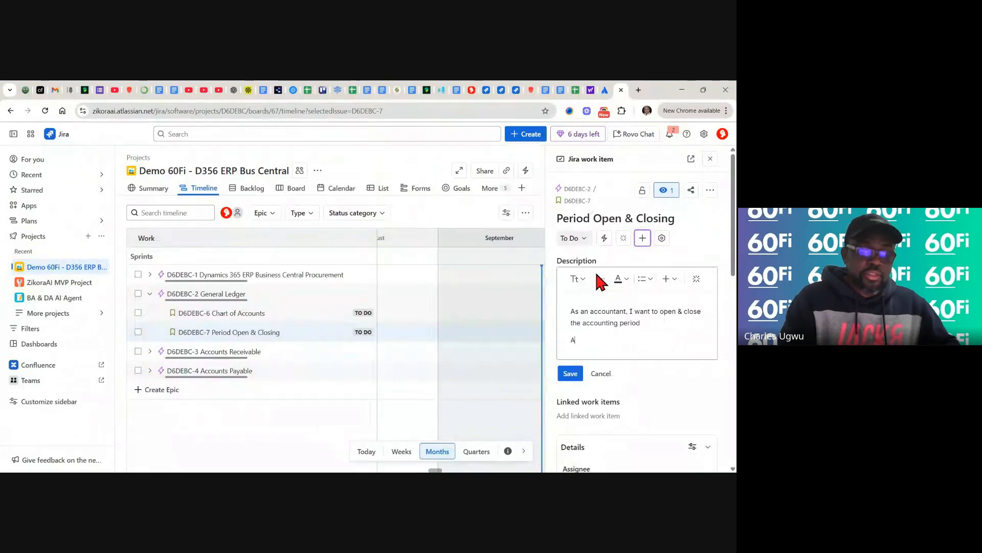
type("ccep")
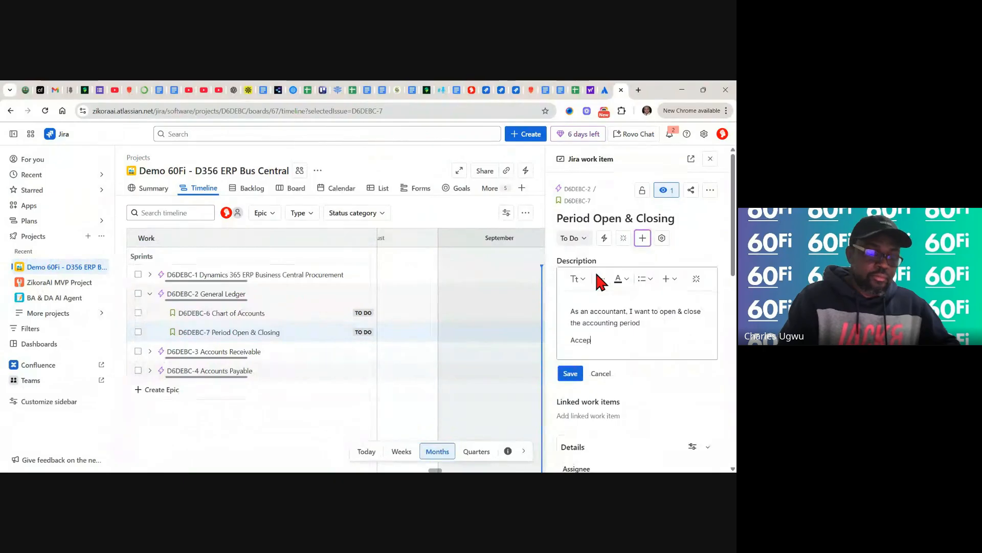
type("tance ")
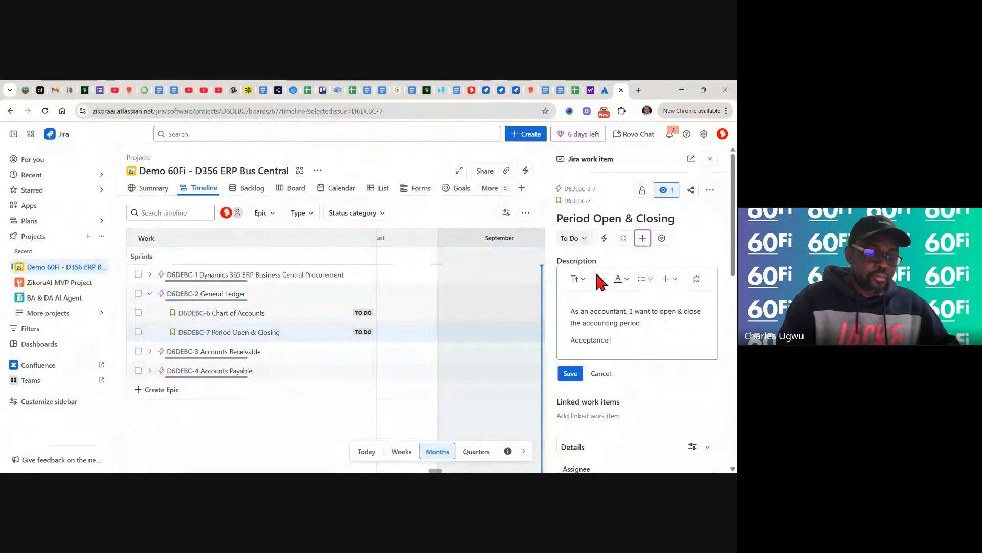
type("Criteria")
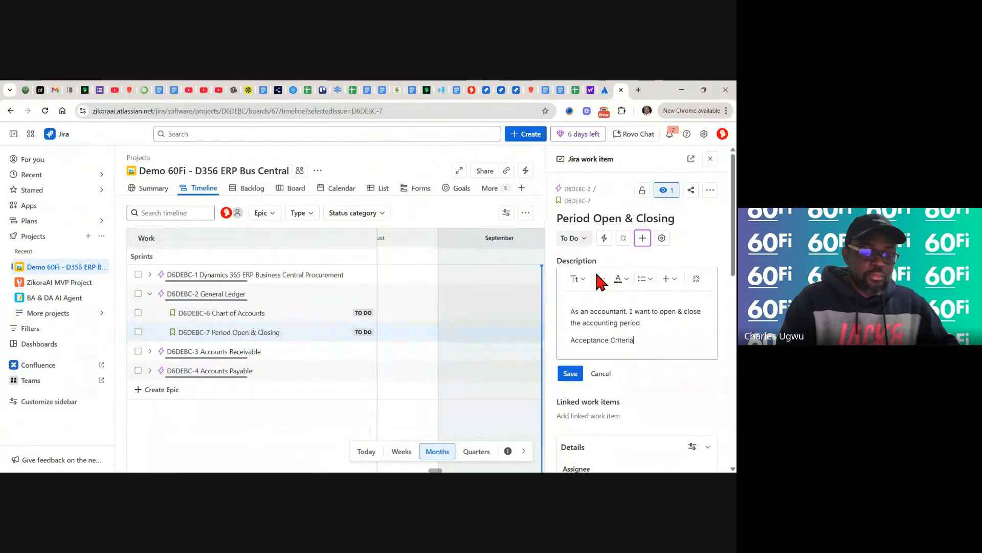
type(":")
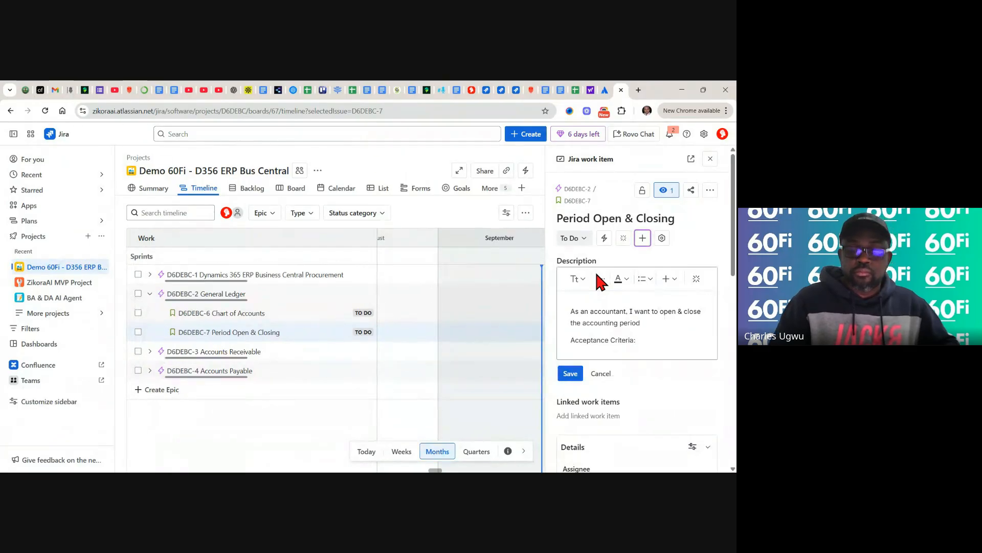
key("Return")
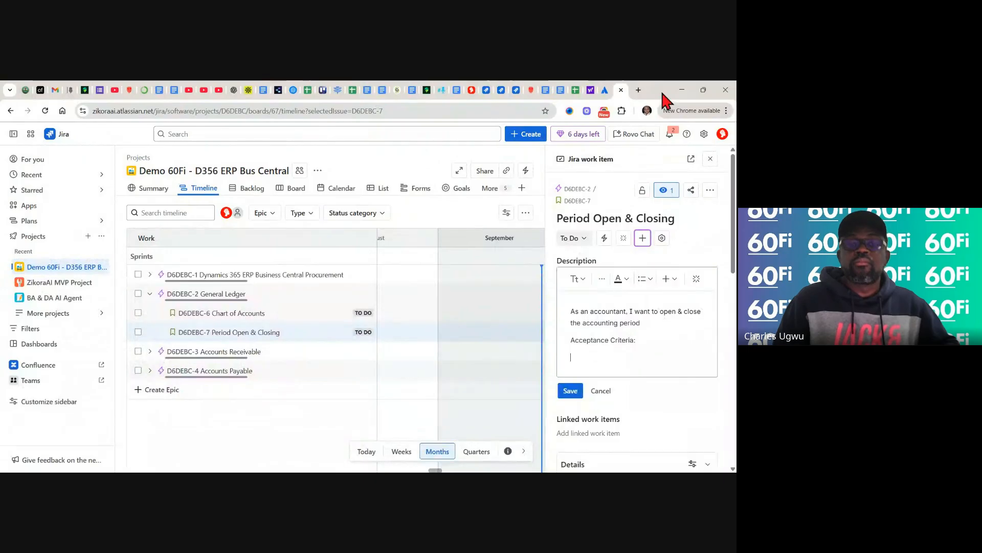
- Copy the Period Open & Closing acceptance criteria from backlog cell D5
left_click(575, 90)
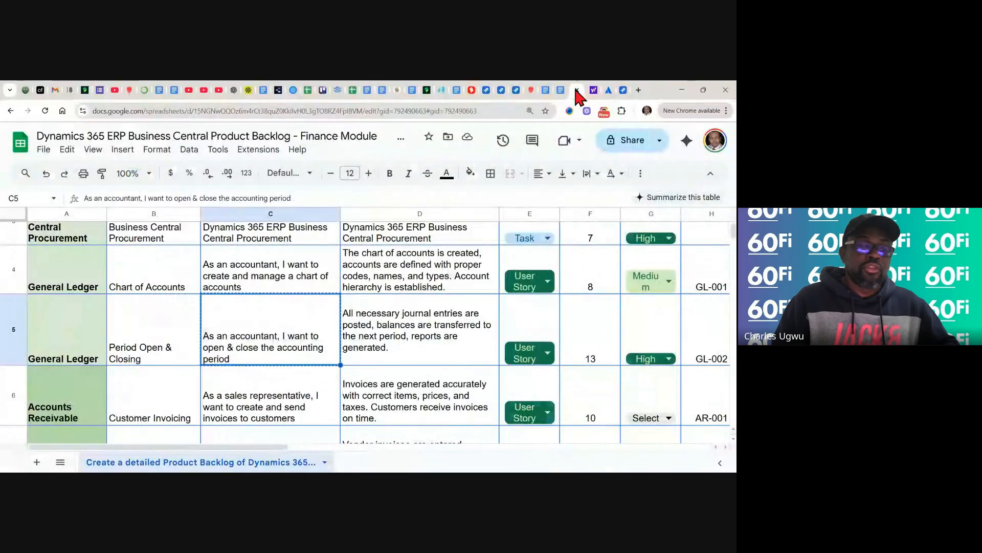
left_click(388, 344)
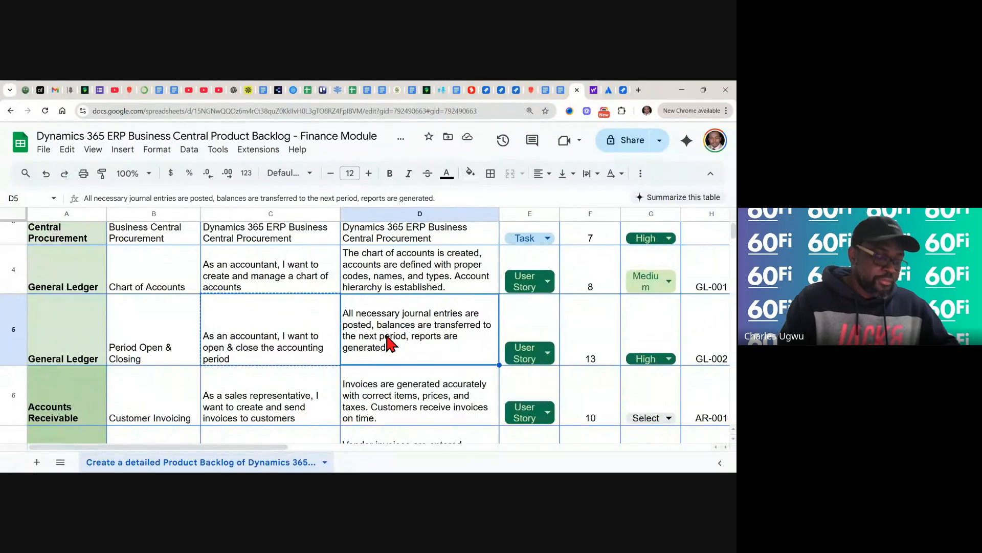
key("ctrl+c")
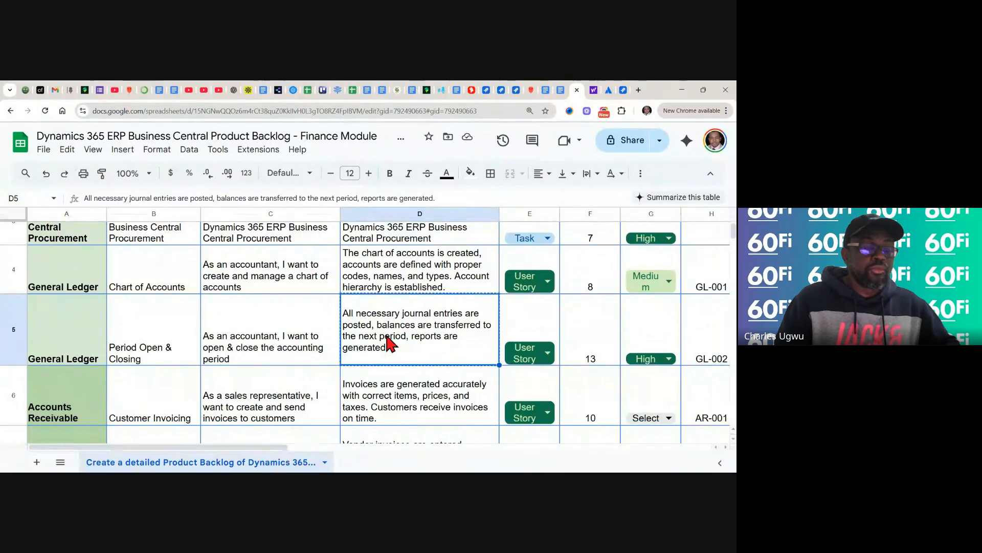
- Paste the acceptance criteria under the heading and save the Period Open & Closing description
left_click(623, 91)
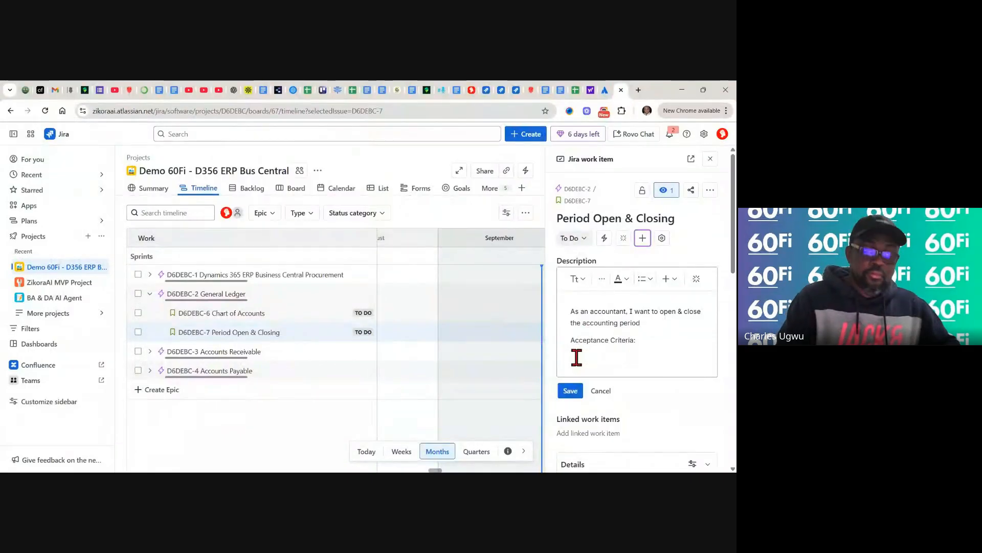
key("ctrl+v")
left_click(573, 428)
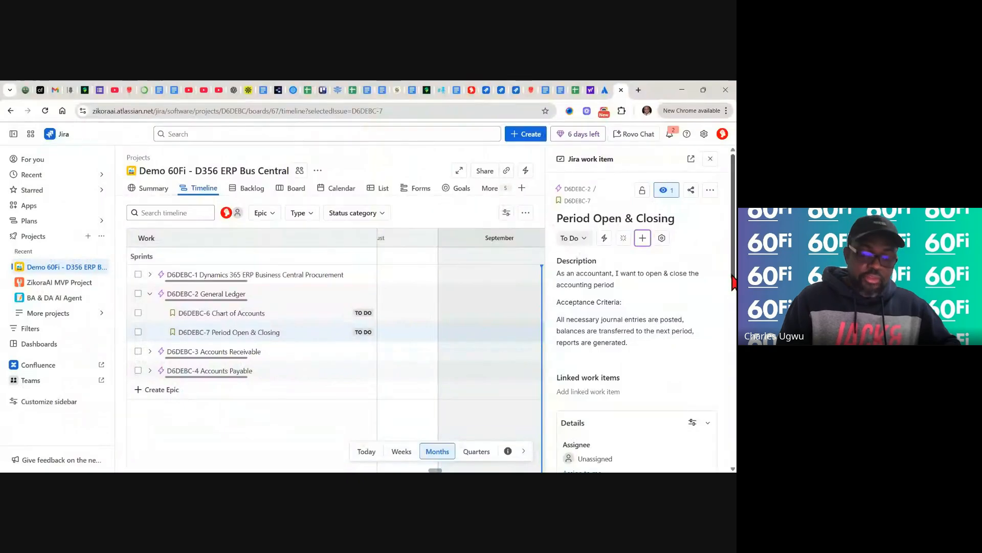
- Set the story point estimate to 8
left_click_drag(728, 279, 727, 409)
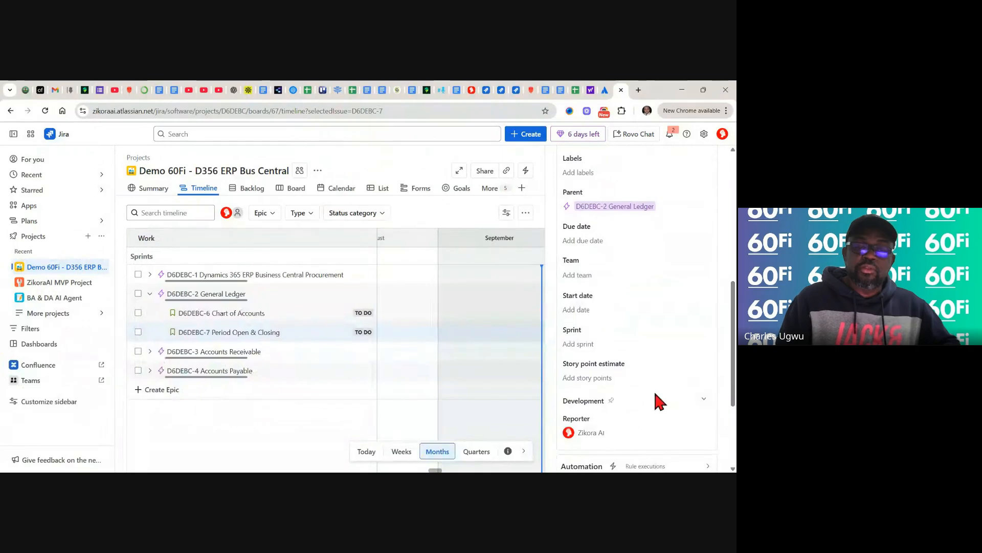
left_click(598, 379)
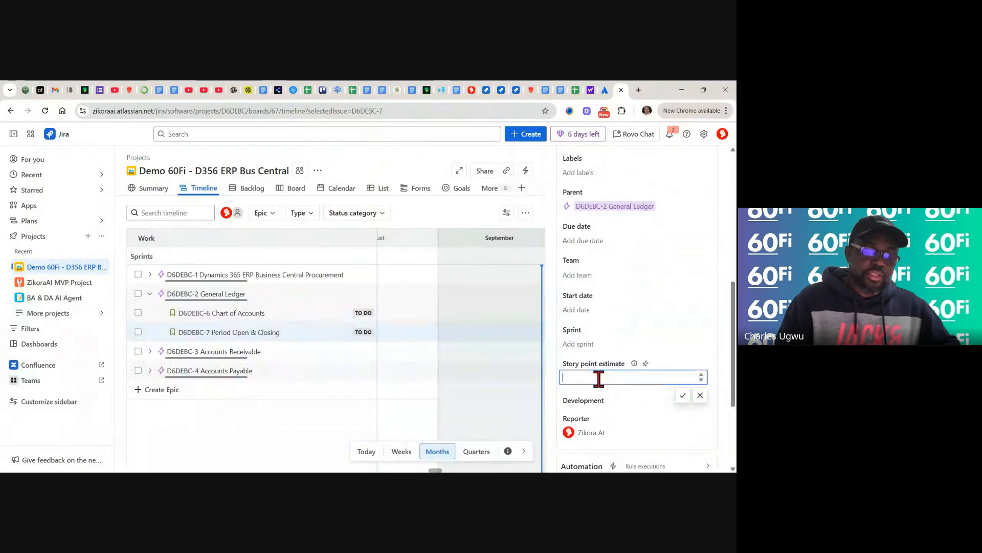
type("8")
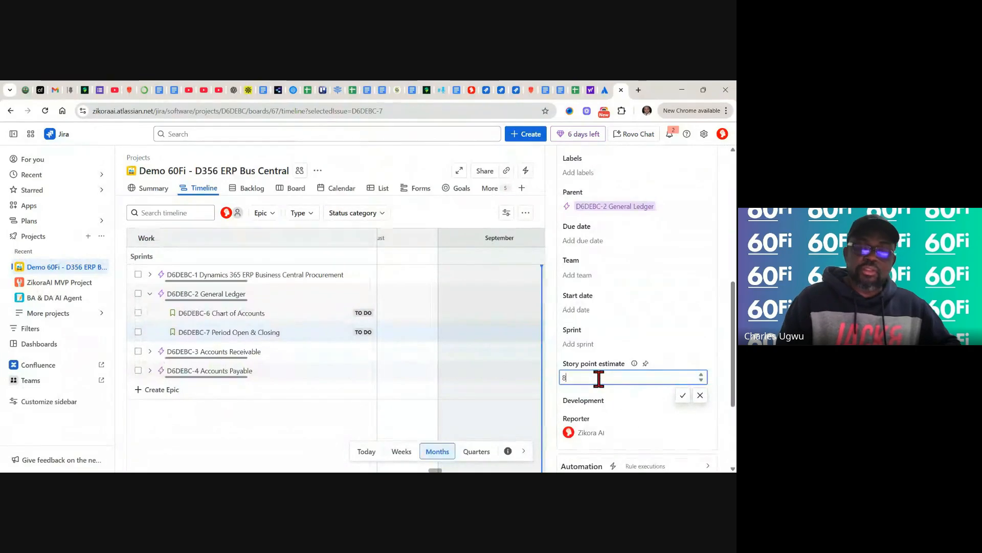
left_click(683, 395)
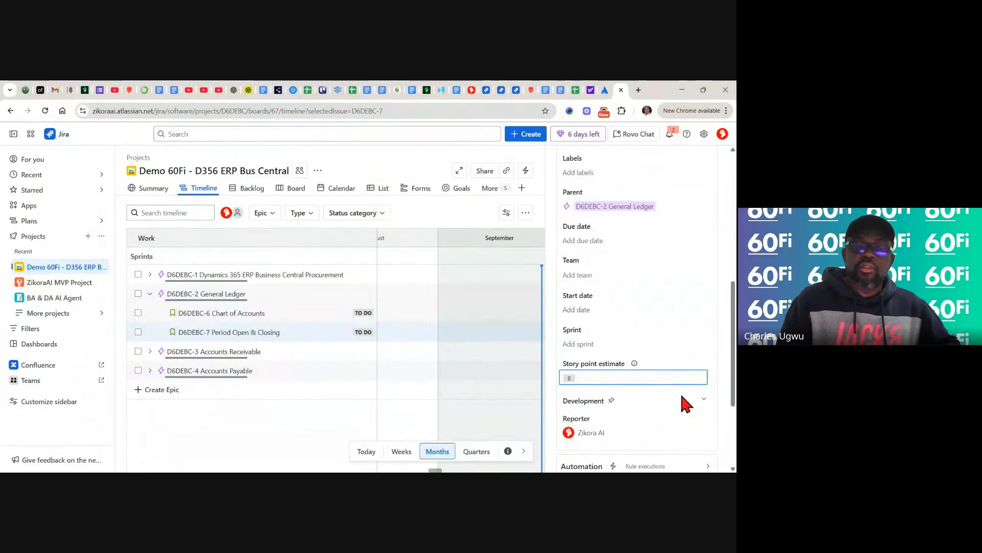
scroll(729, 266, "up", 5)
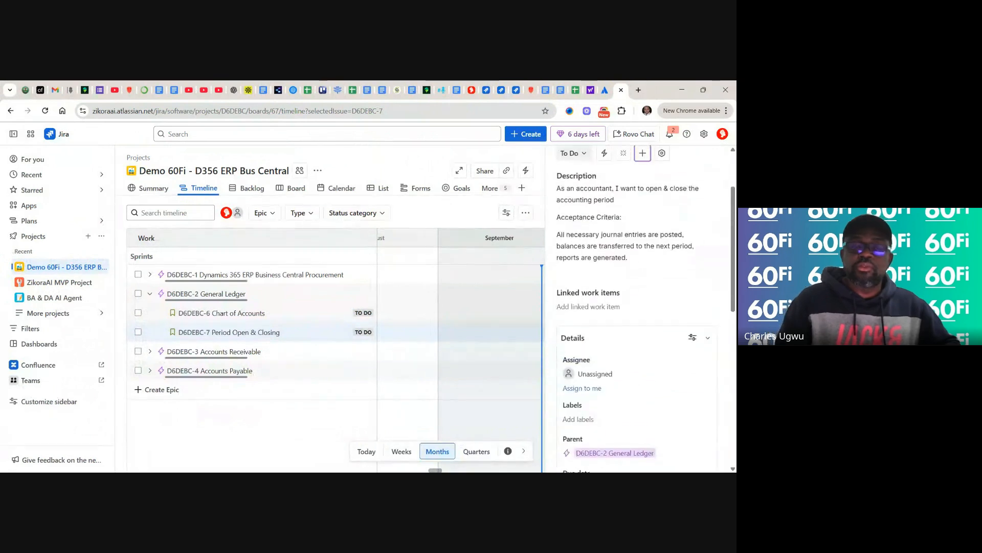
- Close the details panel, collapse General Ledger, expand Accounts Receivable and open D6DEBC-8 Customer Invoicing
scroll(637, 307, "up", 2)
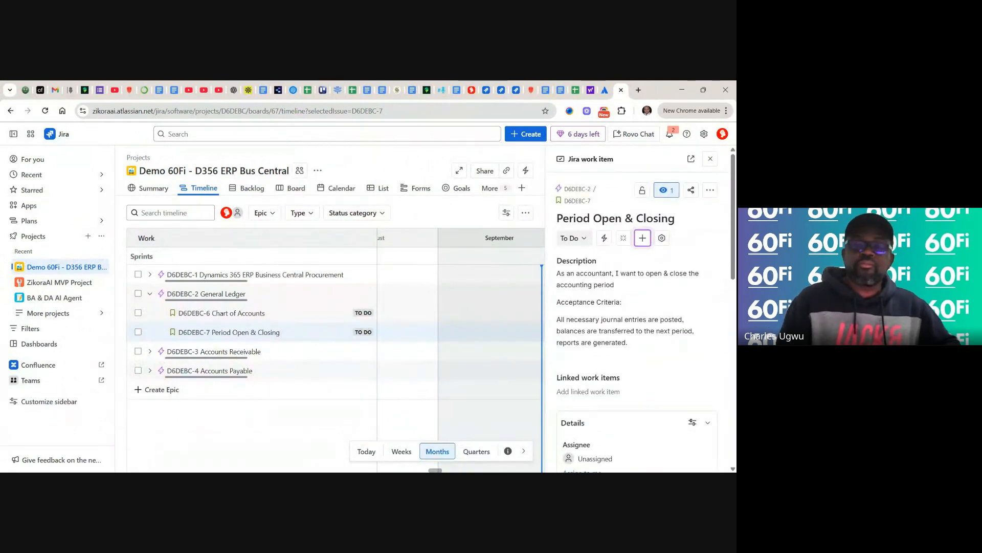
left_click(710, 159)
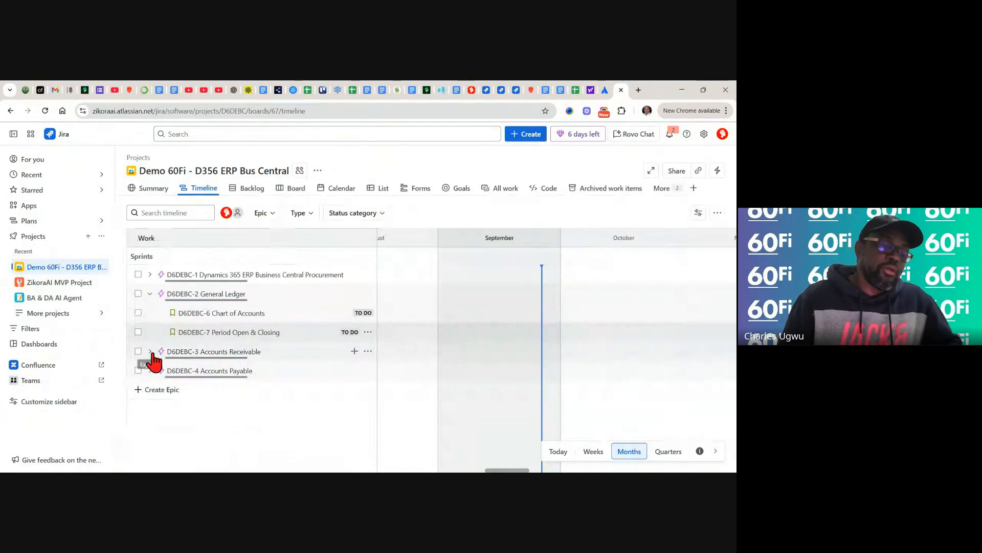
left_click(150, 294)
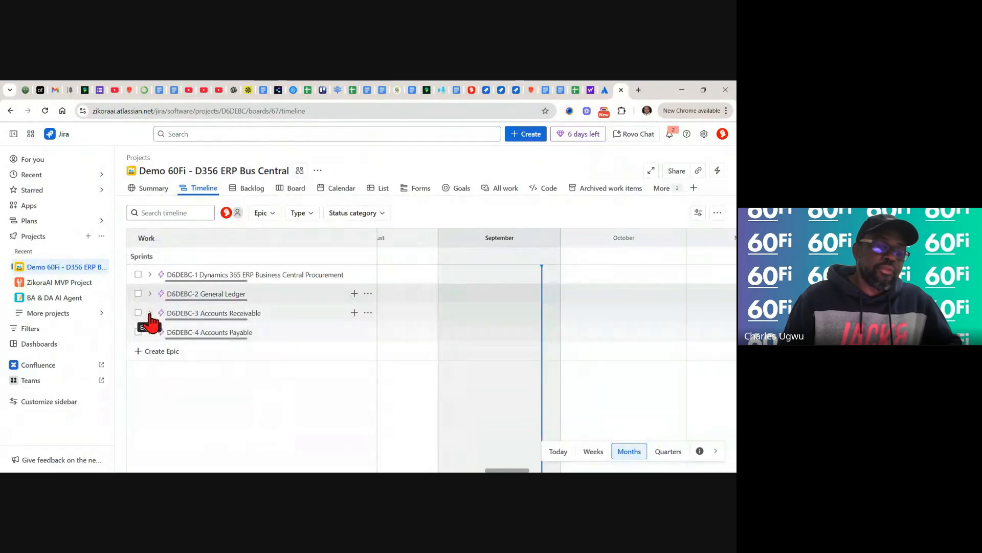
left_click(150, 313)
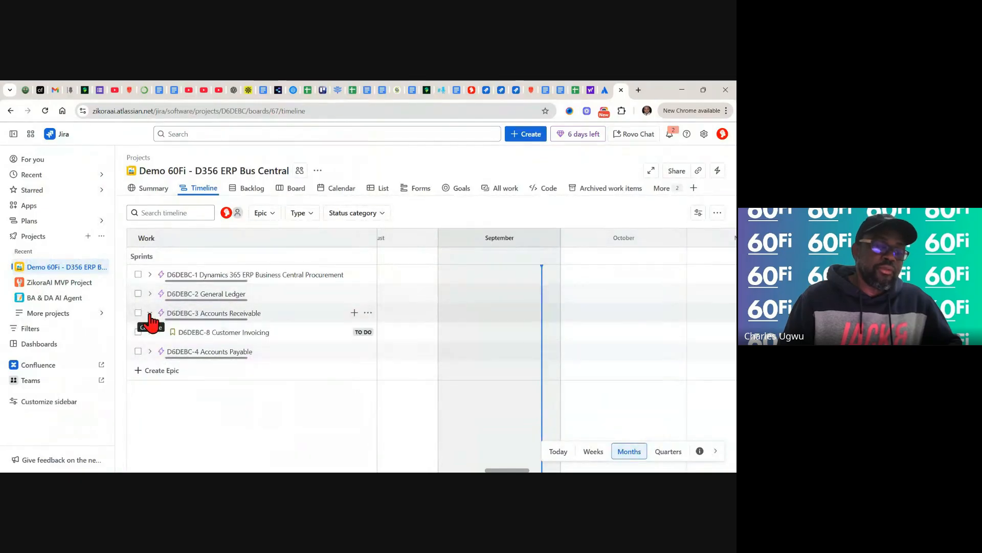
left_click(224, 337)
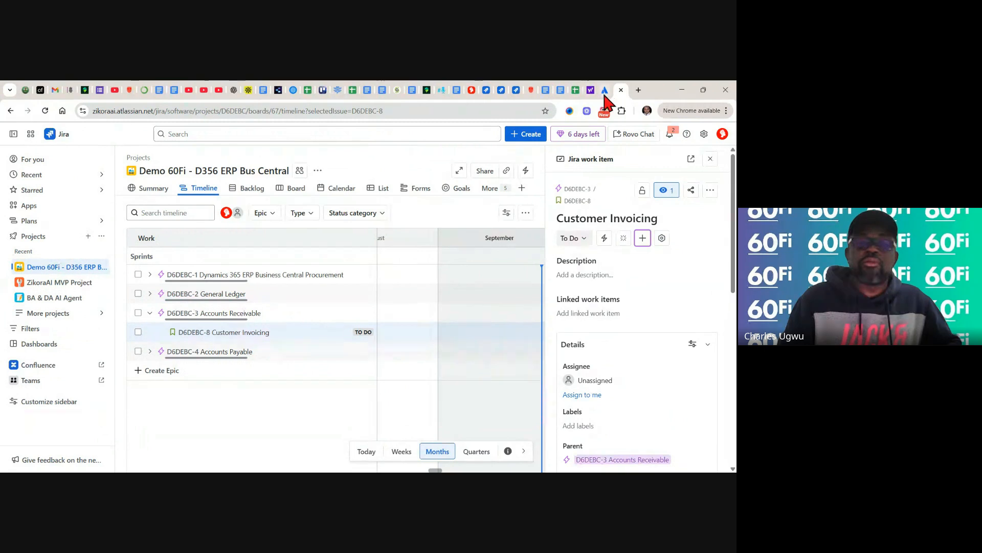
- Copy the sales-representative user story from backlog cell C6 and return to the Customer Invoicing item
left_click(575, 90)
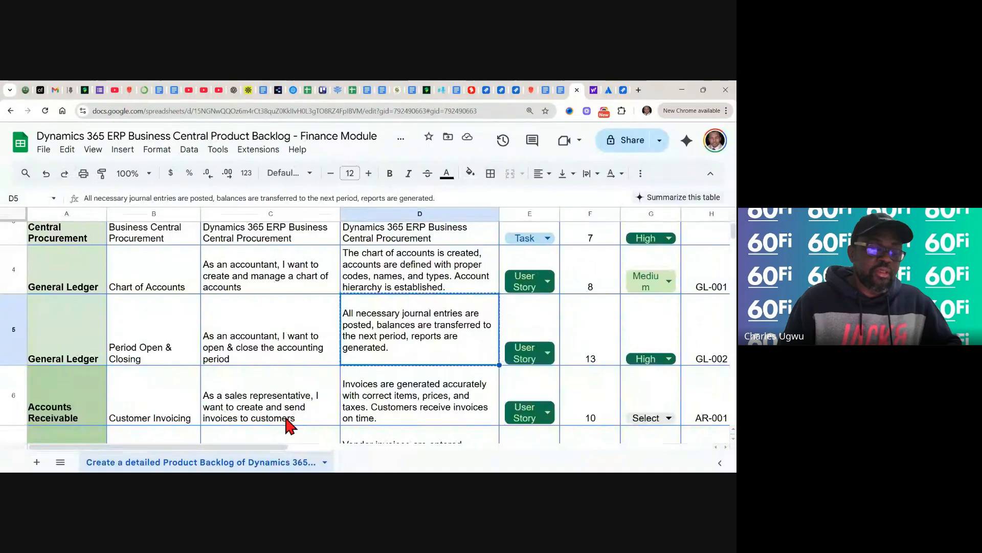
left_click(265, 408)
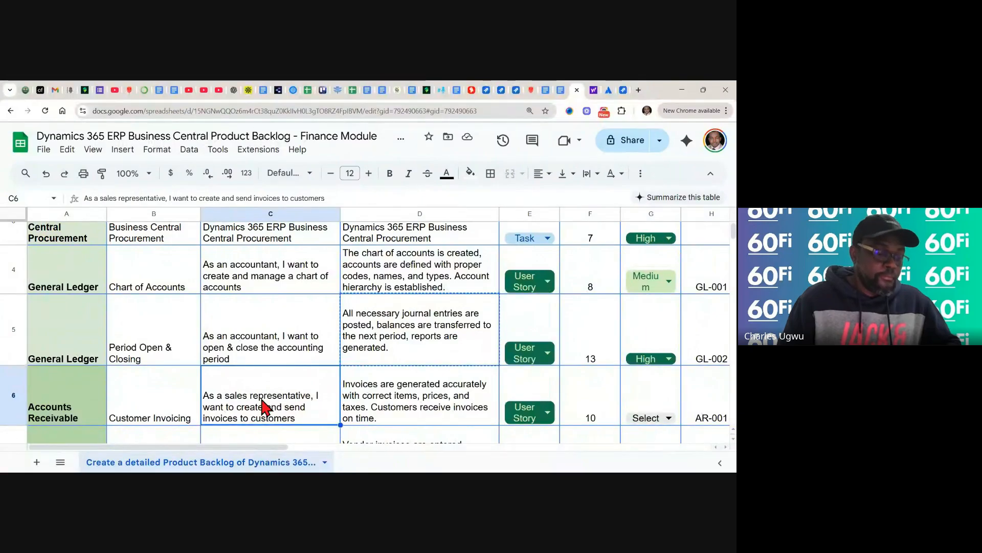
key("ctrl+c")
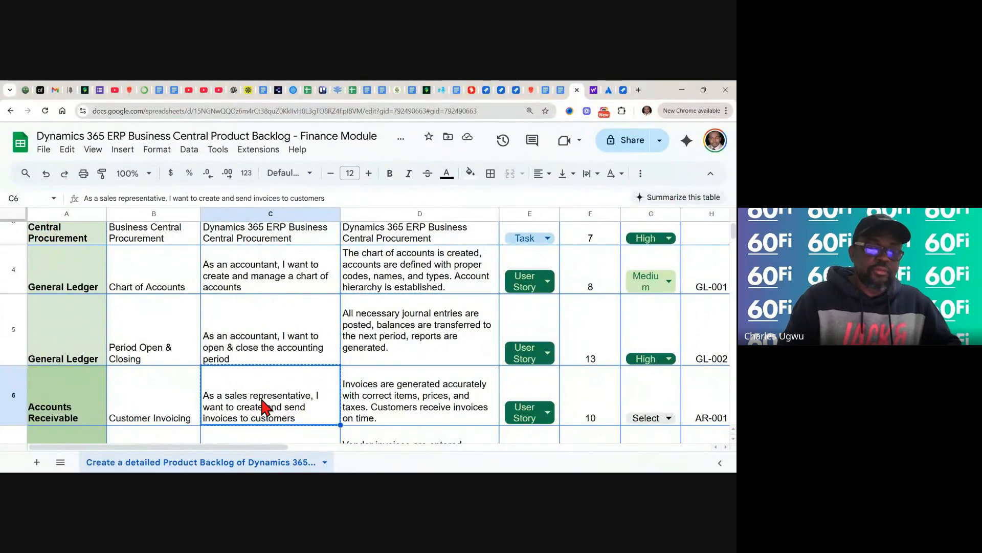
left_click(623, 90)
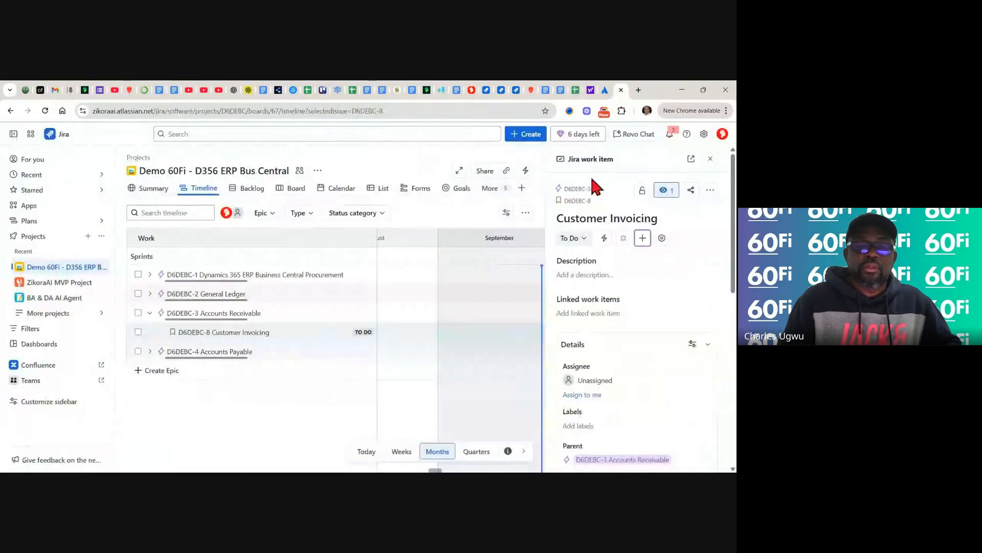
- Paste the sales-representative story into the Customer Invoicing description, followed by an 'Acceptance Criteria:' line
left_click(596, 275)
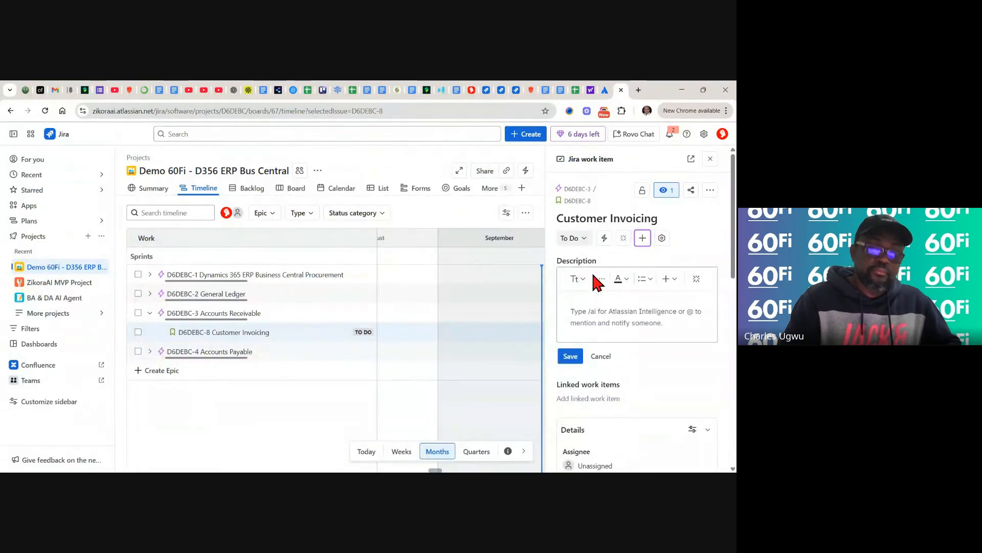
key("ctrl+v")
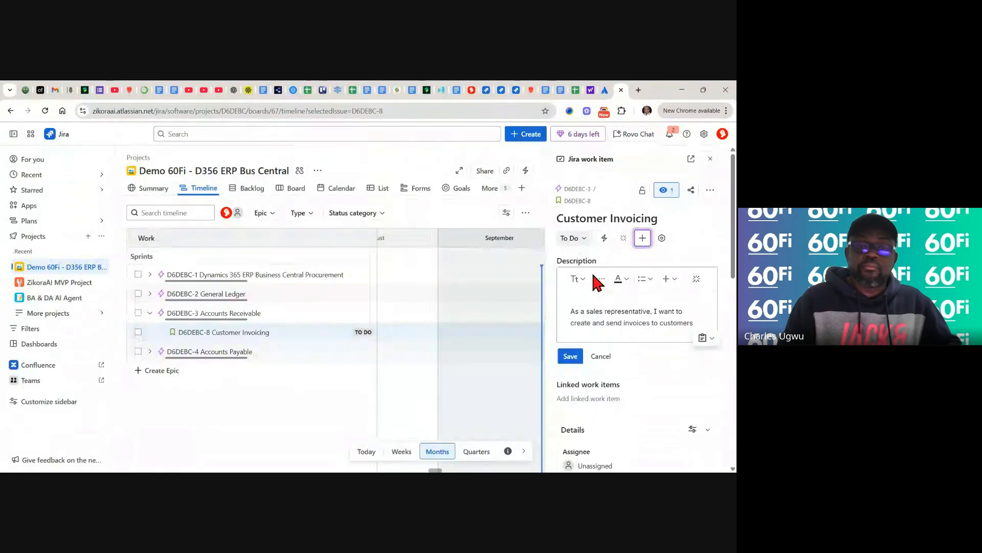
key("Return")
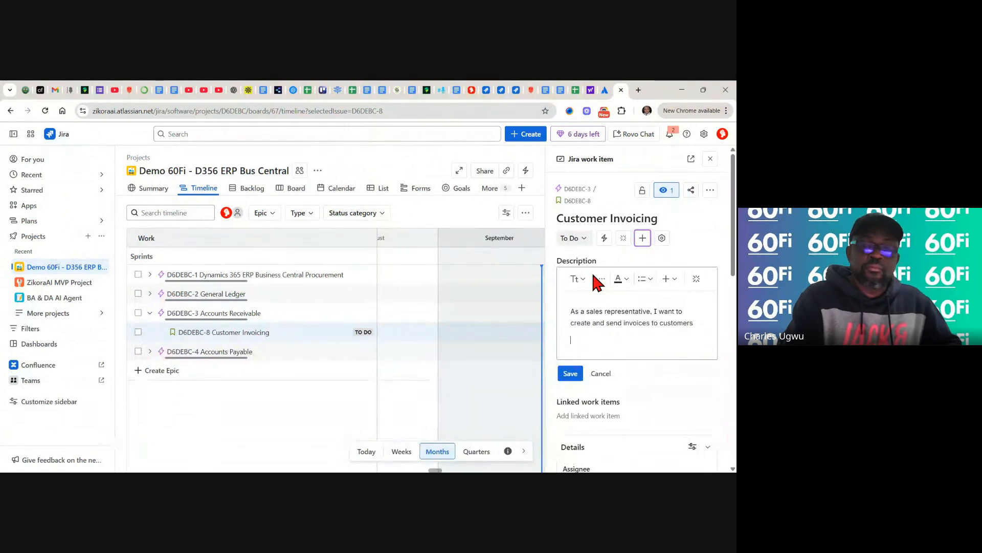
type("Acce")
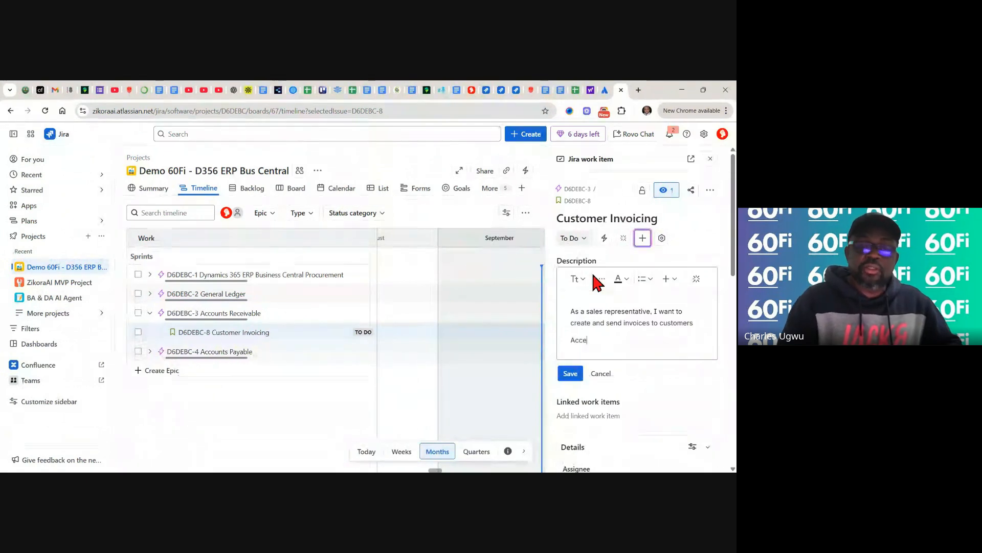
type("p")
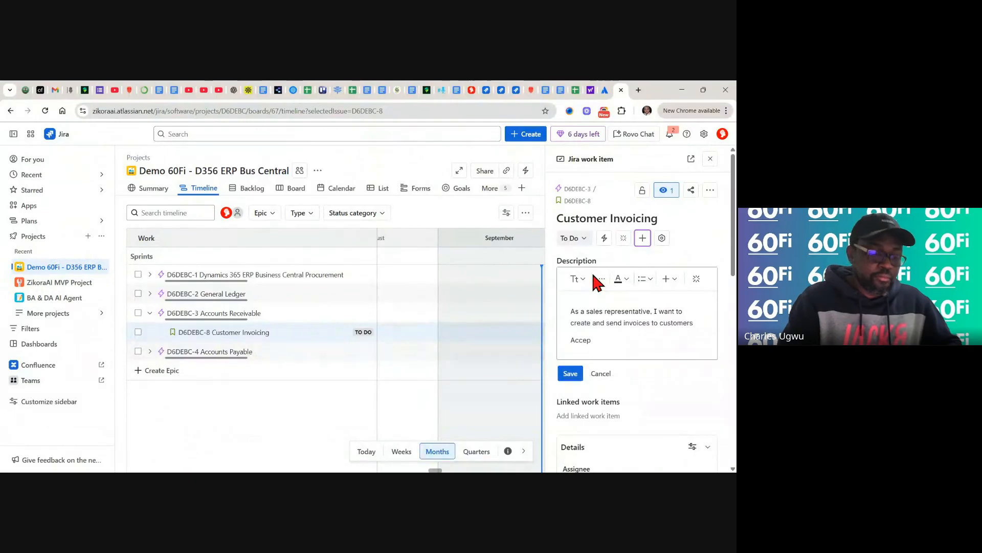
type("tance")
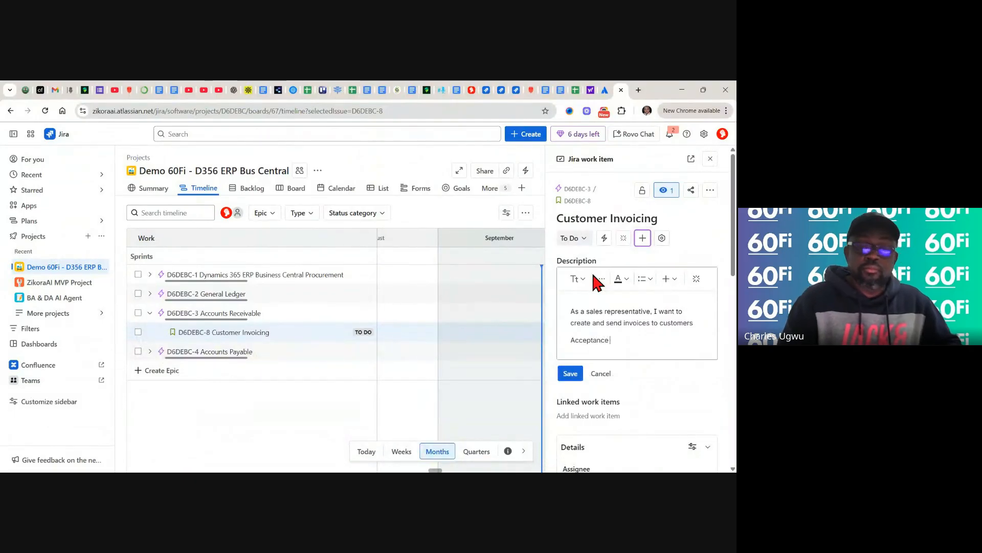
type(" Cr")
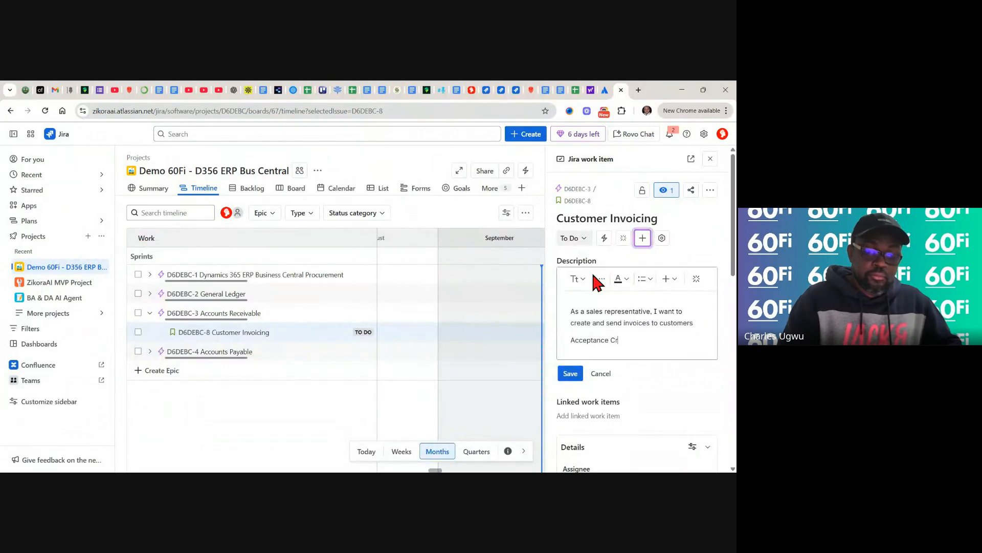
type("iter")
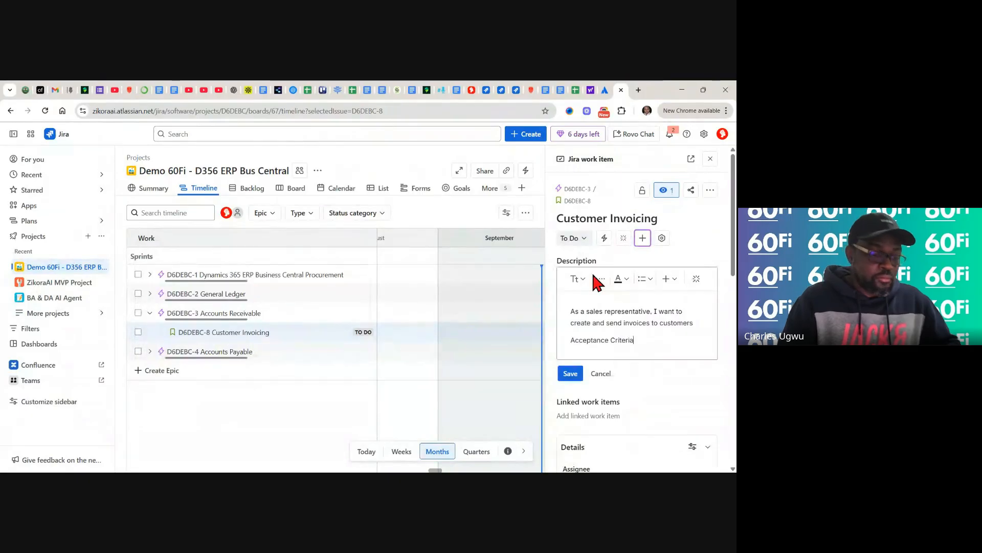
type("ia:")
key("Return")
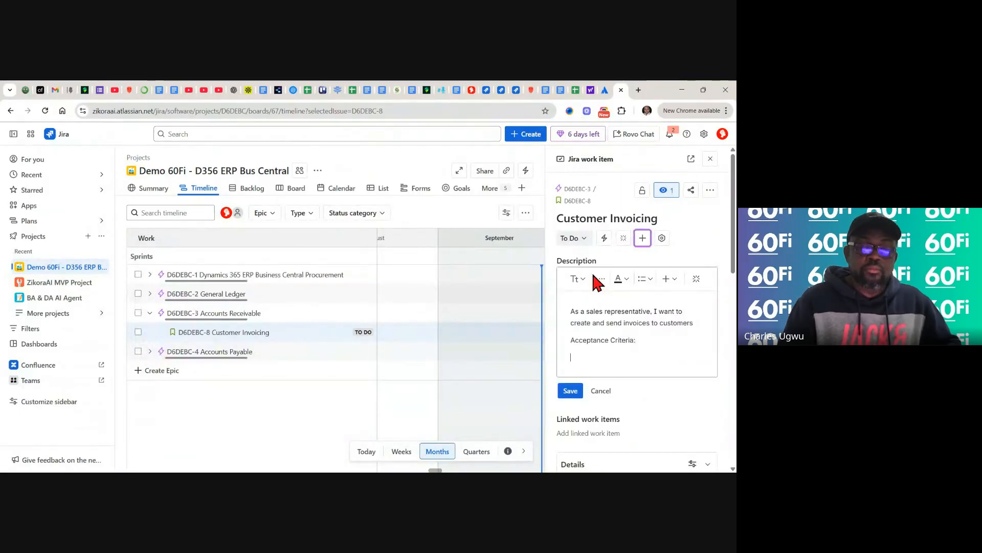
- Copy the invoicing acceptance criteria from backlog cell D6 and return to the Jira item
left_click(577, 89)
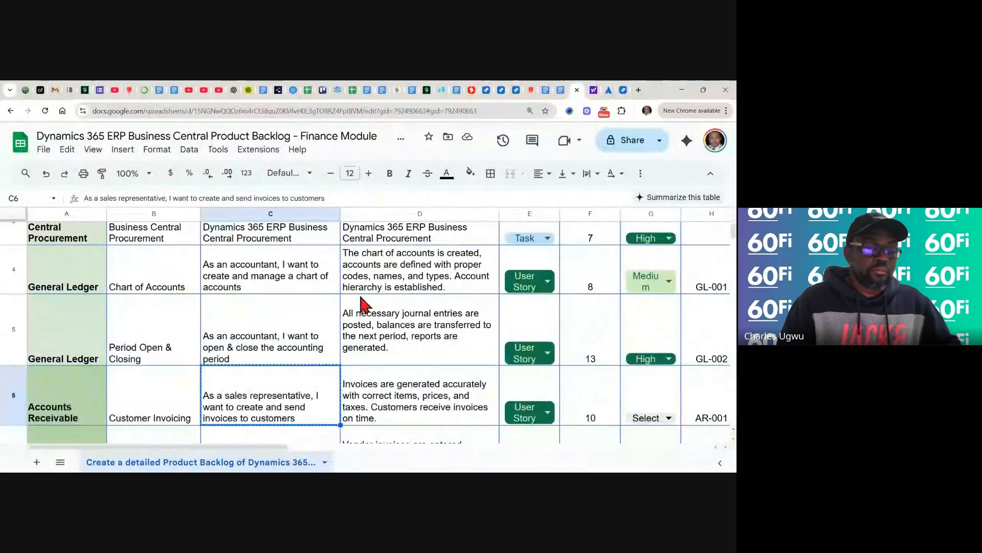
left_click(402, 409)
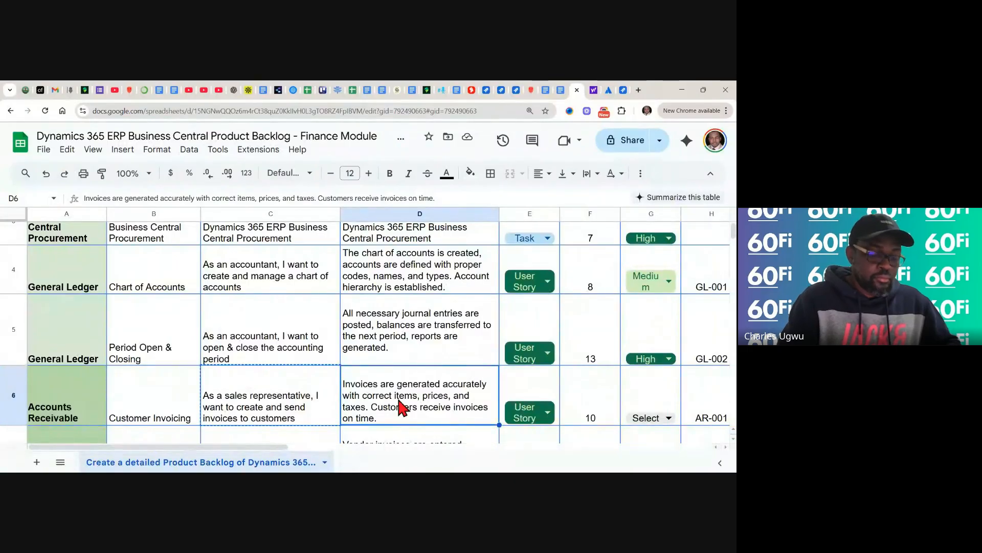
key("ctrl+c")
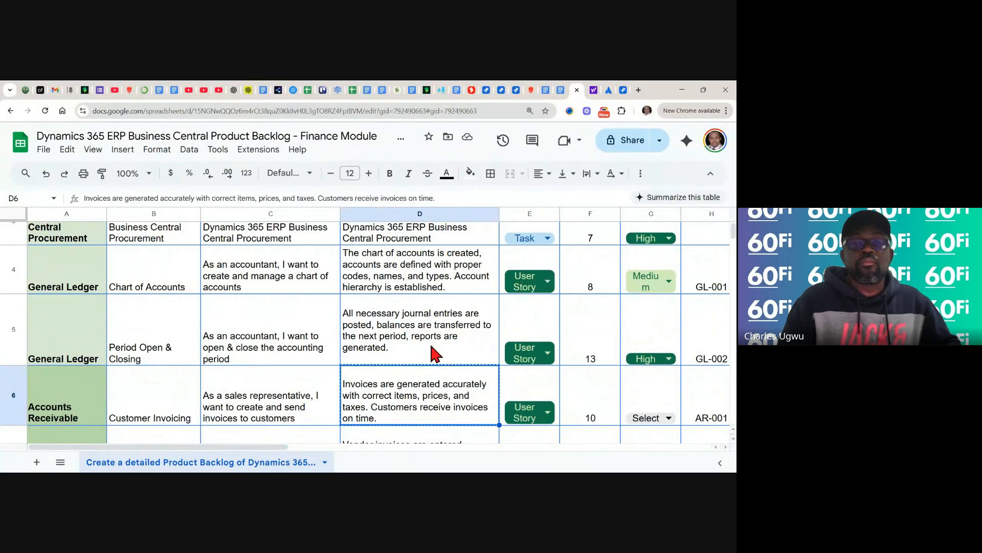
left_click(623, 91)
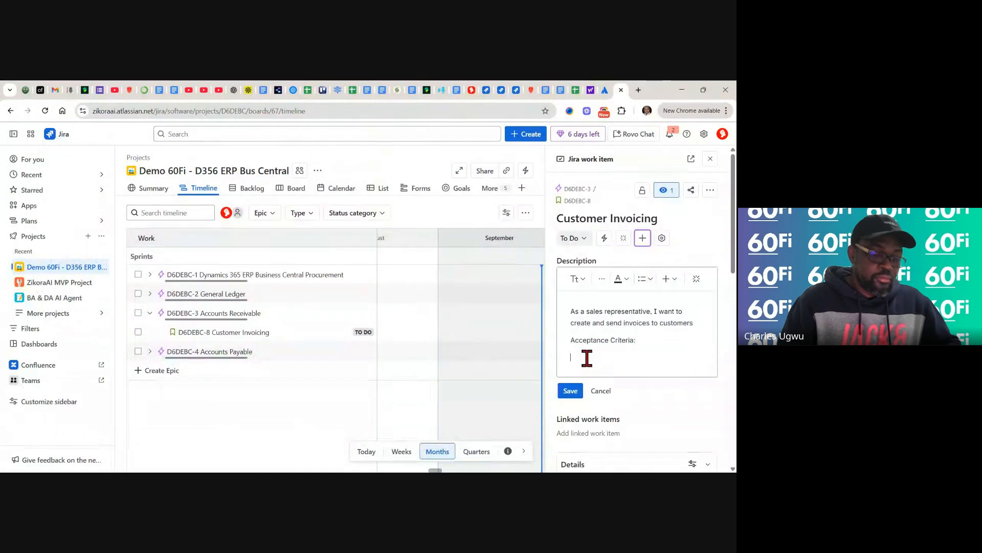
- Paste and save the Customer Invoicing acceptance criteria, set 7 story points, and close the panel
key("ctrl+v")
left_click(570, 413)
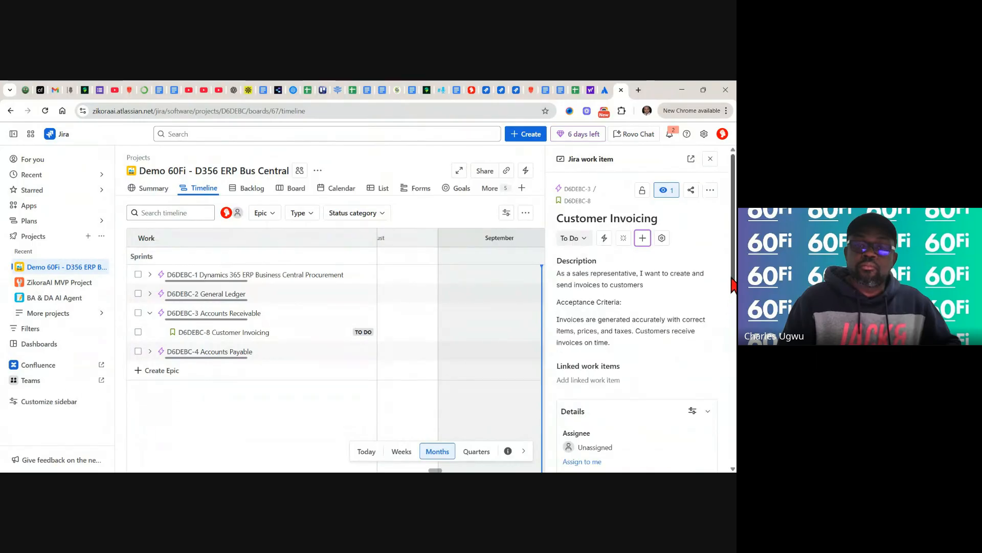
left_click_drag(733, 279, 733, 404)
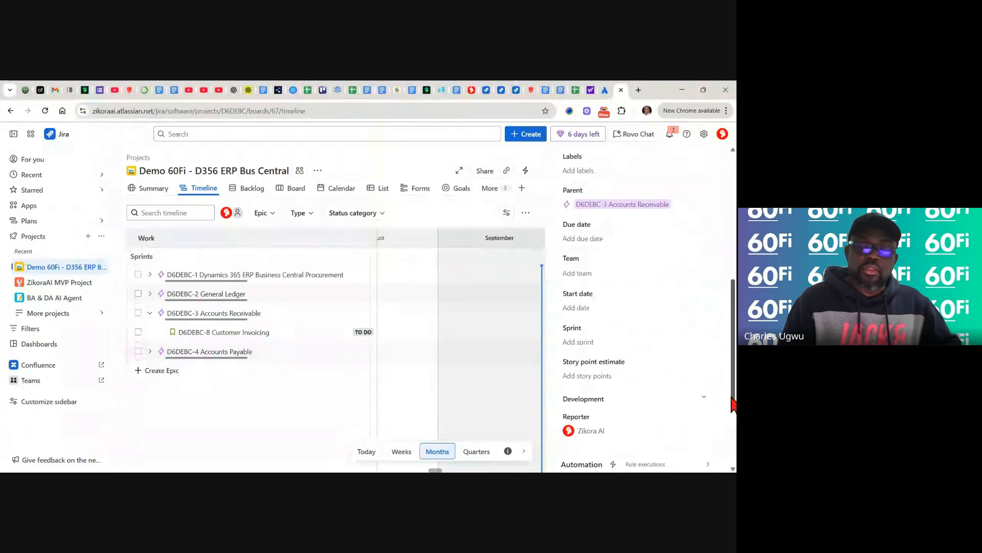
left_click(596, 376)
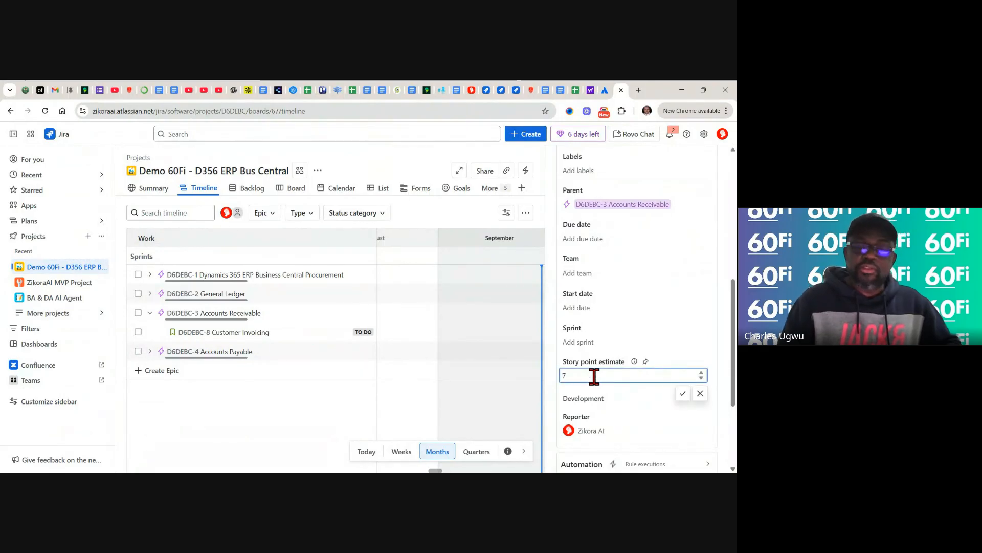
left_click(682, 393)
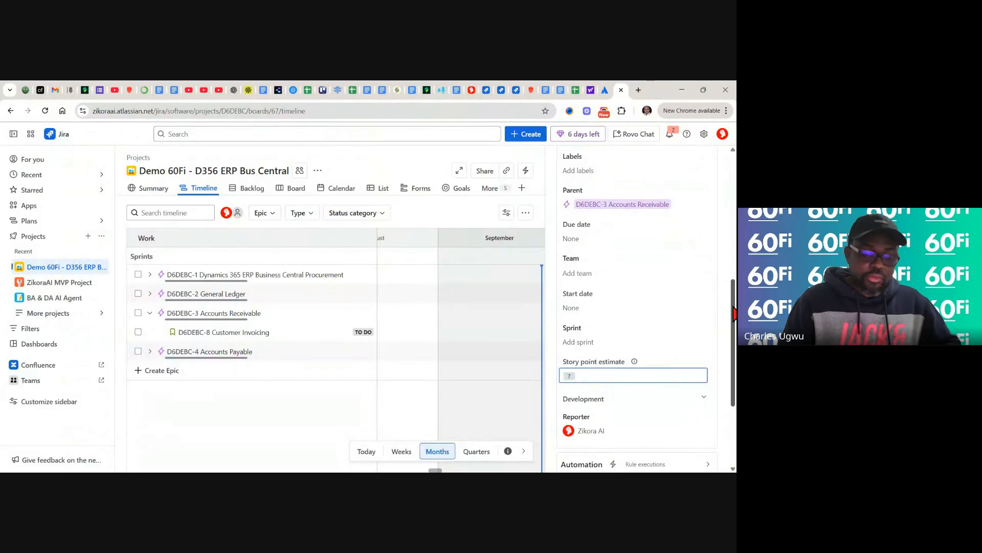
left_click_drag(733, 302, 732, 154)
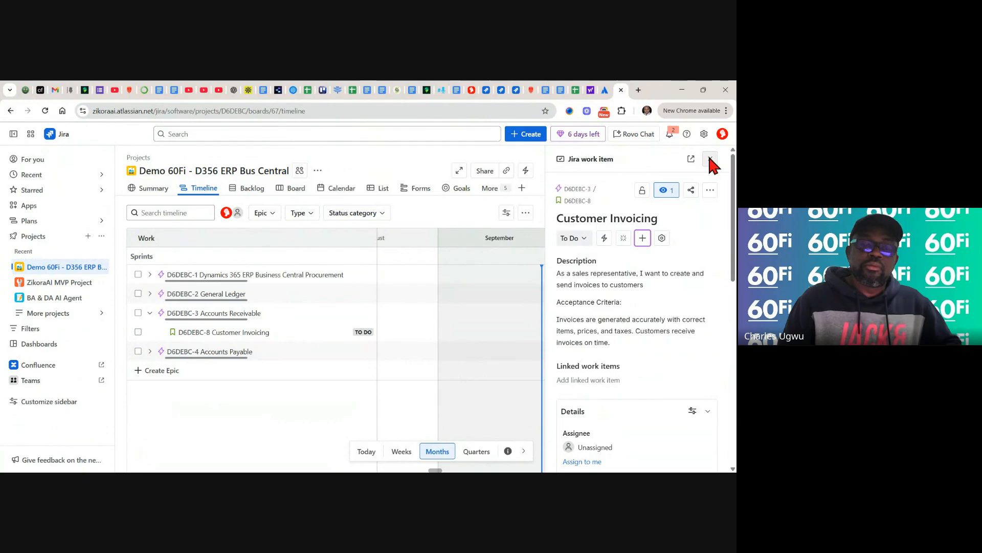
left_click(711, 160)
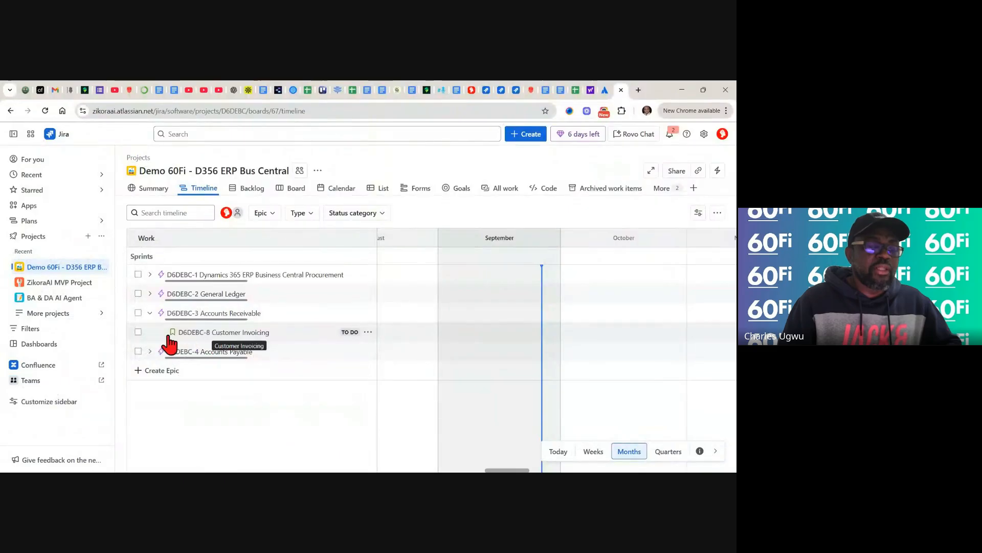
- Collapse Accounts Receivable, expand Accounts Payable and open D6DEBC-9 Vendor Payments
left_click(151, 314)
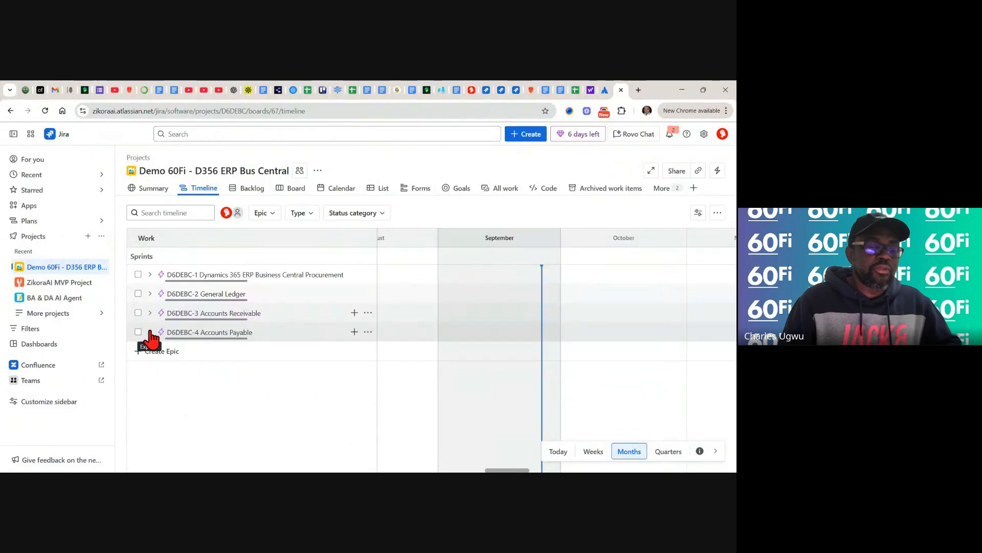
left_click(149, 332)
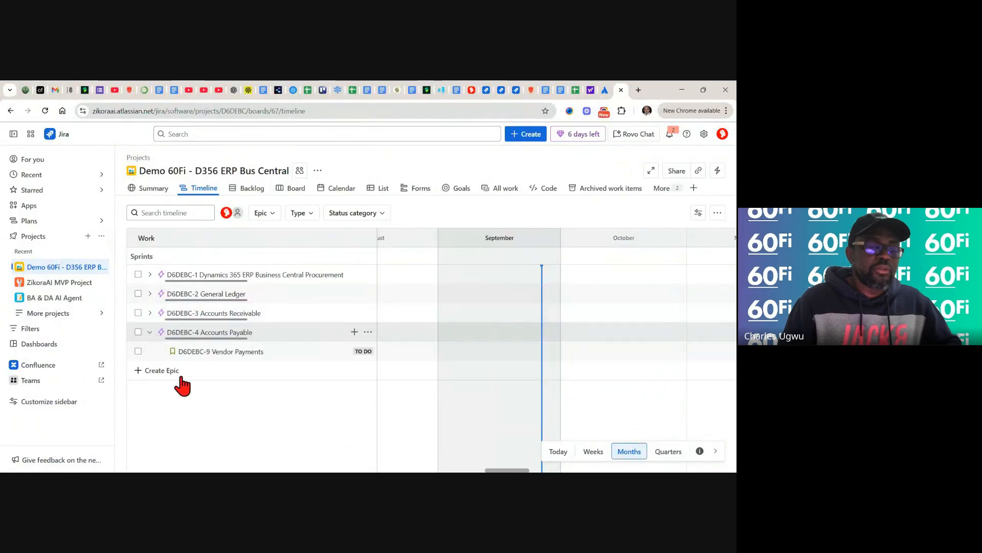
left_click(231, 353)
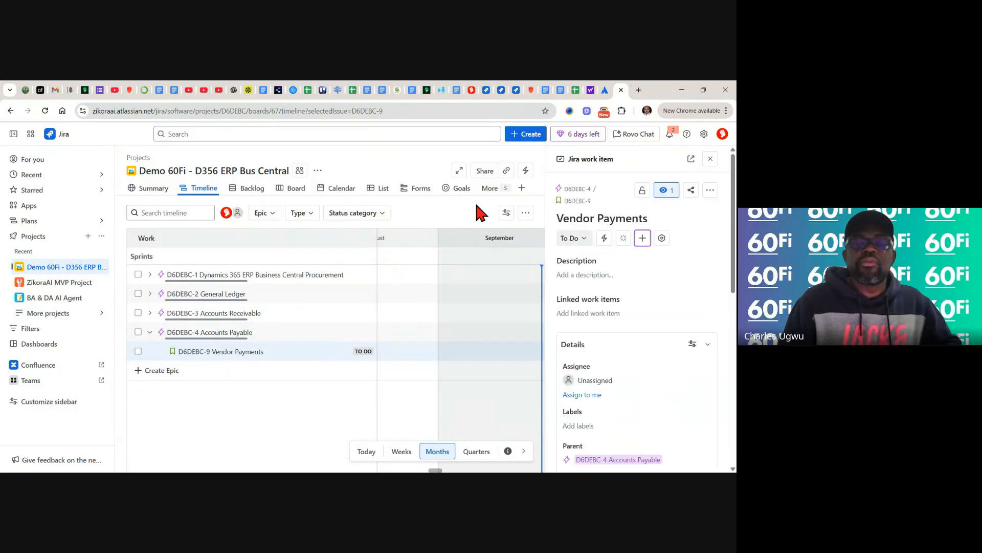
- Copy the accounts-payable clerk user story from backlog cell C7 and return to Vendor Payments
left_click(575, 91)
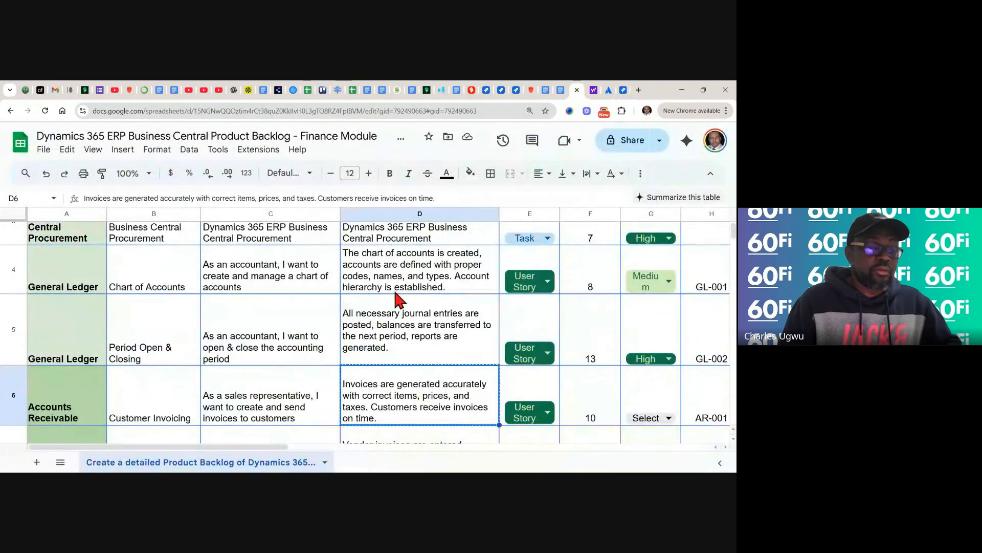
scroll(351, 377, "down", 2)
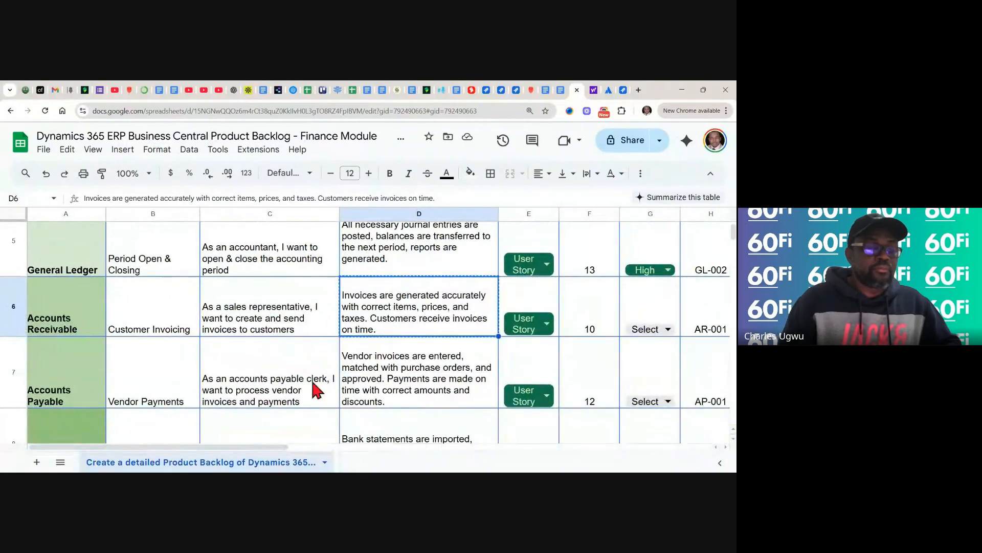
left_click(252, 373)
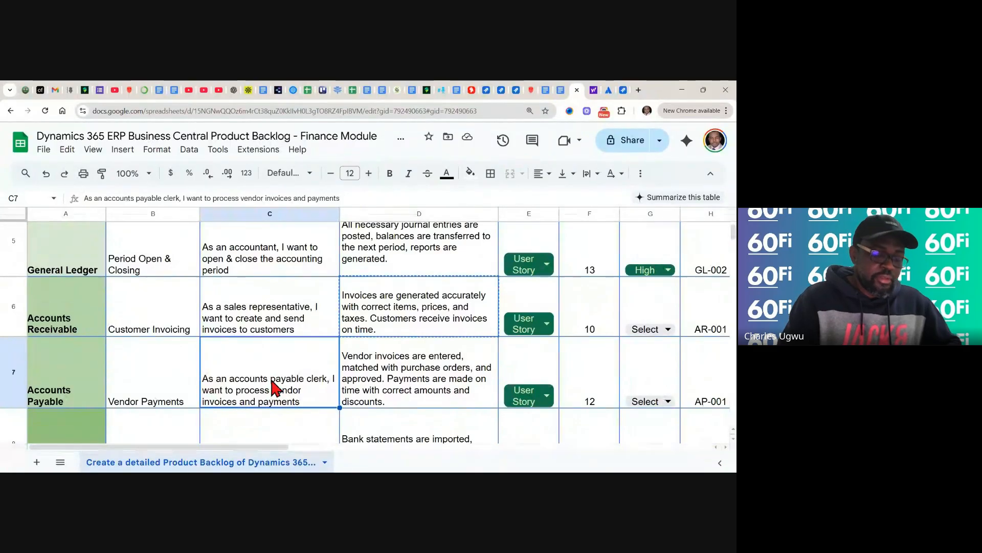
key("ctrl+c")
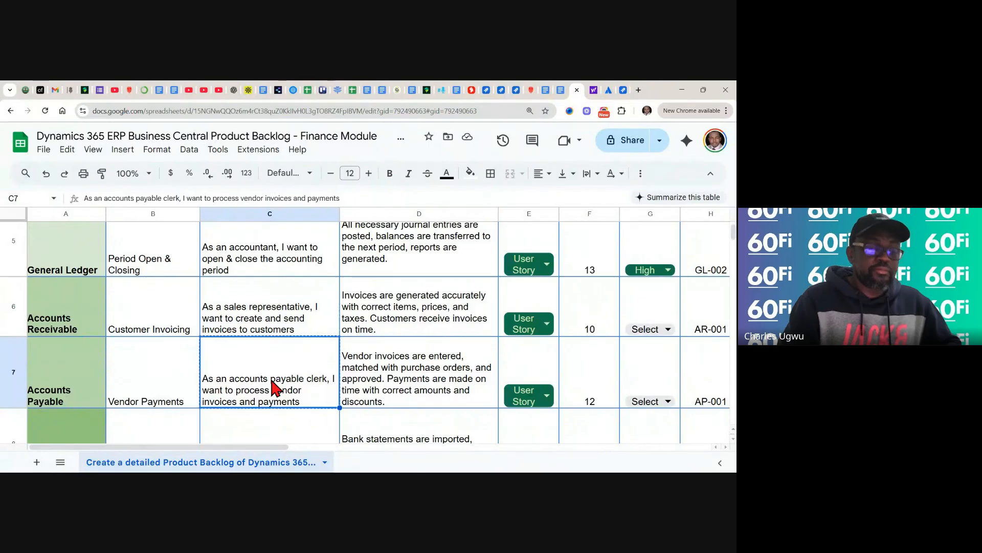
left_click(622, 94)
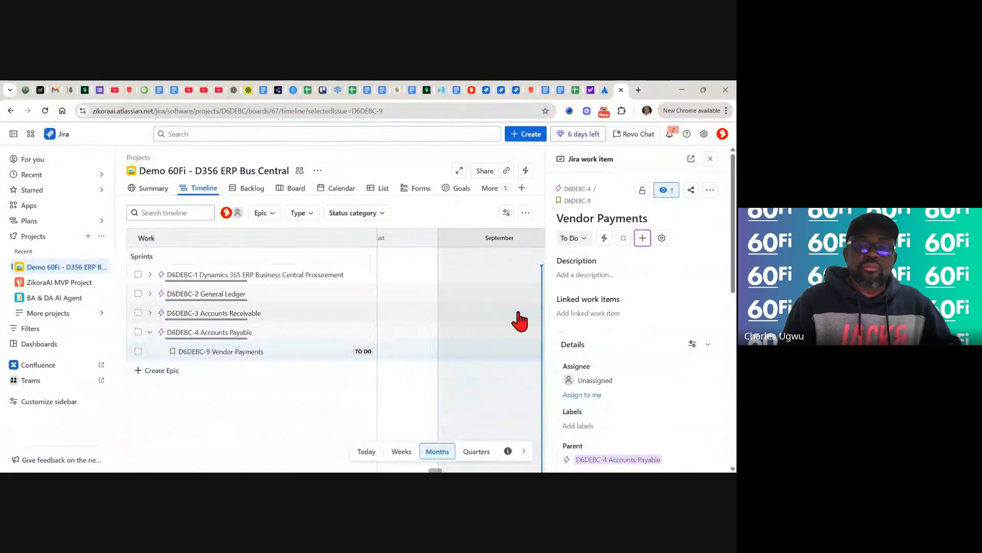
- Paste the accounts-payable clerk user story into the Vendor Payments description, followed by an 'Acceptance Criteria:' line
left_click(588, 275)
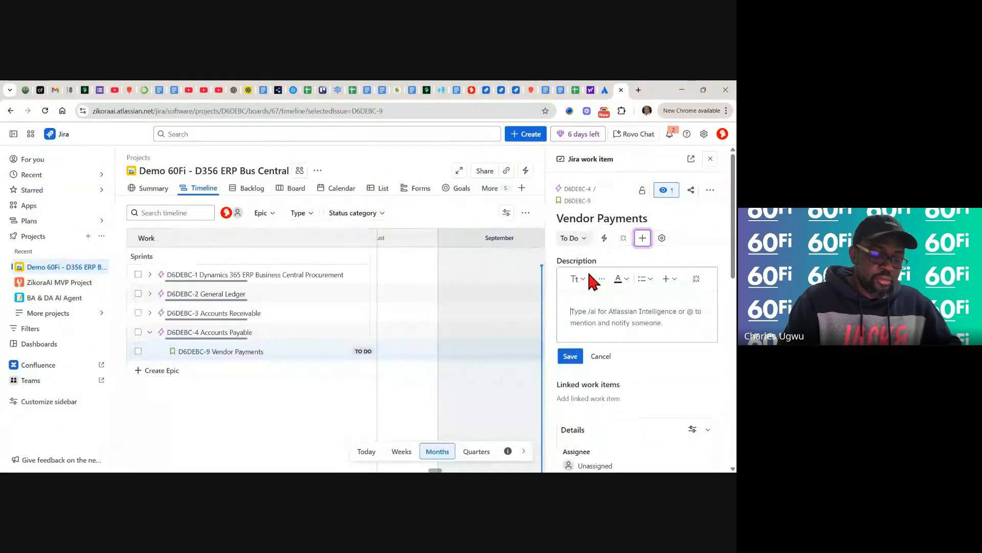
key("ctrl+v")
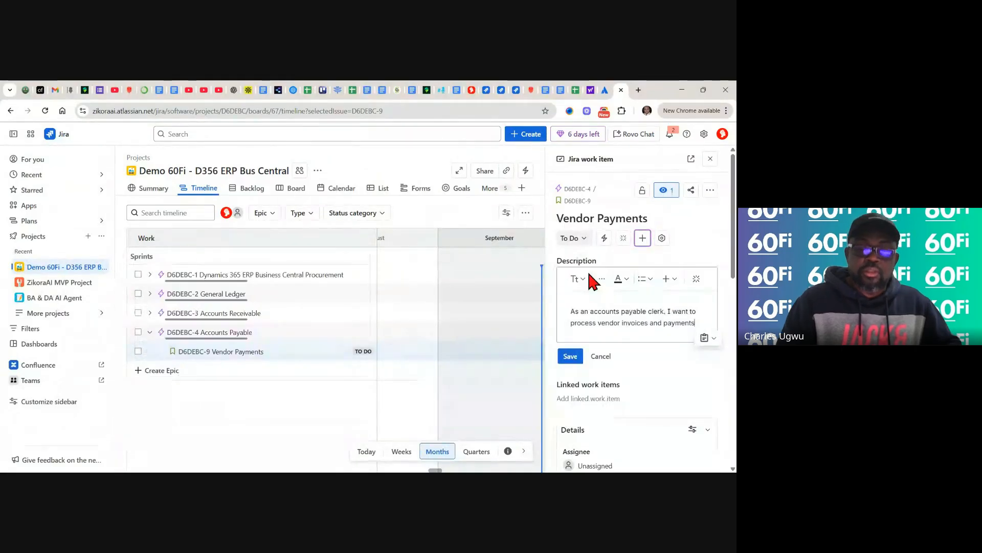
key("Return")
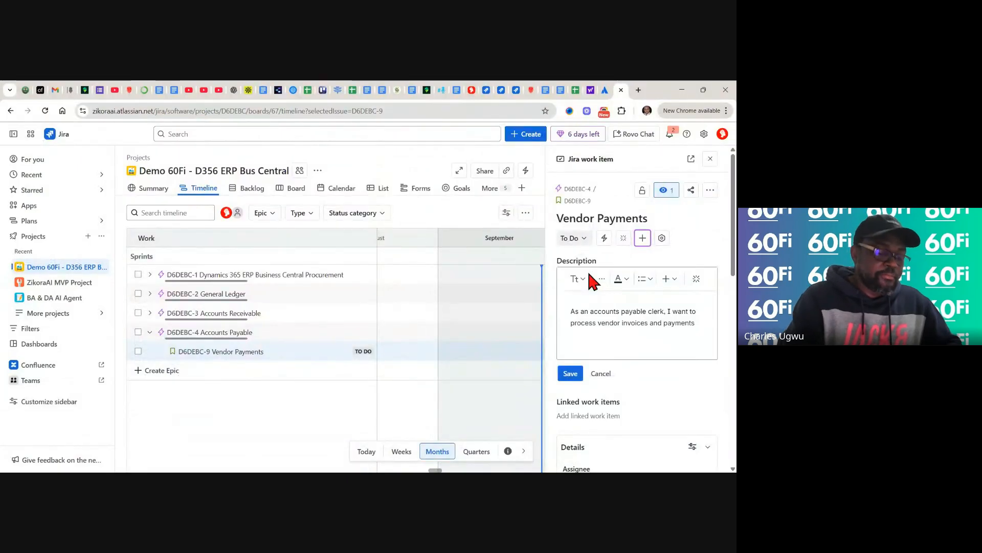
type("Acc")
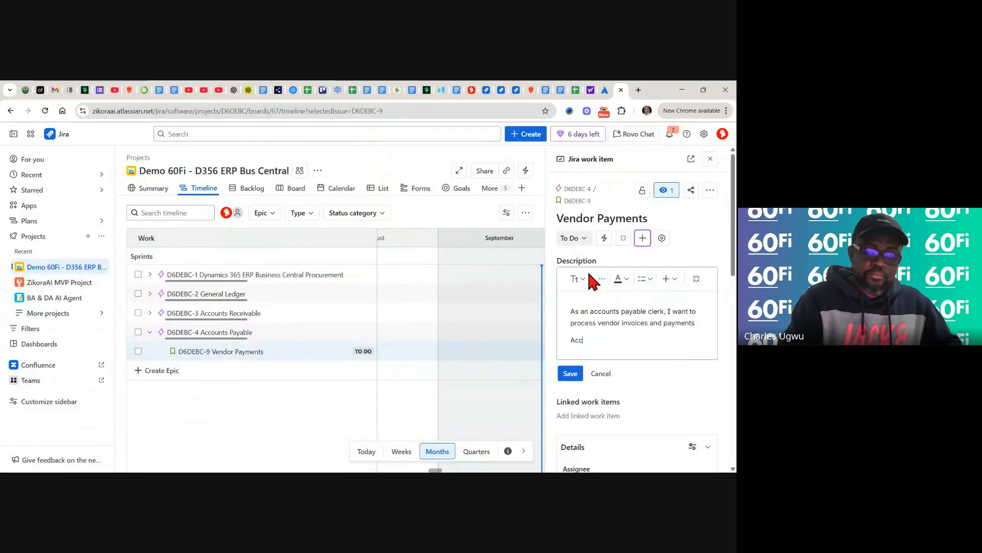
type("eptanc")
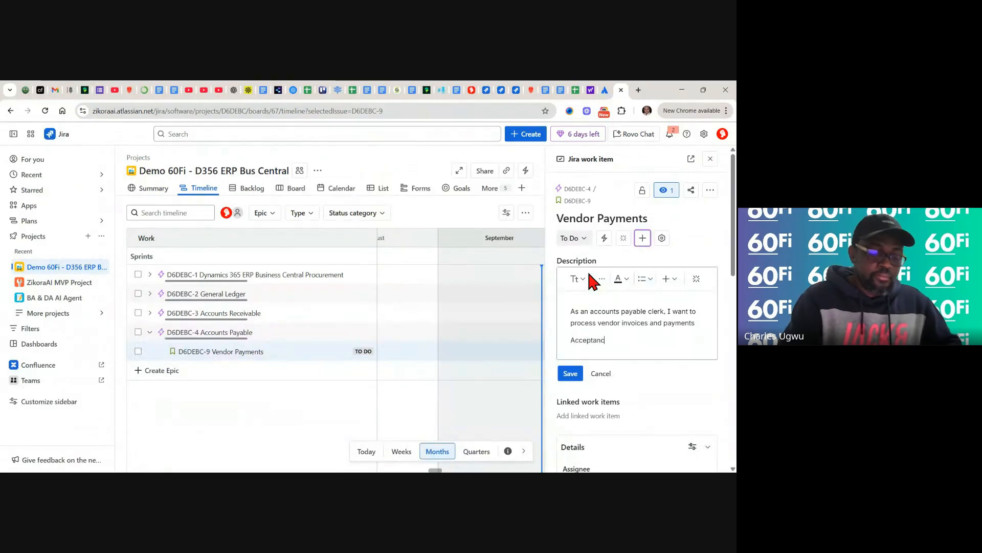
type("e Criter")
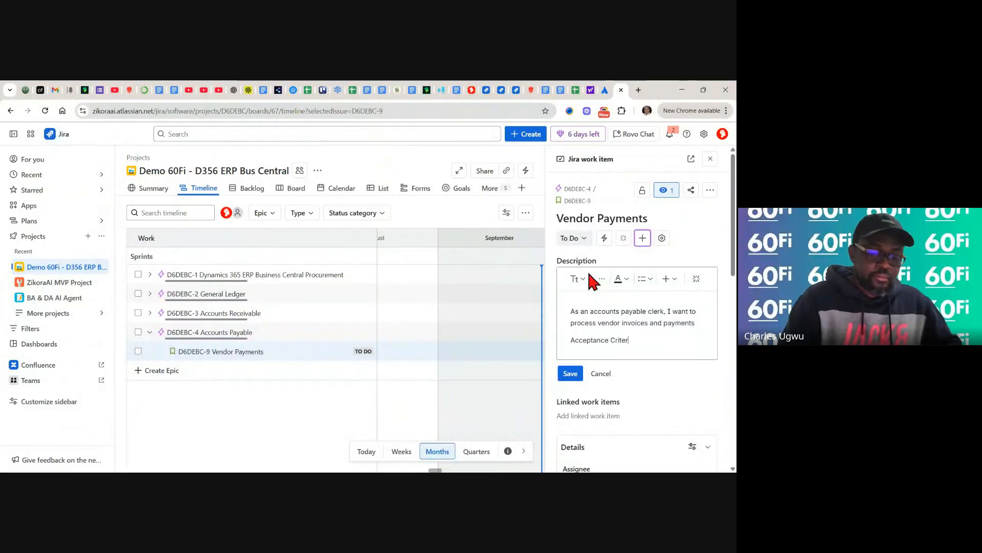
type("ia")
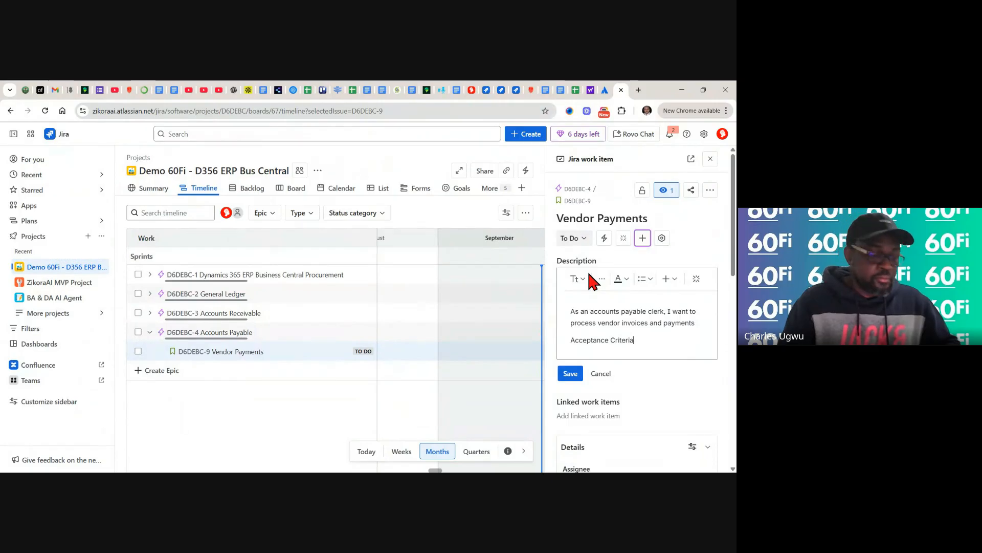
type(":")
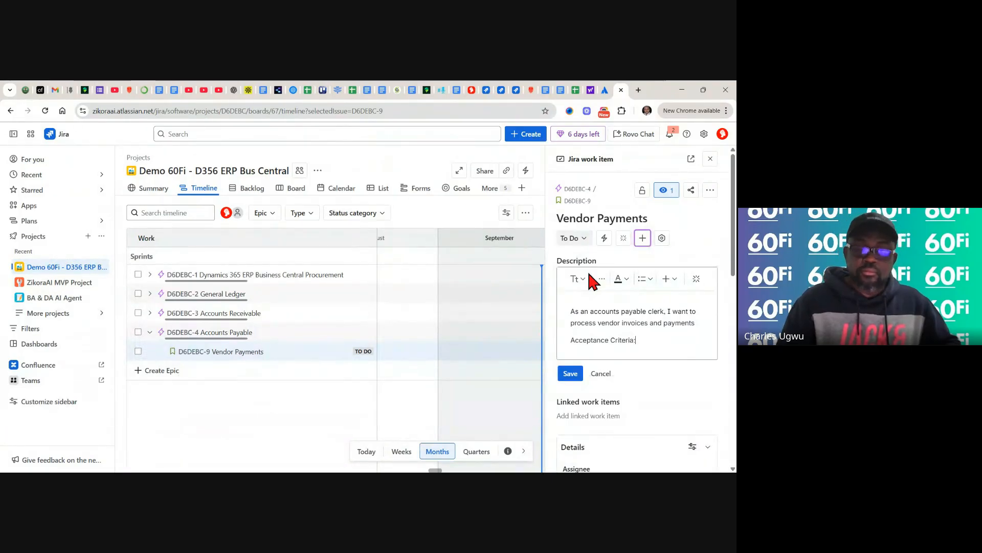
key("Return")
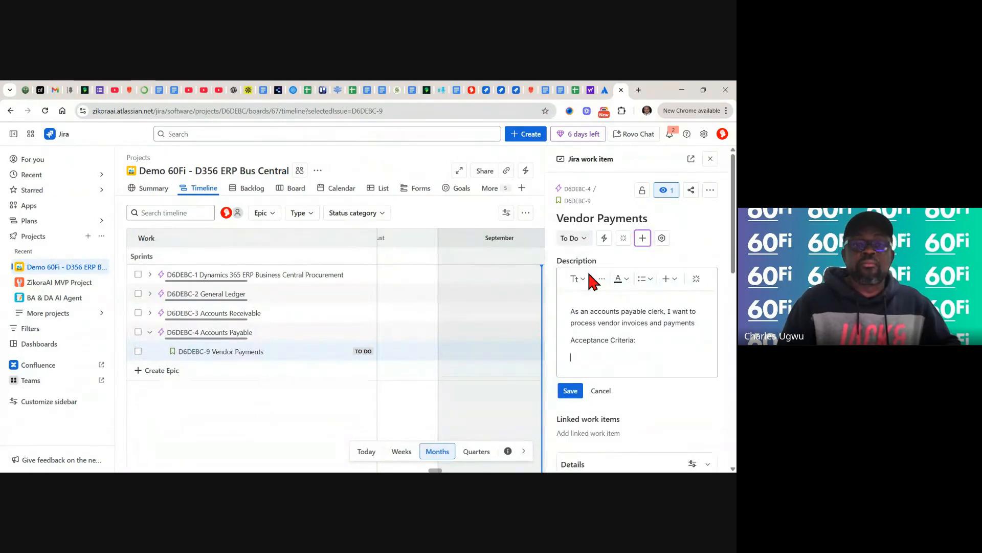
- Copy cell D7's Vendor Payments acceptance criteria from the Finance Module product backlog sheet
left_click(575, 88)
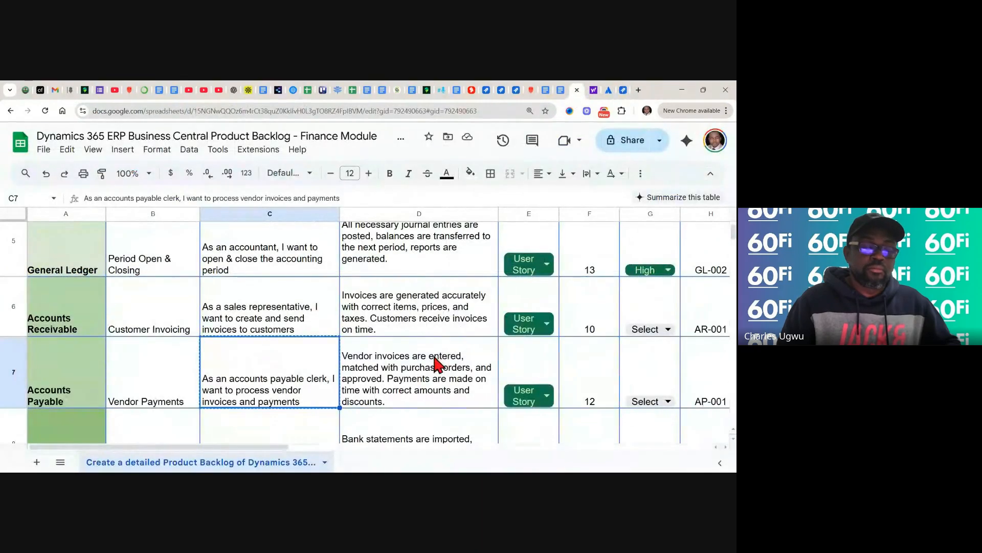
left_click(410, 386)
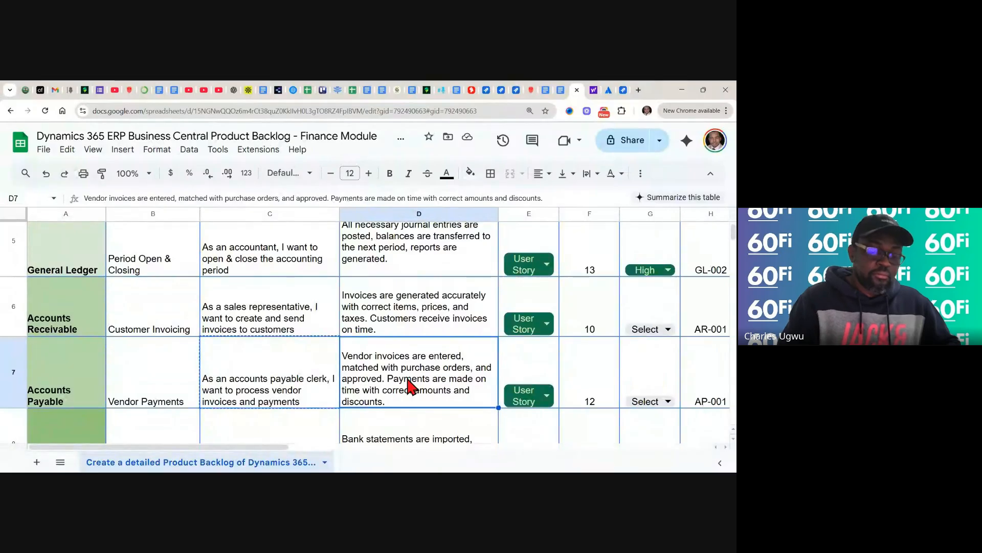
key("ctrl+c")
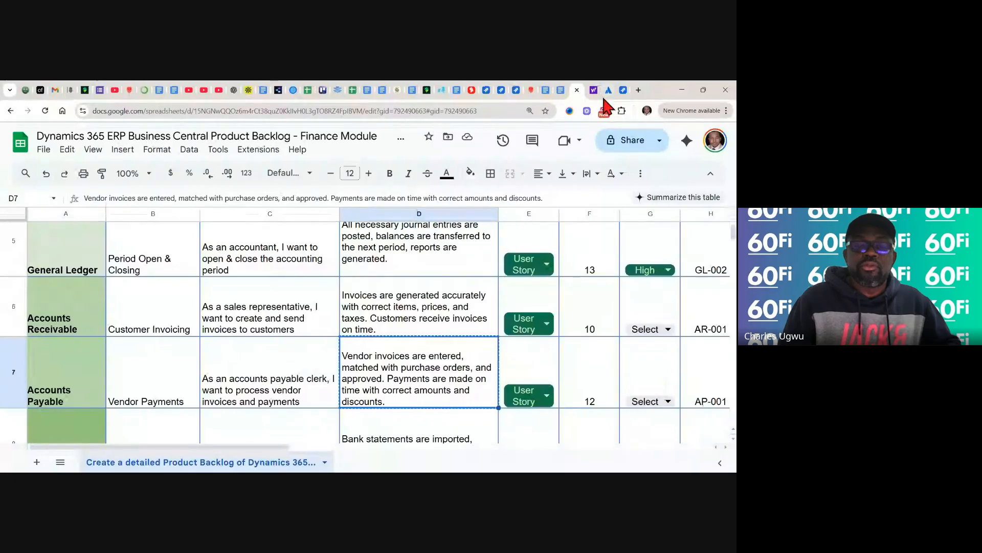
scroll(581, 350, "up", 3)
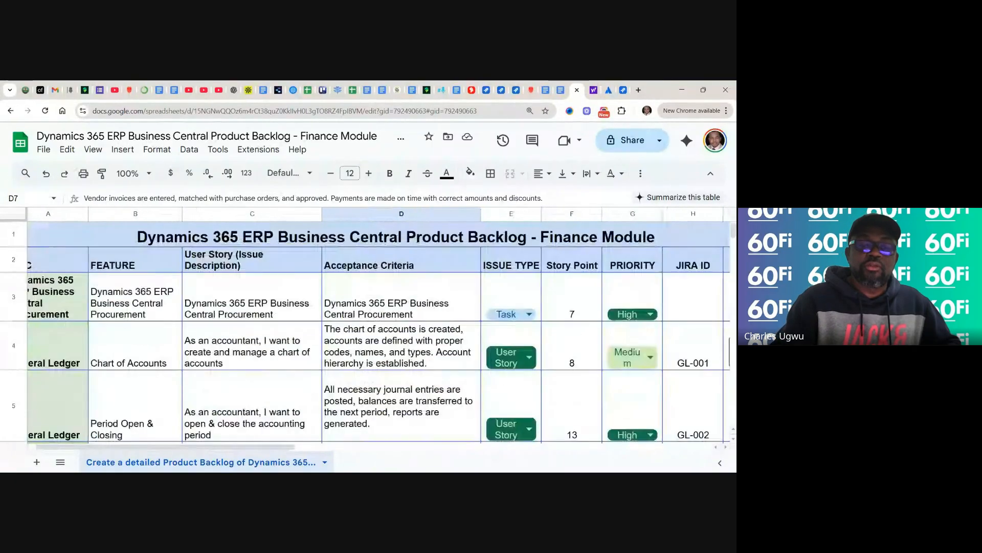
scroll(365, 332, "down", 5)
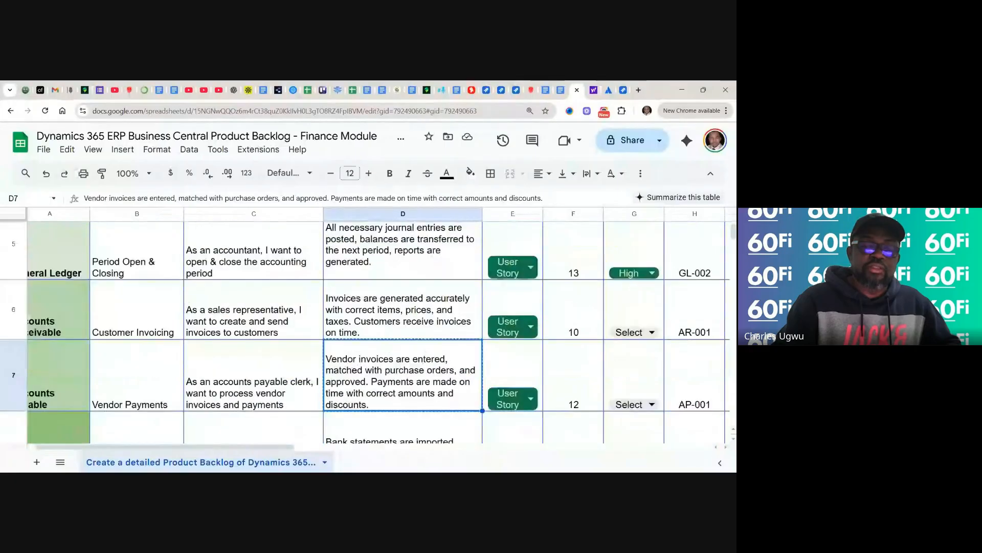
scroll(365, 332, "down", 1)
scroll(365, 331, "up", 1)
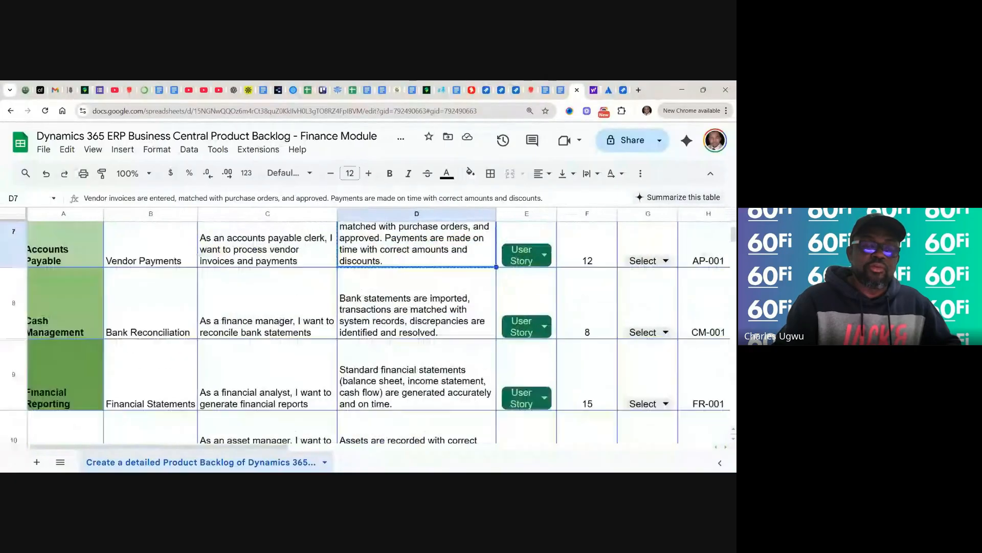
scroll(365, 331, "up", 5)
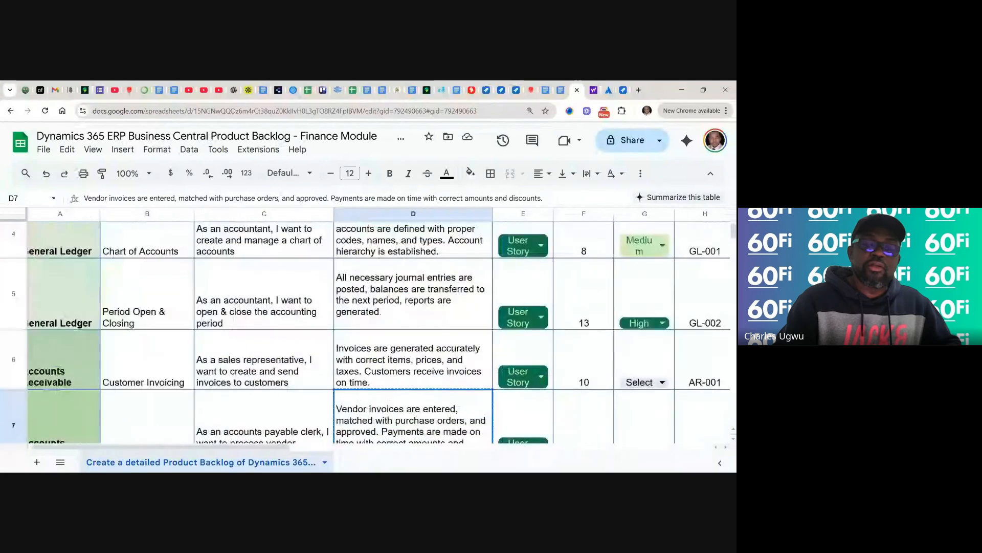
scroll(365, 331, "up", 1)
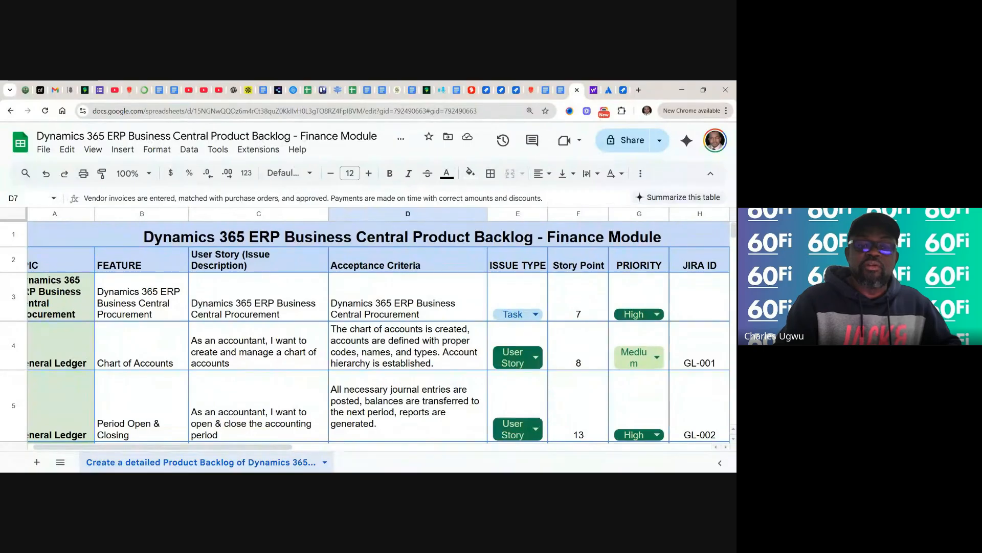
scroll(366, 332, "down", 1)
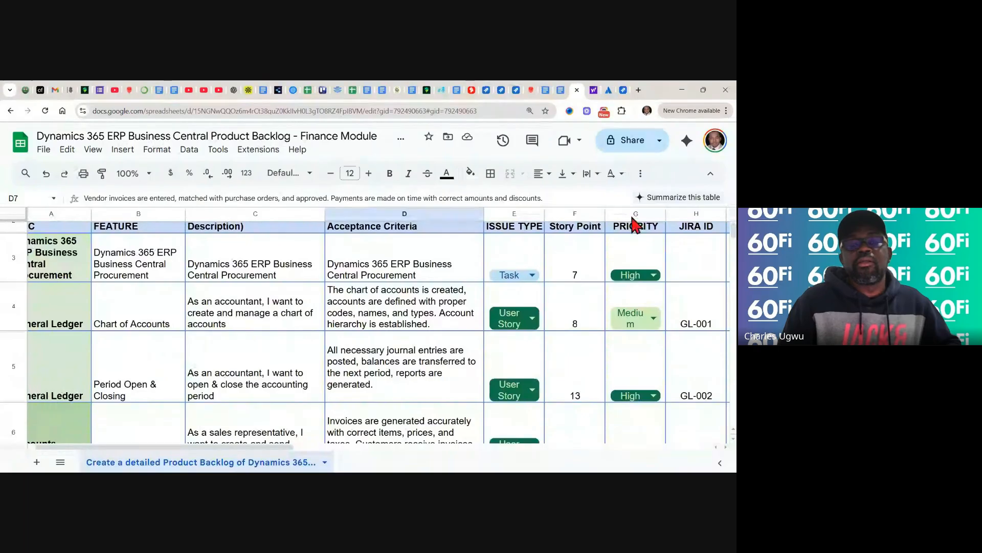
- Paste the acceptance criteria into the Vendor Payments description and save it
left_click(623, 90)
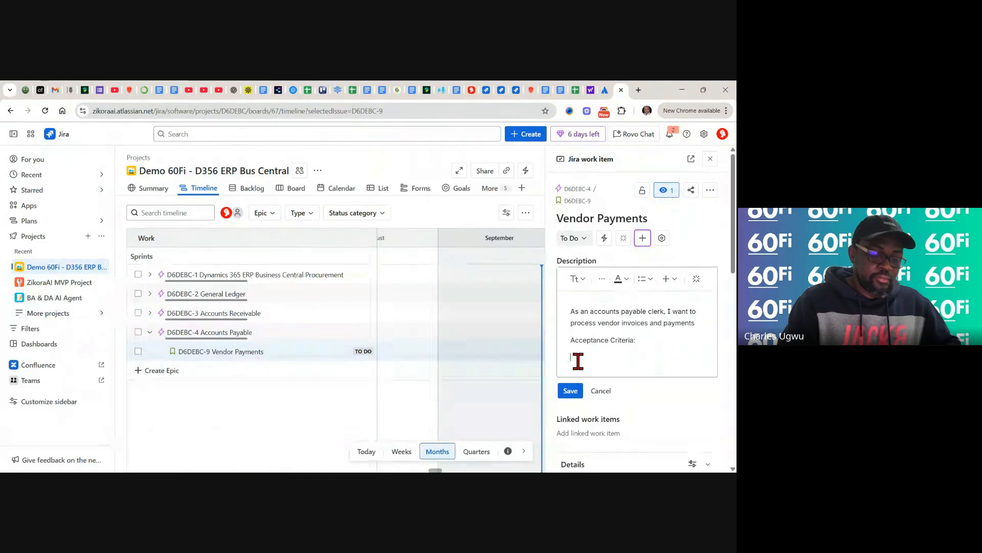
key("ctrl+v")
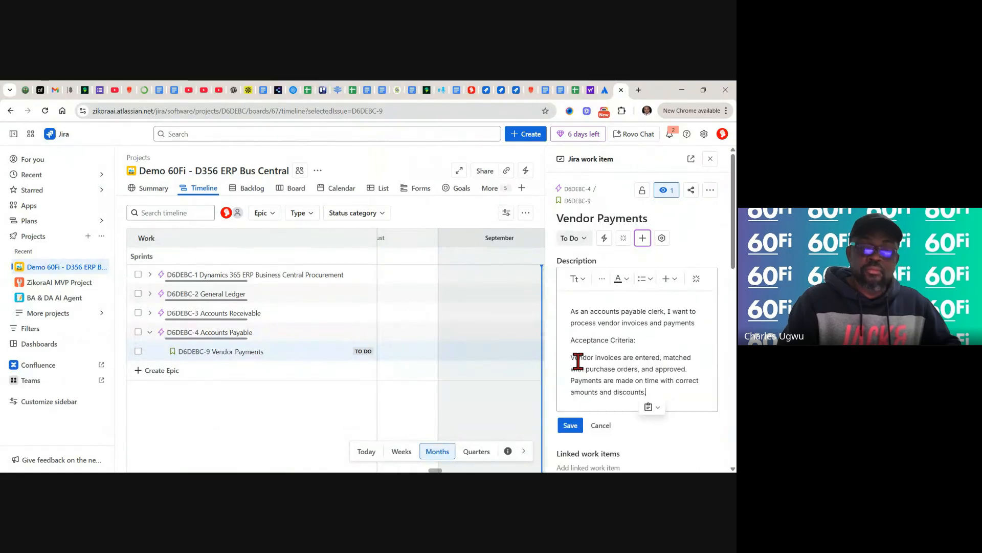
left_click(570, 425)
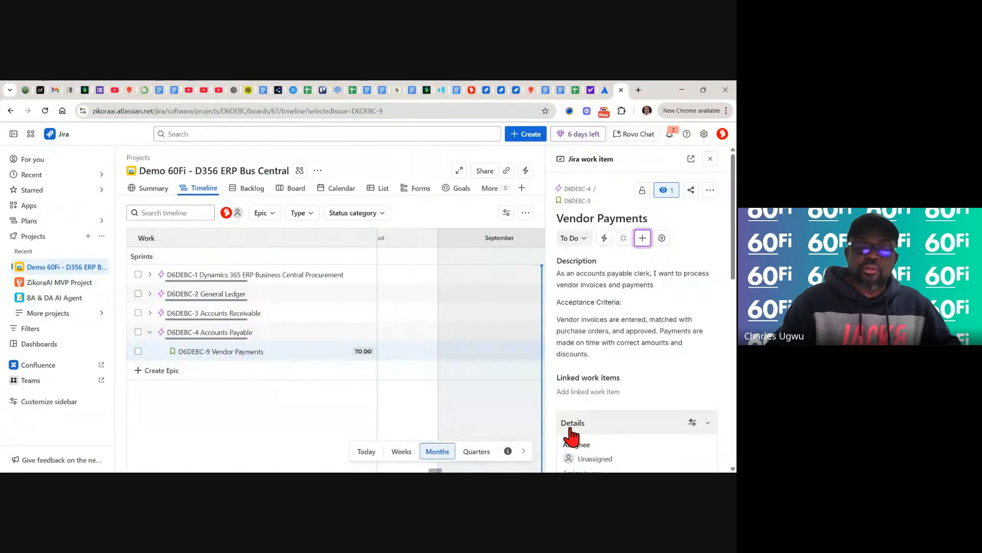
- Give the Vendor Payments work item a story point estimate of 9
scroll(570, 435, "down", 4)
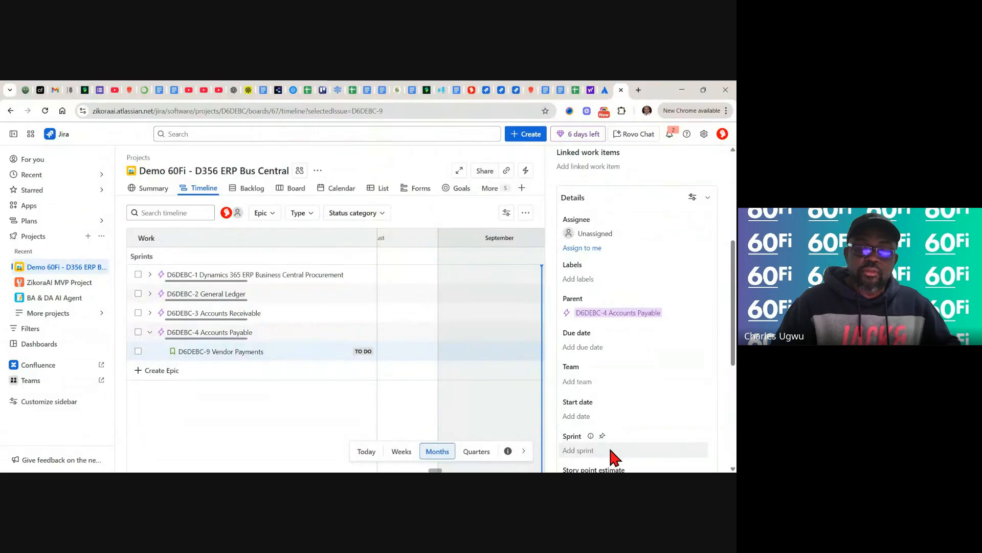
scroll(611, 457, "down", 2)
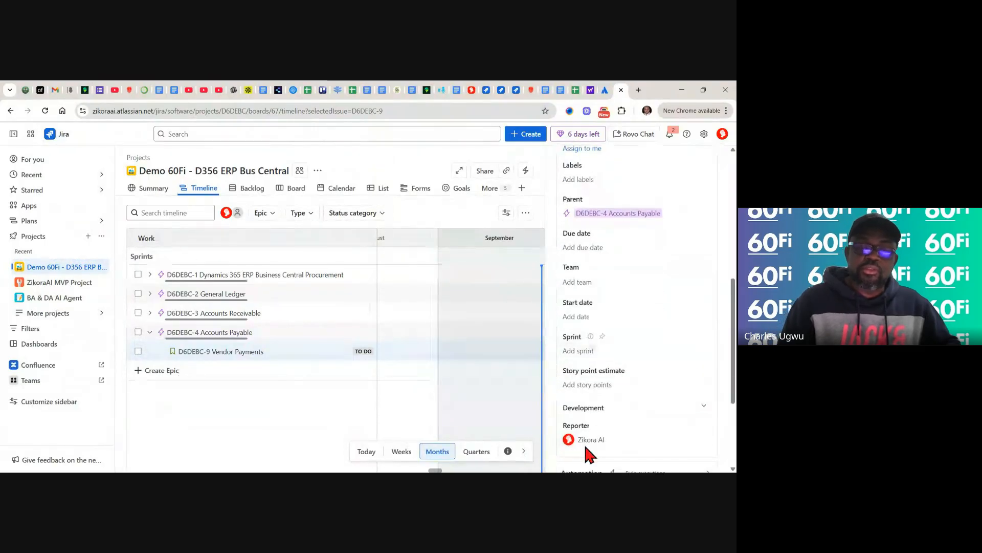
left_click(596, 384)
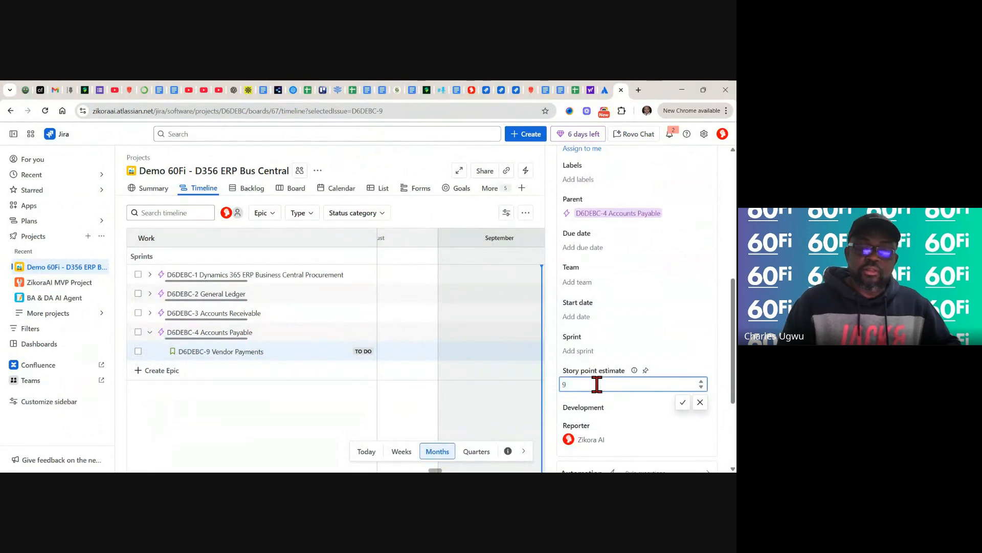
left_click(683, 401)
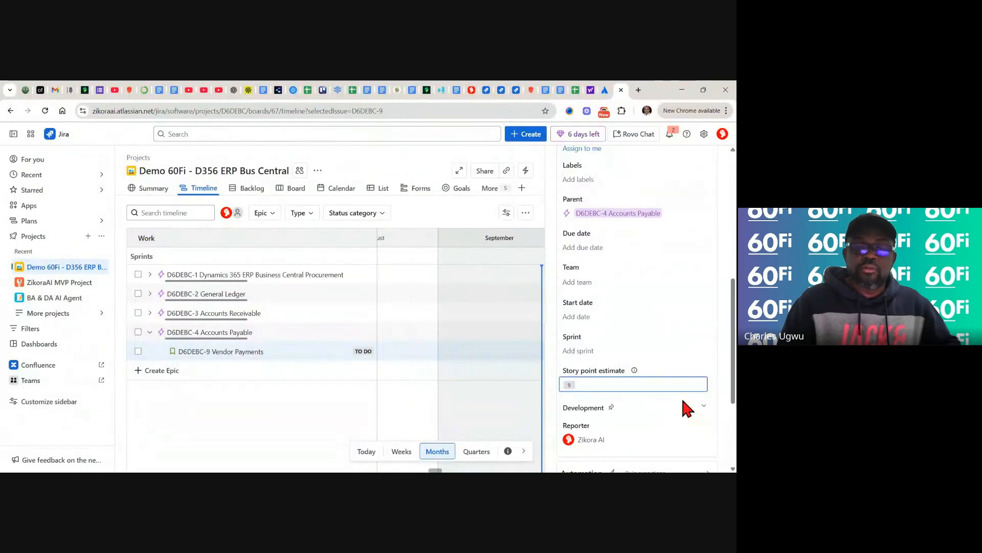
scroll(616, 425, "down", 2)
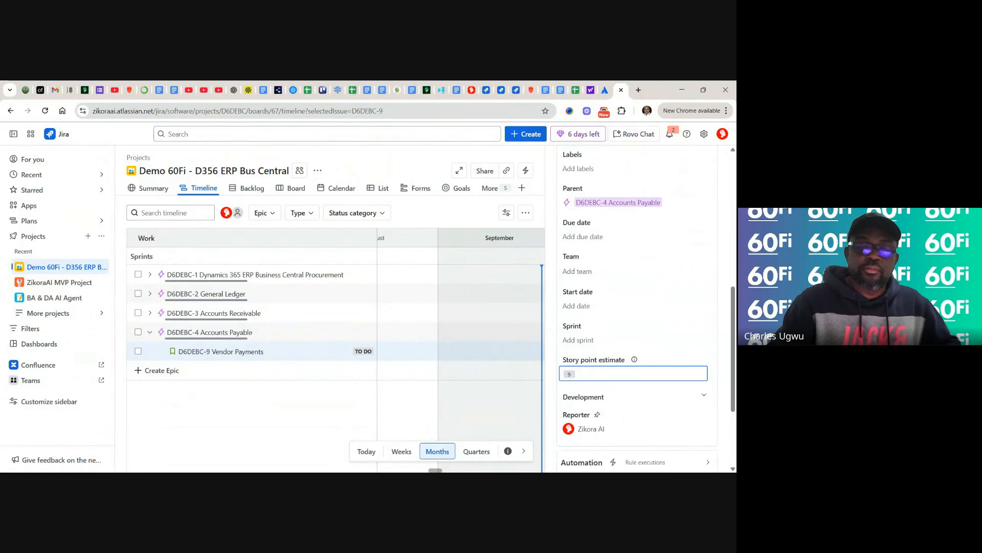
scroll(634, 240, "up", 1)
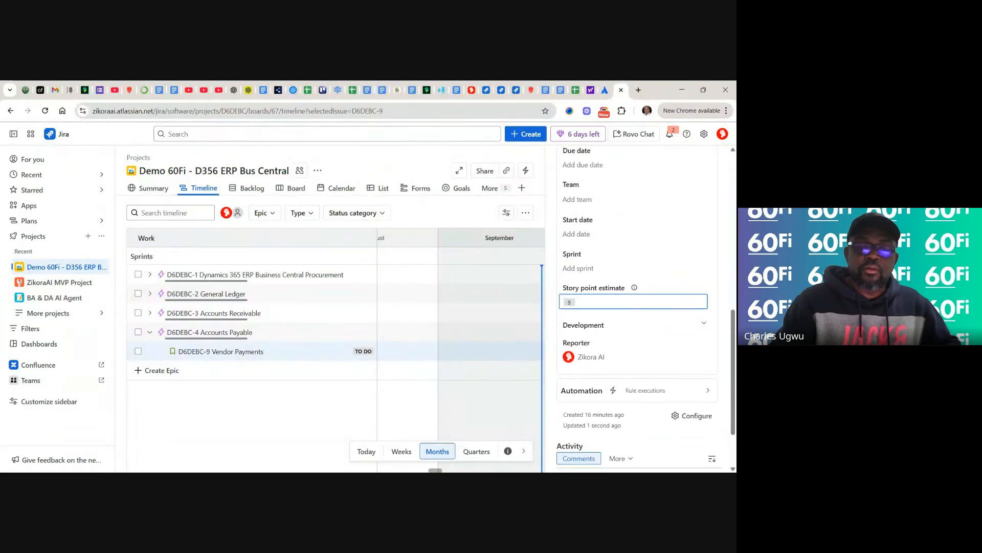
scroll(635, 240, "down", 1)
scroll(637, 307, "down", 1)
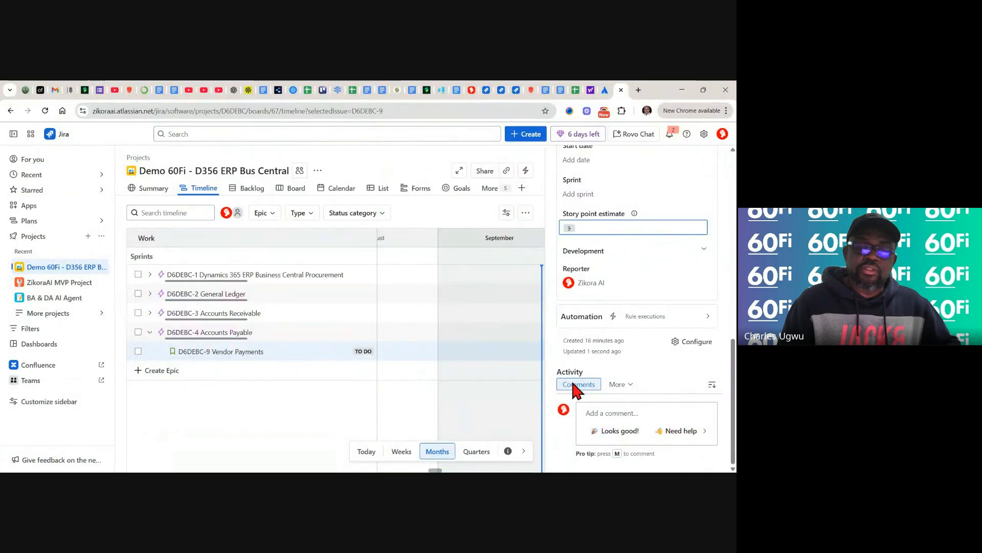
- Post the 'Looks good!' quick-reply comment on the Vendor Payments work item
left_click(624, 434)
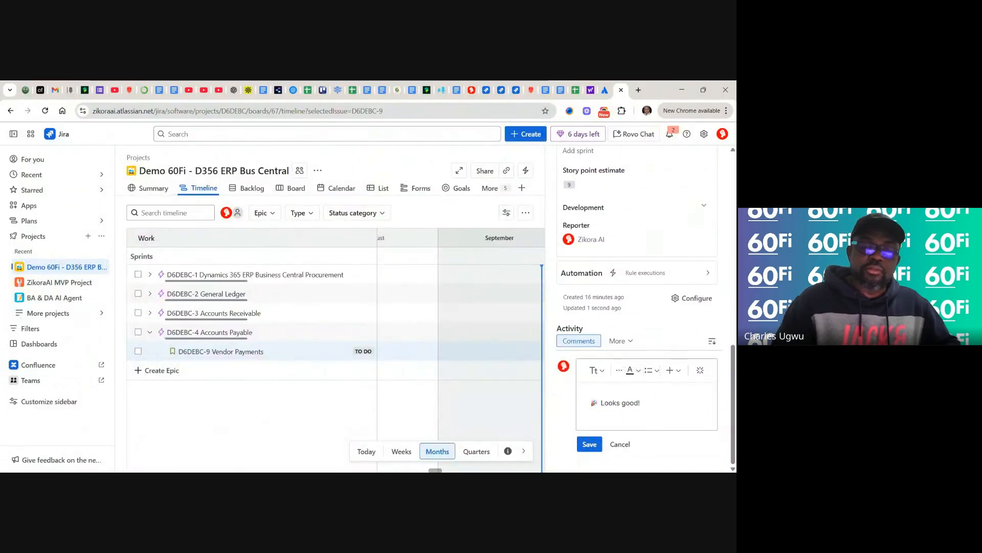
left_click(589, 443)
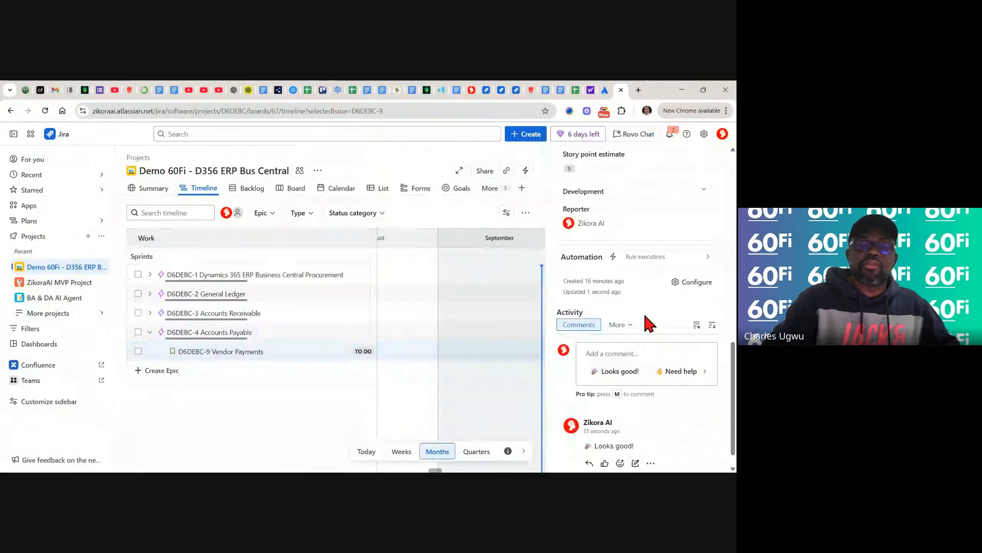
scroll(645, 315, "up", 1)
scroll(639, 307, "up", 10)
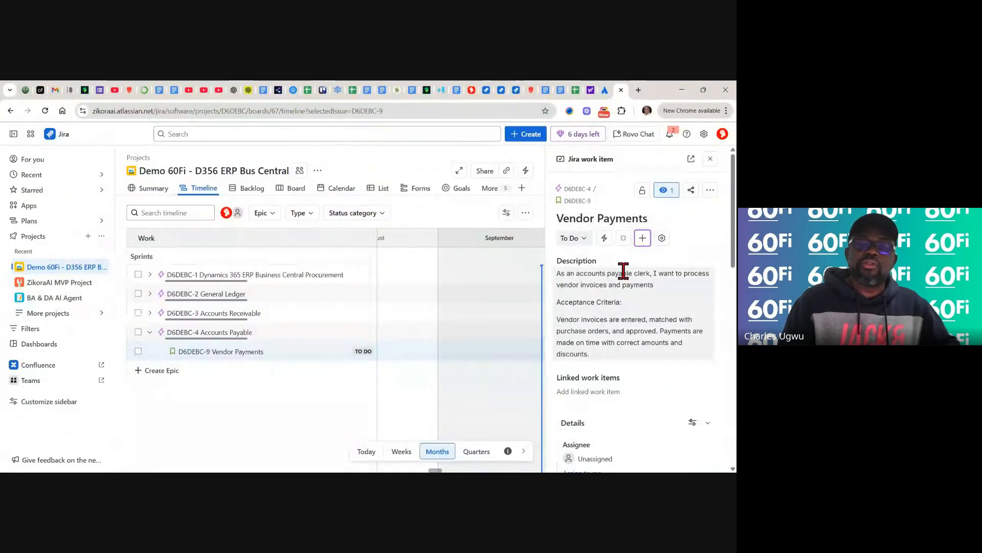
- Close Vendor Payments and view the backlog's five To Do items, D6DEBC-5 to D6DEBC-9
left_click(710, 158)
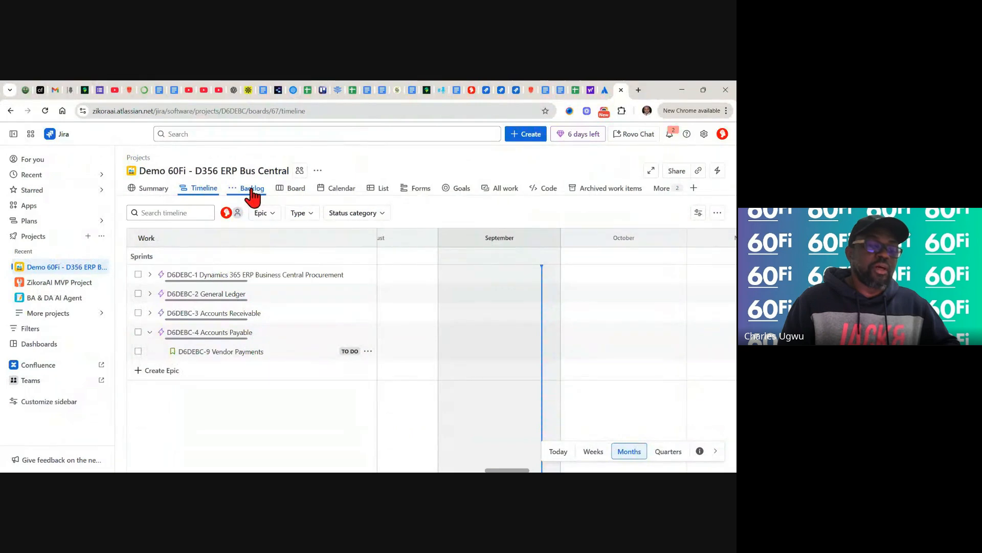
left_click(252, 190)
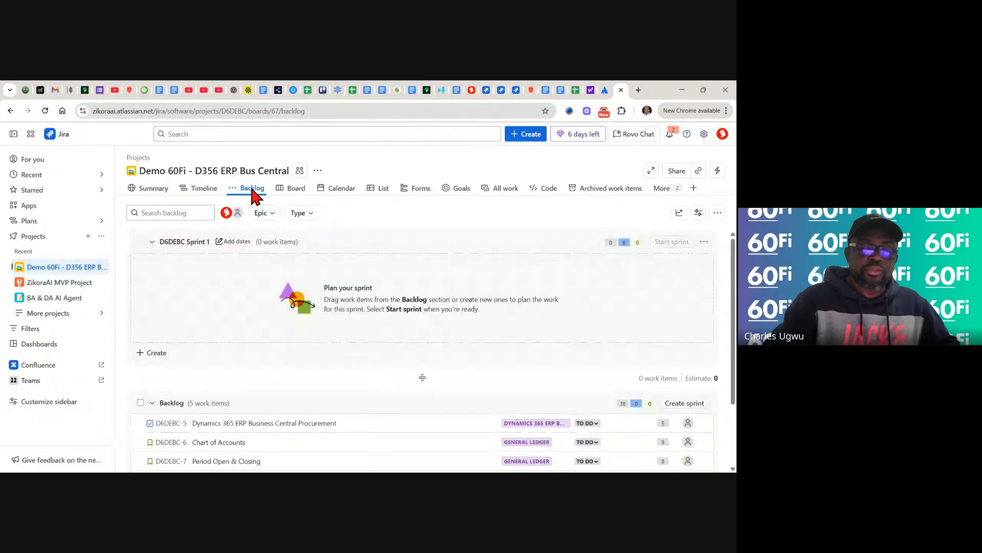
scroll(422, 333, "down", 2)
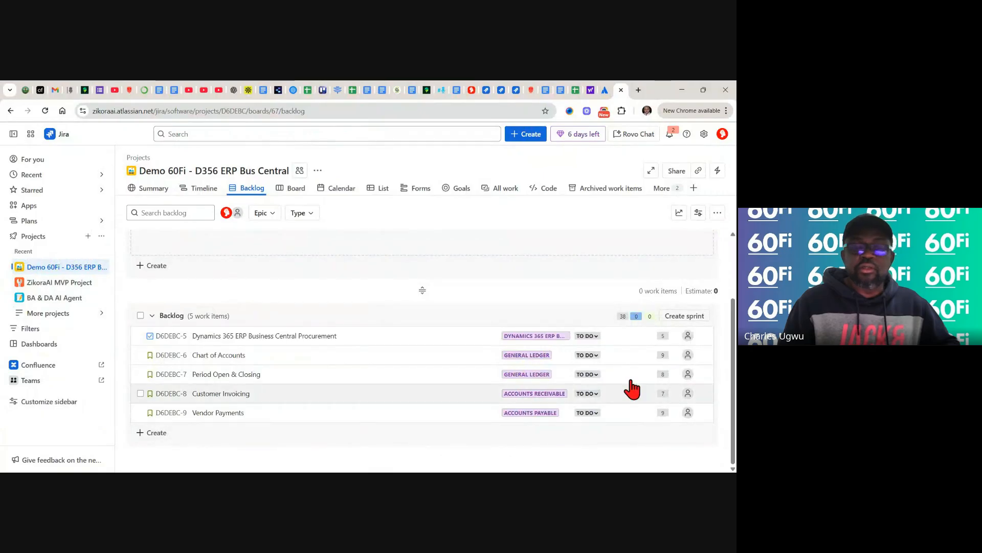
mouse_move(627, 321)
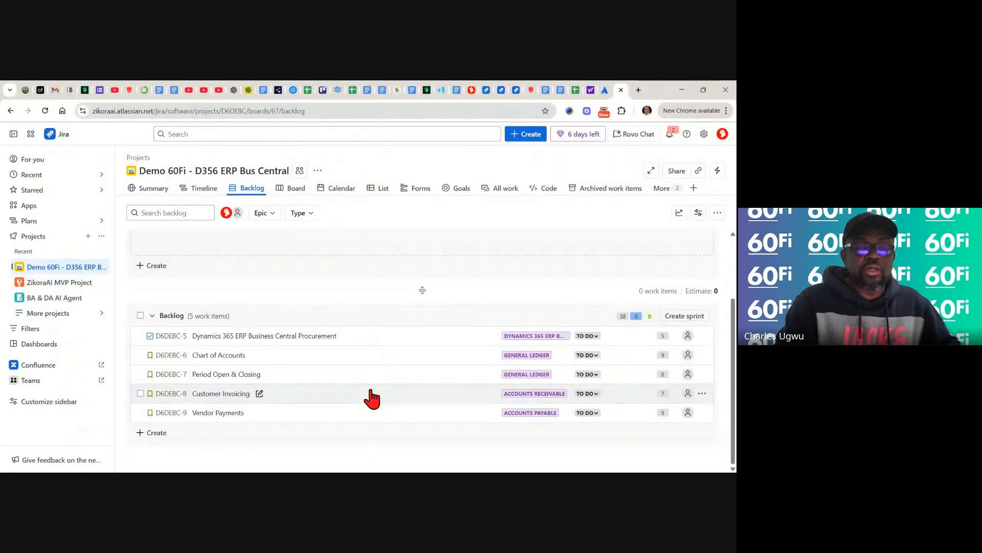
scroll(372, 398, "up", 1)
scroll(372, 399, "down", 1)
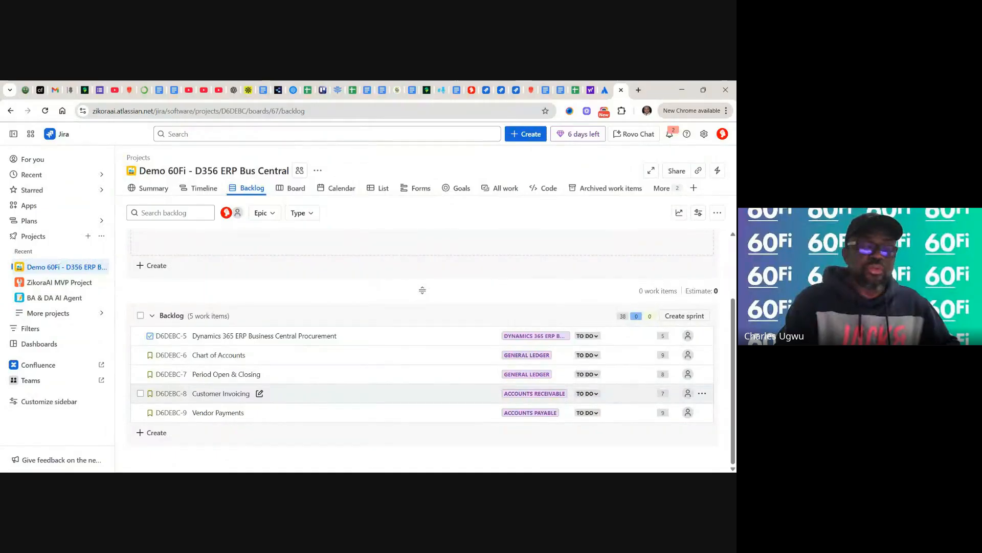
scroll(372, 399, "up", 3)
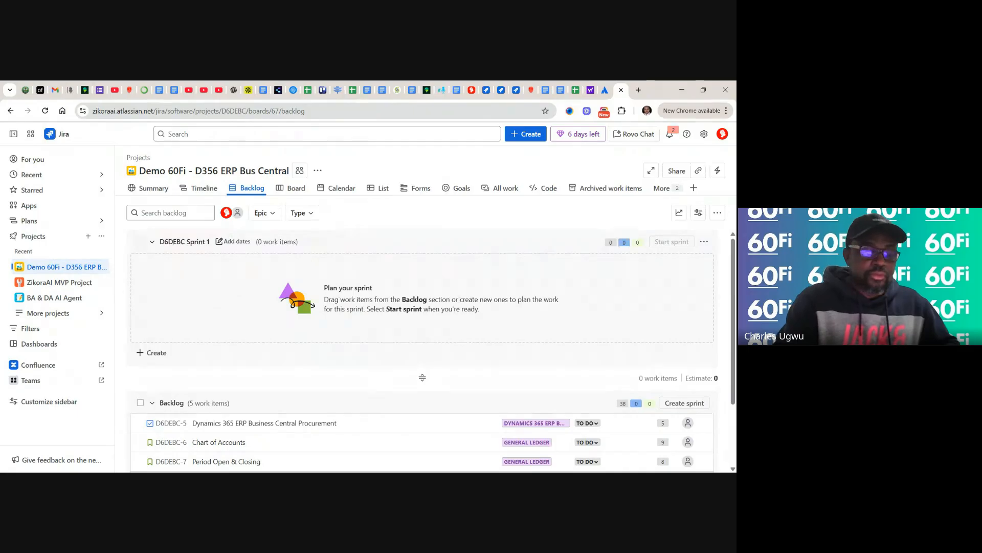
scroll(372, 398, "down", 3)
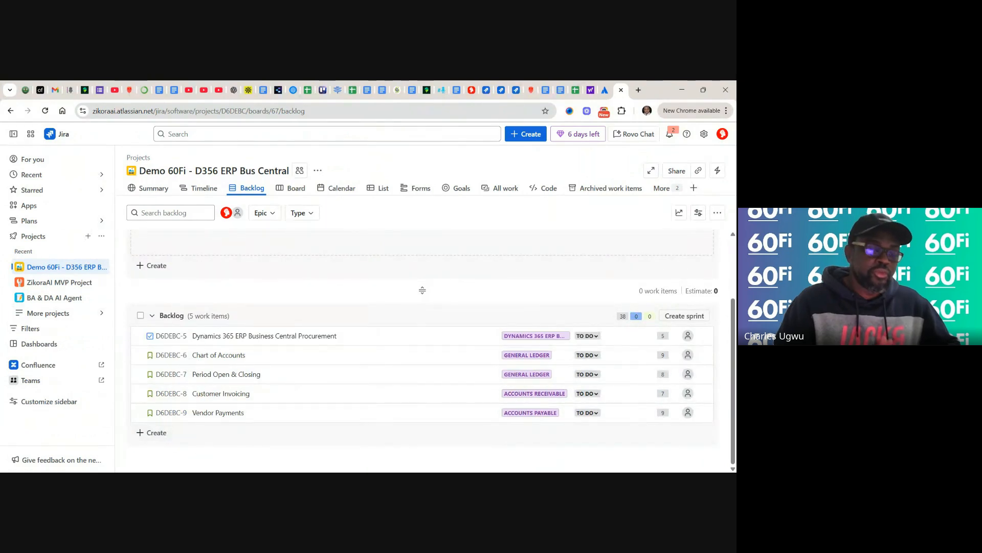
scroll(422, 350, "up", 2)
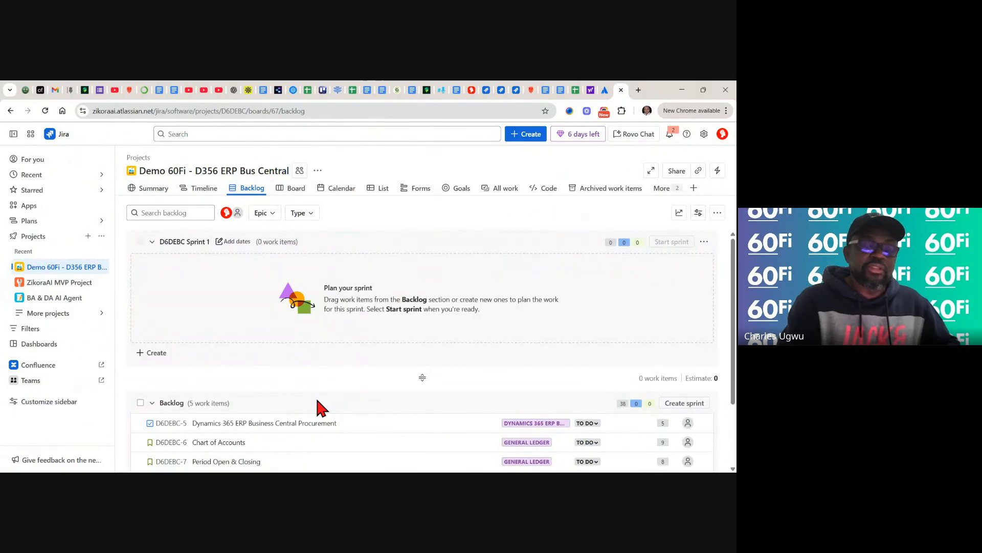
scroll(422, 307, "down", 1)
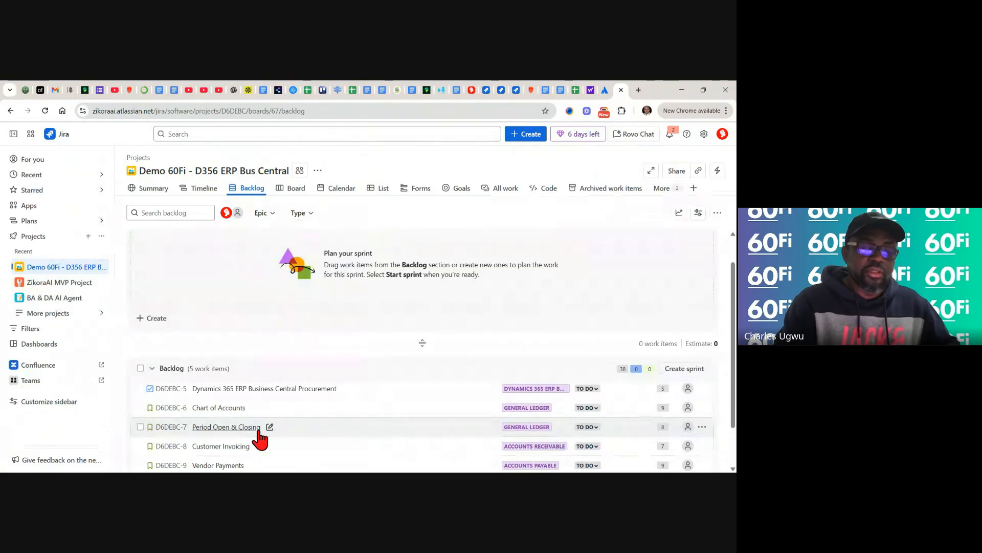
scroll(260, 437, "down", 2)
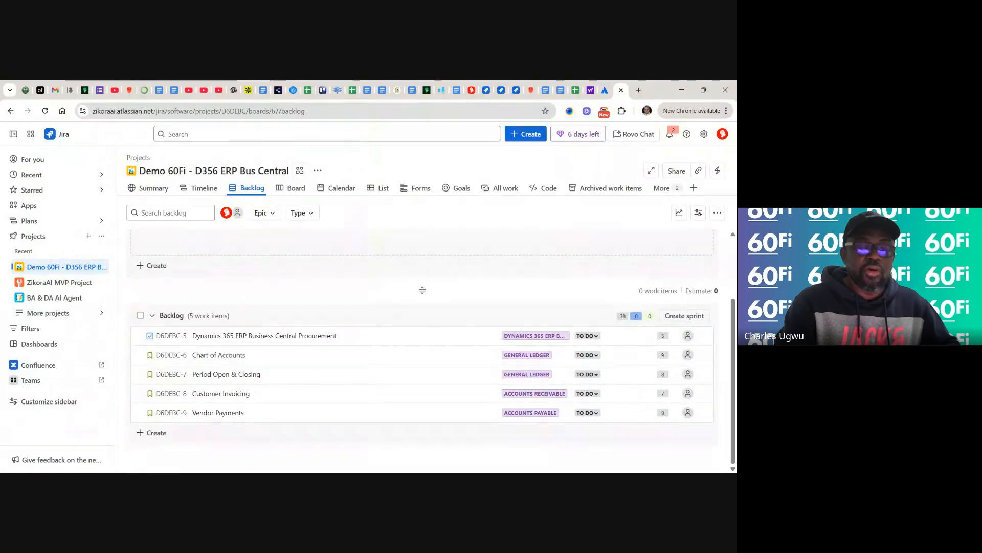
scroll(422, 332, "up", 2)
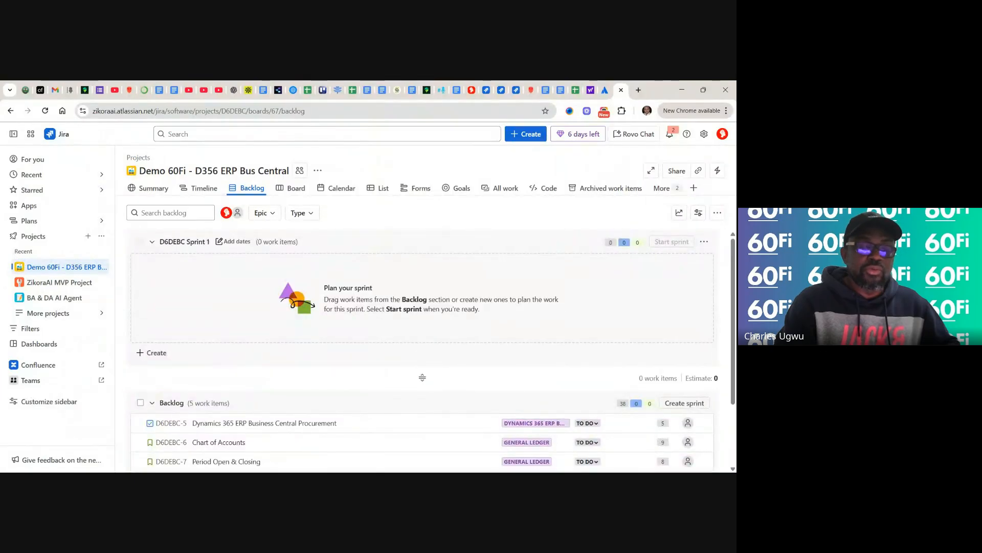
scroll(422, 352, "down", 2)
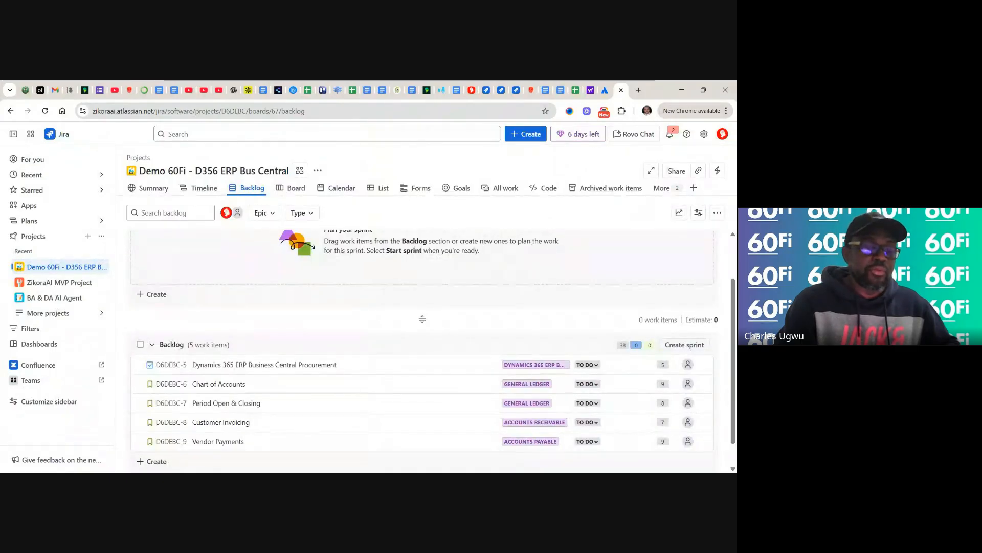
scroll(422, 319, "up", 2)
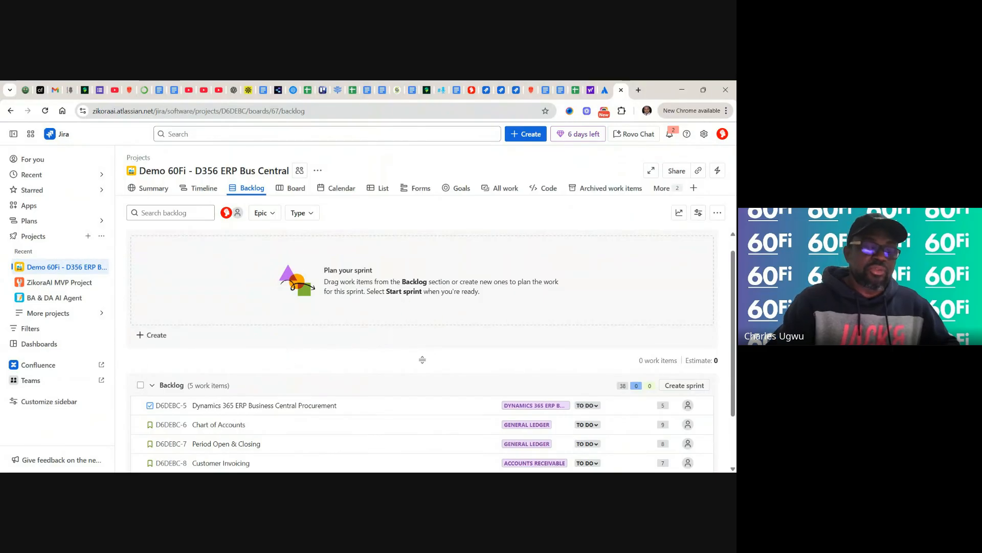
scroll(281, 349, "down", 1)
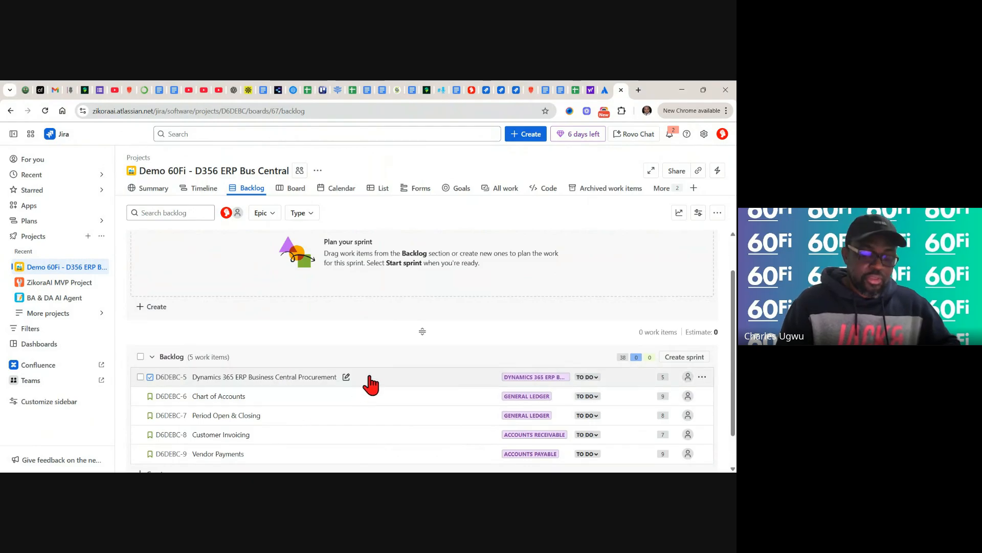
- Drag D6DEBC-5 Business Central Procurement into Sprint 1, and try moving Chart of Accounts there too
left_click_drag(371, 383, 358, 278)
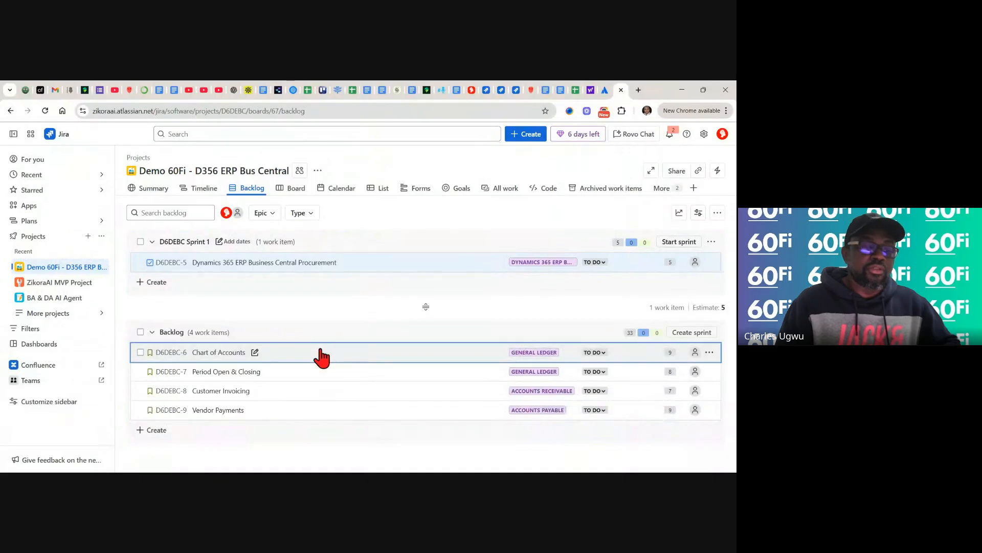
left_click_drag(321, 355, 314, 266)
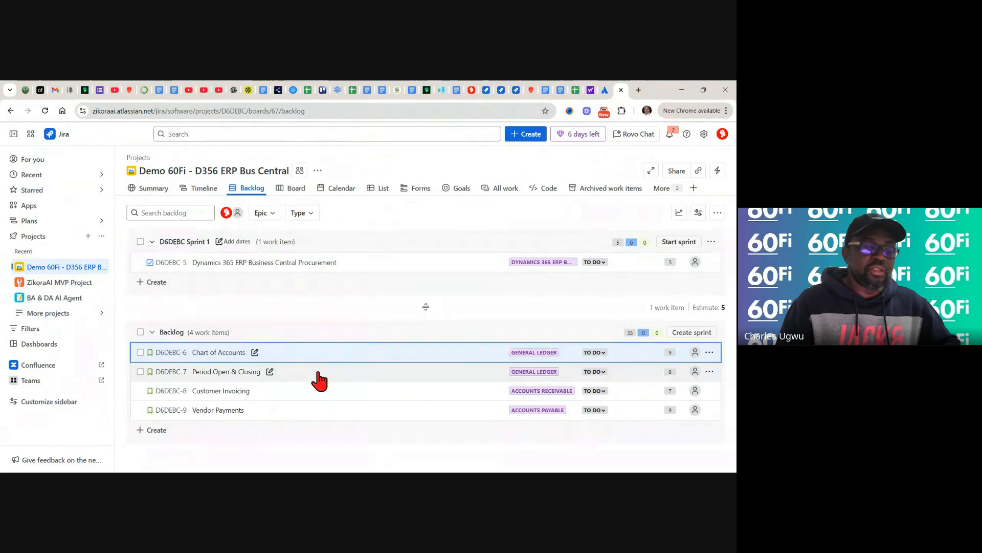
left_click(308, 357)
left_click_drag(304, 343, 274, 372)
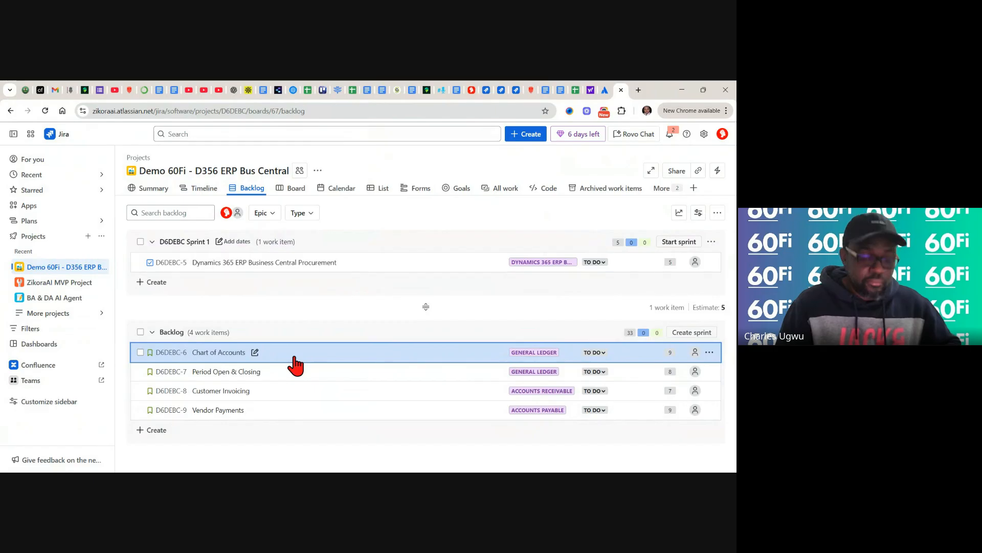
left_click_drag(291, 363, 165, 251)
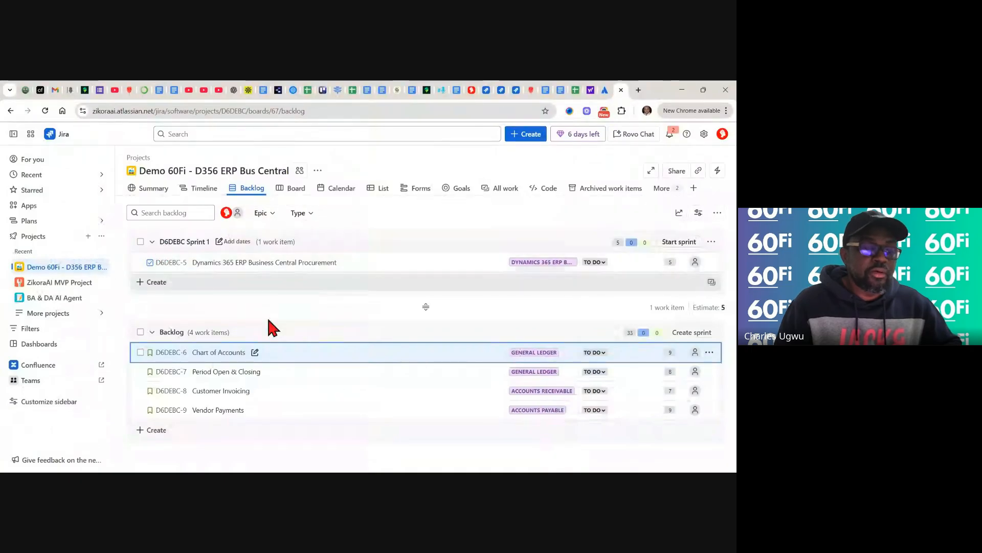
left_click_drag(347, 363, 246, 249)
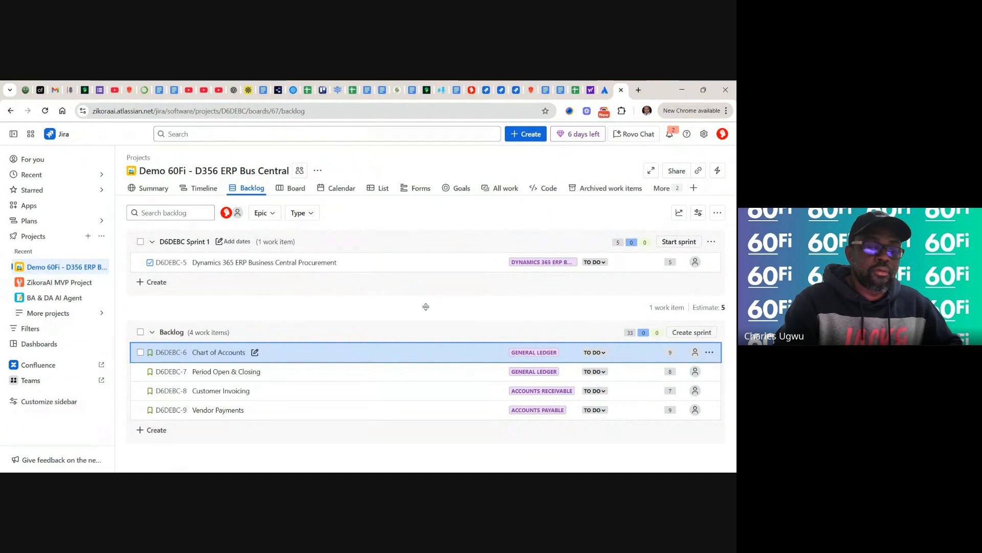
- Reorder the backlog so D6DEBC-7 Period Open & Closing sits first, above Chart of Accounts
left_click(225, 371)
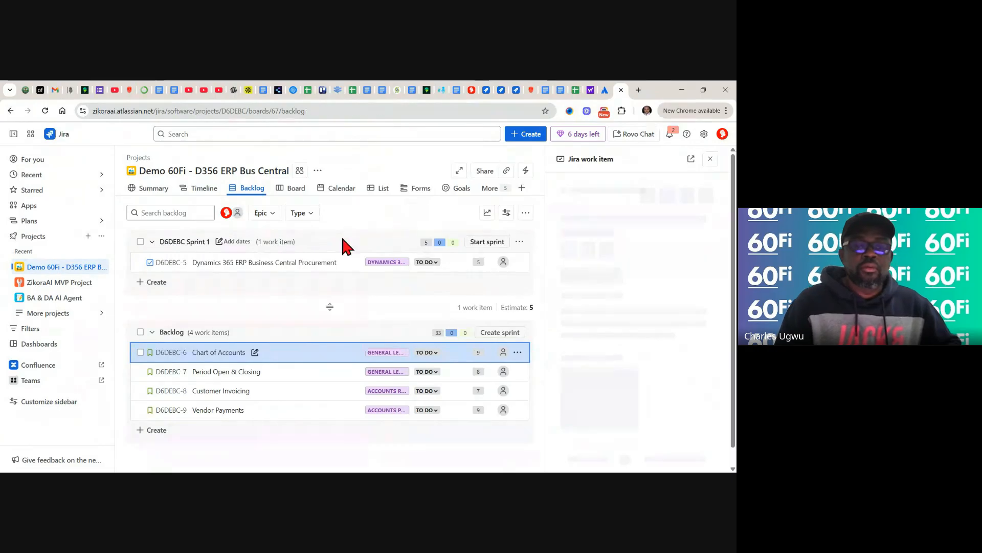
left_click(711, 159)
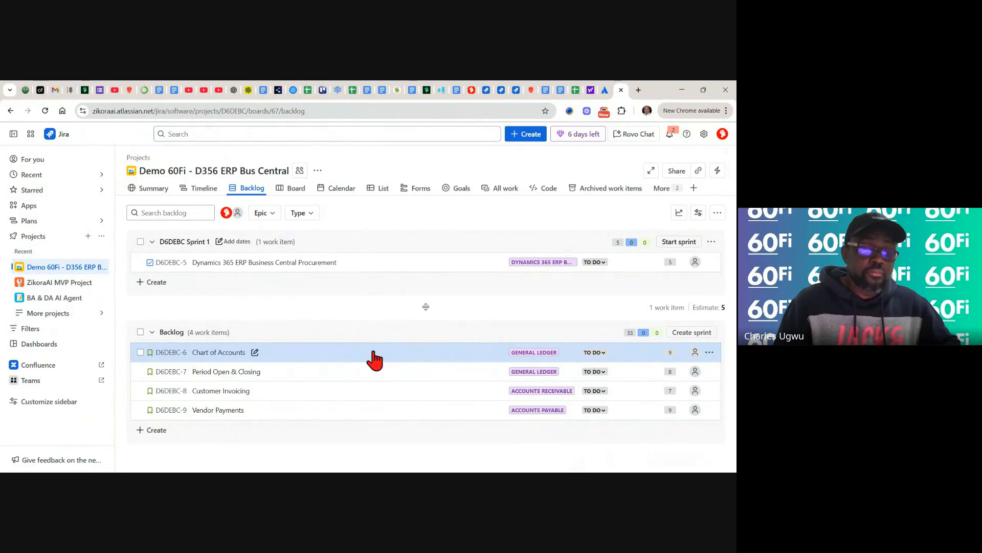
left_click_drag(374, 360, 314, 252)
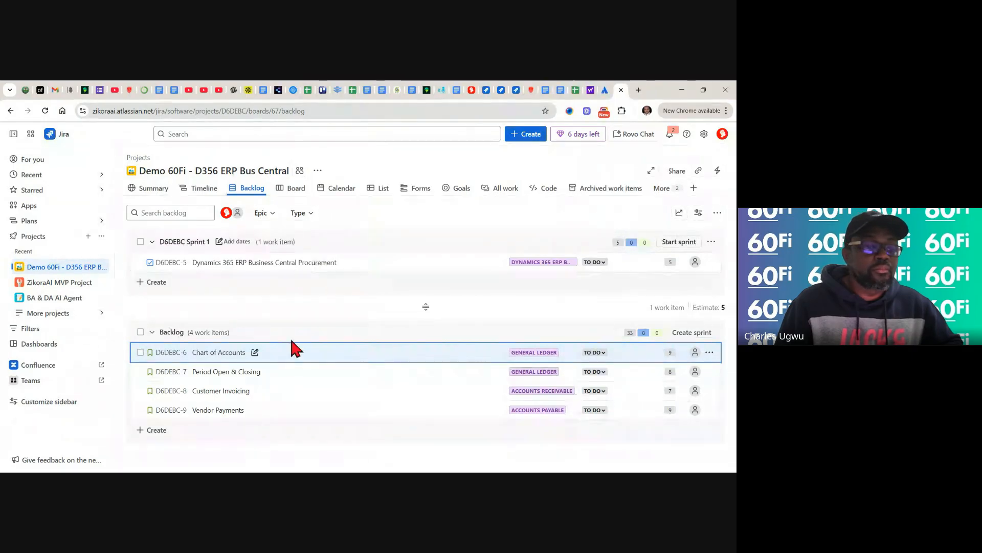
left_click_drag(314, 379, 286, 293)
left_click_drag(280, 251, 278, 244)
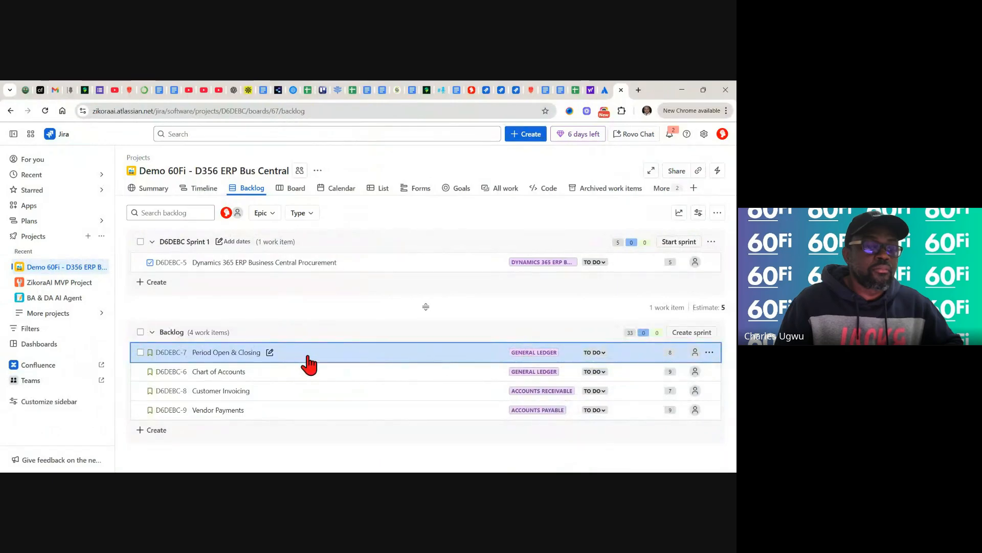
left_click_drag(324, 353, 388, 265)
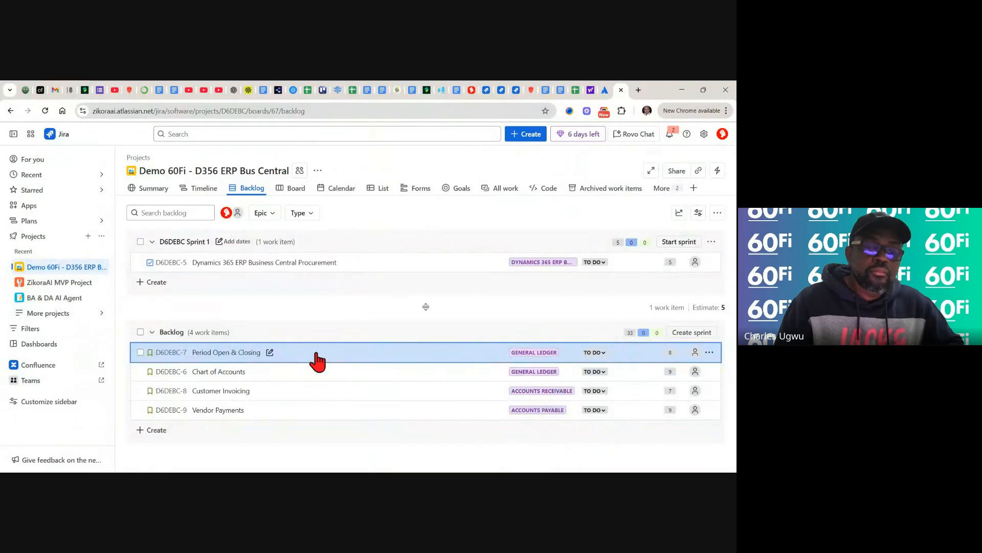
left_click_drag(317, 361, 320, 298)
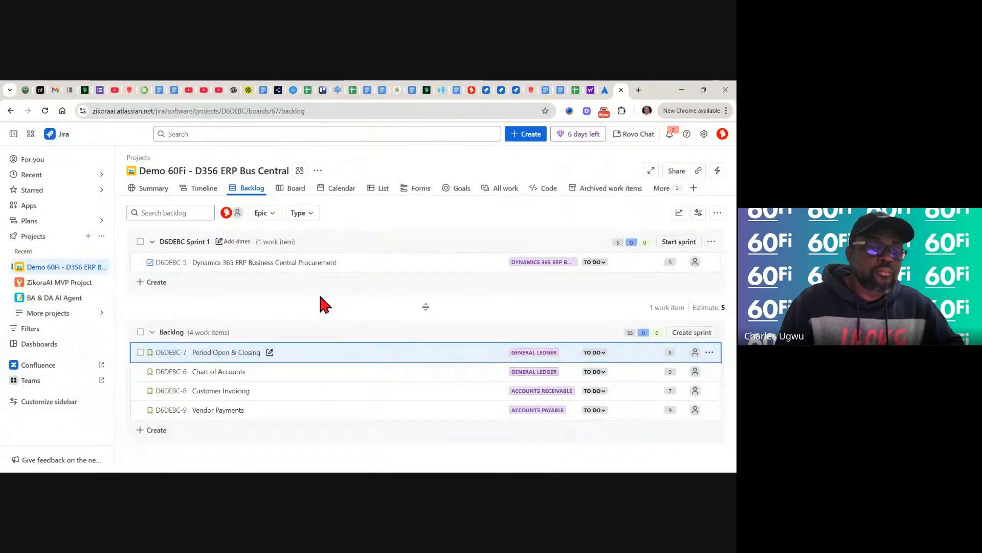
left_click_drag(324, 359, 189, 256)
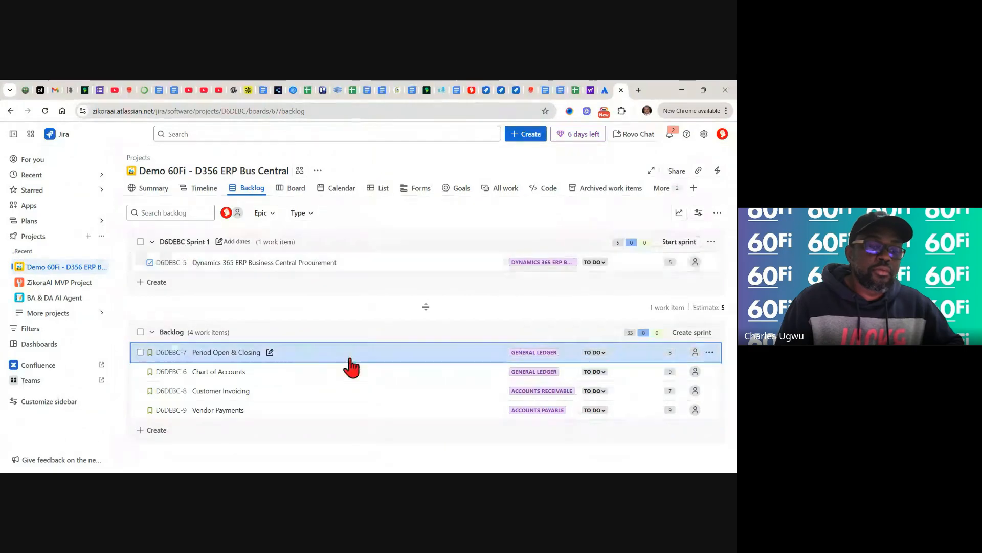
left_click_drag(405, 353, 419, 310)
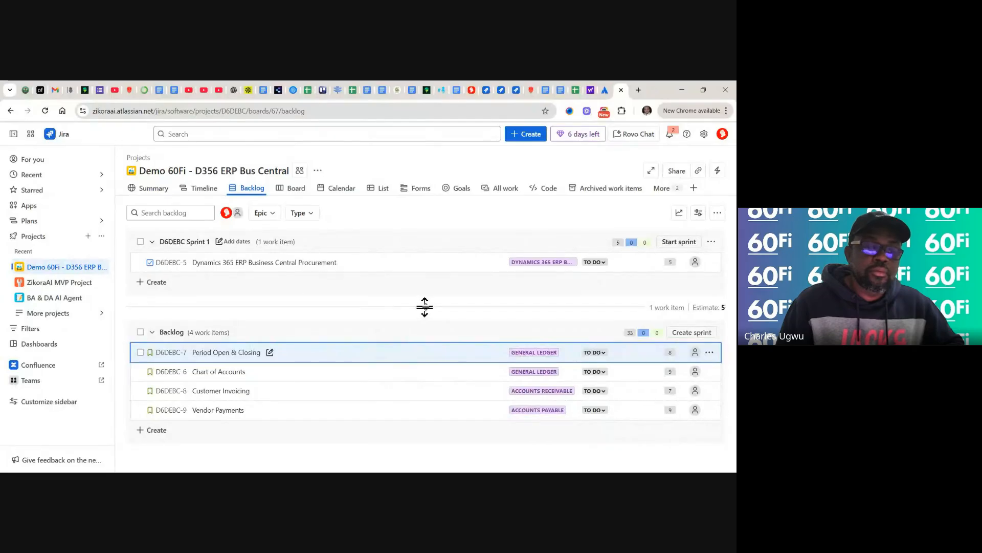
left_click_drag(424, 307, 427, 333)
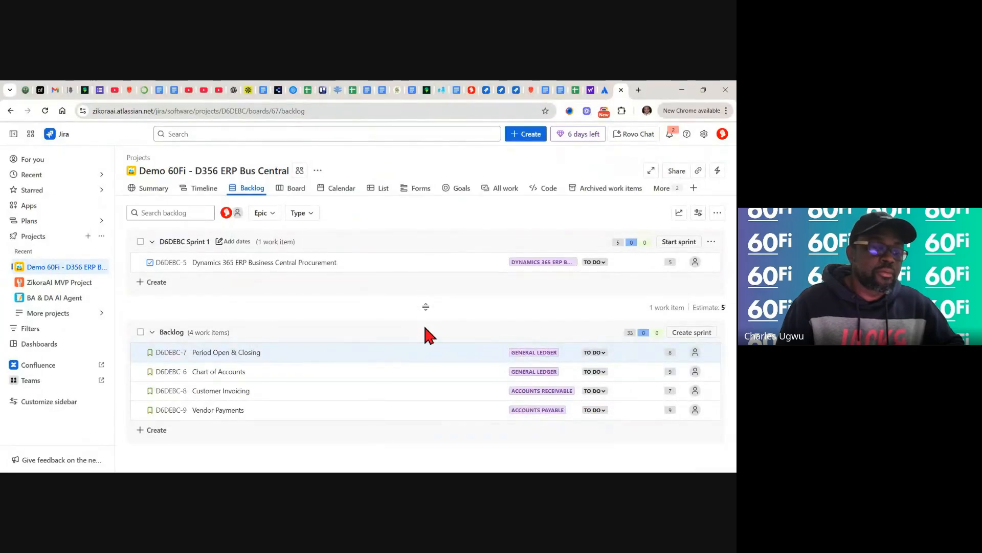
left_click(290, 358)
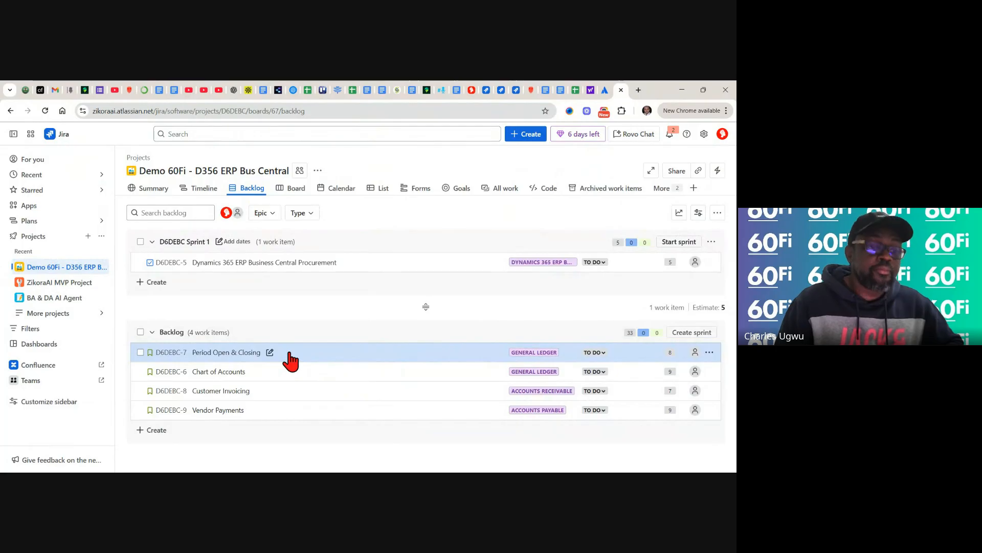
left_click_drag(291, 358, 230, 258)
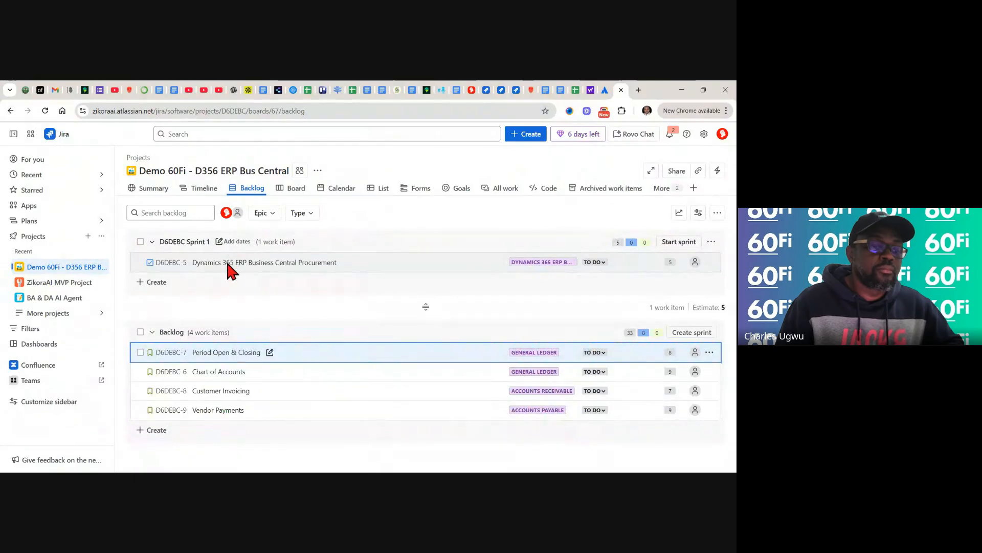
left_click(287, 357)
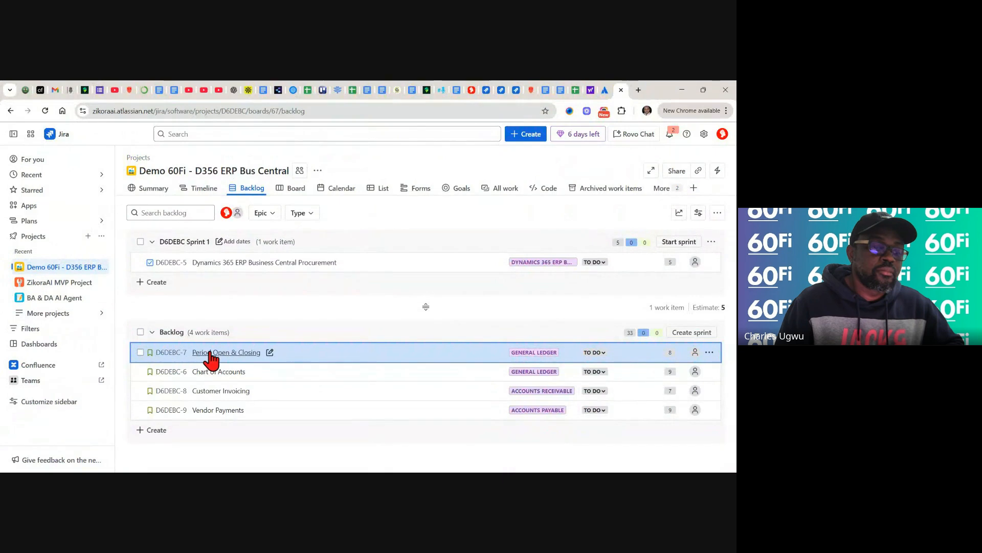
left_click_drag(210, 358, 134, 261)
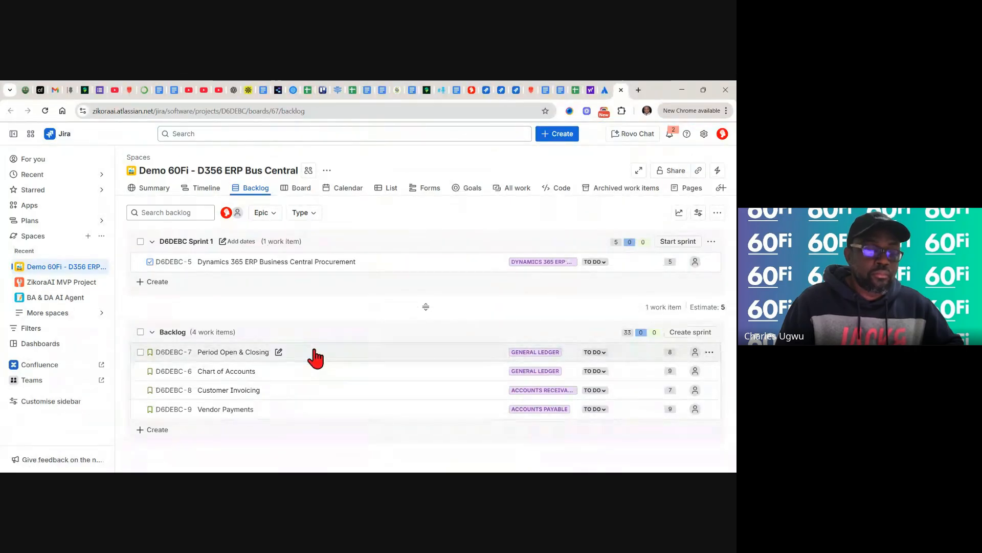
- Move Period Open & Closing, Chart of Accounts, Customer Invoicing and Vendor Payments into Sprint 1, Procurement first
left_click_drag(325, 351, 273, 264)
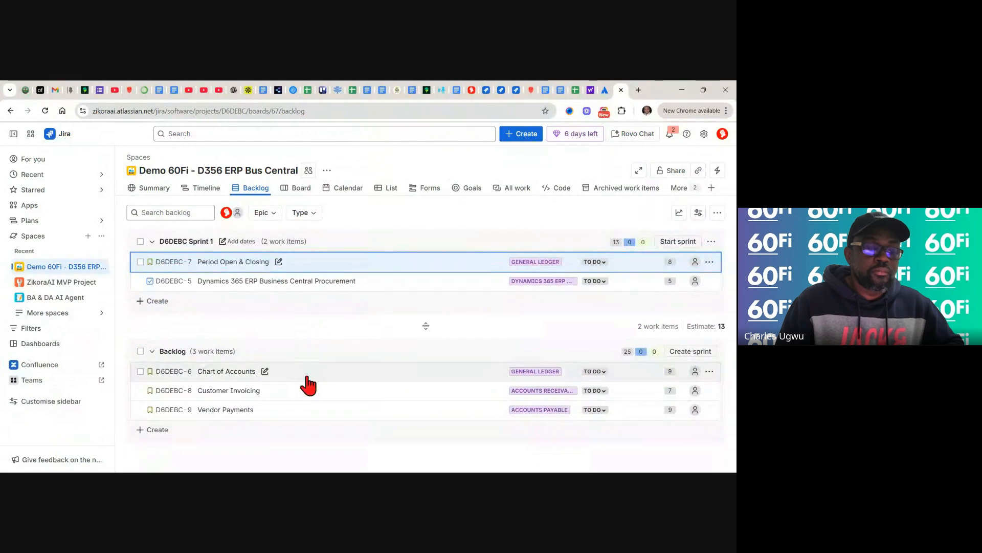
left_click_drag(307, 377, 244, 244)
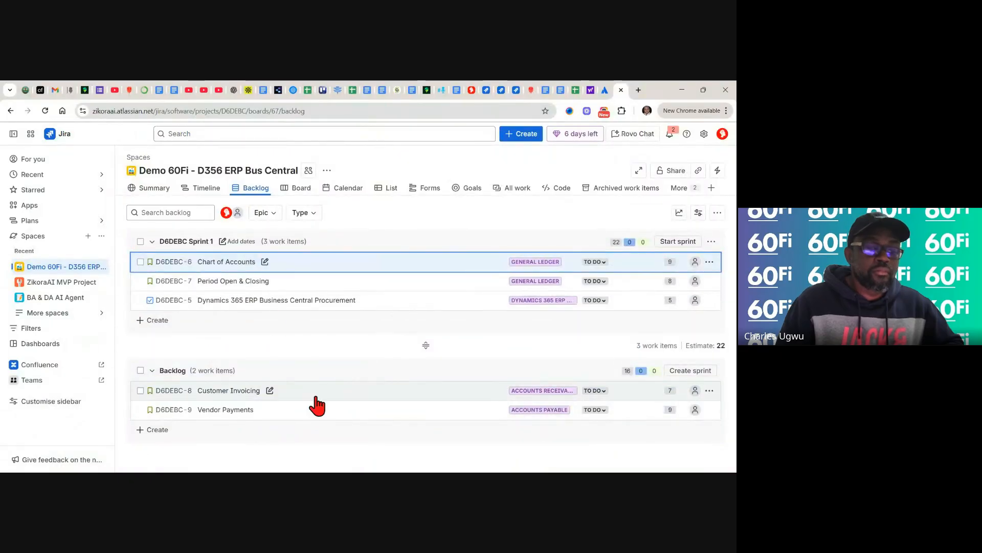
left_click_drag(314, 398, 236, 284)
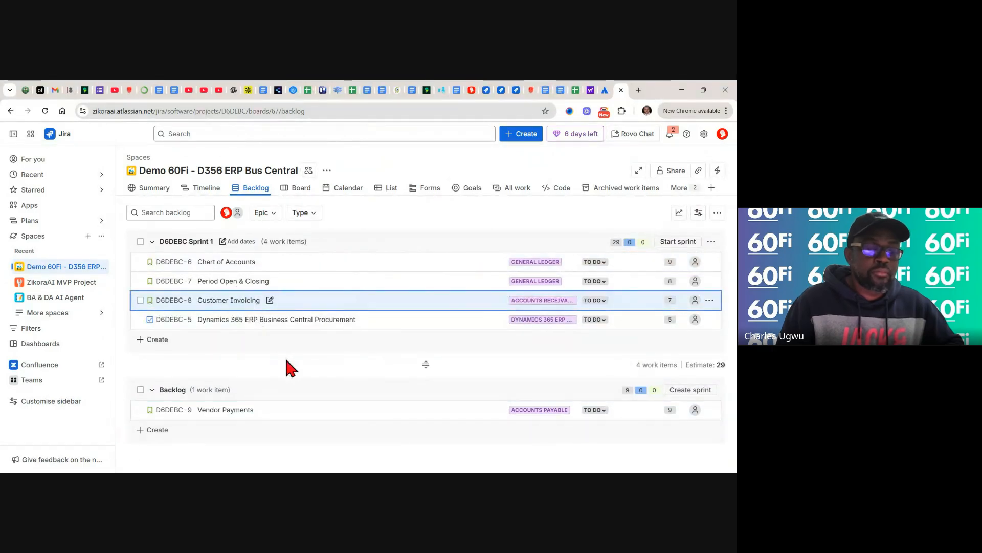
left_click_drag(296, 415, 257, 280)
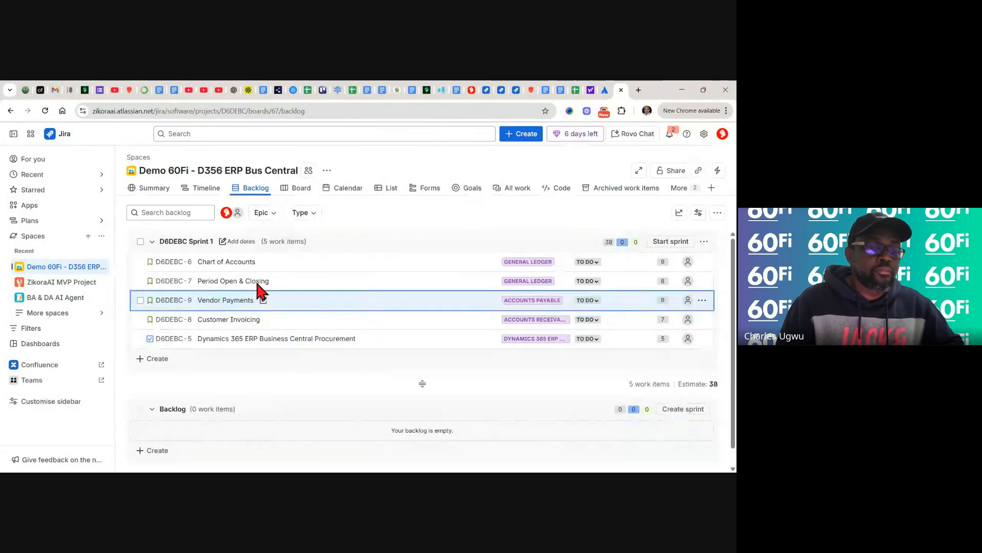
left_click_drag(262, 341, 254, 262)
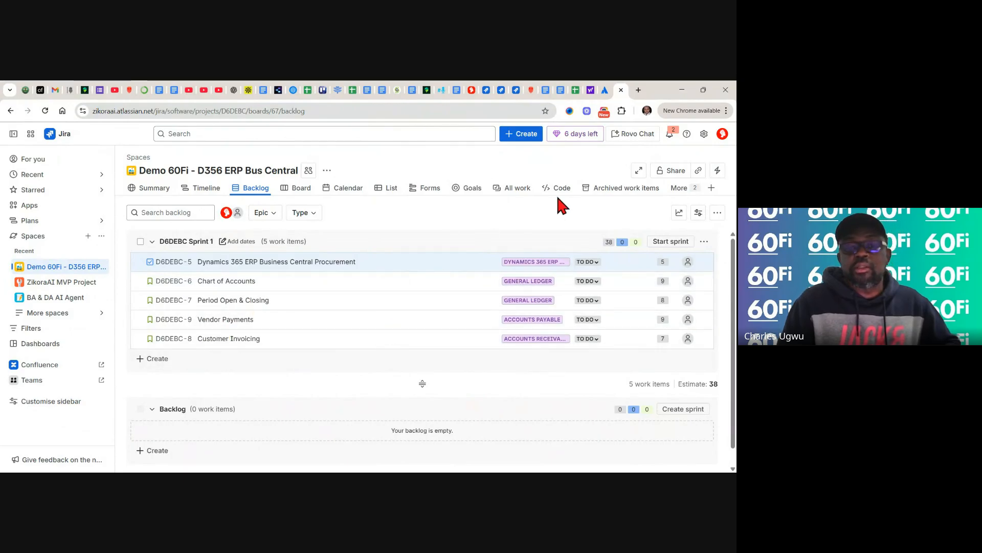
- Start Sprint 1 with the goal 'Setup, Configure and Customize D365 ERP Business Central for 60Fi.'
left_click(666, 244)
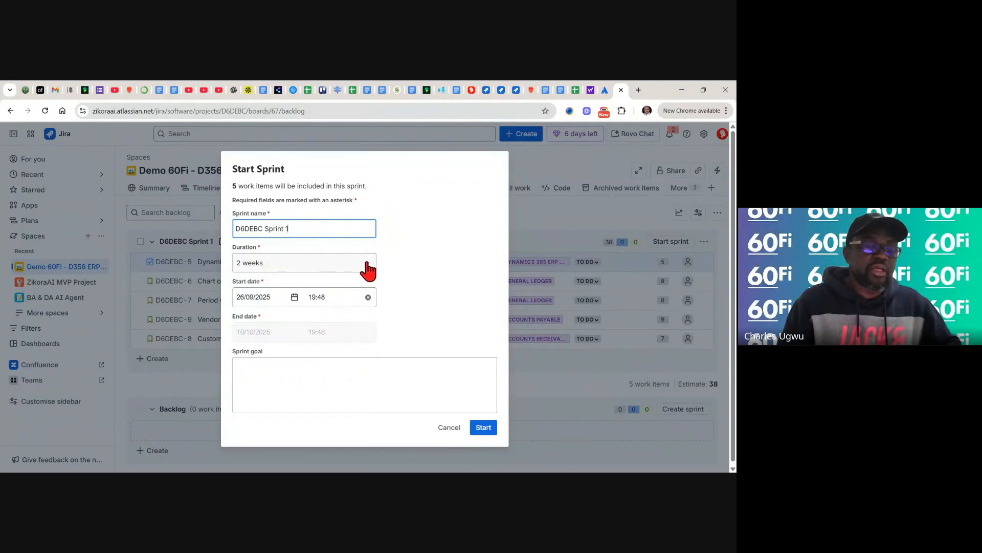
left_click(276, 375)
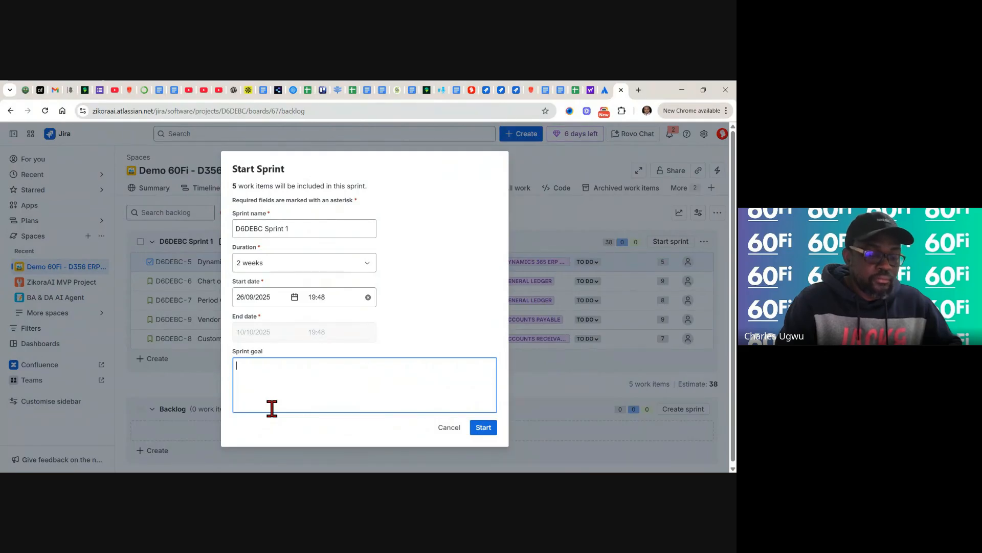
key("BackSpace")
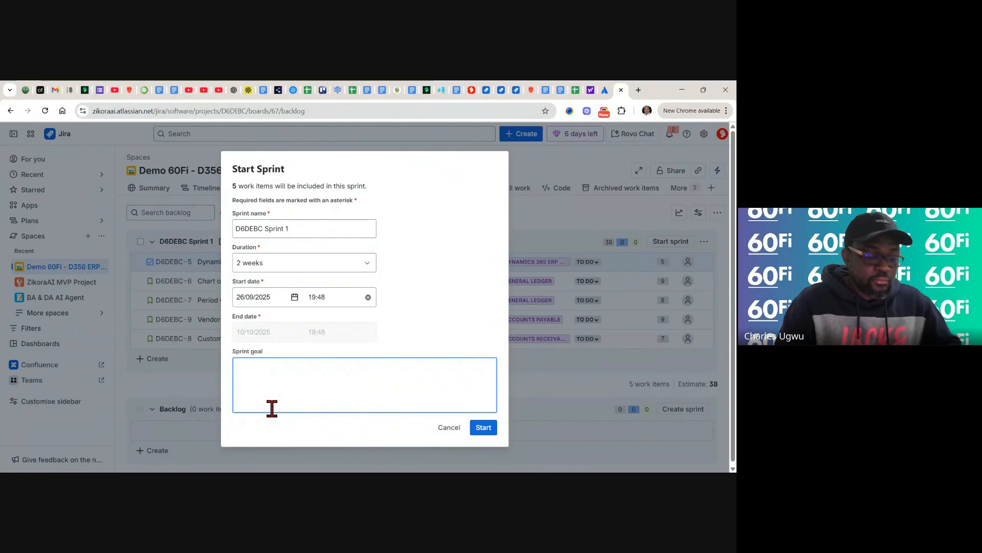
type("Confi")
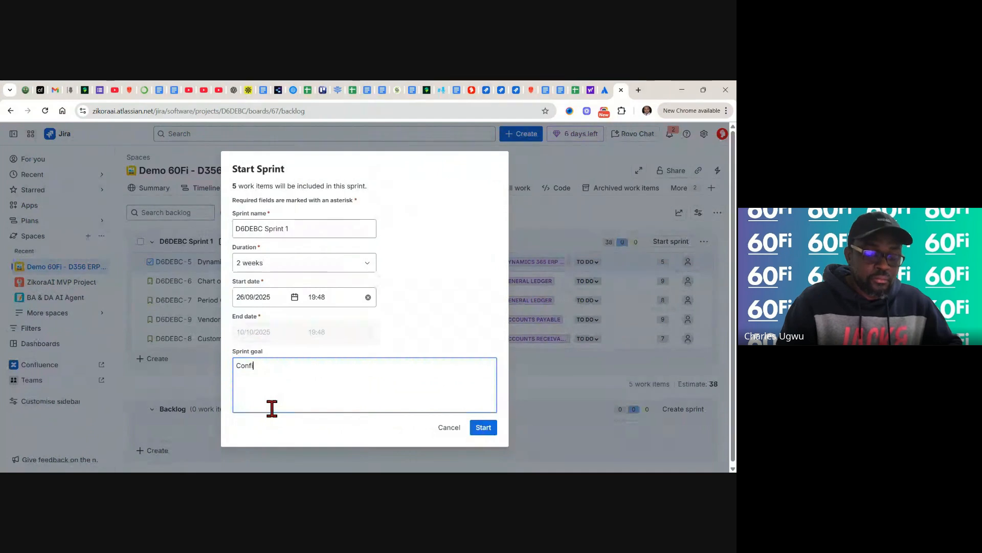
type("gu")
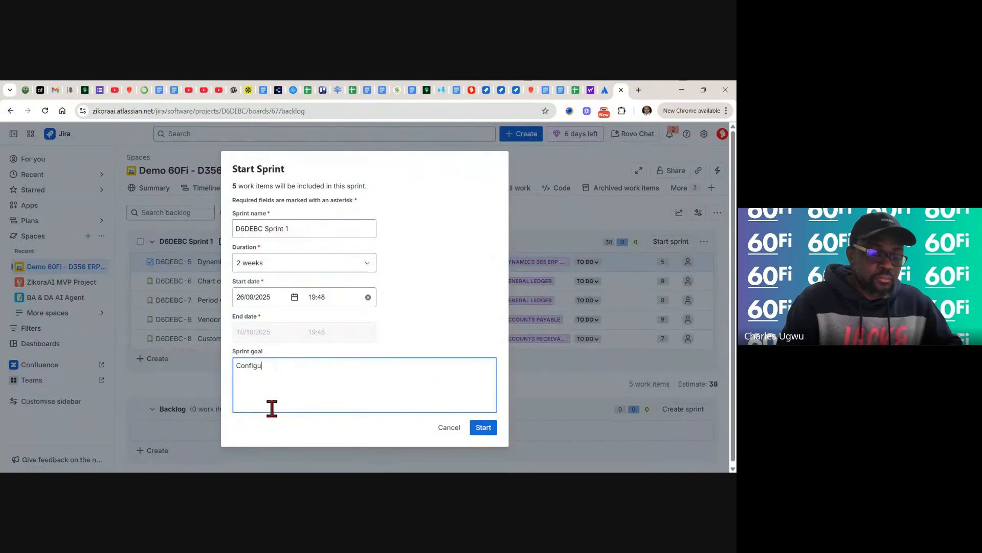
key("BackSpace")
key("BackSpace")
key("BackSpace")
key("BackSpace")
key("BackSpace")
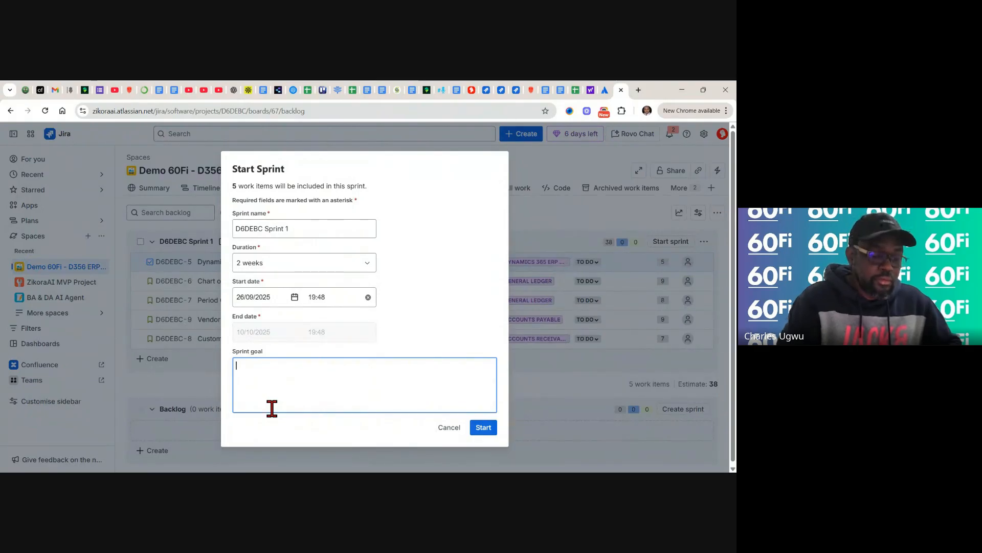
type("Set")
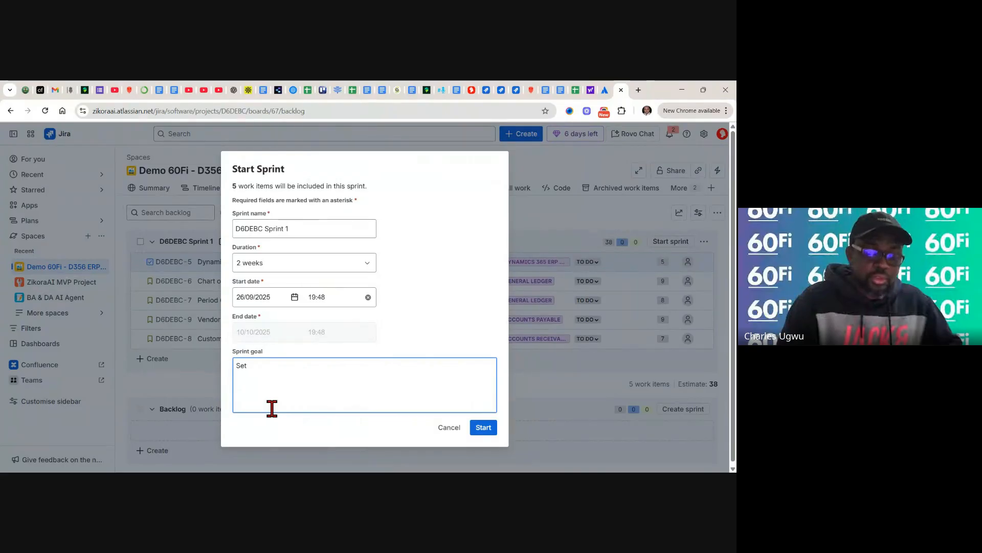
type("up ")
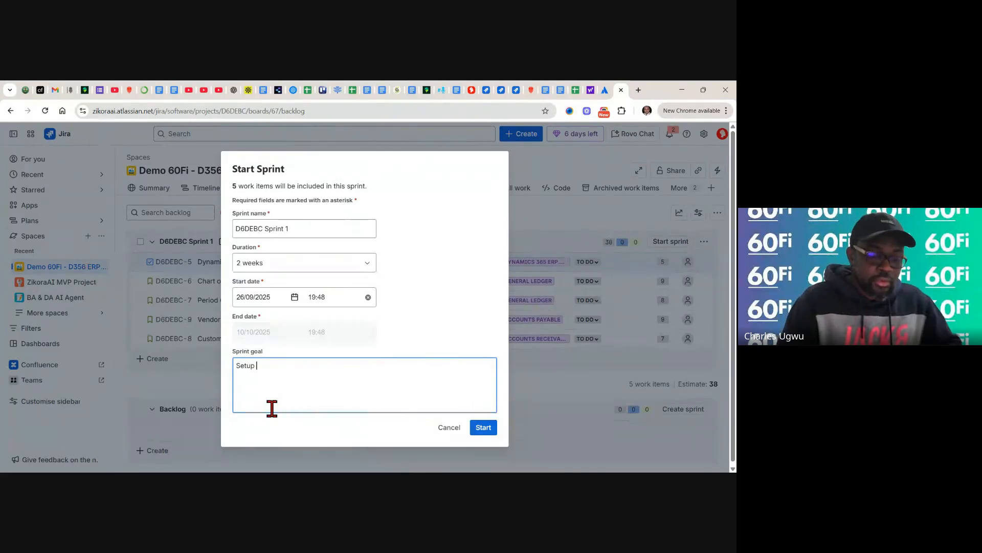
type("and")
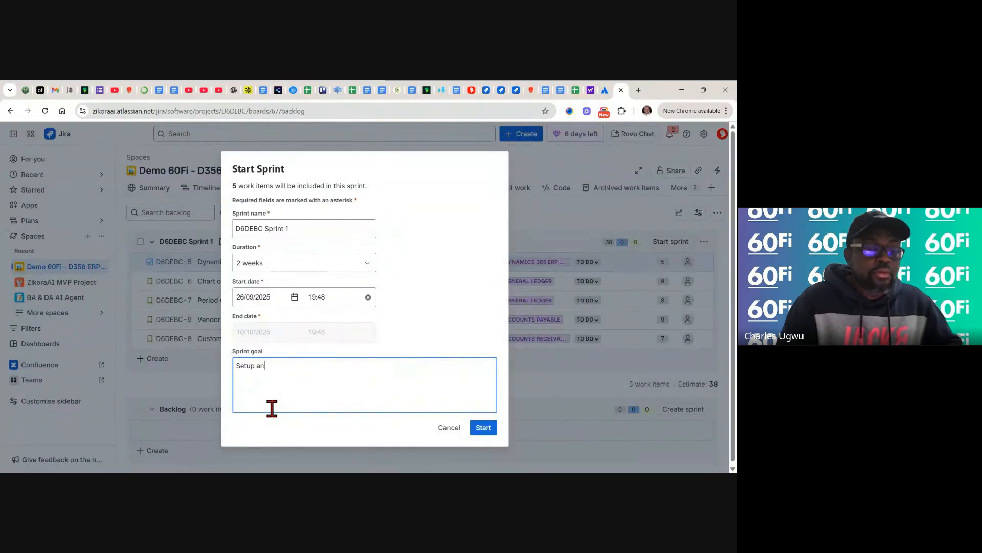
key("BackSpace")
key("BackSpace")
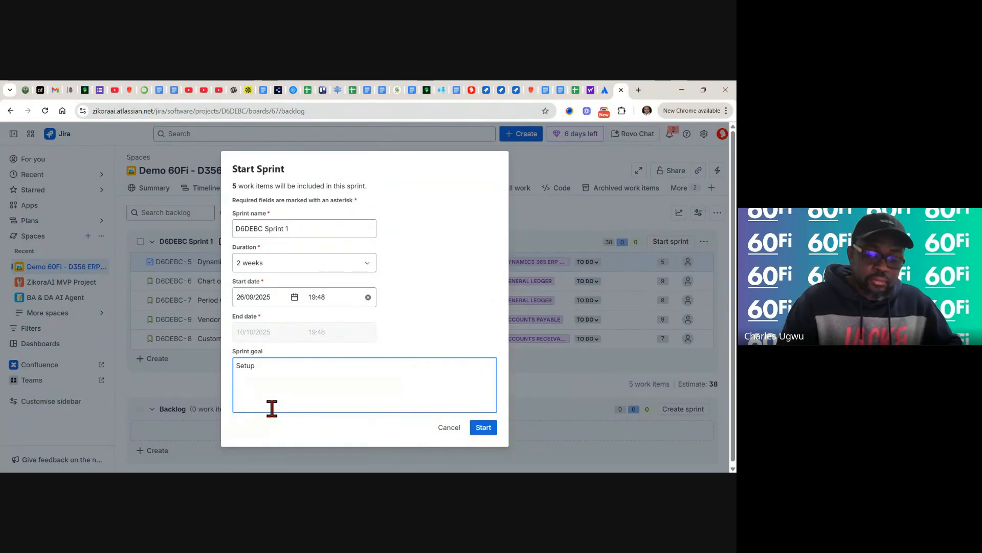
type(", Co")
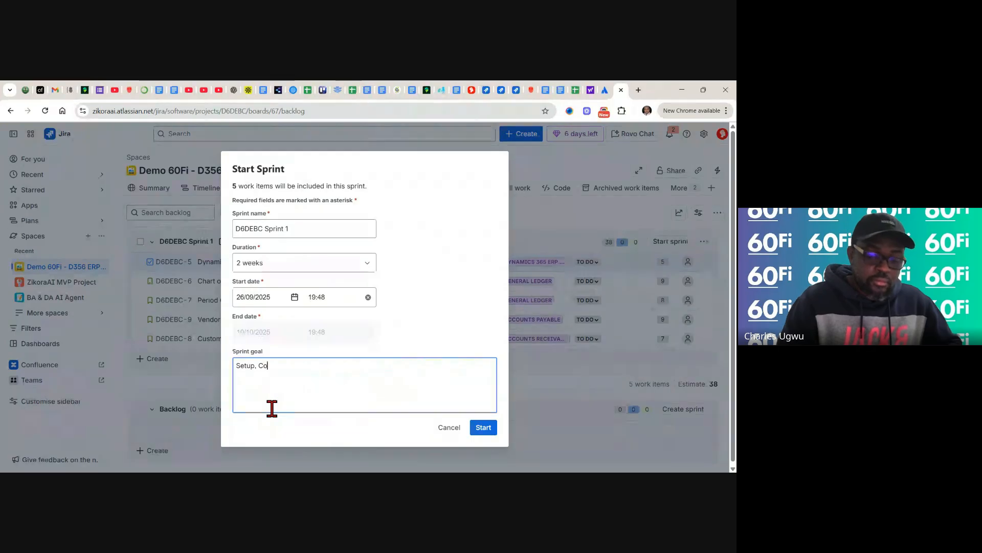
type("nfig")
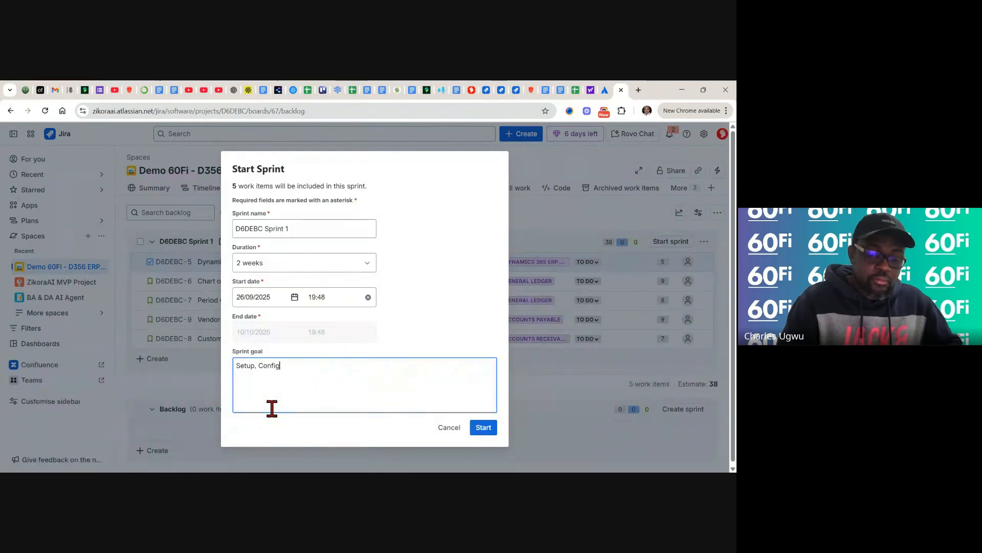
type("ure ")
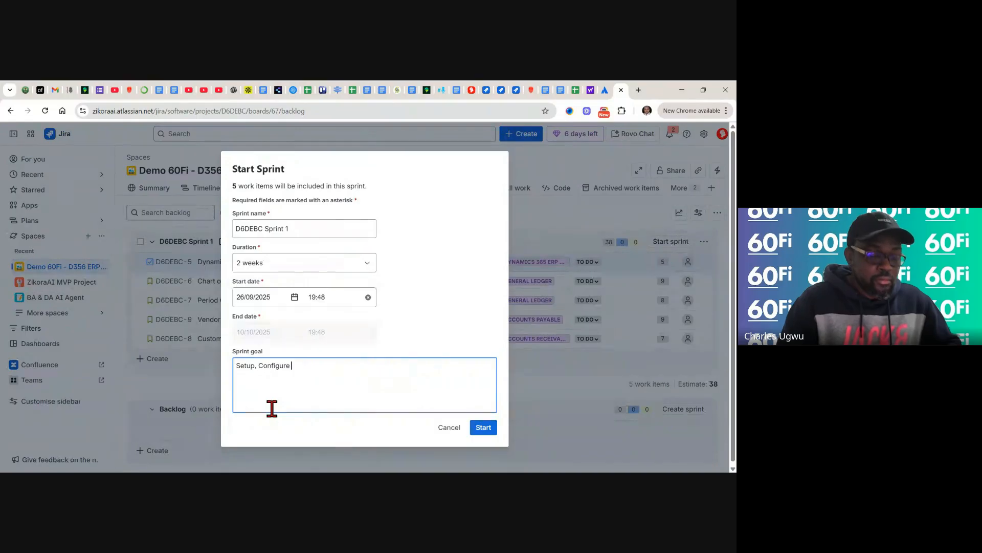
type("an")
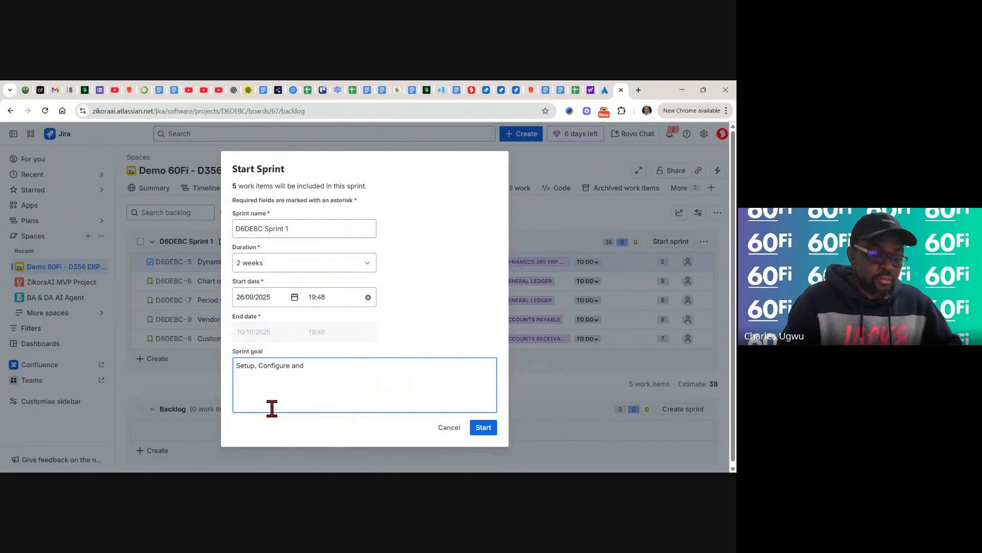
type("d ")
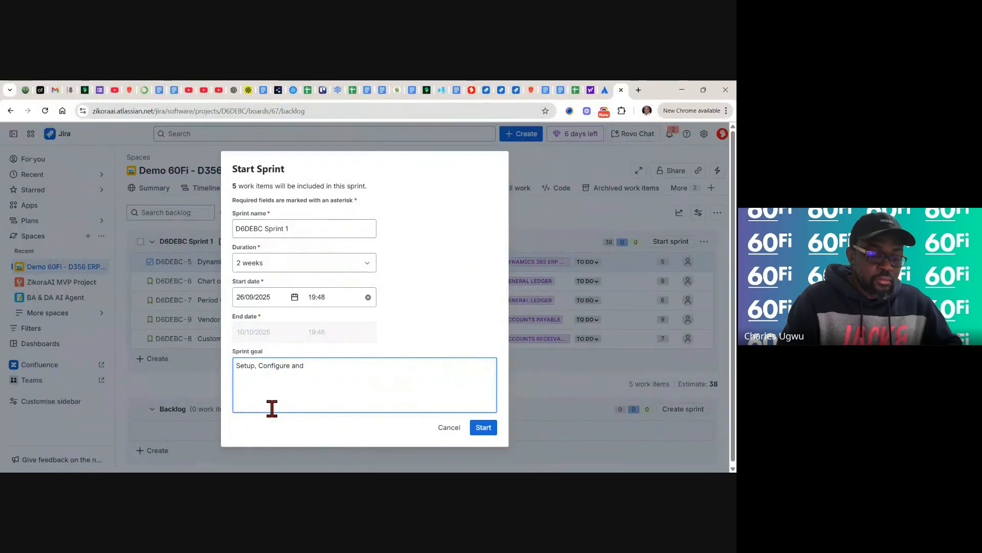
type("Cust")
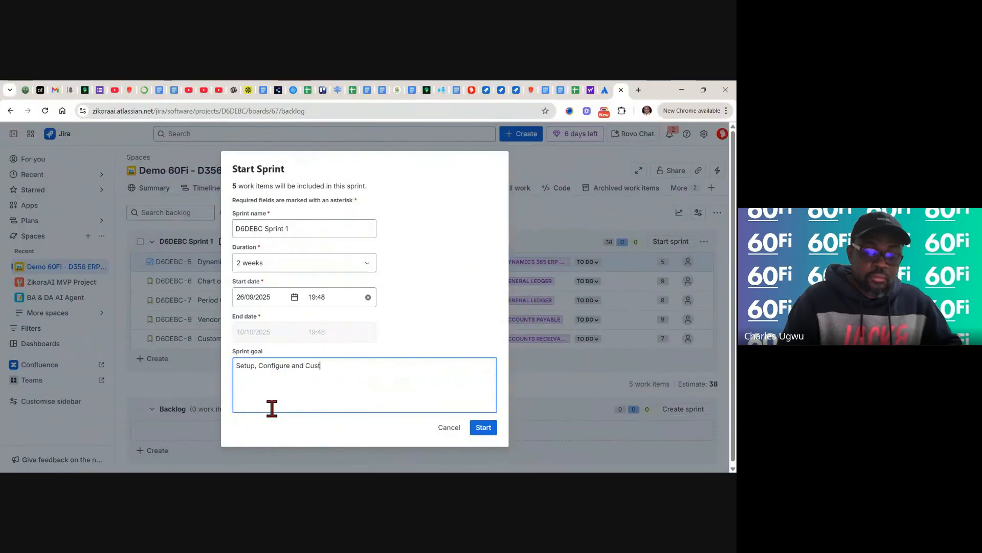
type("om")
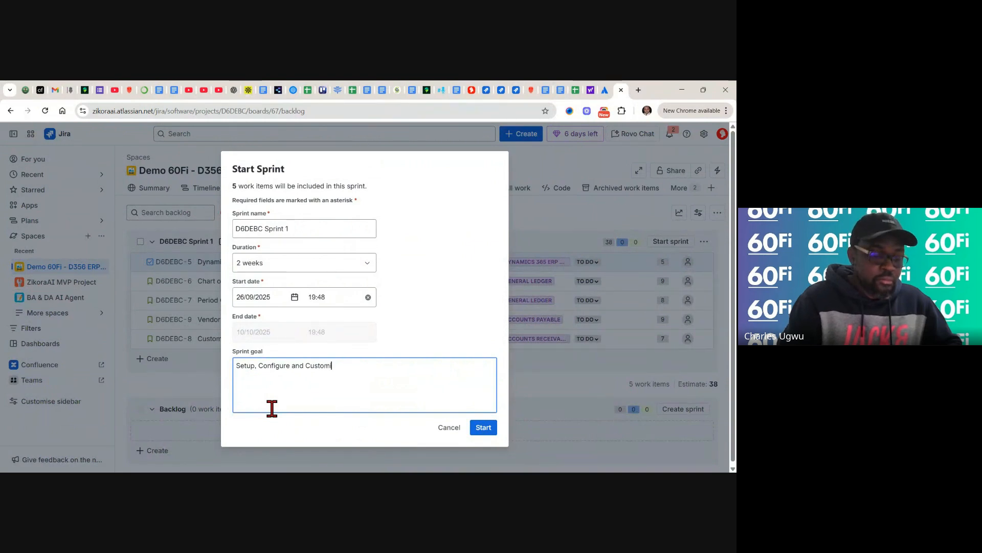
type("ize D365")
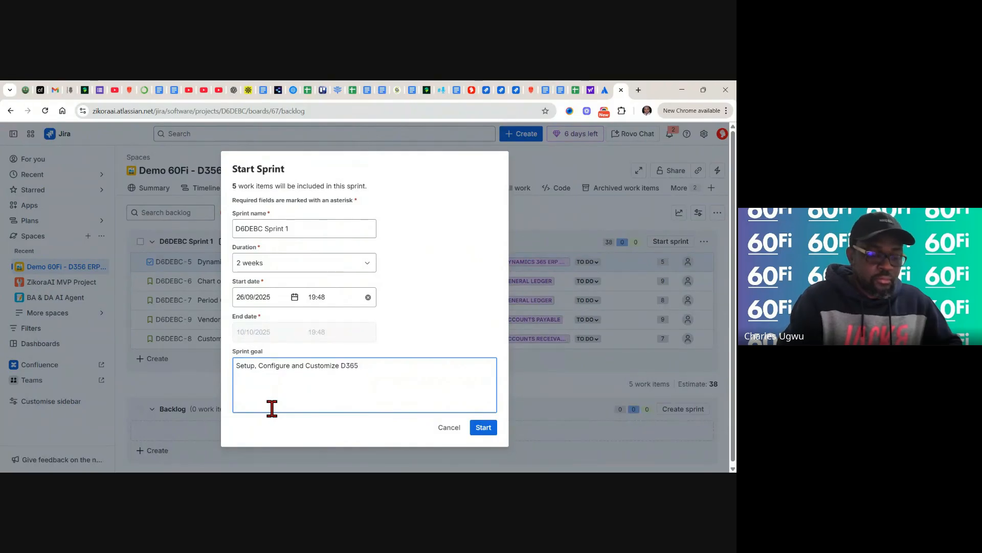
type("ERP B")
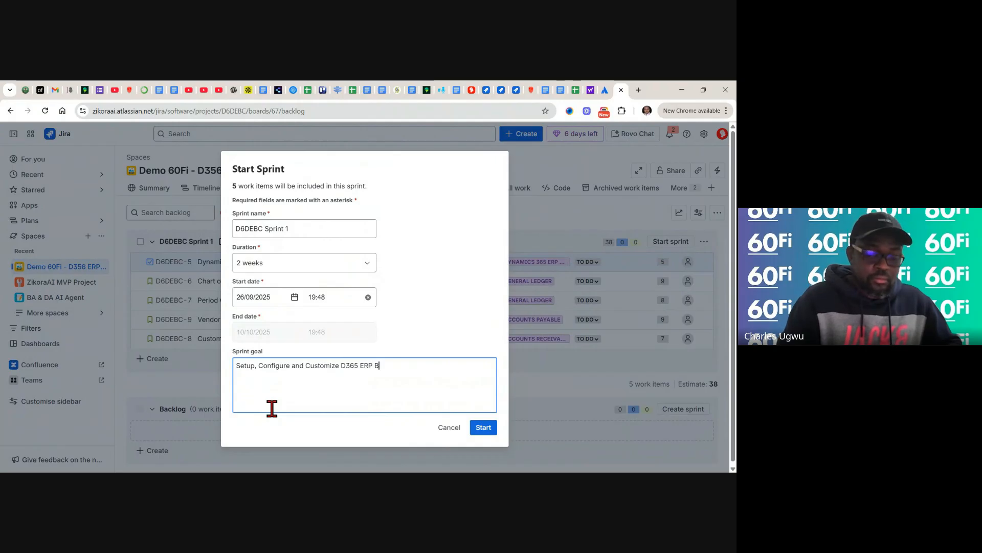
type("usiness Ce")
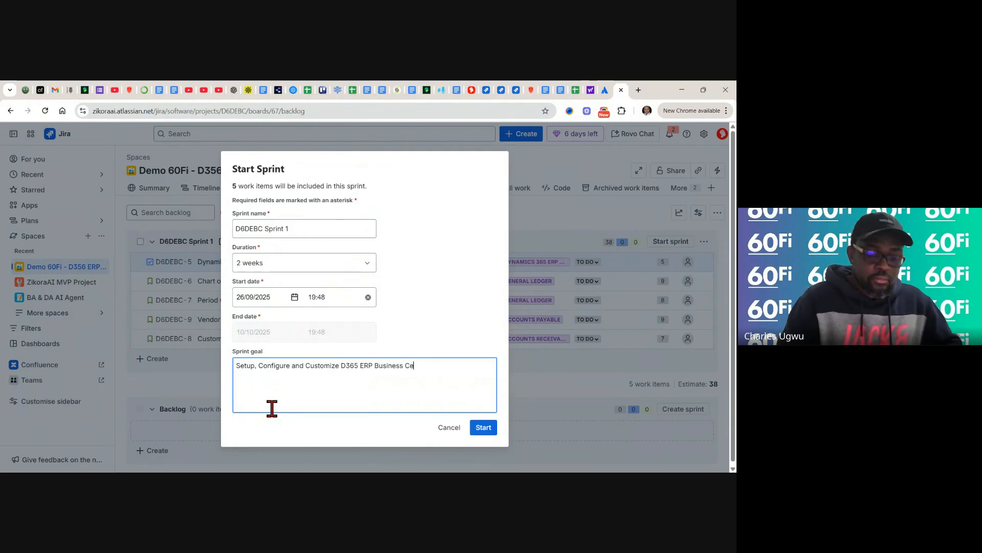
type("ntral")
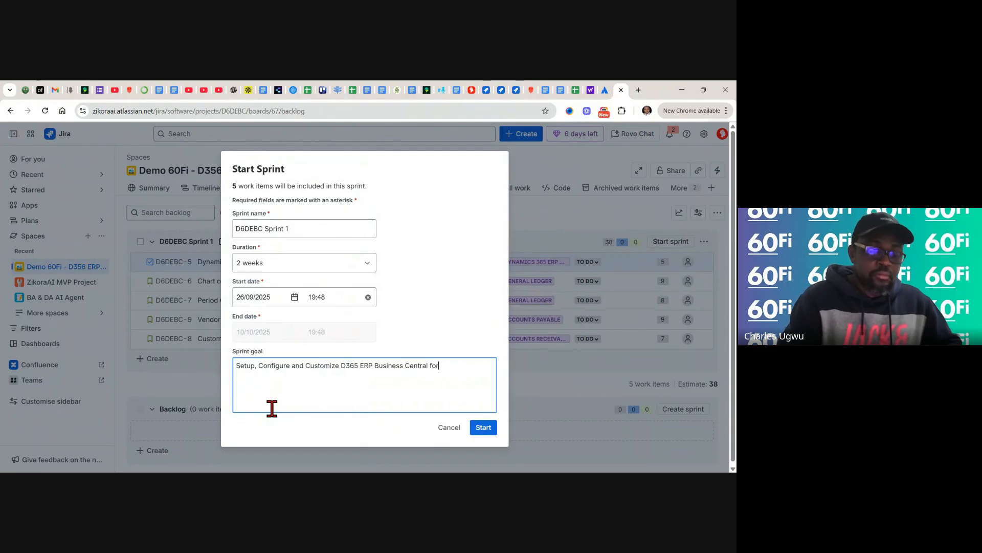
type(" for ")
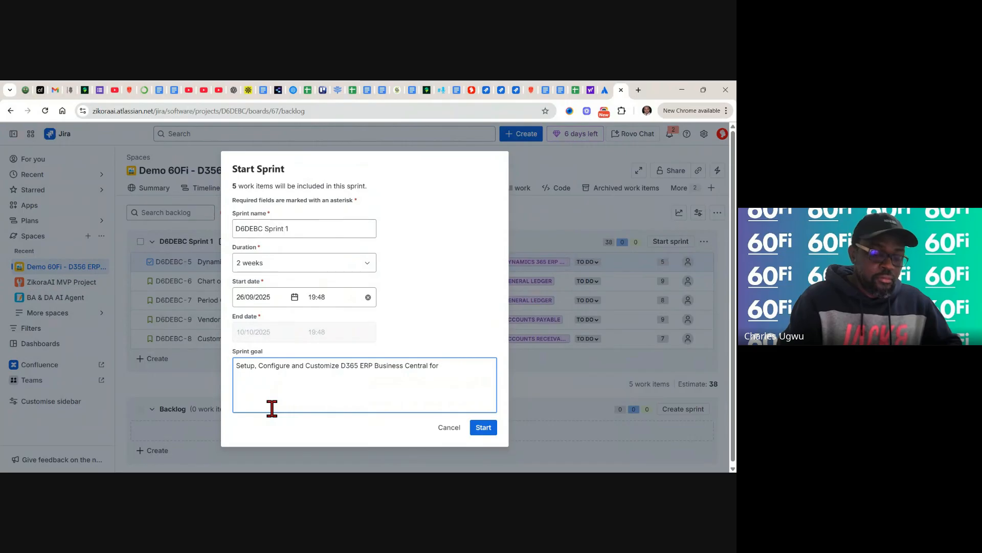
type("60Fi")
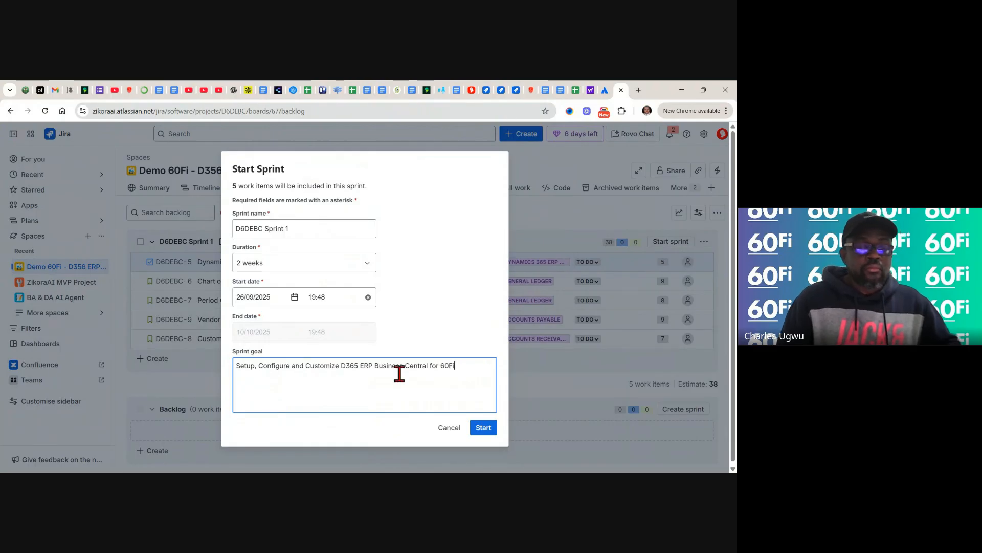
type(".")
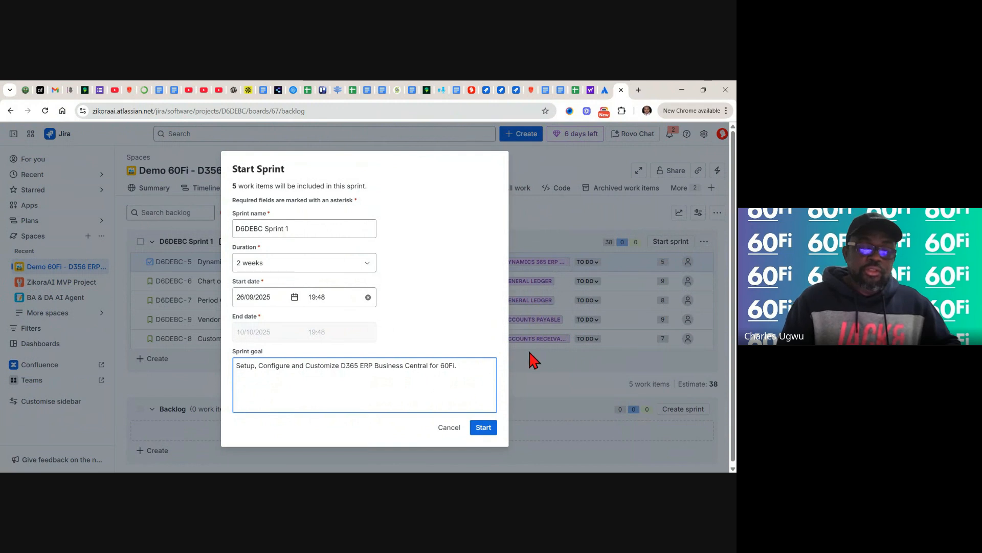
left_click(483, 428)
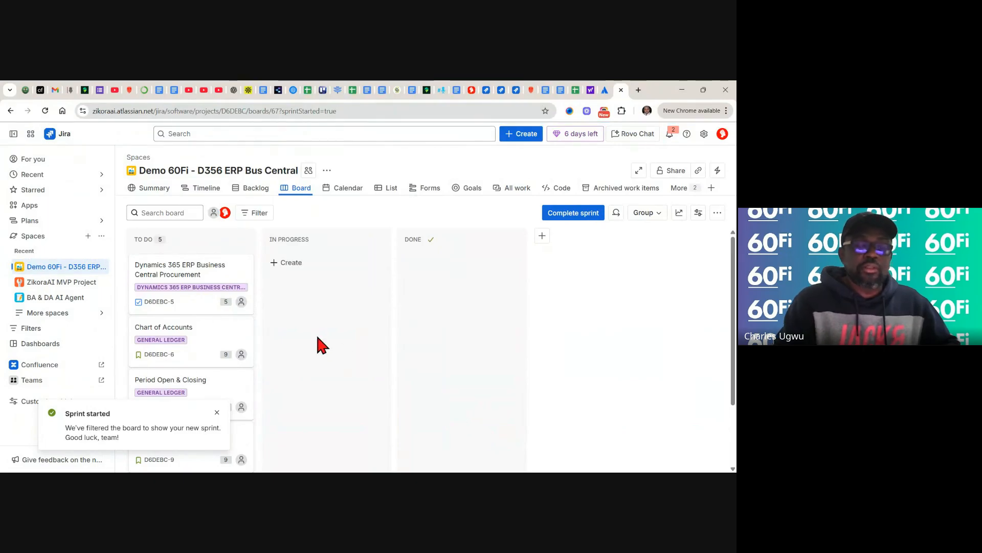
scroll(191, 358, "down", 3)
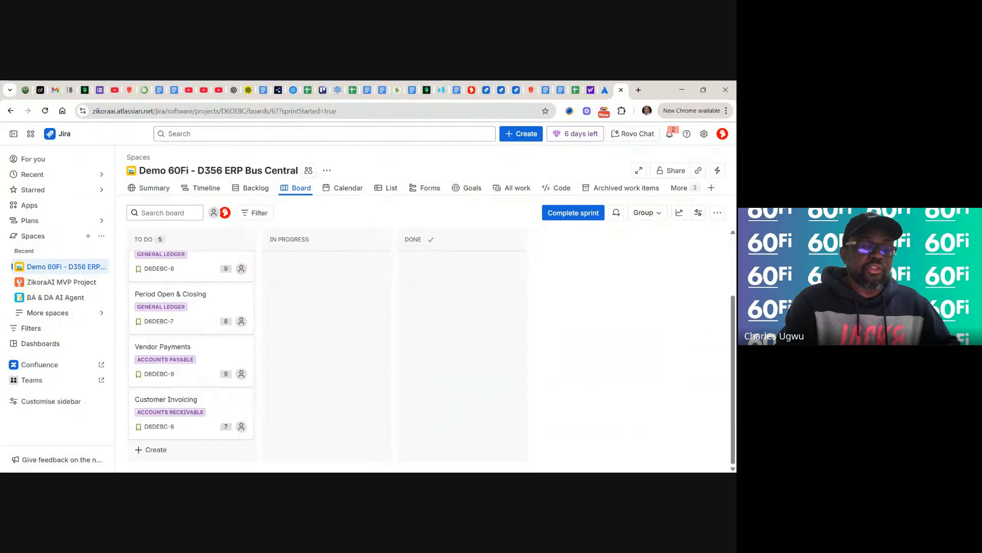
scroll(191, 358, "up", 3)
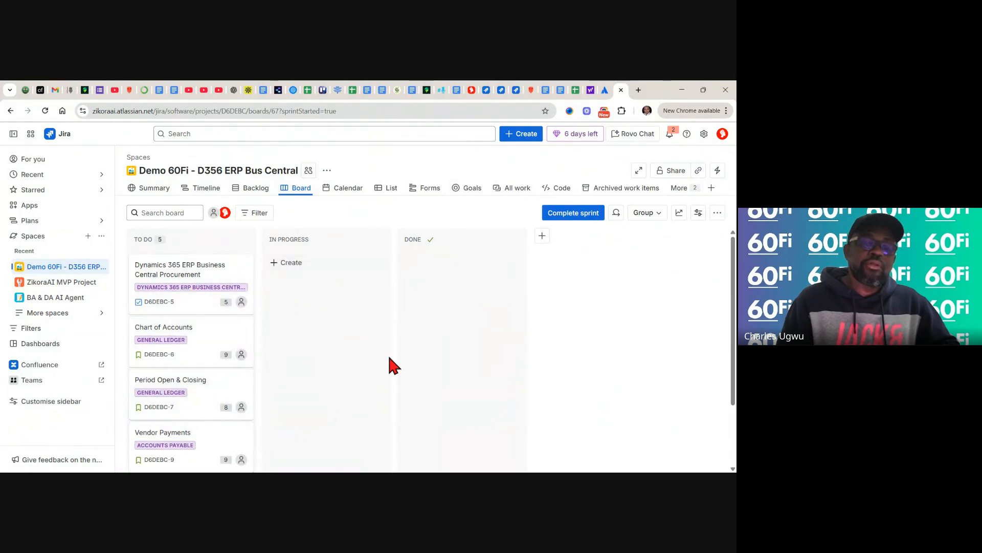
- Create a new board column named Testing, which appears after Done
left_click(542, 236)
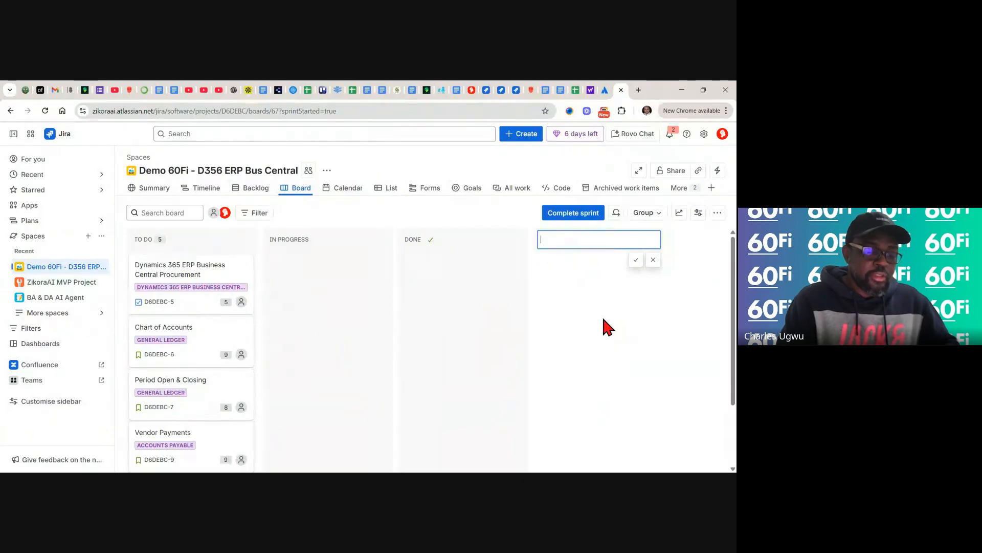
type("Testing")
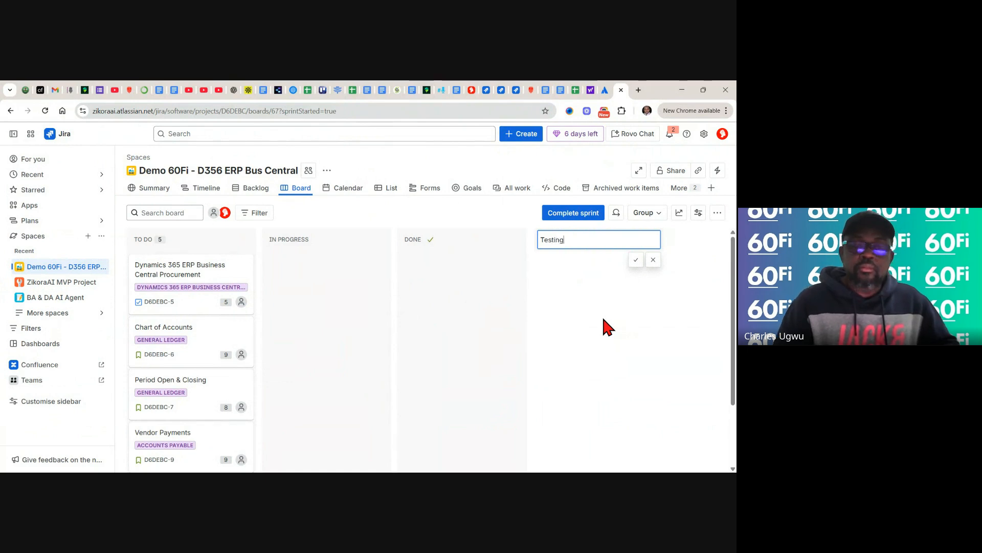
left_click(635, 261)
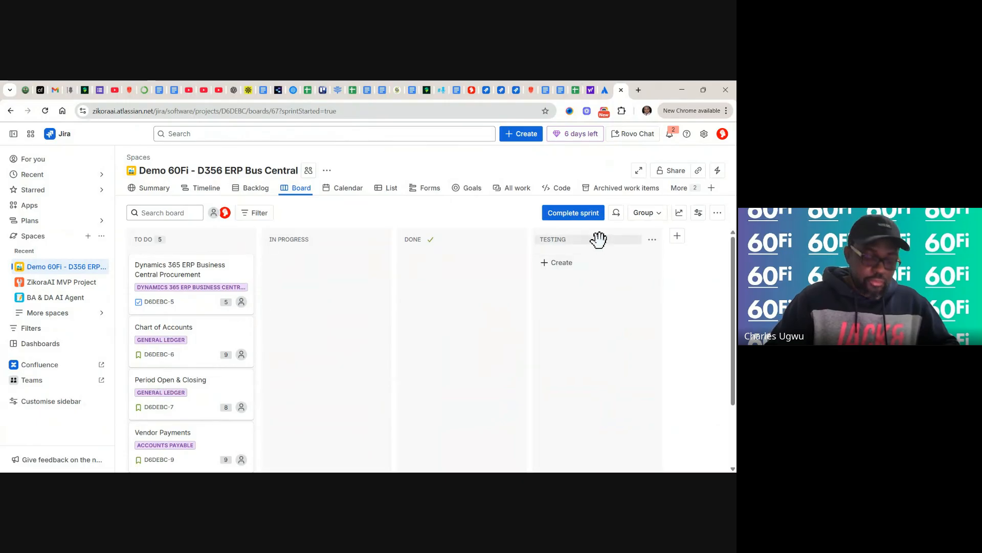
- Place the Testing column before Done and move the Dynamics 365 card to Done
left_click_drag(598, 239, 402, 229)
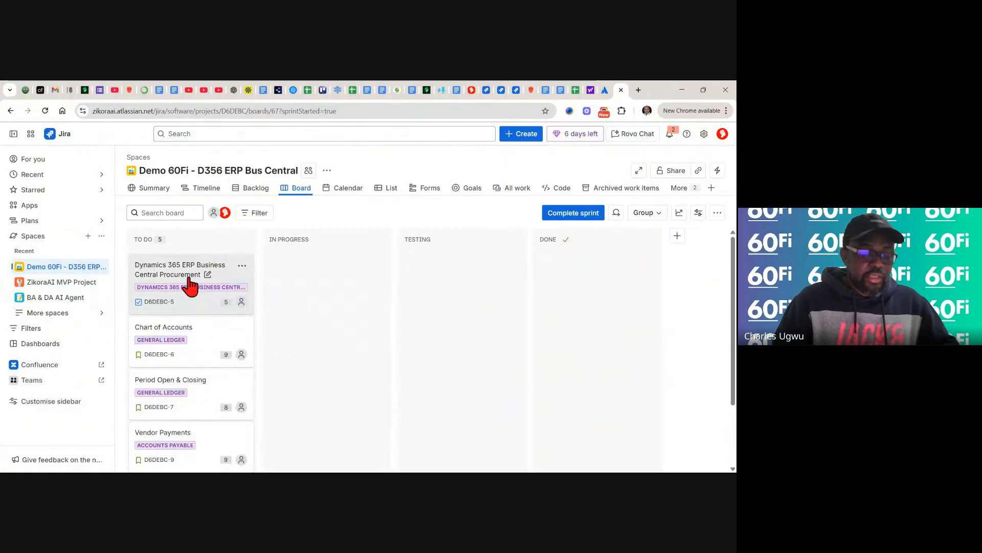
left_click_drag(189, 278, 274, 268)
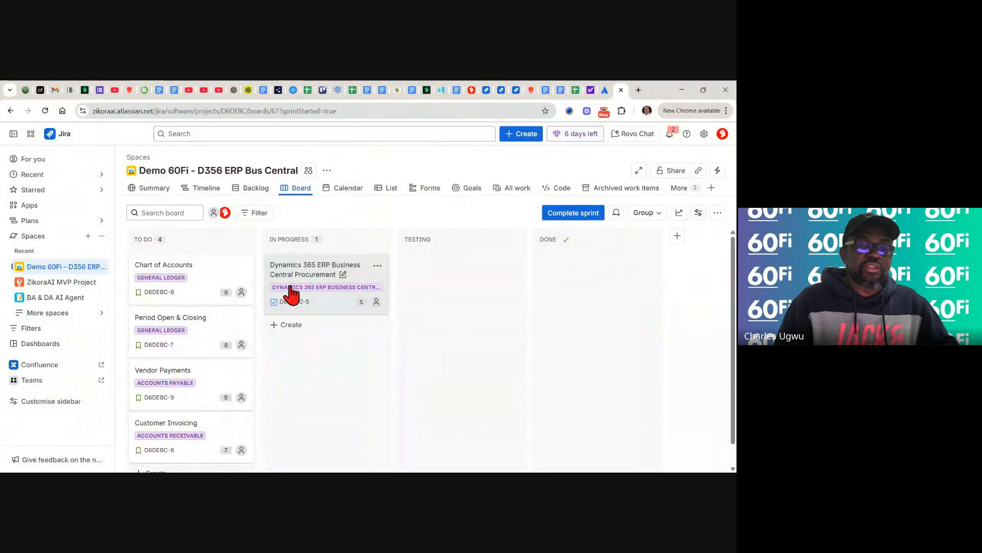
left_click_drag(343, 307, 397, 257)
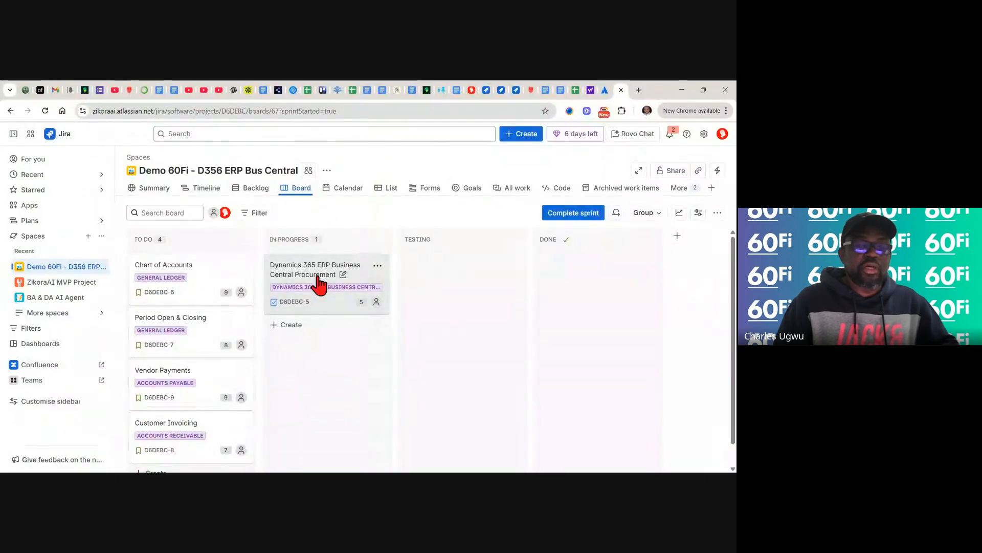
left_click_drag(319, 284, 536, 257)
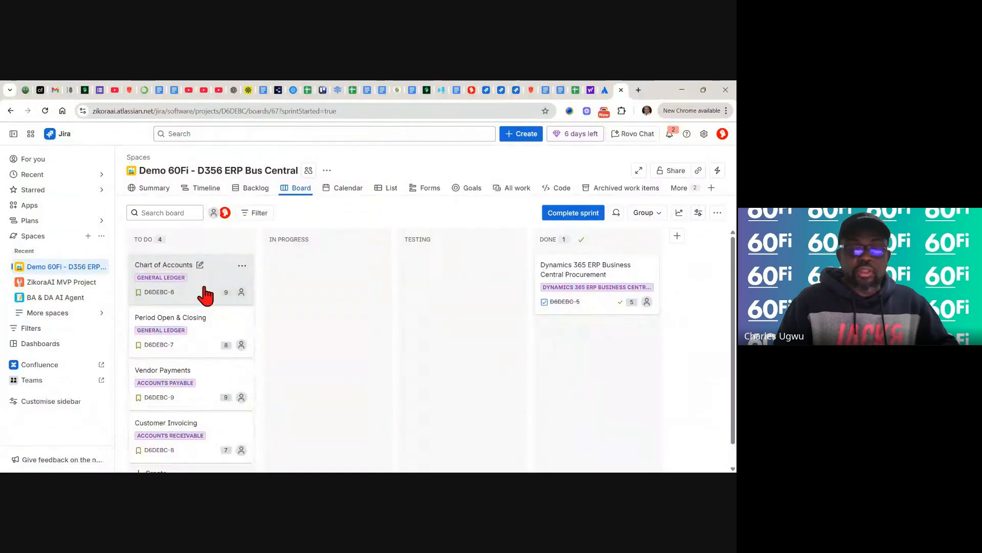
- Move Chart of Accounts and Period Open & Closing to Done, and Vendor Payments to In Progress
left_click_drag(206, 294, 273, 280)
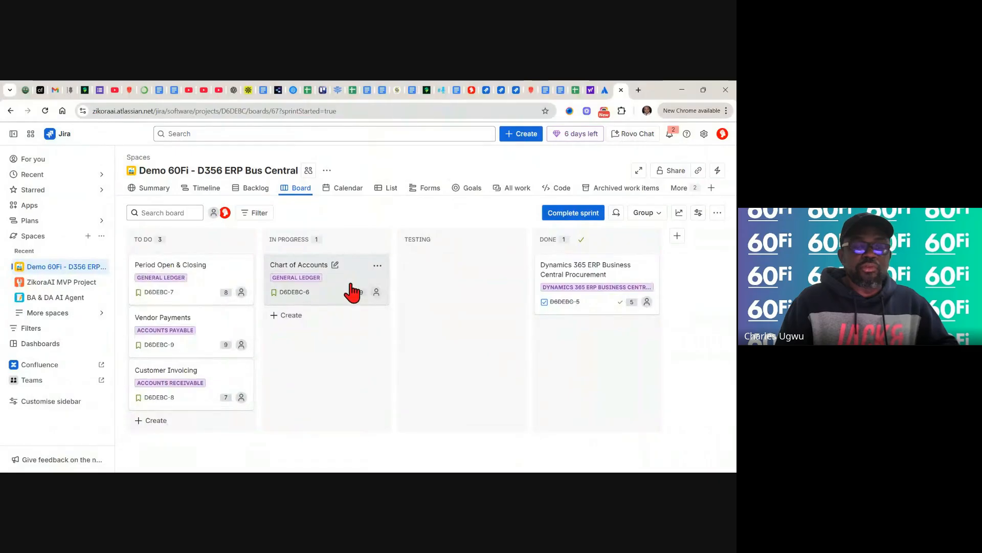
left_click_drag(353, 292, 551, 328)
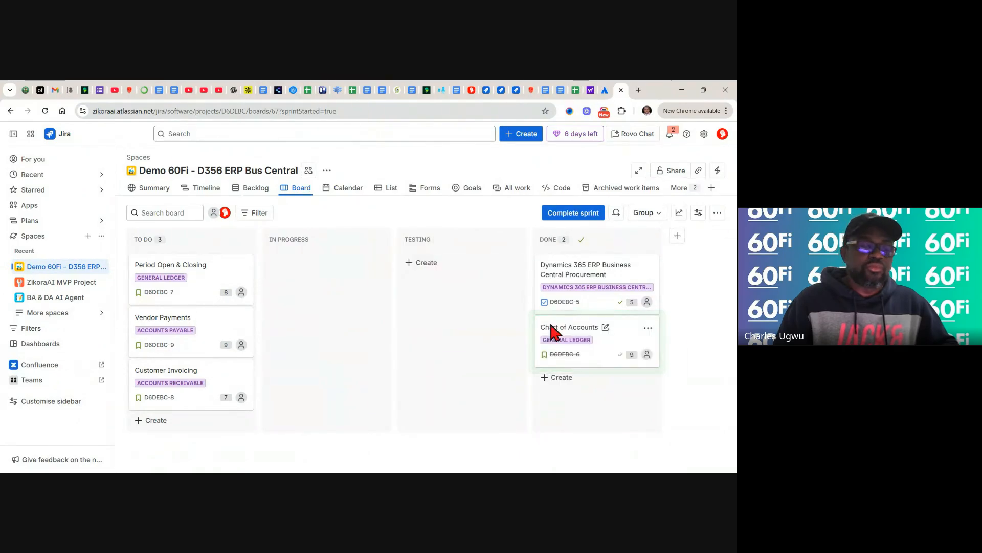
left_click_drag(187, 291, 282, 285)
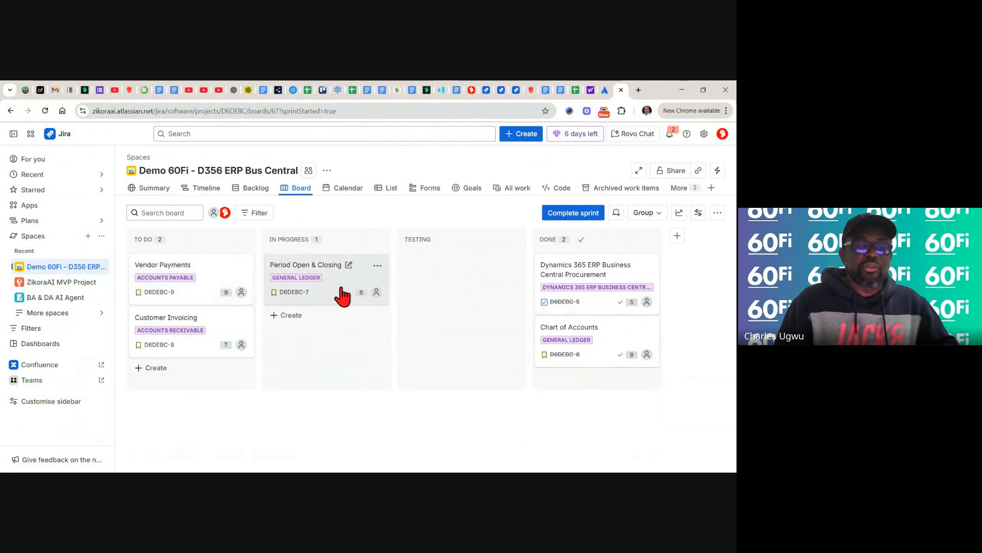
left_click_drag(389, 281, 551, 374)
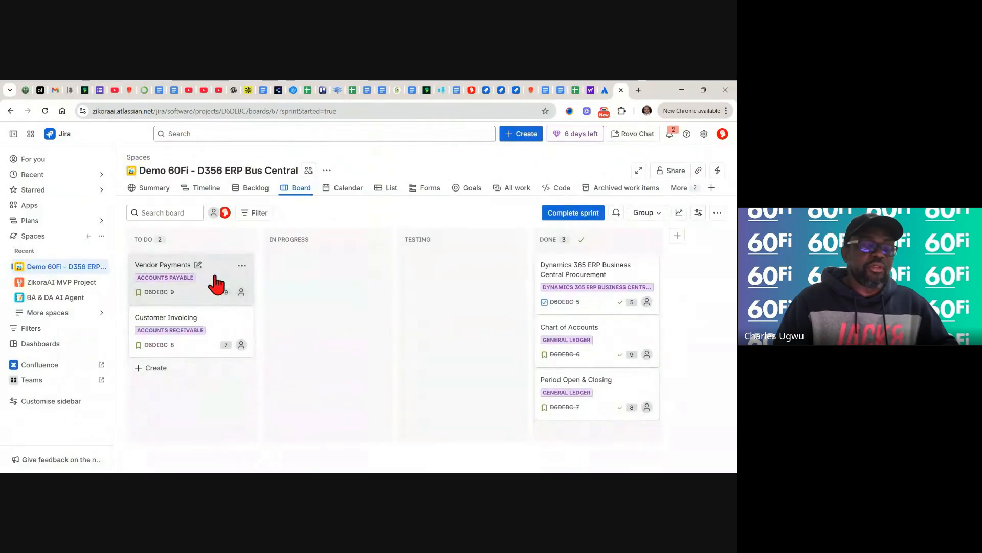
left_click_drag(217, 283, 281, 277)
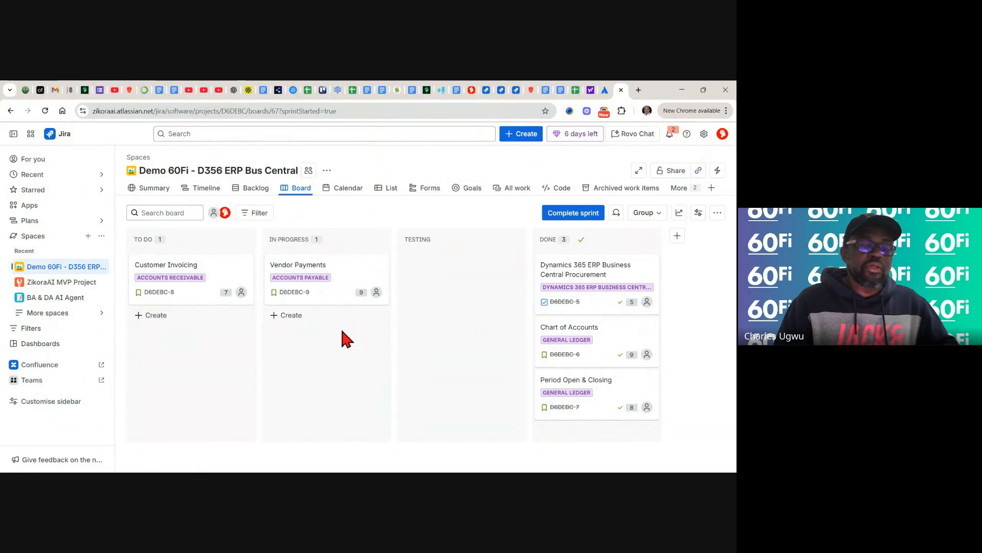
- Flag card D6DEBC-9 Vendor Payments with the note 'My laptop crashed. I need a replacement.'
left_click(378, 267)
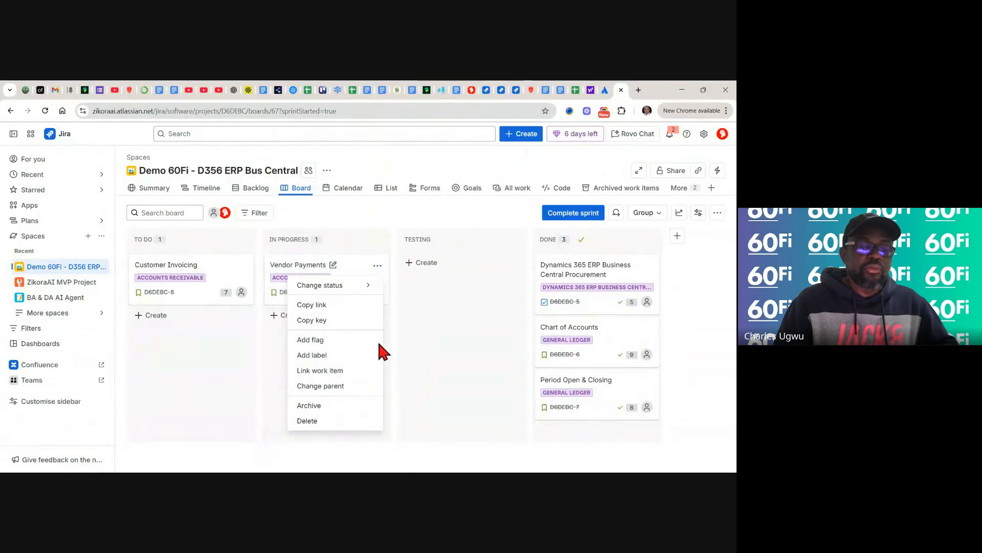
left_click(313, 338)
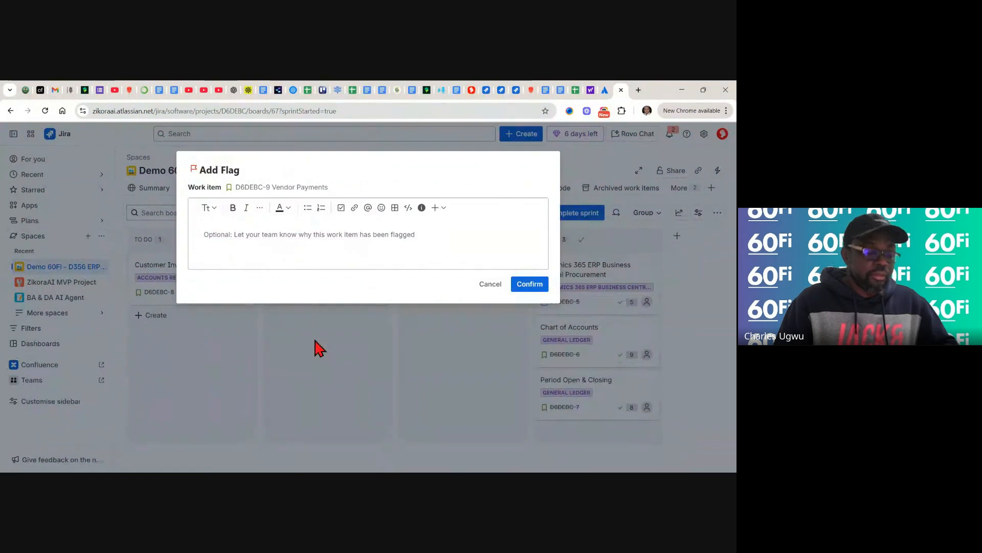
type("M")
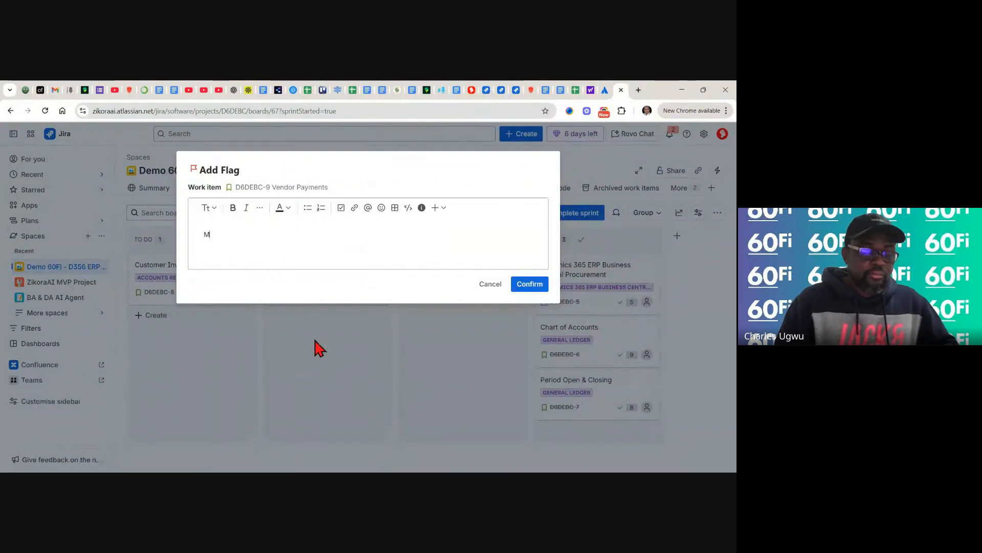
type("y laptop")
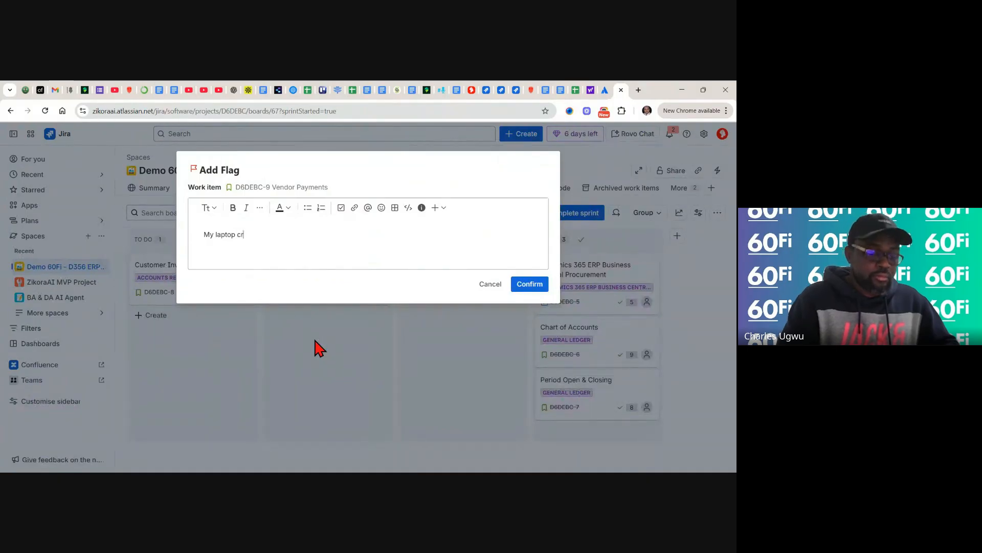
type("crashed")
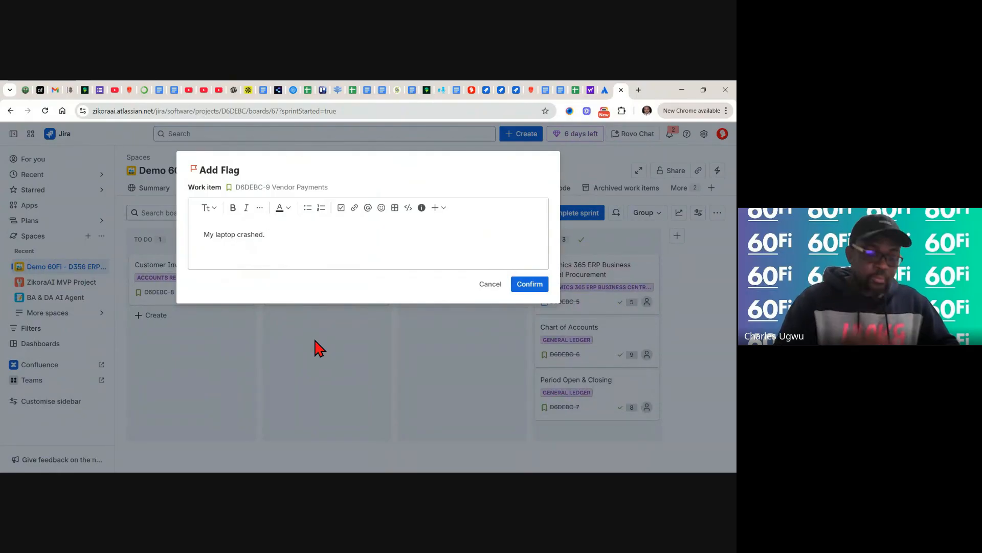
type(". I ")
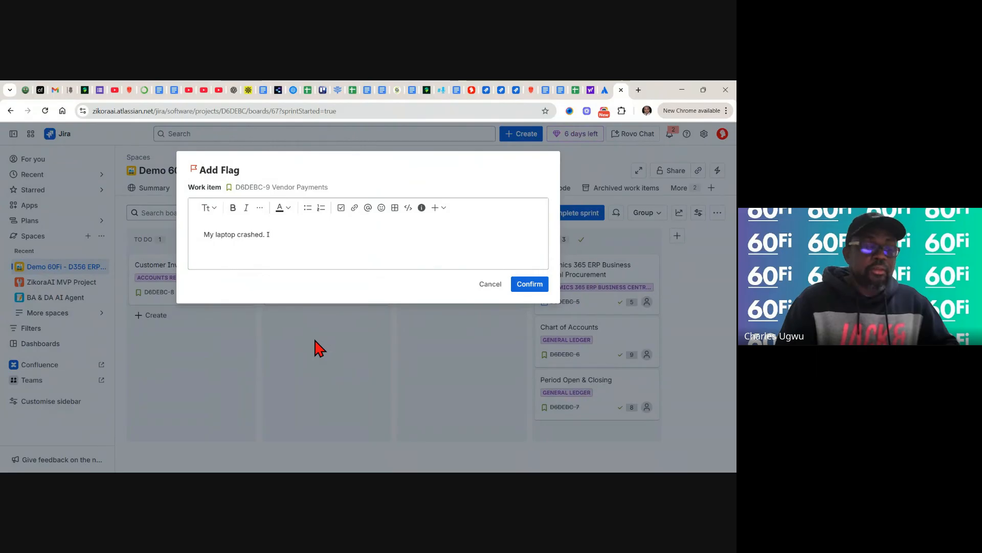
type("need")
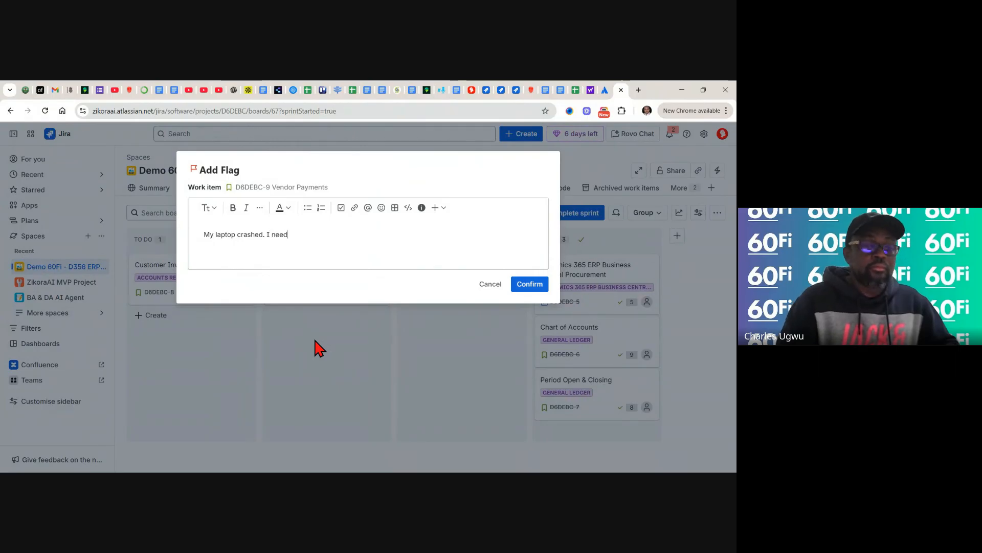
type(" a")
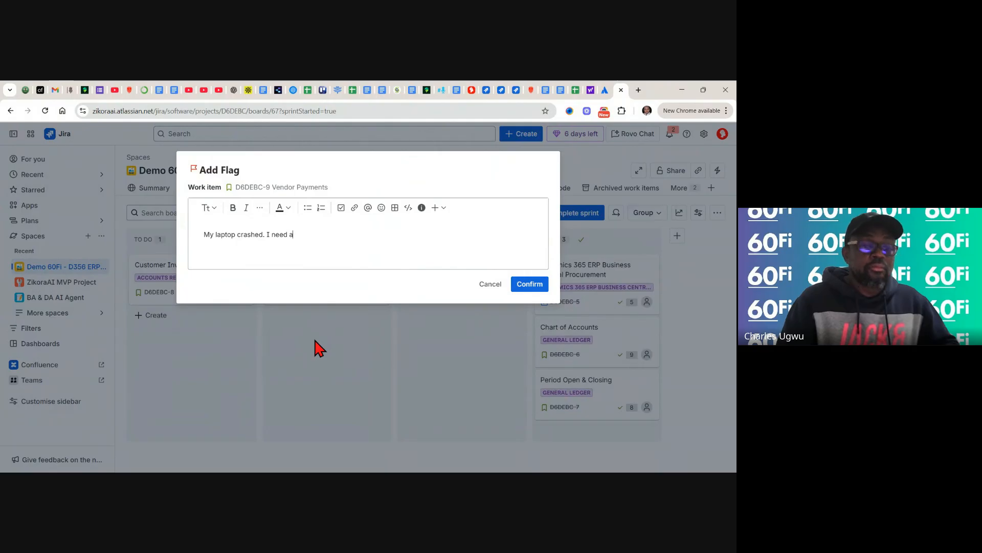
type(" rep")
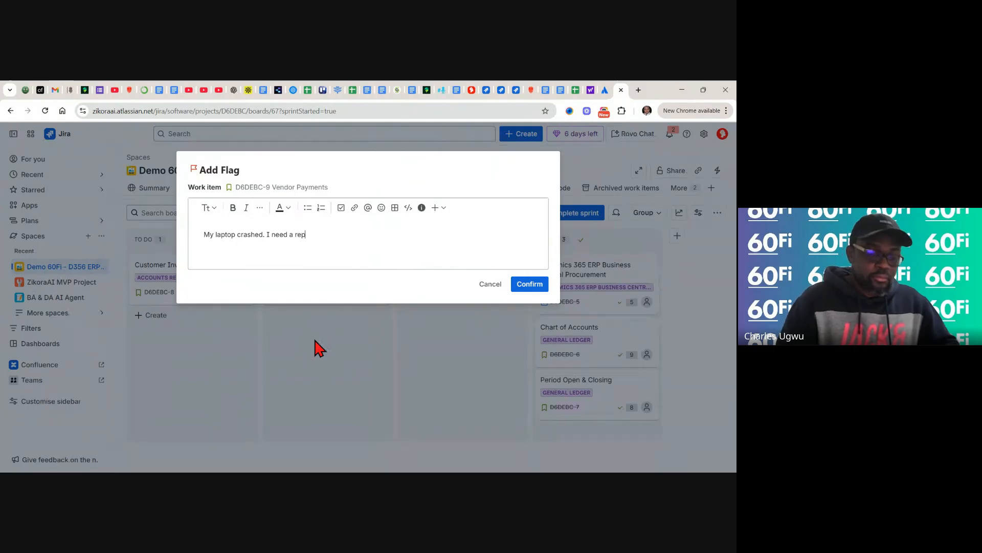
type("lacement.")
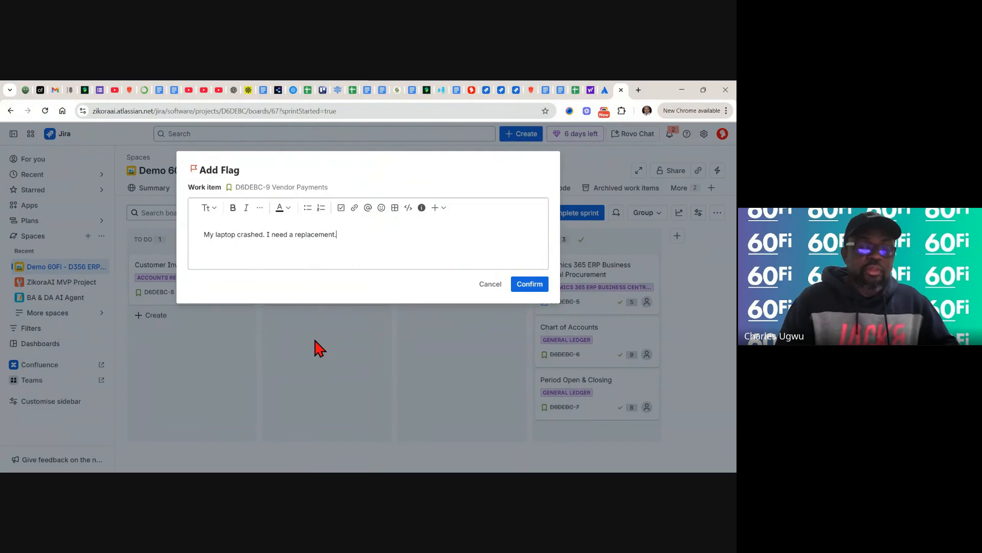
left_click(530, 285)
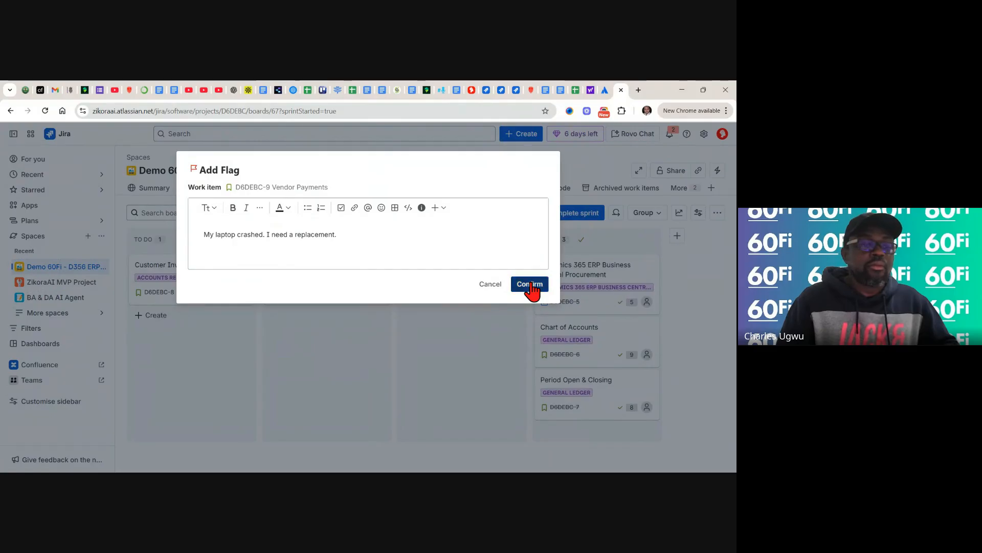
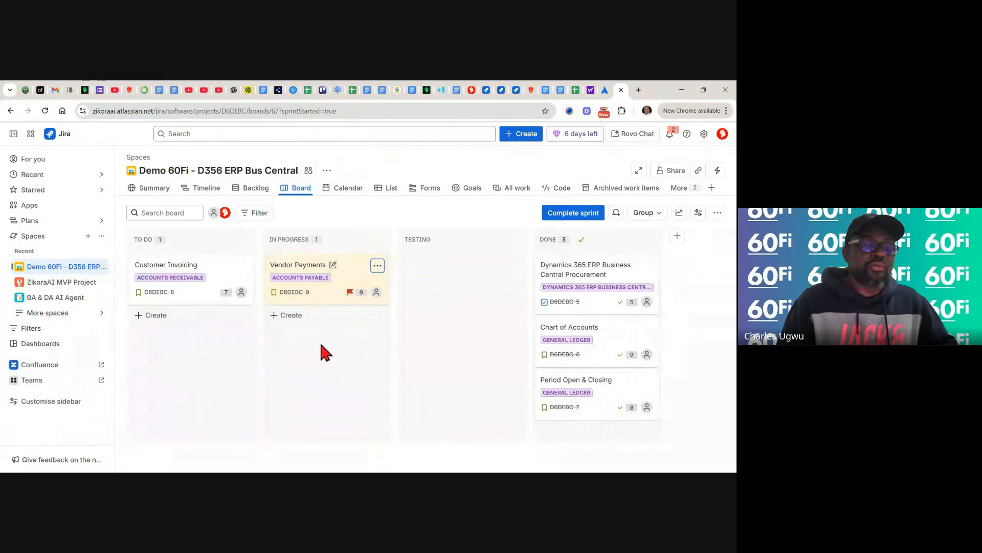
- Remove the flag from Vendor Payments and move its card through Testing into Done
left_click(378, 266)
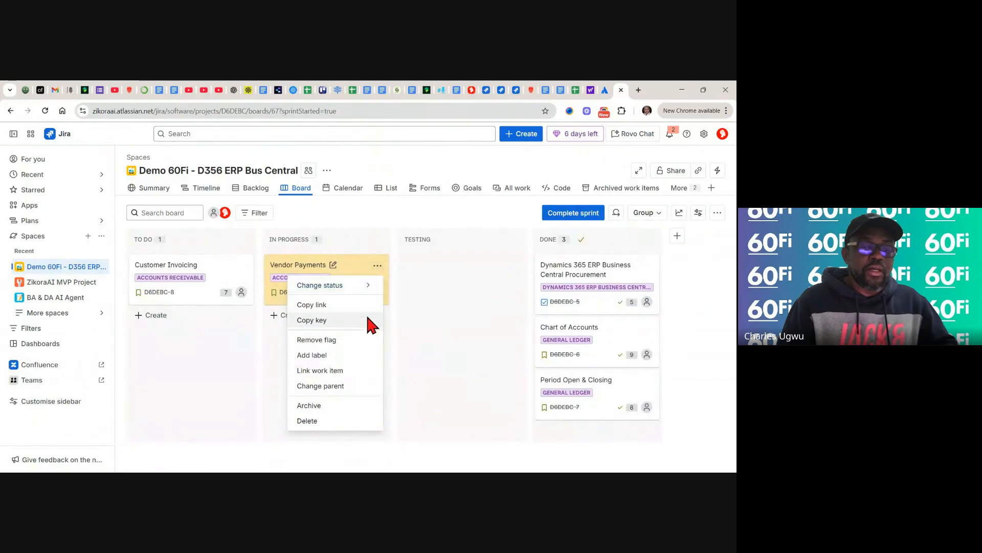
left_click(310, 341)
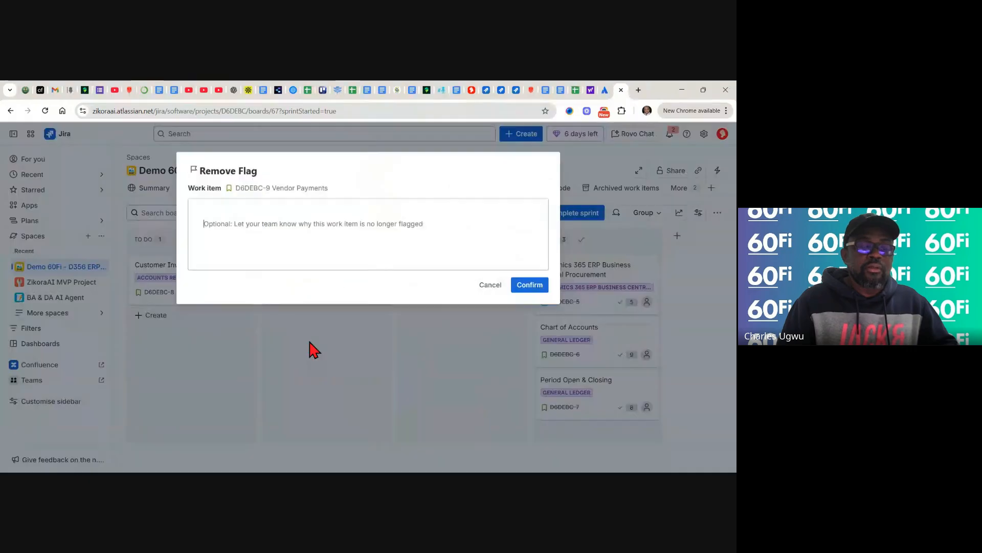
left_click(531, 285)
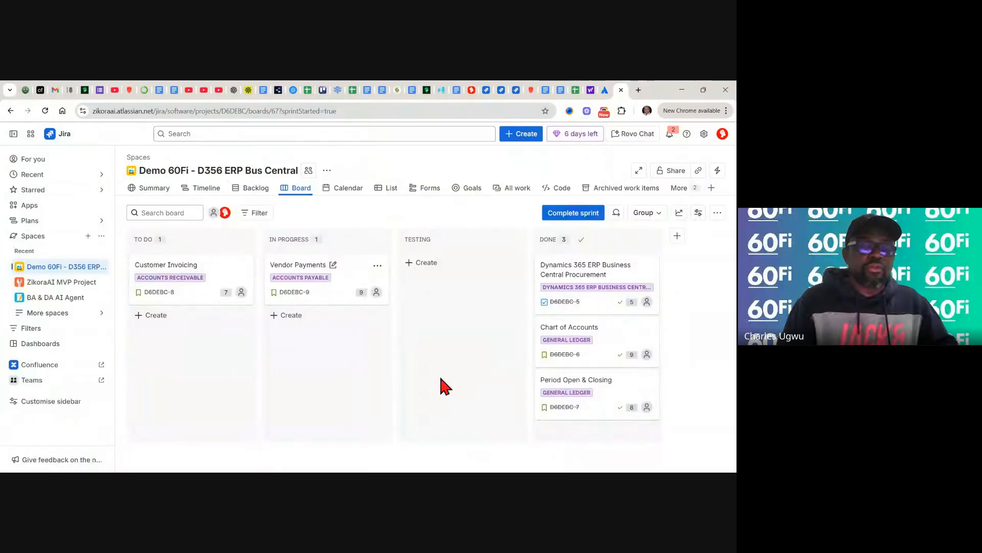
left_click_drag(328, 302, 405, 296)
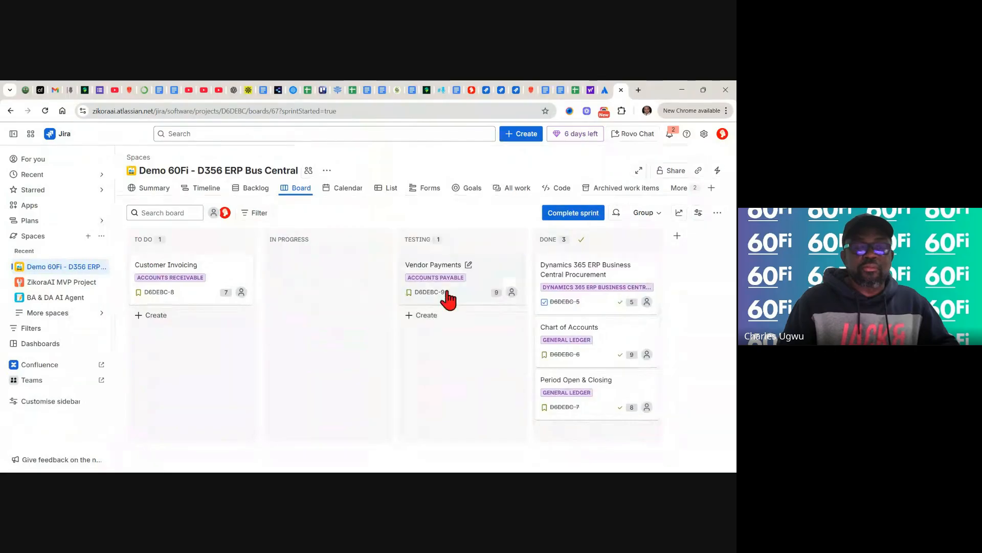
left_click_drag(500, 356, 556, 421)
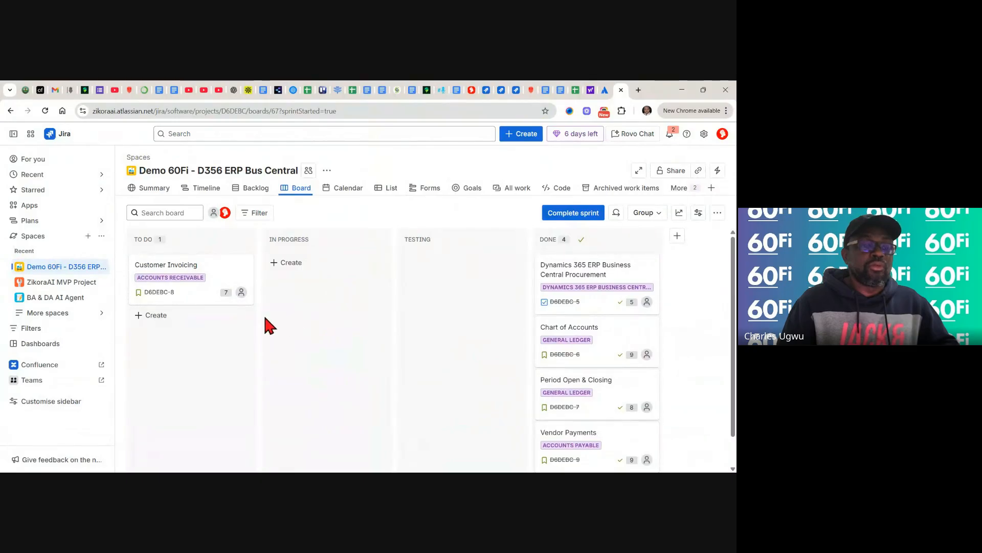
- On the Backlog, move Customer Invoicing from Sprint 1 into the backlog, then go back to the board
left_click(251, 194)
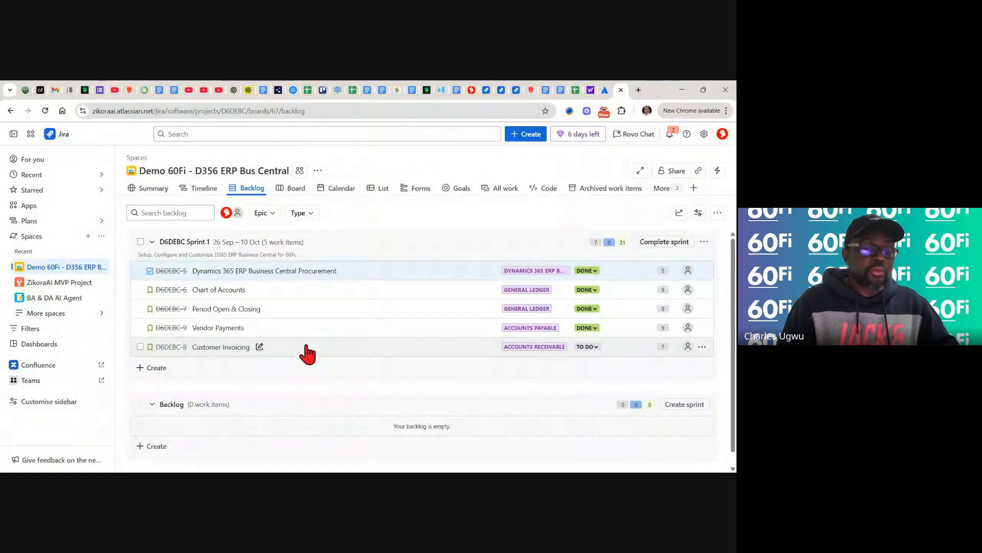
left_click_drag(307, 347, 285, 410)
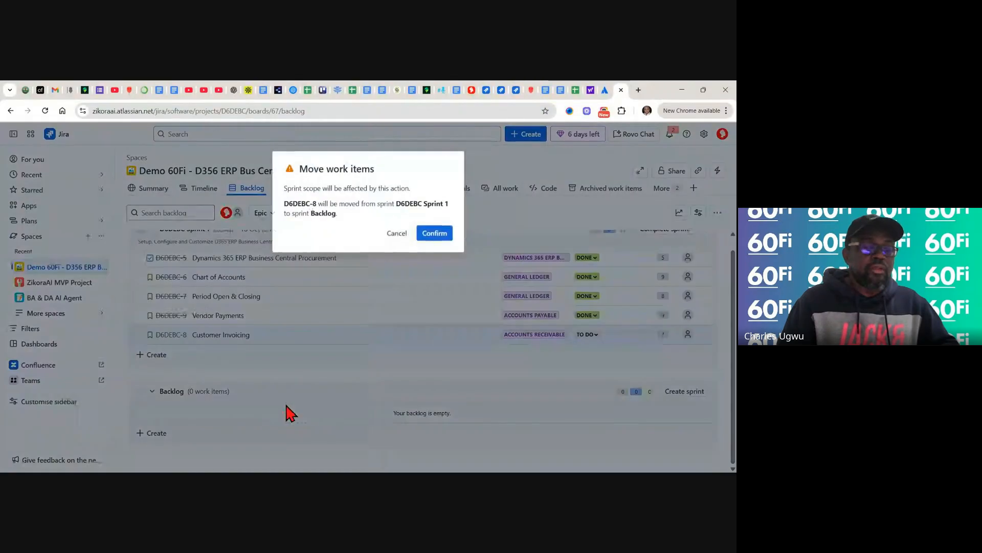
left_click(431, 240)
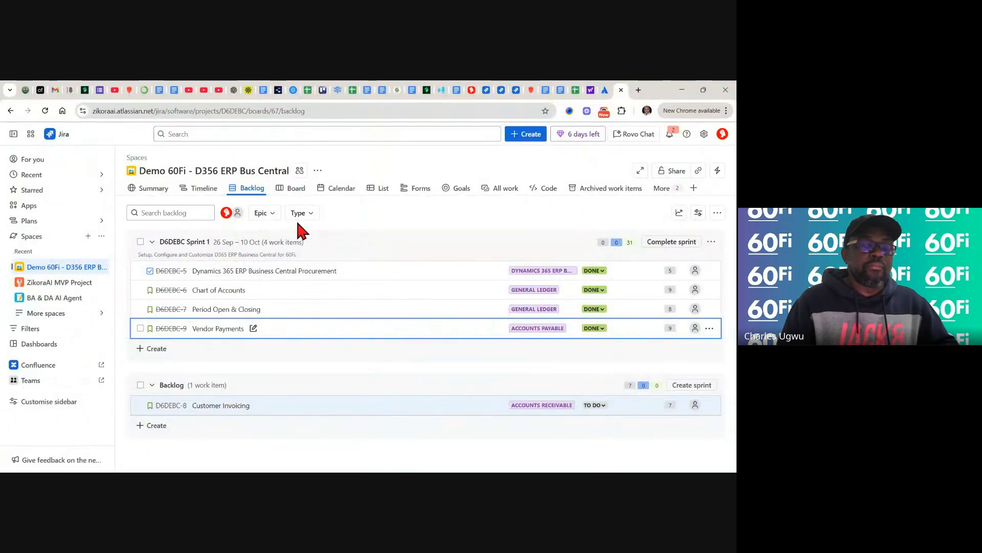
left_click(295, 191)
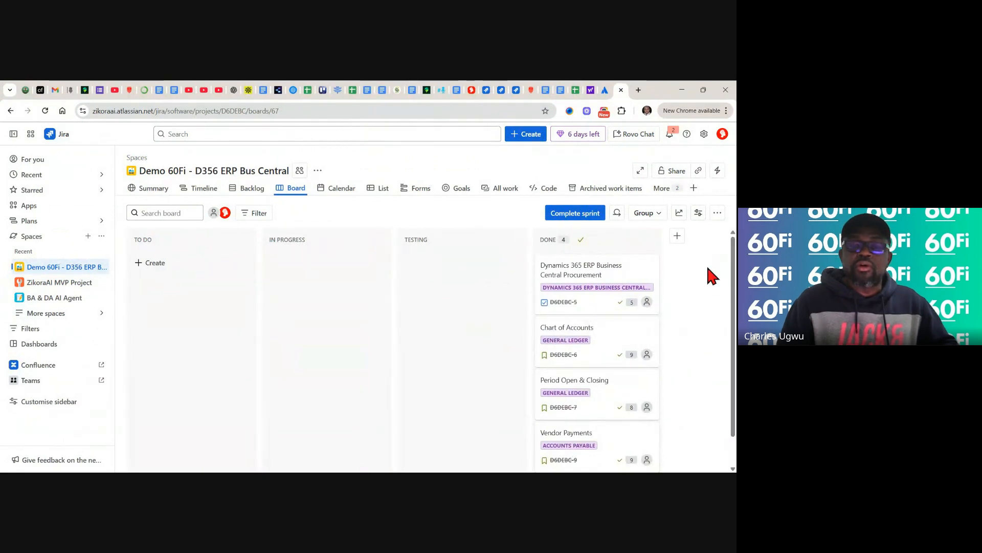
- Show Sprint 1 insights down to the burndown chart: 100% done, 31 points completed, 0 to go
left_click(679, 214)
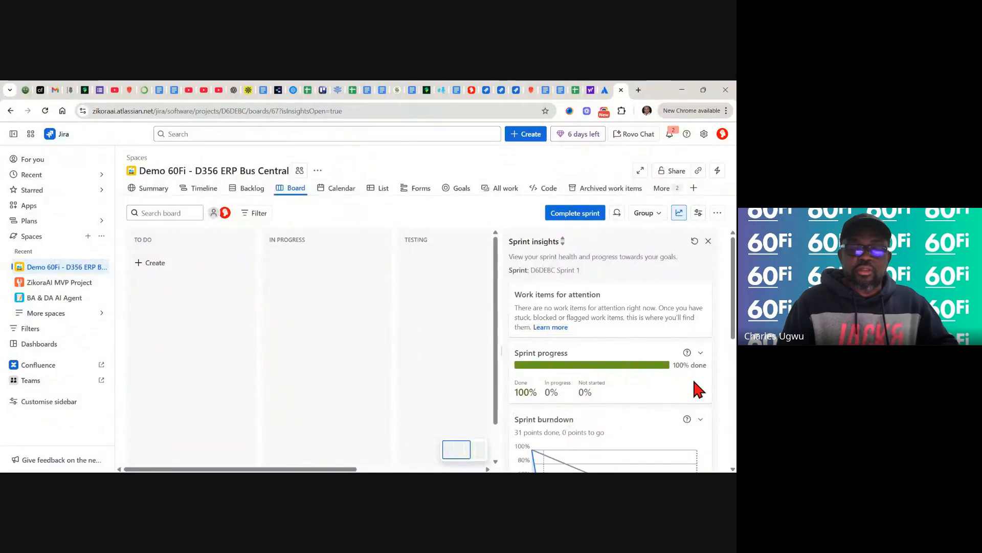
left_click_drag(735, 337, 733, 396)
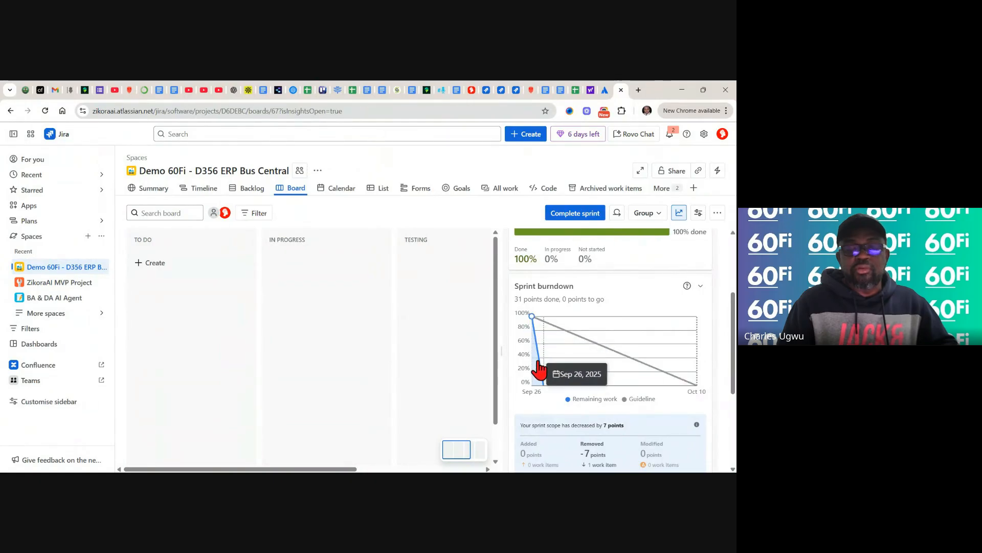
mouse_move(544, 382)
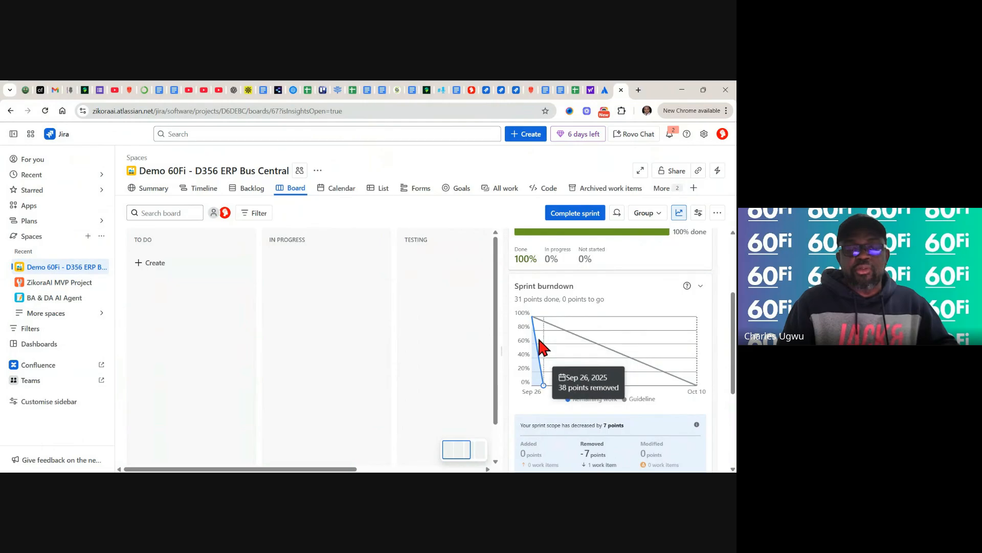
mouse_move(535, 324)
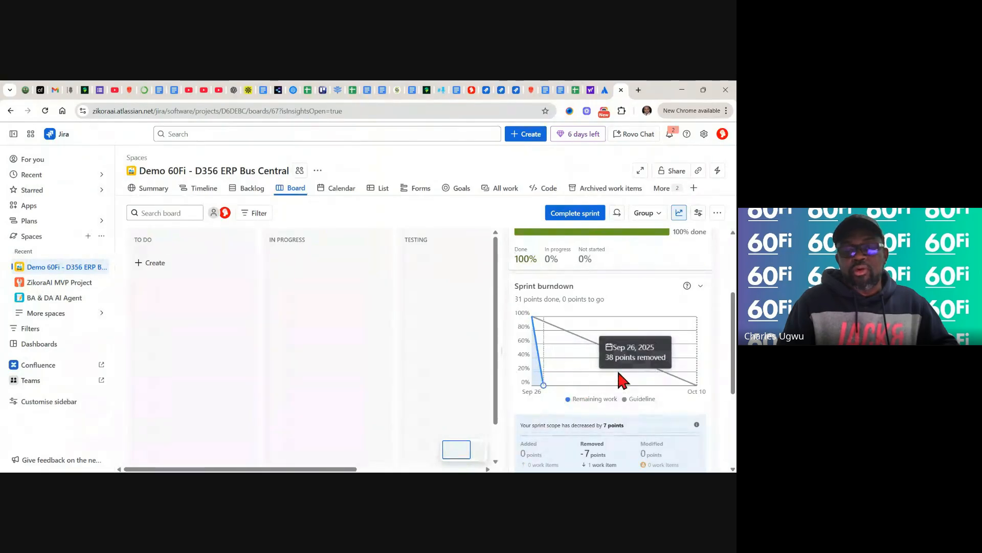
mouse_move(677, 374)
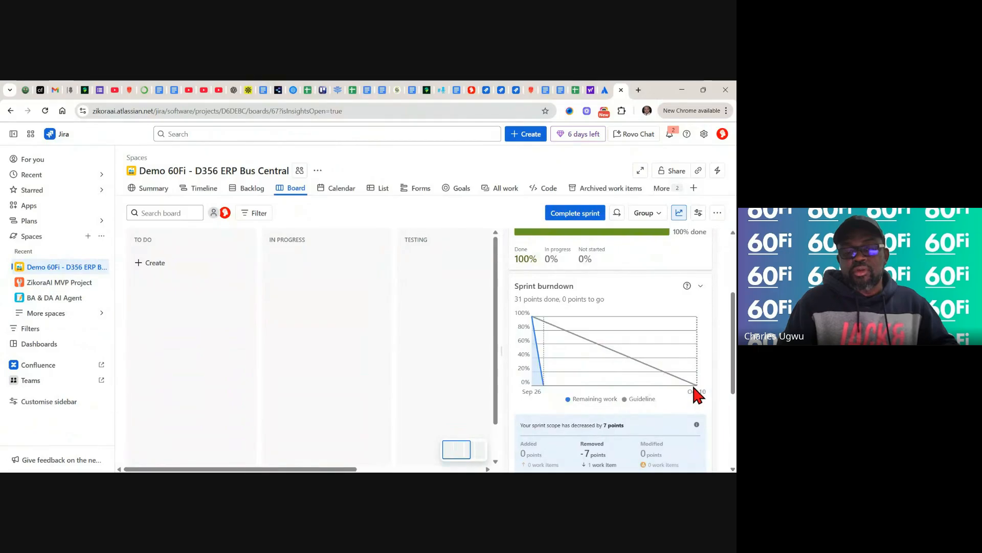
mouse_move(695, 387)
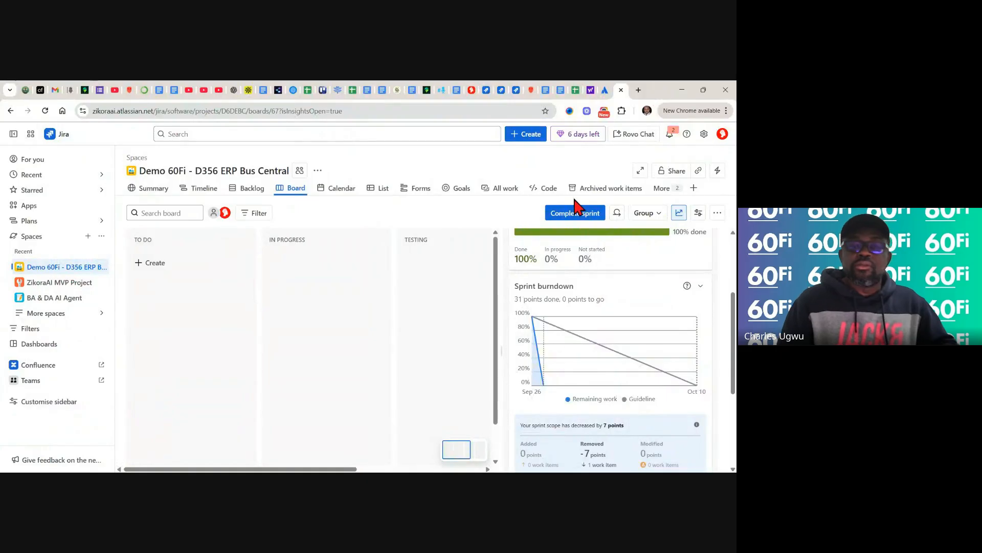
- Close the sprint insights, then start Complete sprint and cancel it without completing
left_click(681, 215)
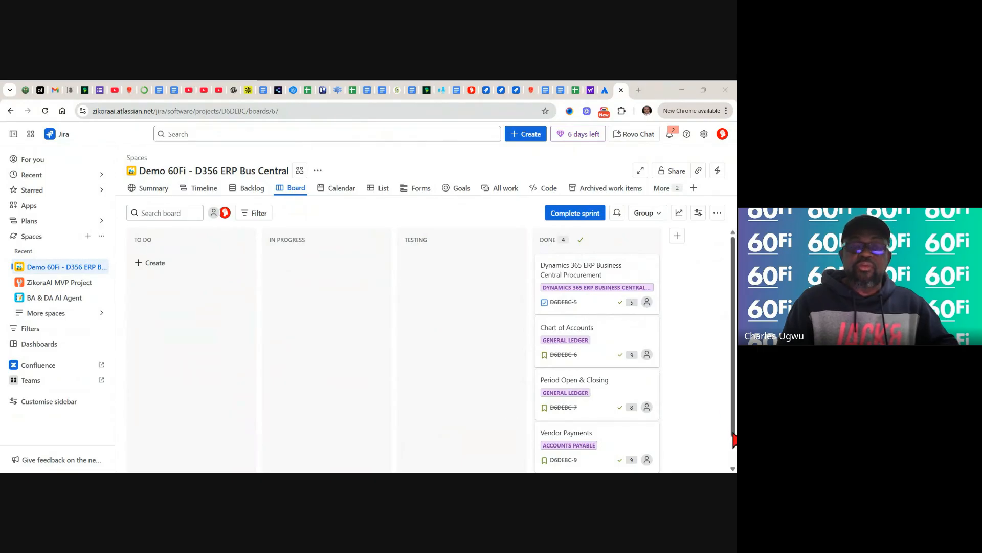
left_click_drag(734, 439, 735, 274)
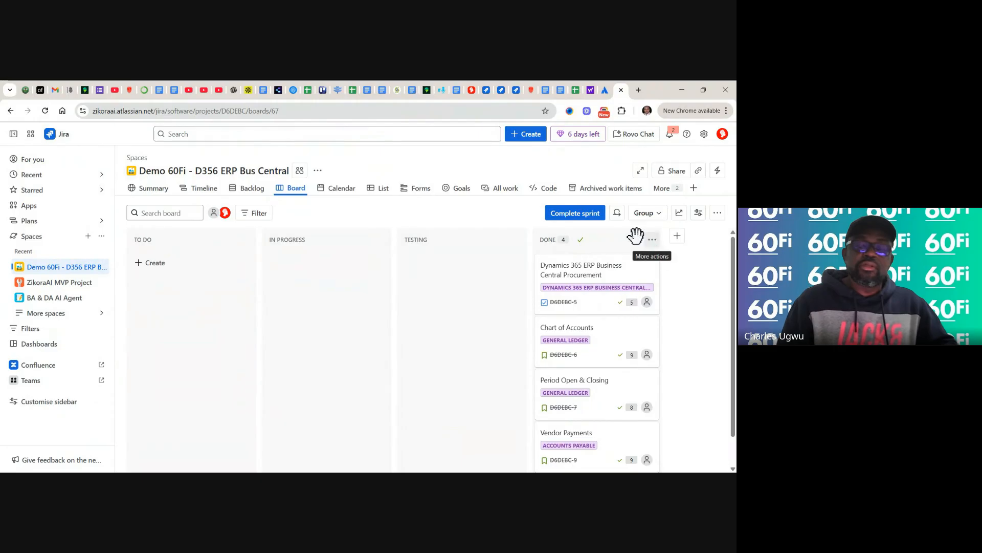
left_click(575, 216)
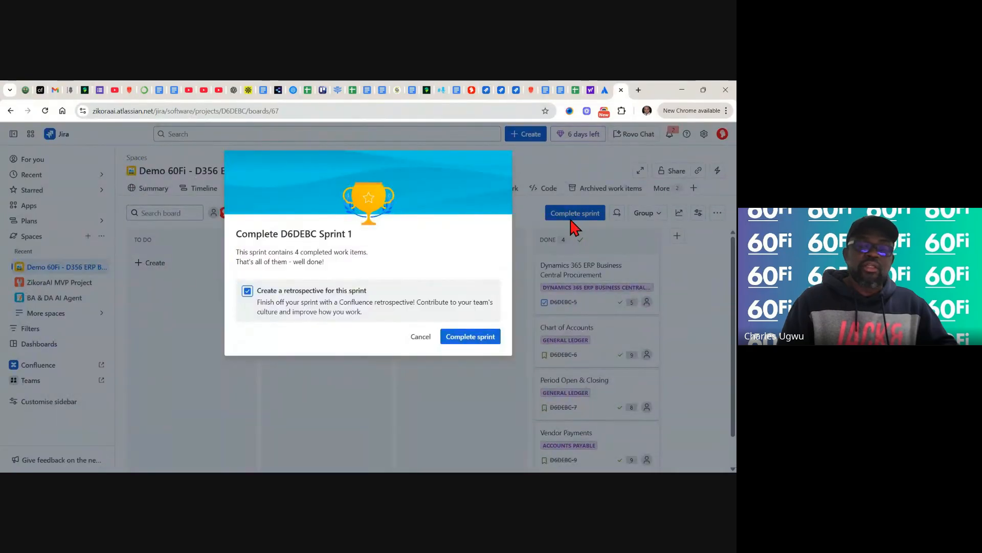
left_click(517, 233)
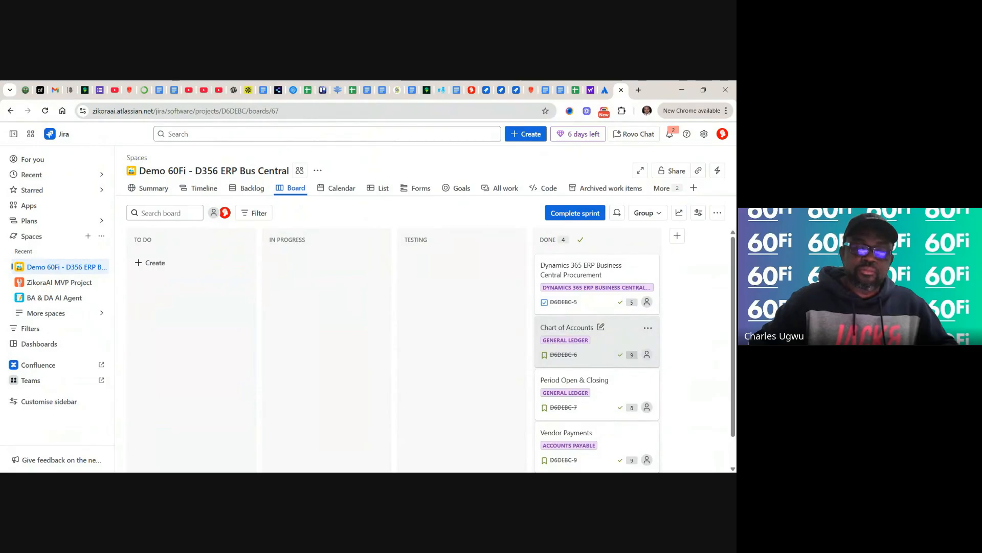
- Open Vendor Payments (D6DEBC-9) as a full page and change its work type from Story to Bug
scroll(597, 338, "down", 1)
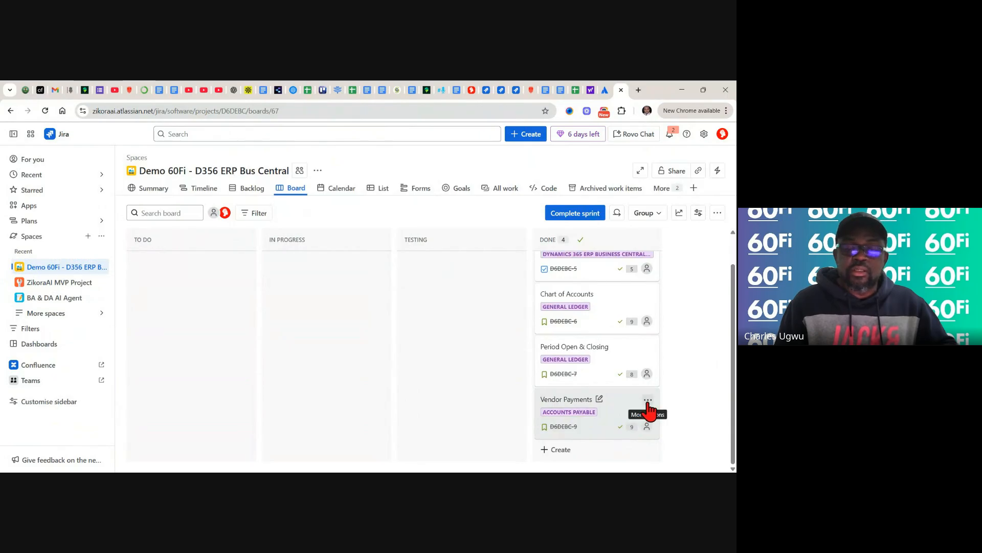
left_click(648, 401)
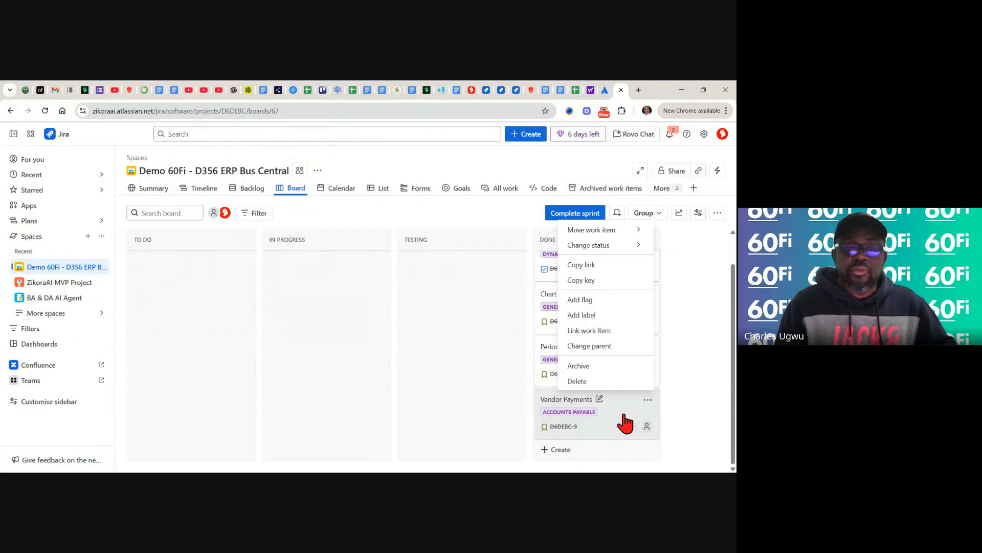
left_click(616, 422)
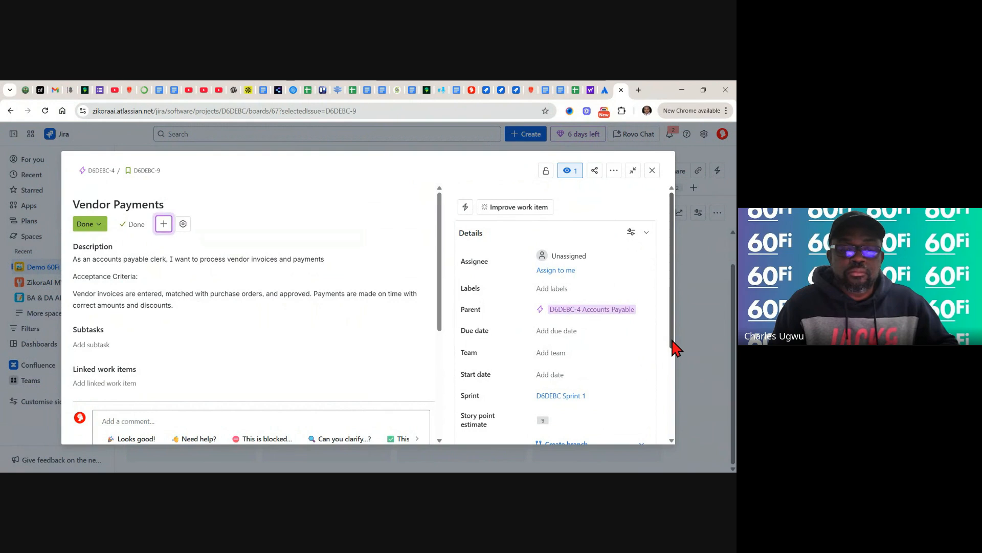
left_click_drag(673, 341, 657, 326)
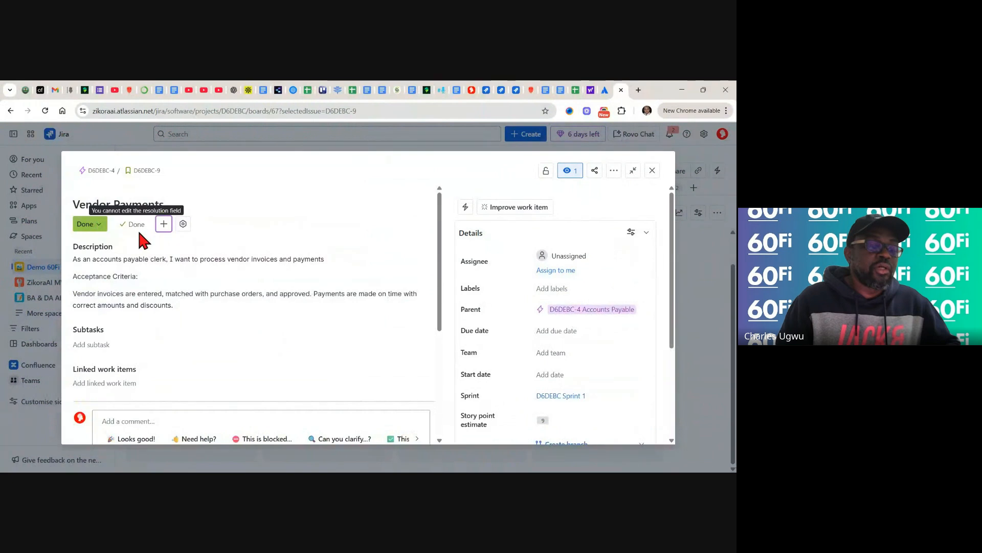
left_click(143, 171)
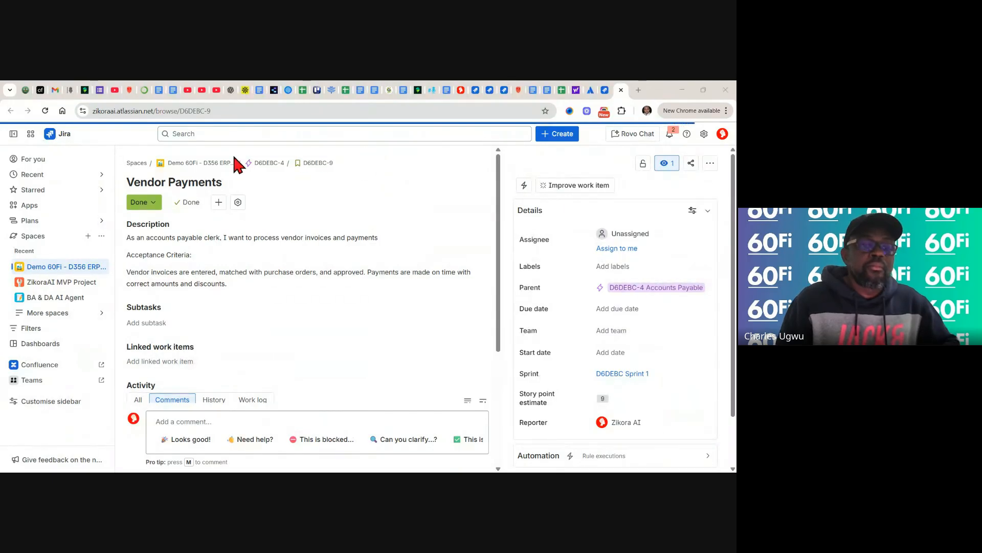
left_click(298, 163)
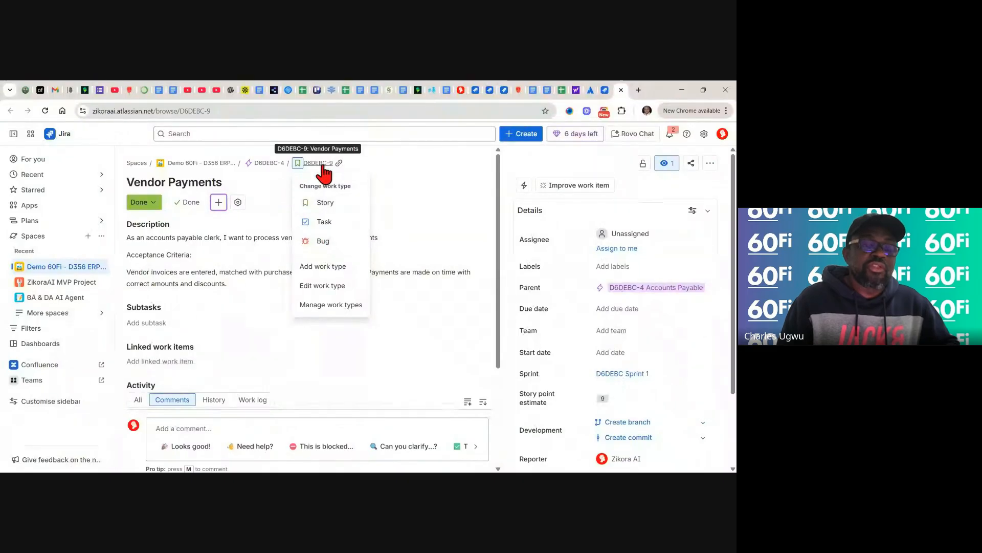
left_click(322, 241)
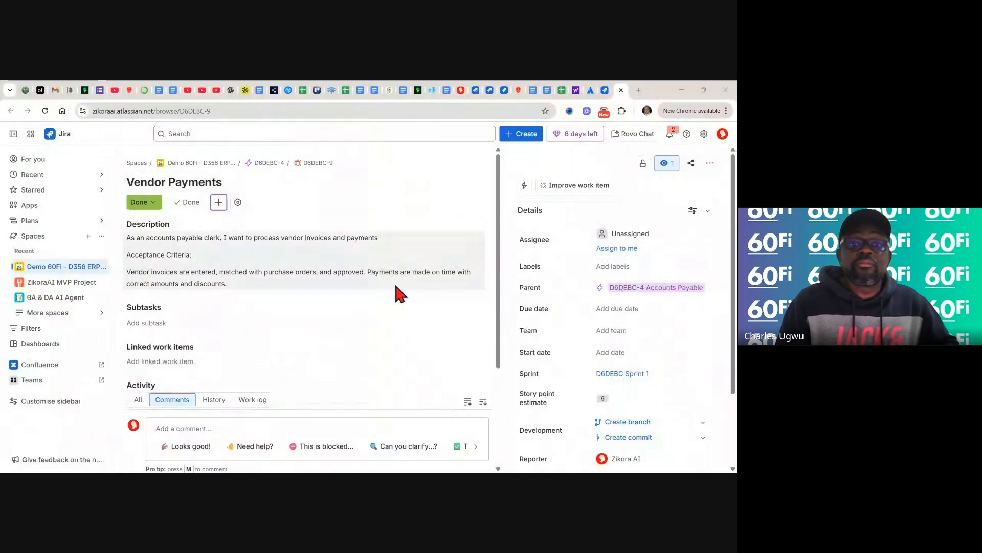
- Close the Vendor Payments details, switch to the Backlog, and reload the page
left_click(605, 91)
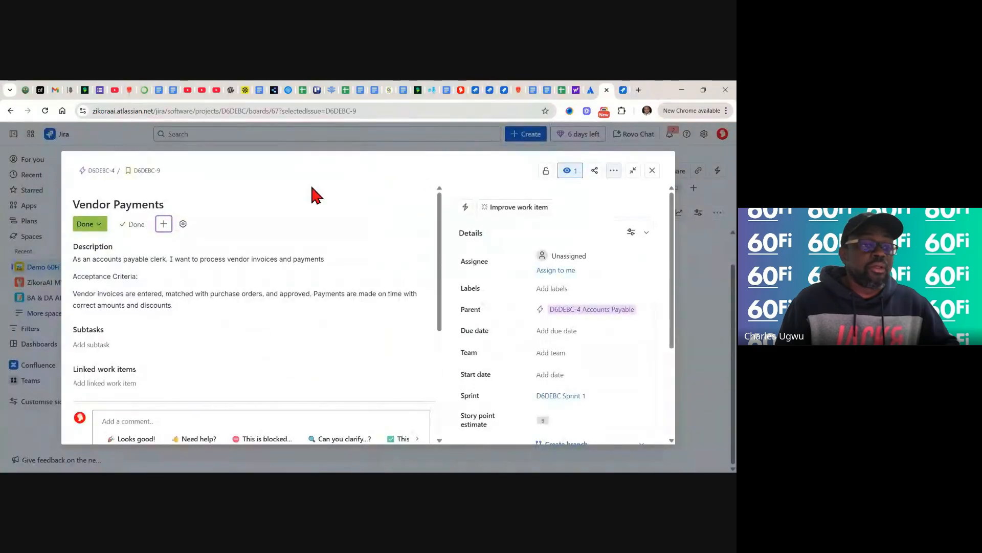
left_click(653, 172)
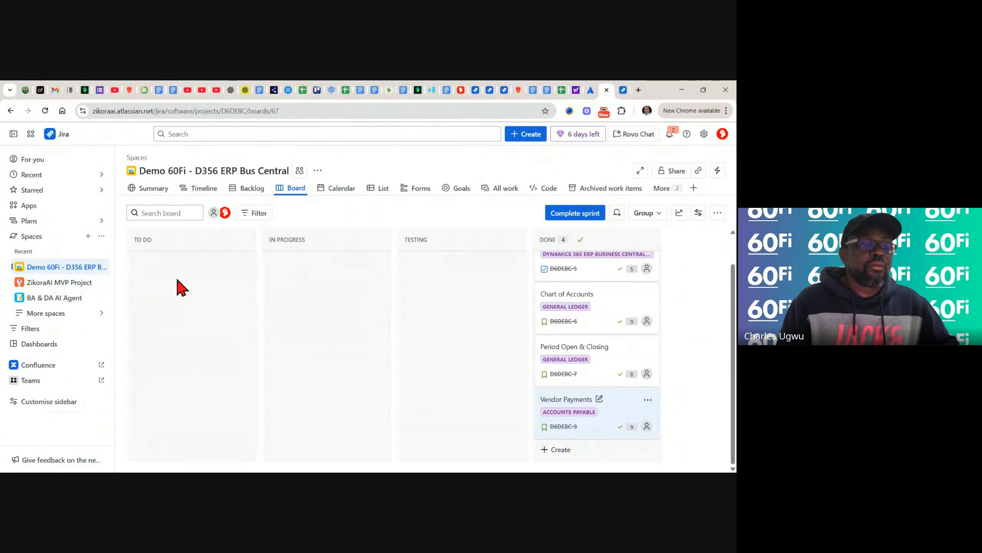
left_click(254, 190)
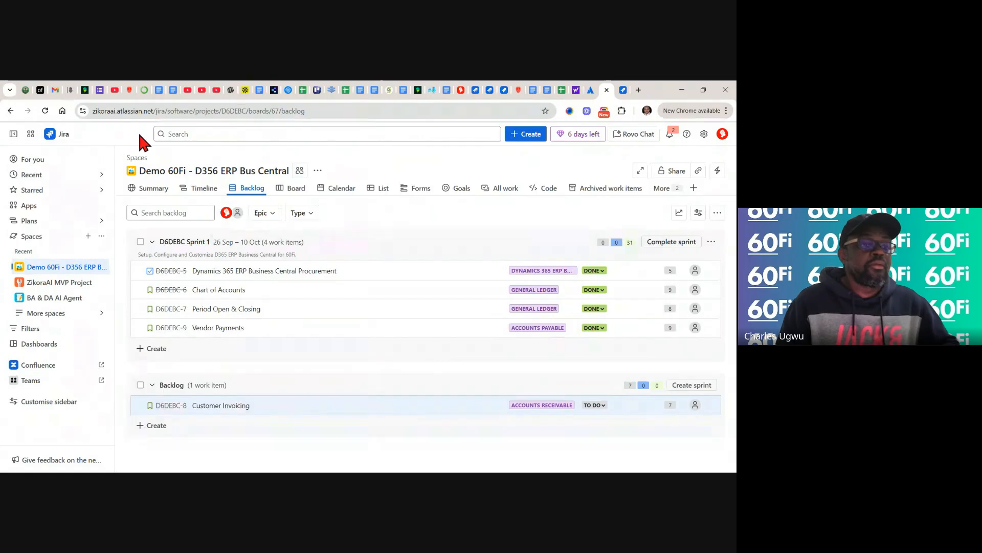
left_click(46, 110)
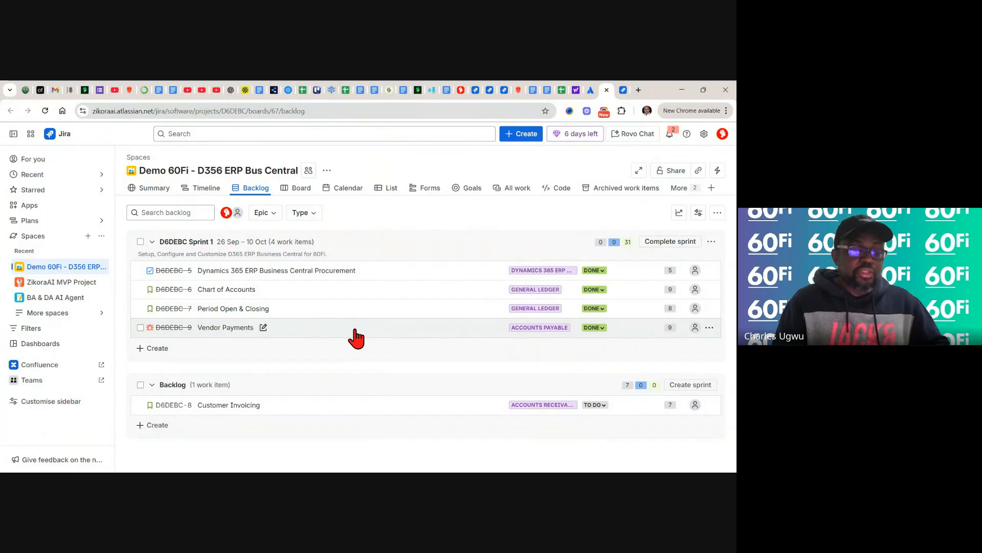
- Drag Vendor Payments from Sprint 1 into the Backlog and confirm the move
left_click_drag(352, 330, 338, 423)
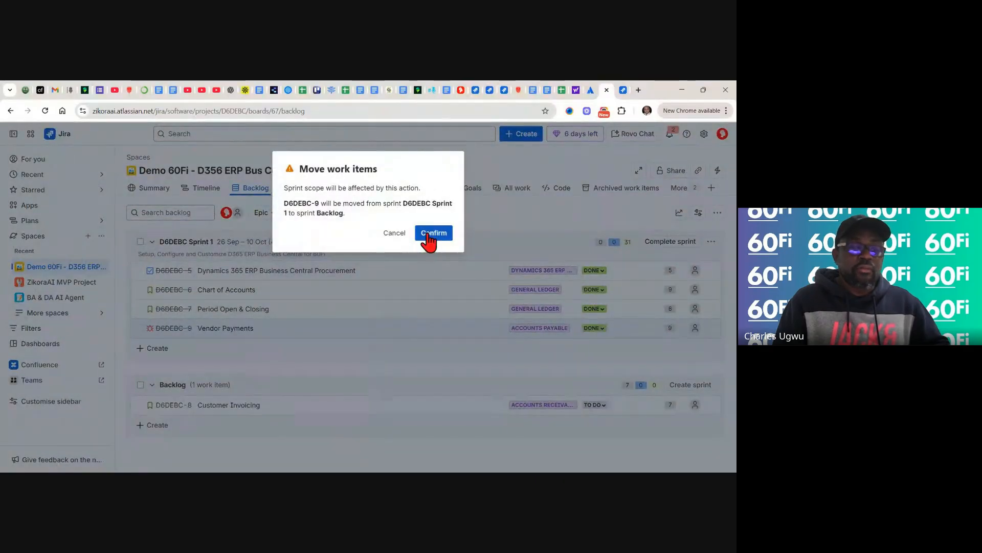
left_click(428, 234)
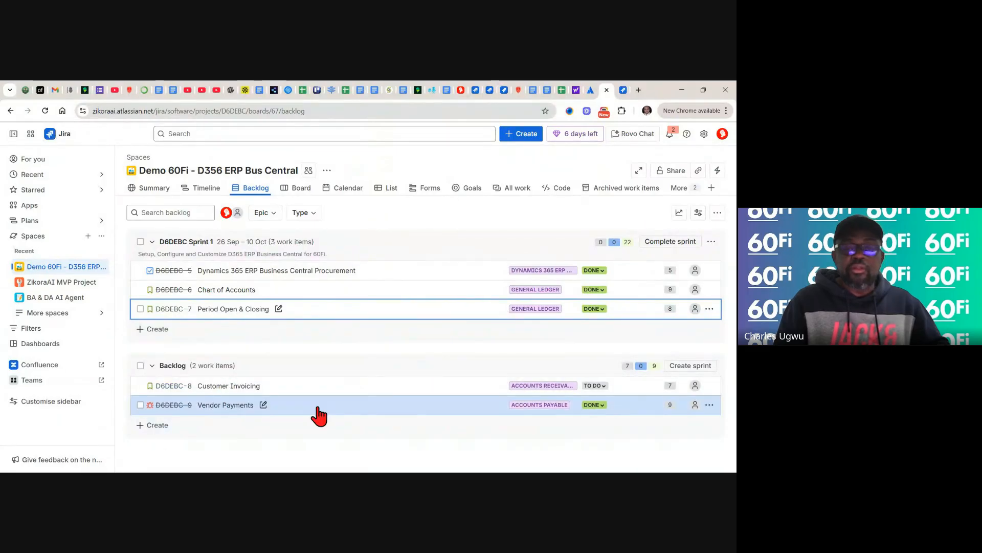
- Complete Sprint 1 from the board, skipping the retrospective setup
left_click(299, 189)
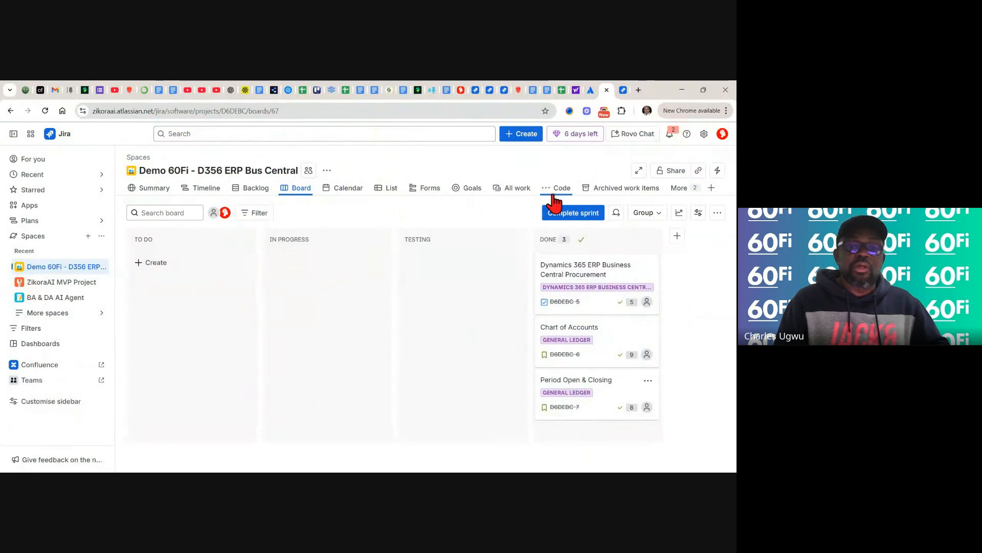
left_click(567, 215)
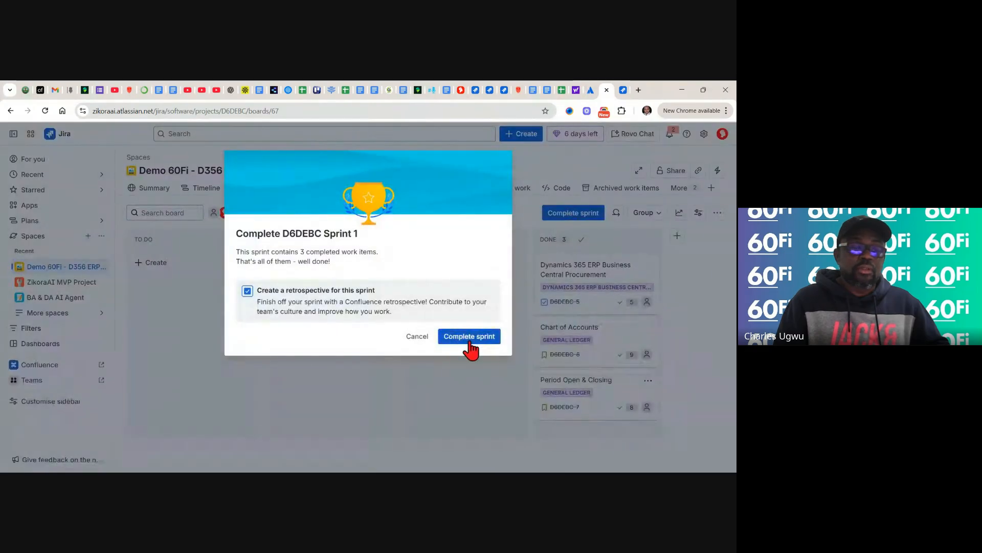
left_click(468, 340)
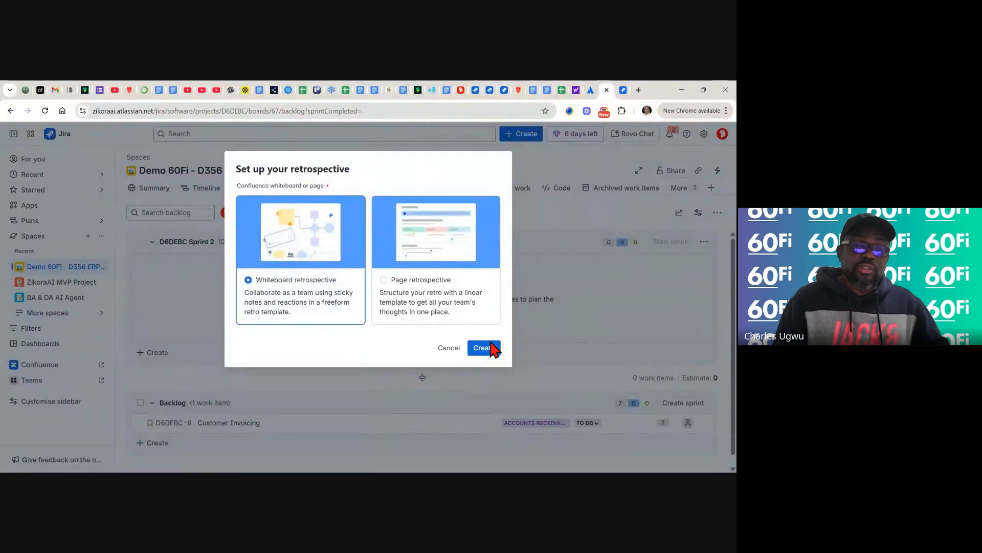
left_click(445, 349)
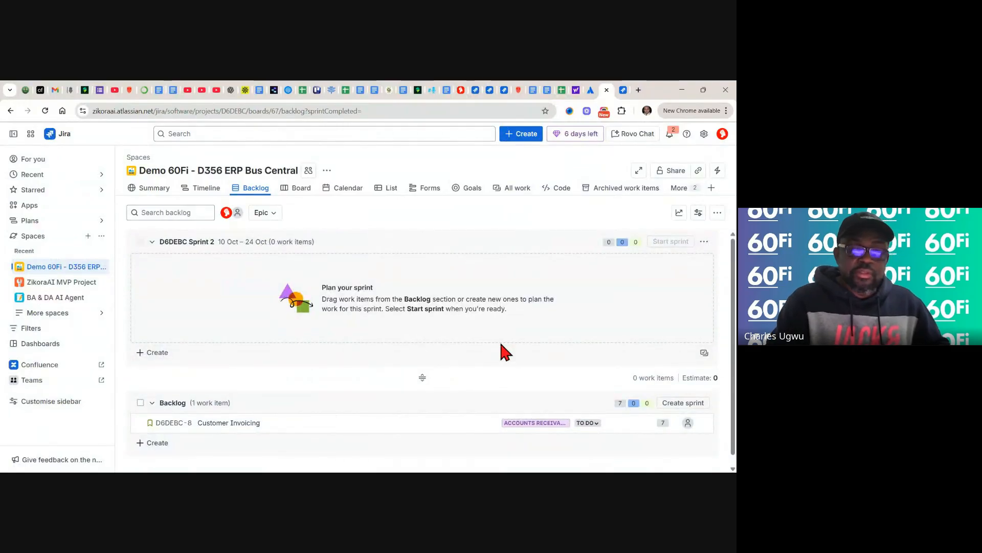
scroll(500, 344, "down", 1)
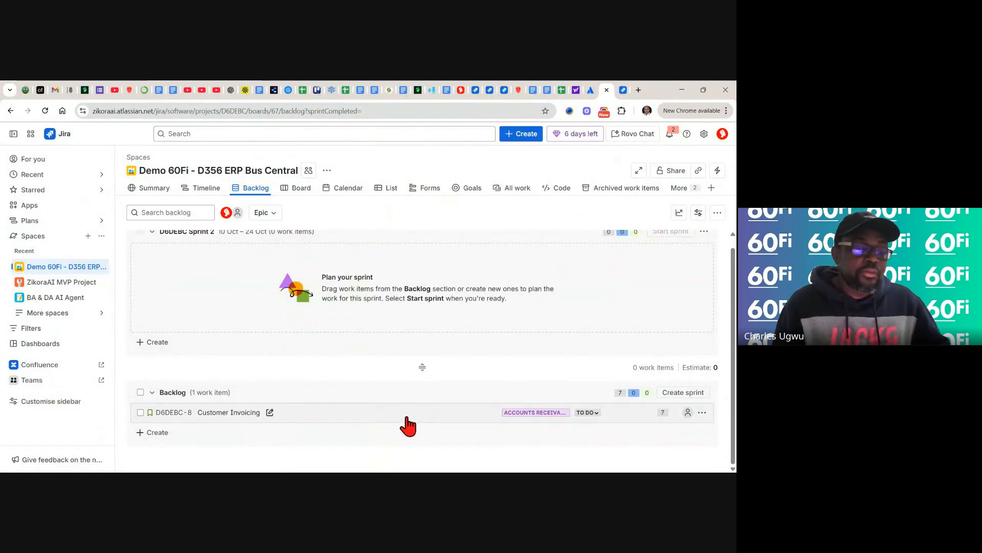
left_click_drag(193, 418, 249, 405)
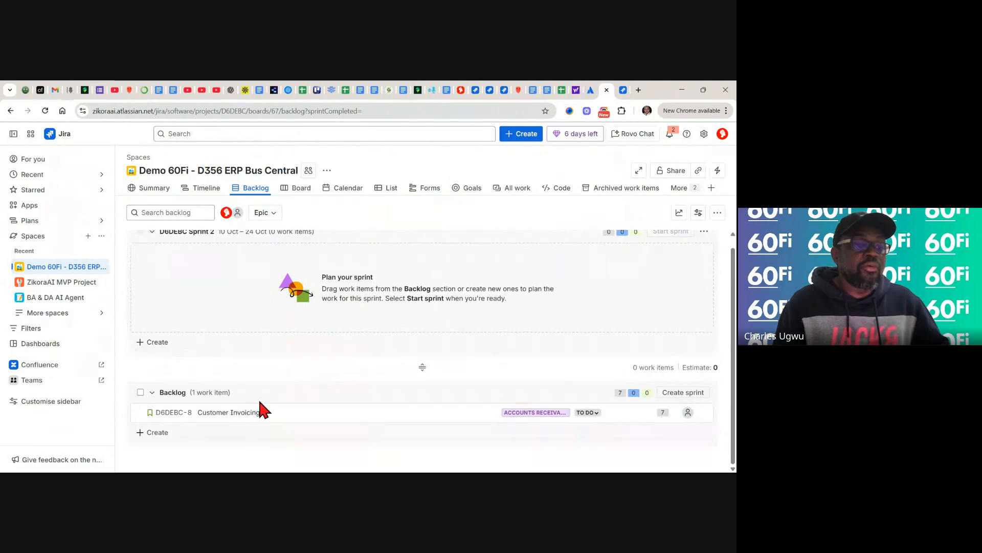
- Via the Accounts Payable epic on the timeline, set Vendor Payments' status from Done back to To Do
left_click(205, 188)
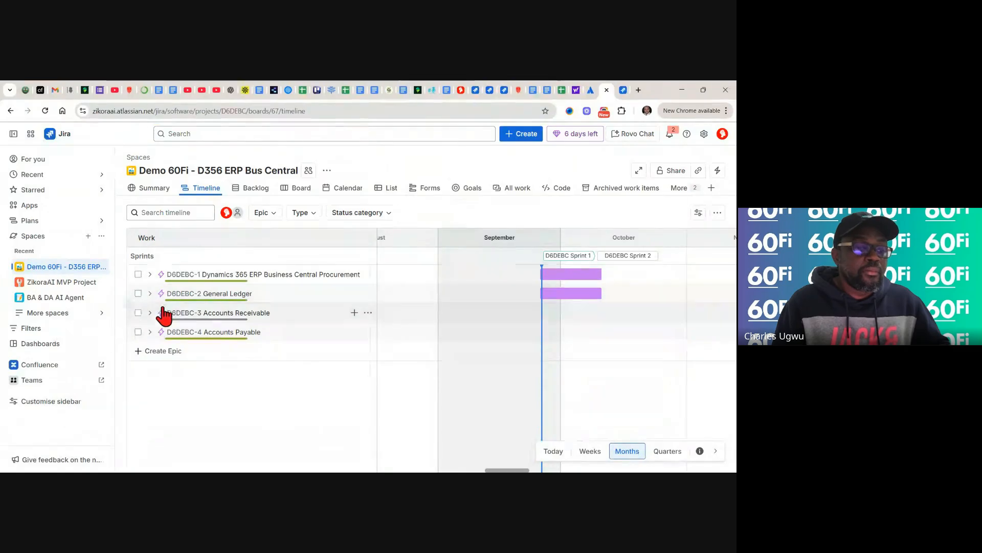
left_click(150, 334)
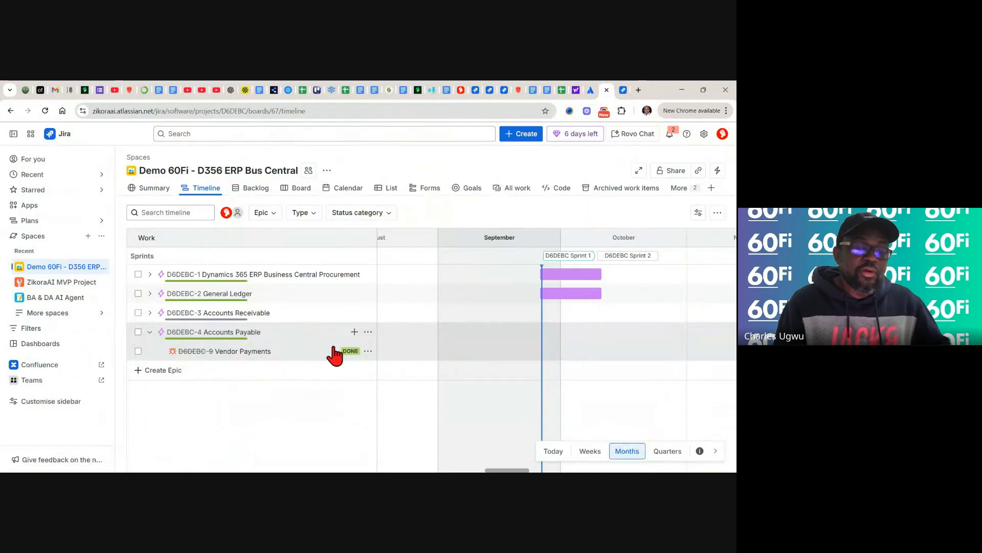
left_click(368, 352)
left_click(352, 351)
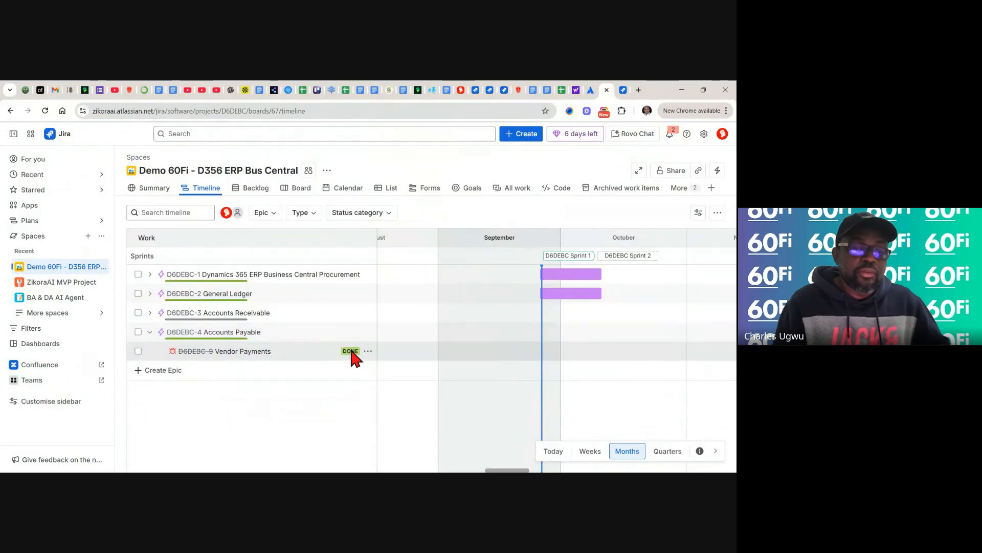
left_click(352, 351)
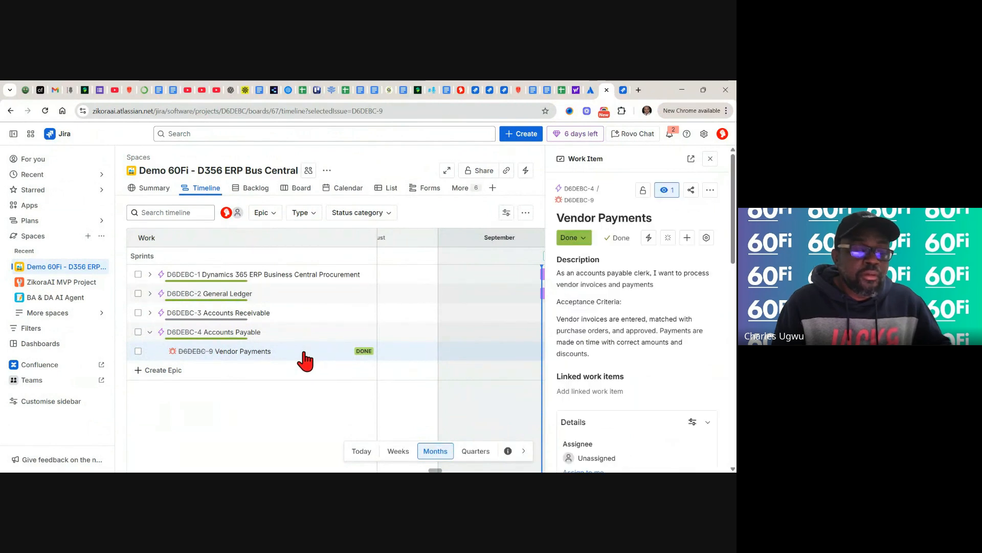
left_click(586, 238)
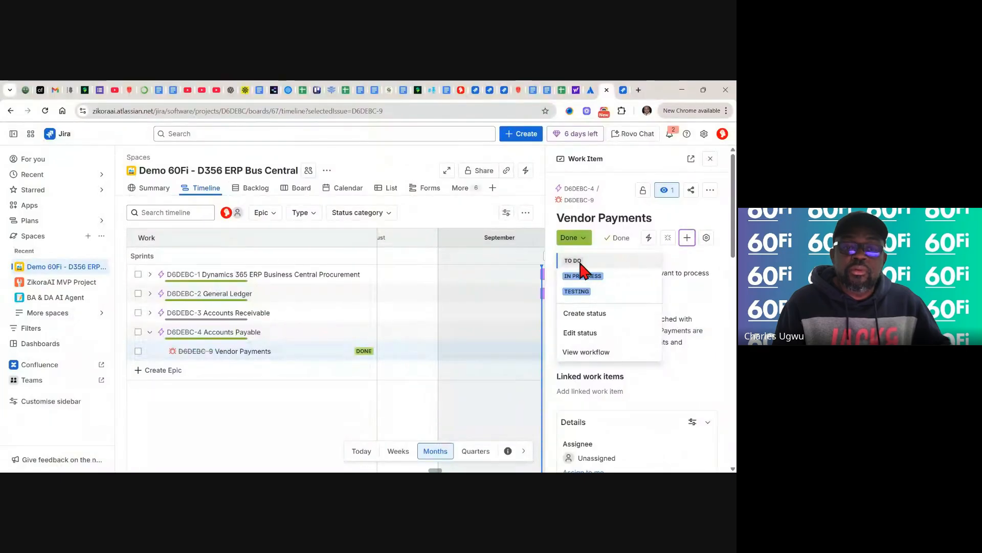
left_click(578, 261)
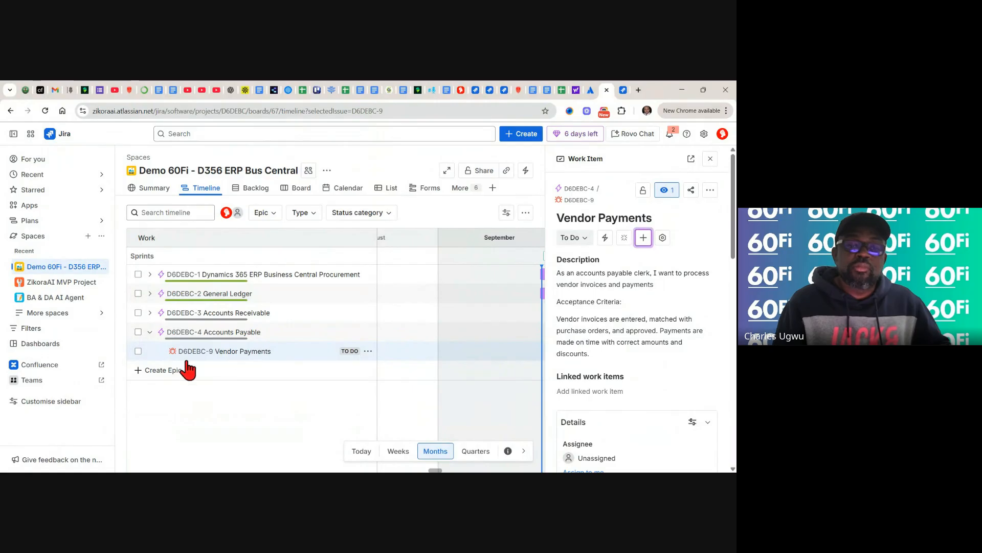
scroll(637, 307, "down", 5)
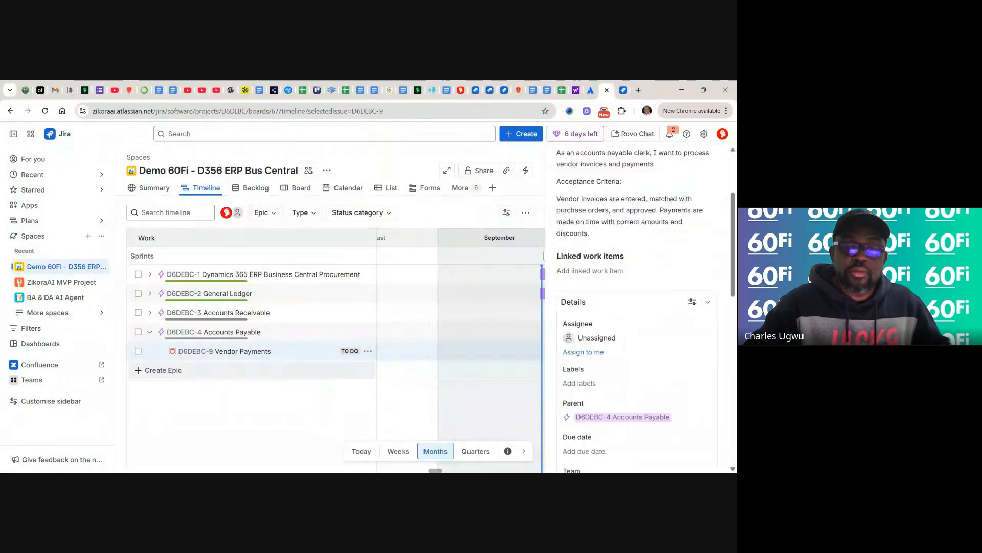
scroll(637, 307, "up", 5)
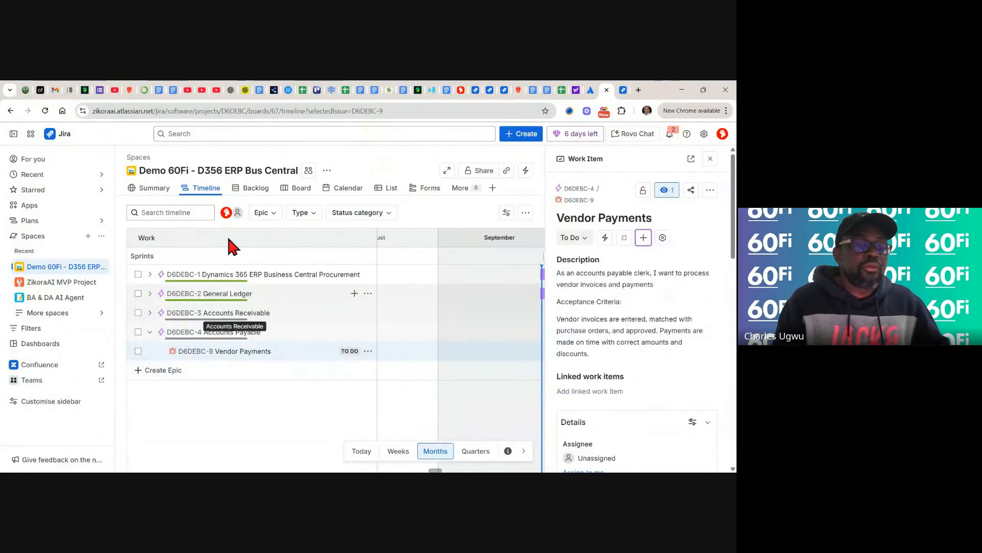
left_click(256, 190)
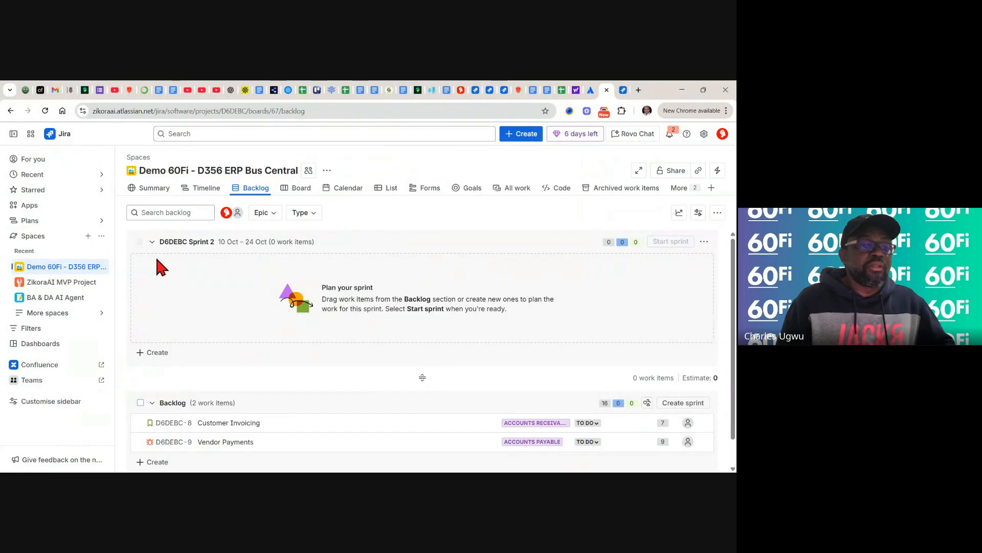
- Review the Summary's Status overview, Recent activity and Types of work: 9 work items, 3 done
left_click(153, 190)
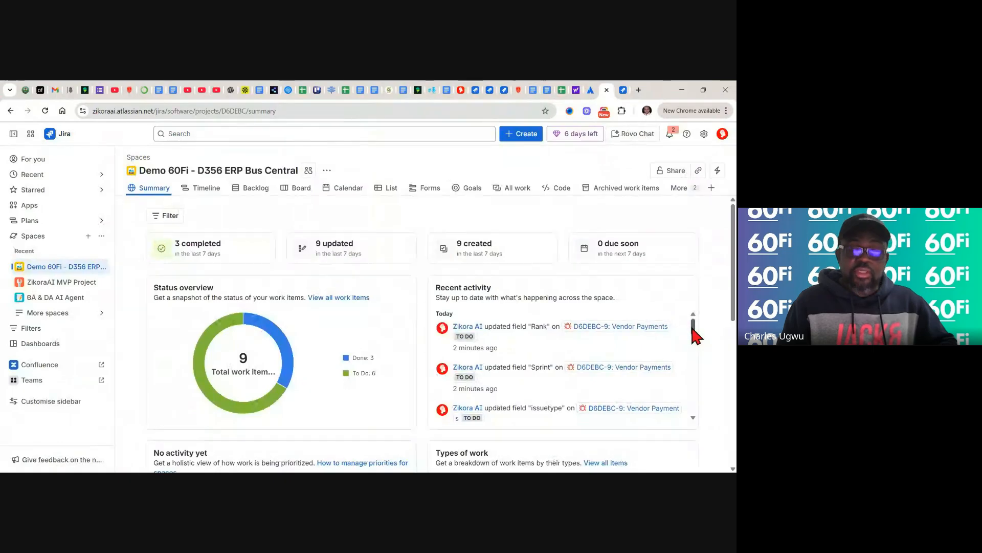
left_click_drag(692, 329, 693, 367)
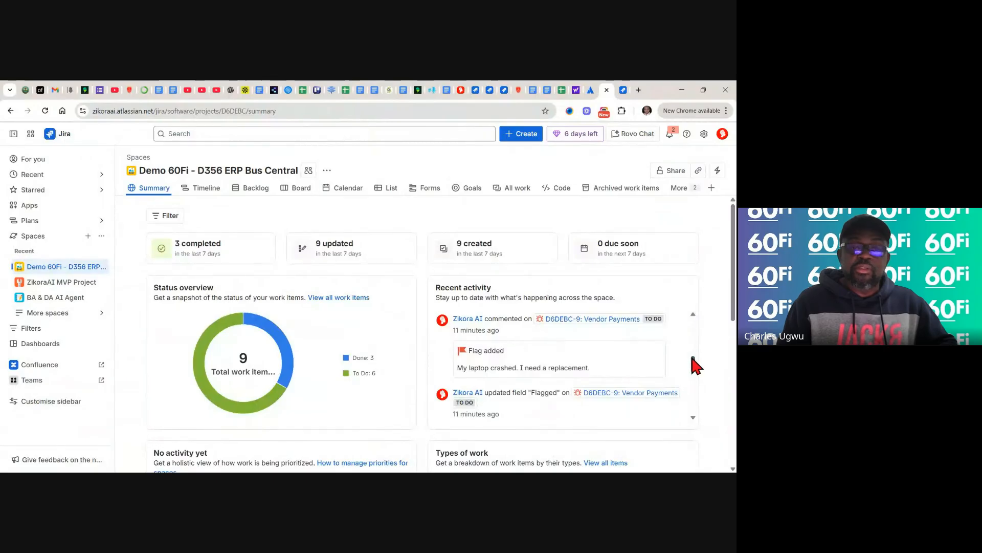
left_click_drag(693, 368, 663, 302)
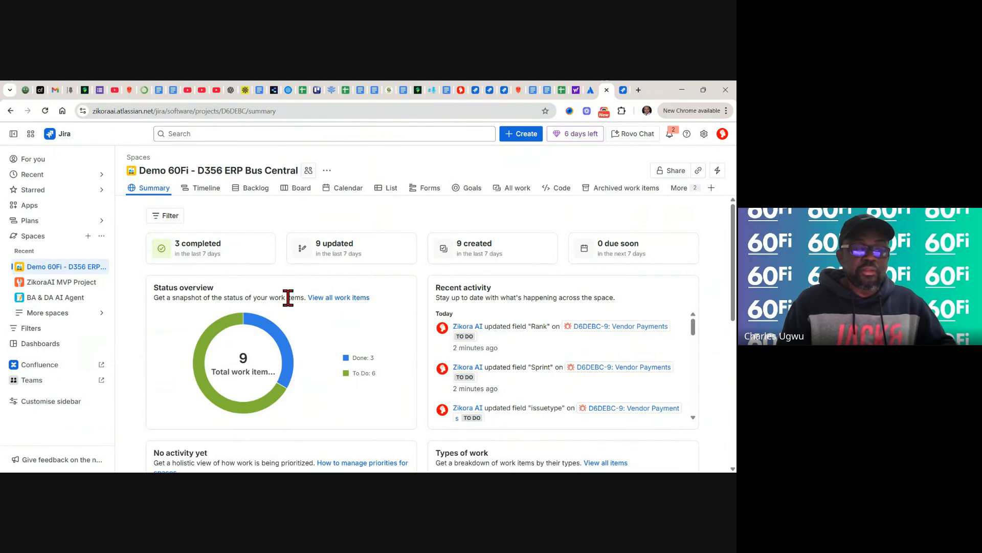
mouse_move(258, 405)
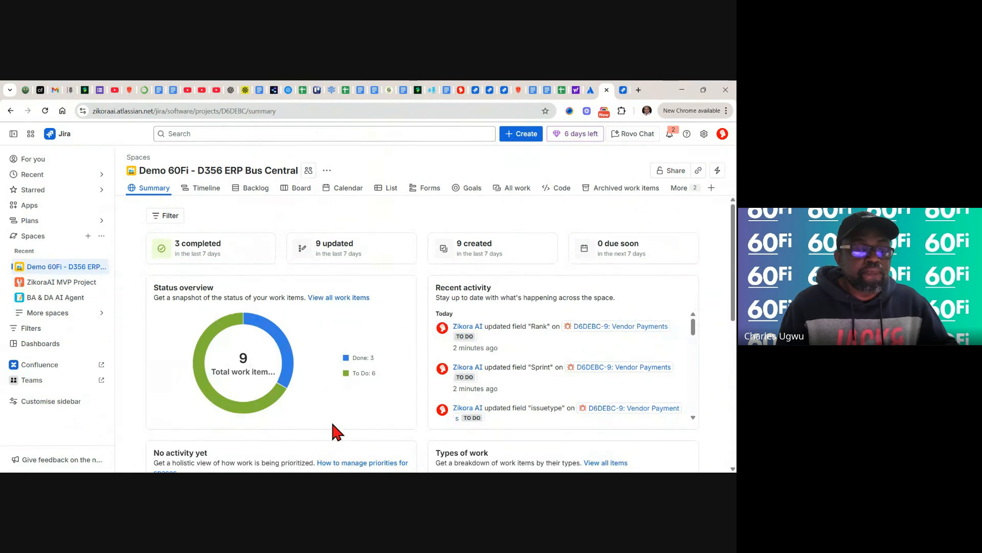
mouse_move(347, 379)
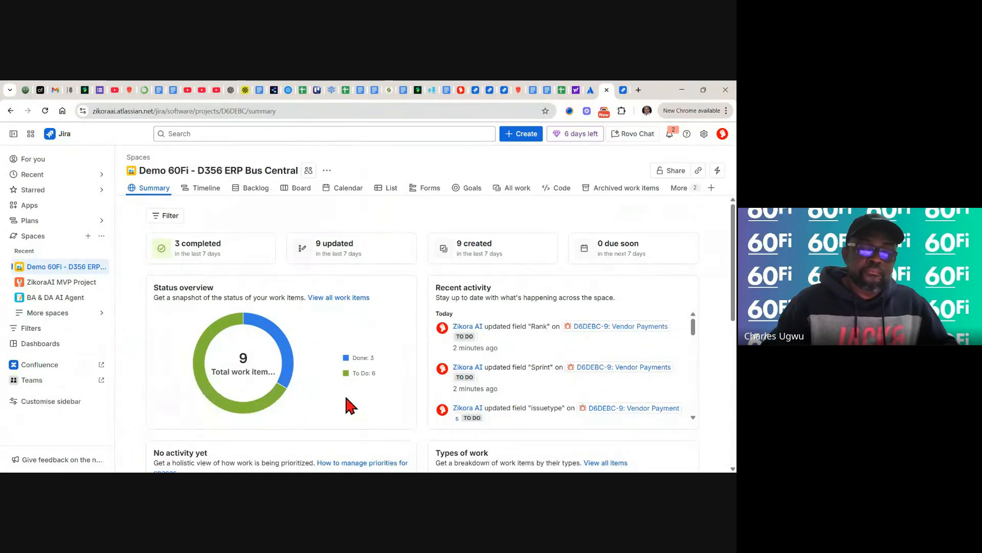
scroll(347, 405, "down", 3)
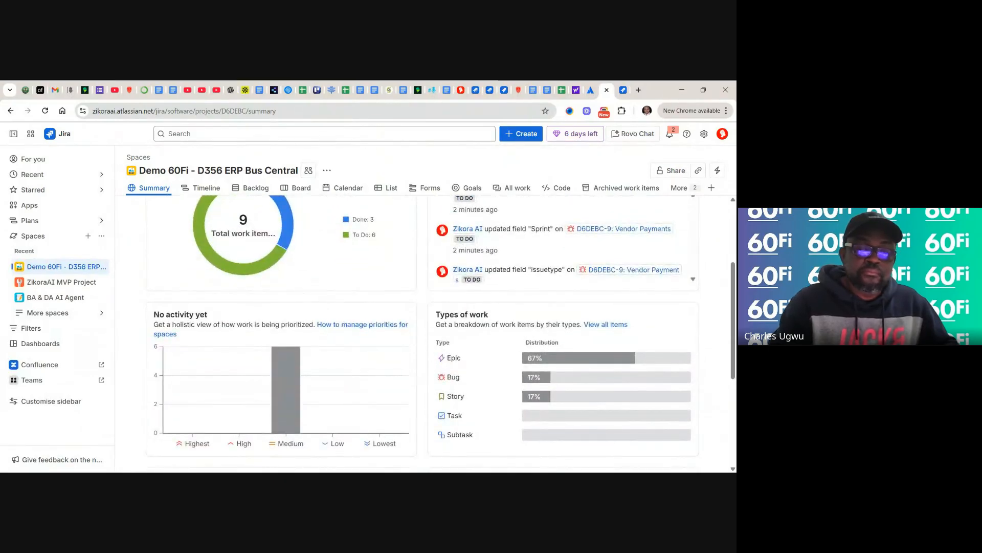
scroll(456, 379, "down", 1)
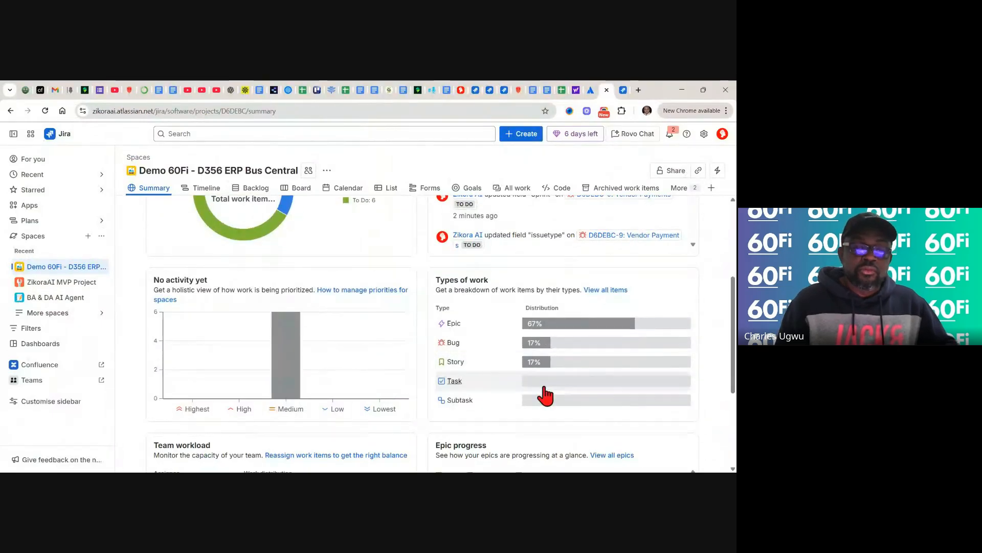
mouse_move(557, 396)
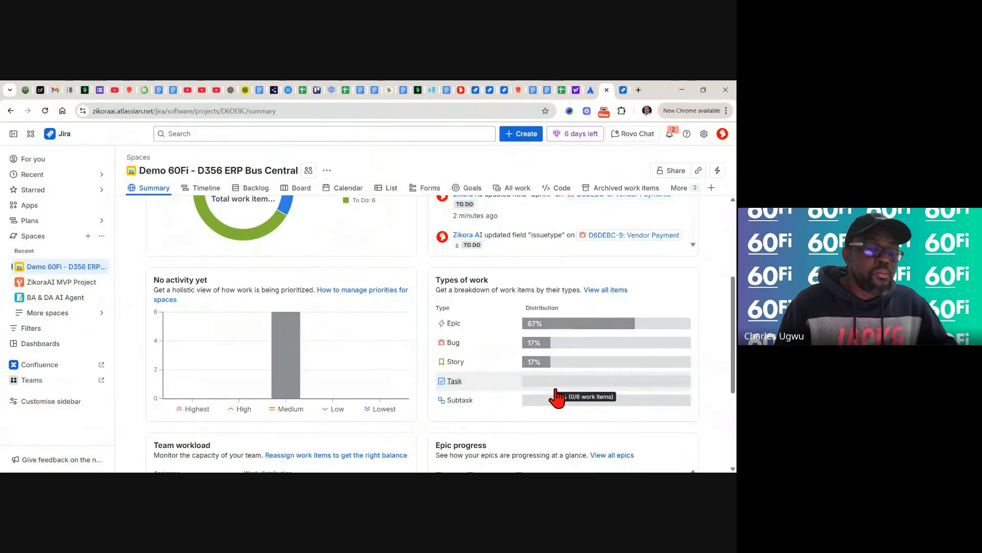
scroll(557, 397, "down", 3)
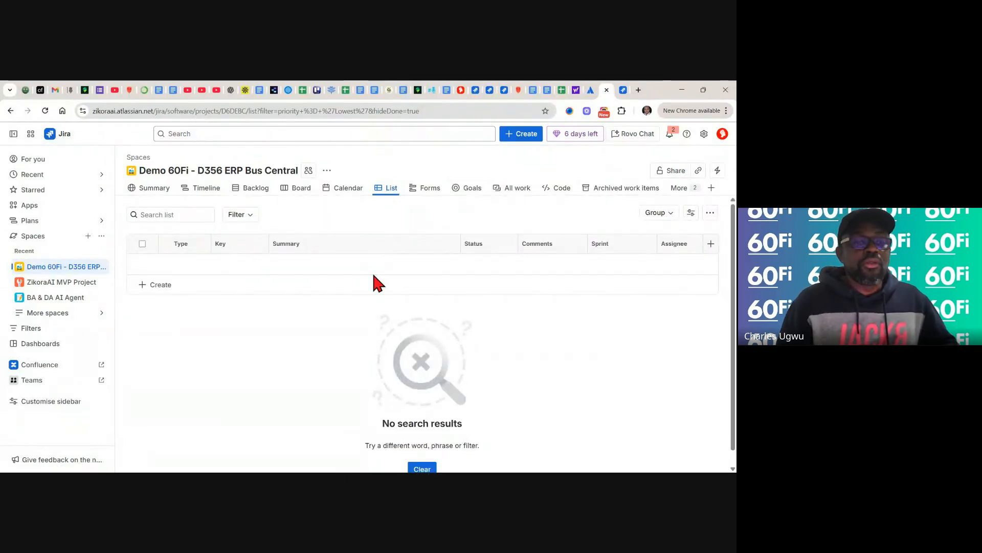
- Verify in the Backlog that Sprint 2 is empty and Customer Invoicing and Vendor Payments are To Do, totalling 16 points
left_click(254, 189)
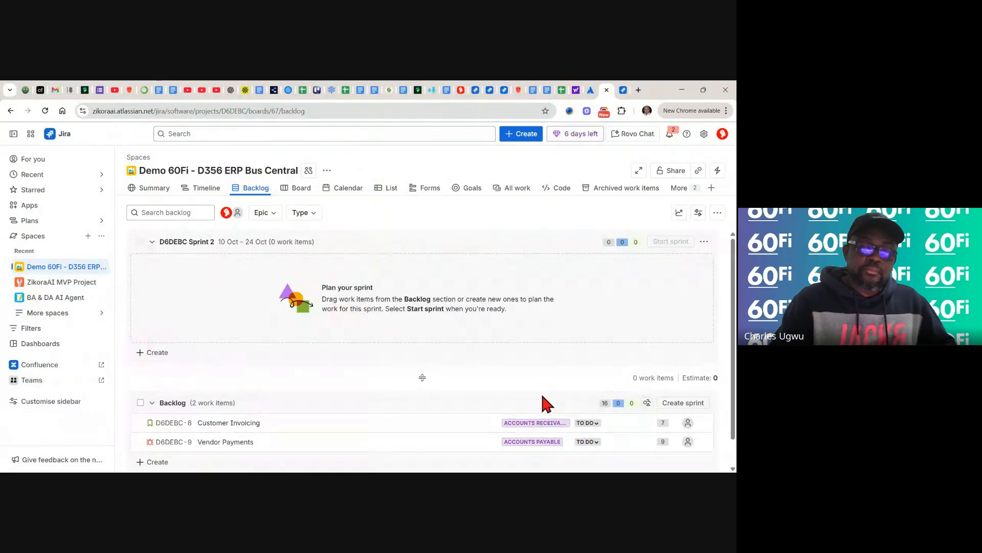
scroll(545, 402, "down", 1)
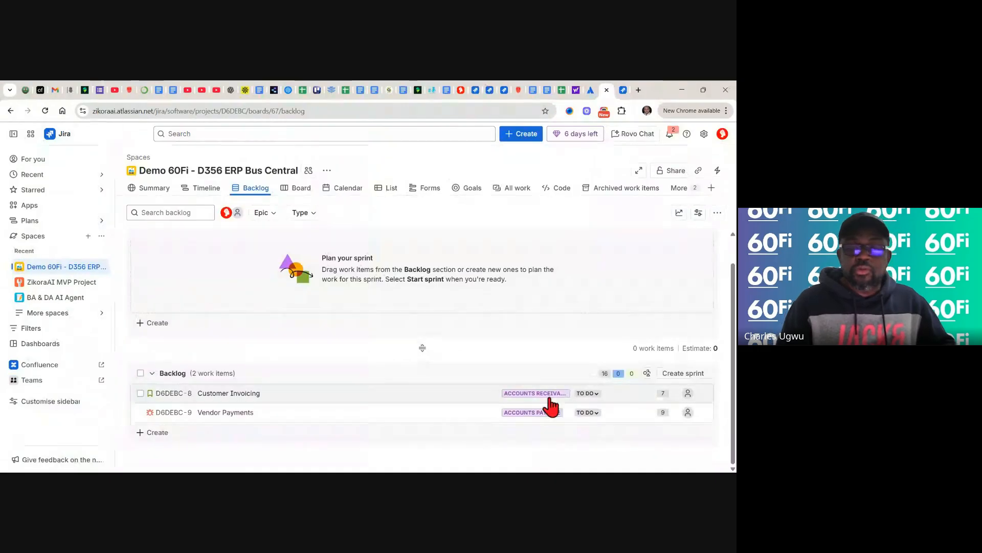
mouse_move(604, 373)
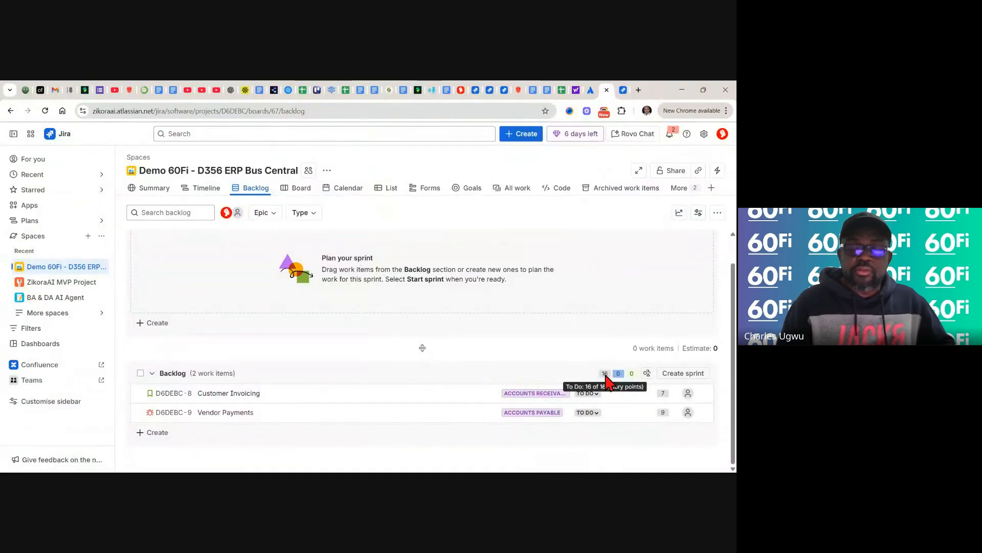